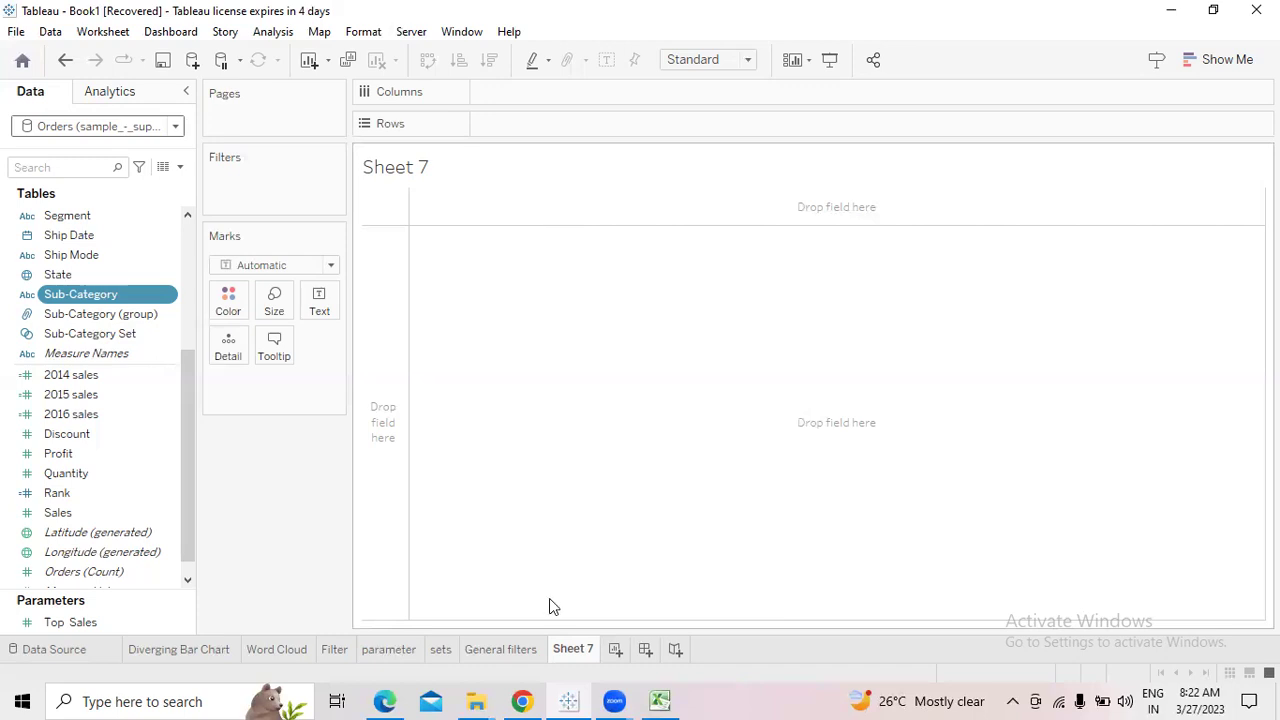
# Rename the Sheet 7 worksheet as "condition filters"
pyautogui.click(499, 655)
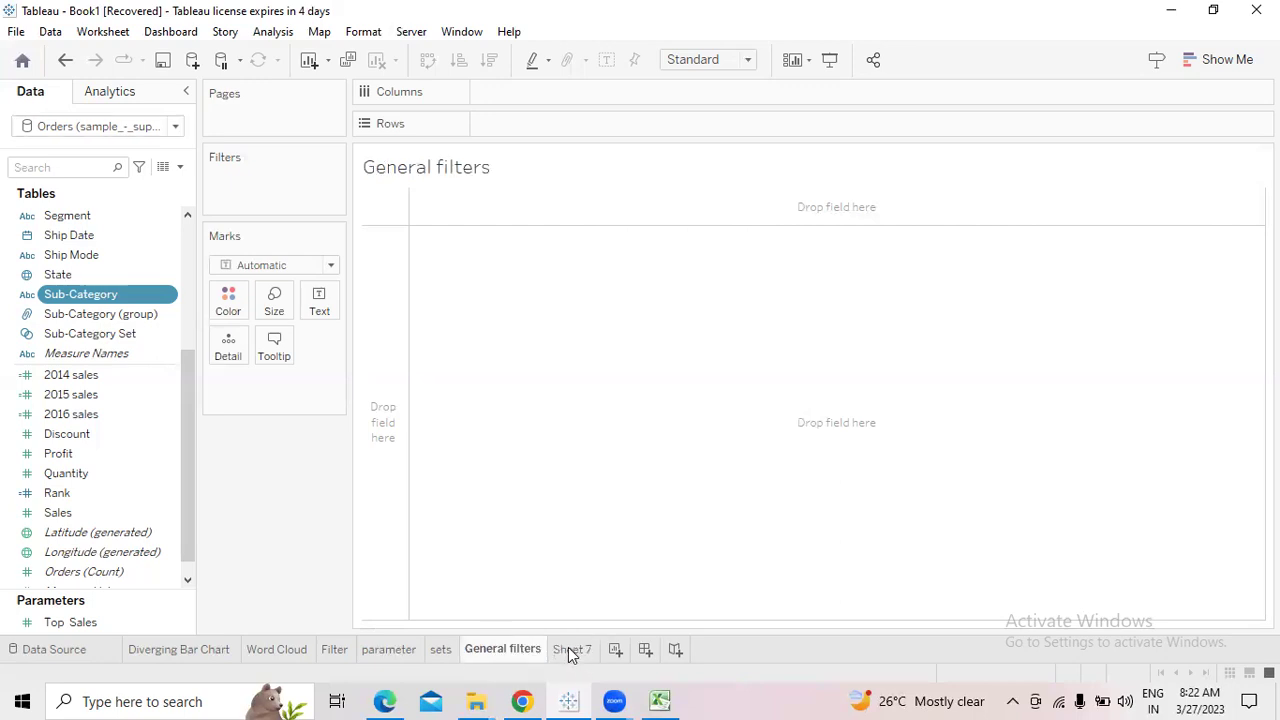
pyautogui.doubleClick(581, 652)
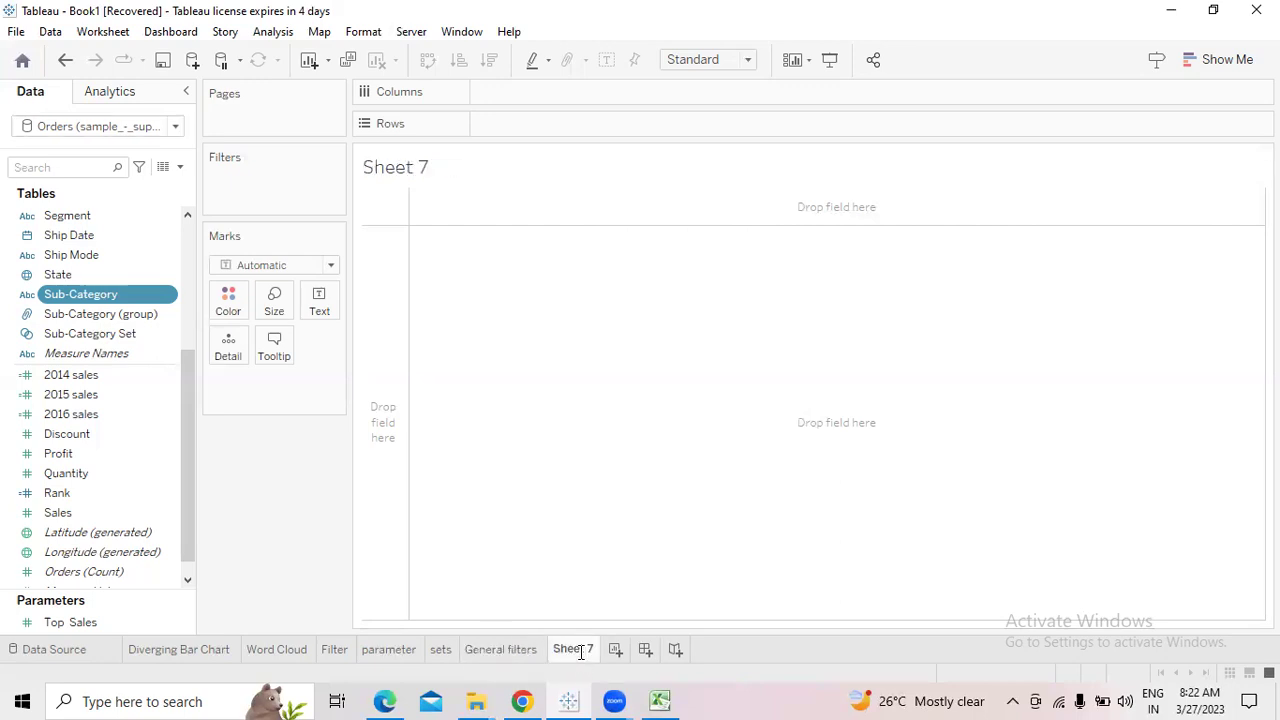
pyautogui.write('condition')
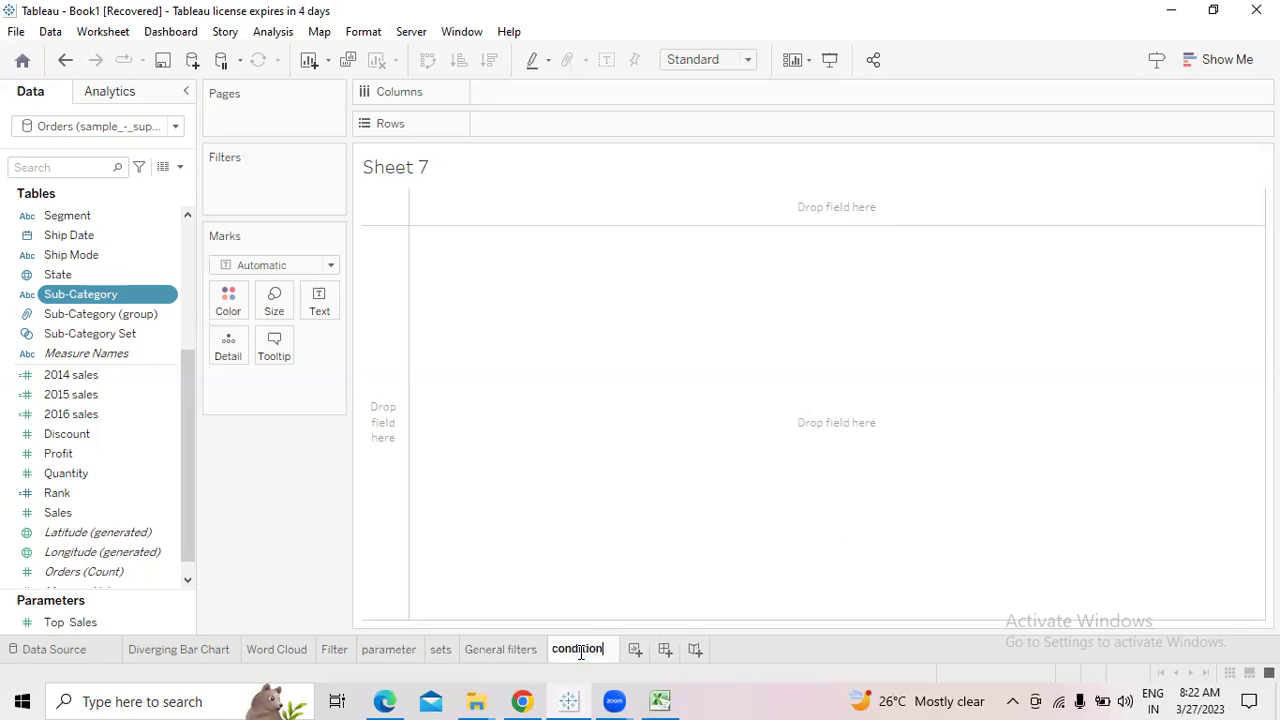
pyautogui.write(' filters')
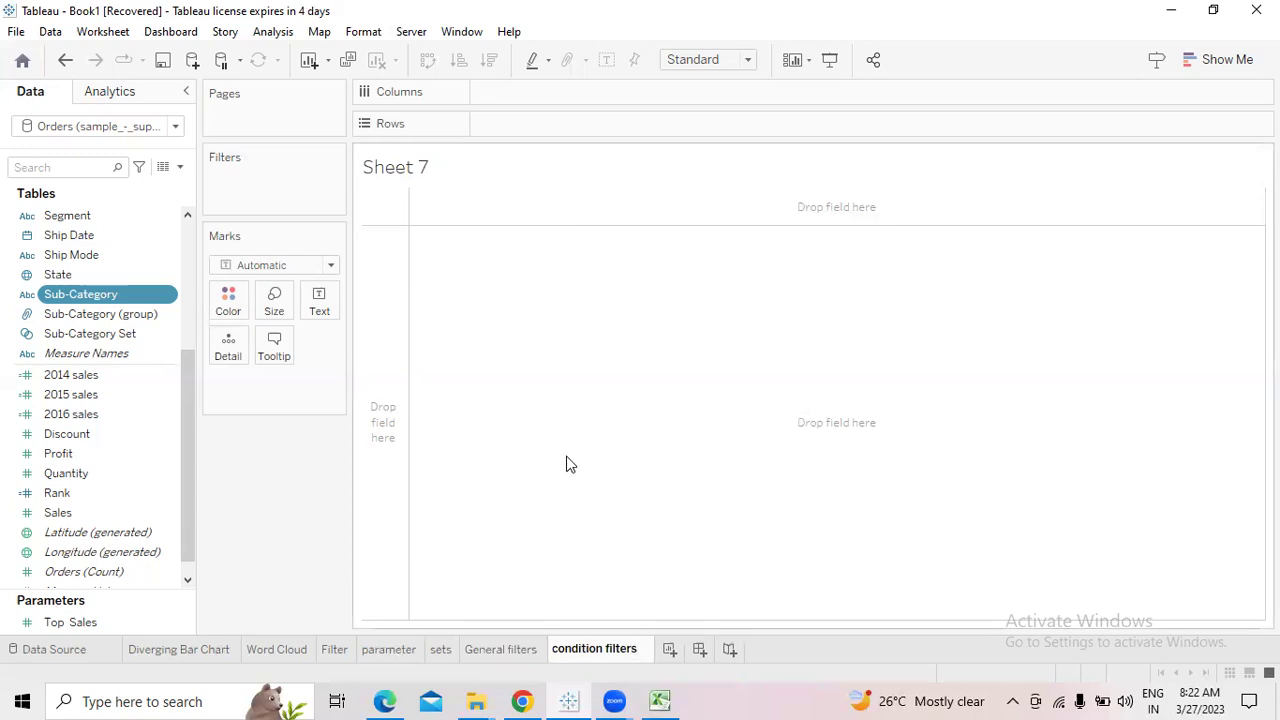
pyautogui.press('Return')
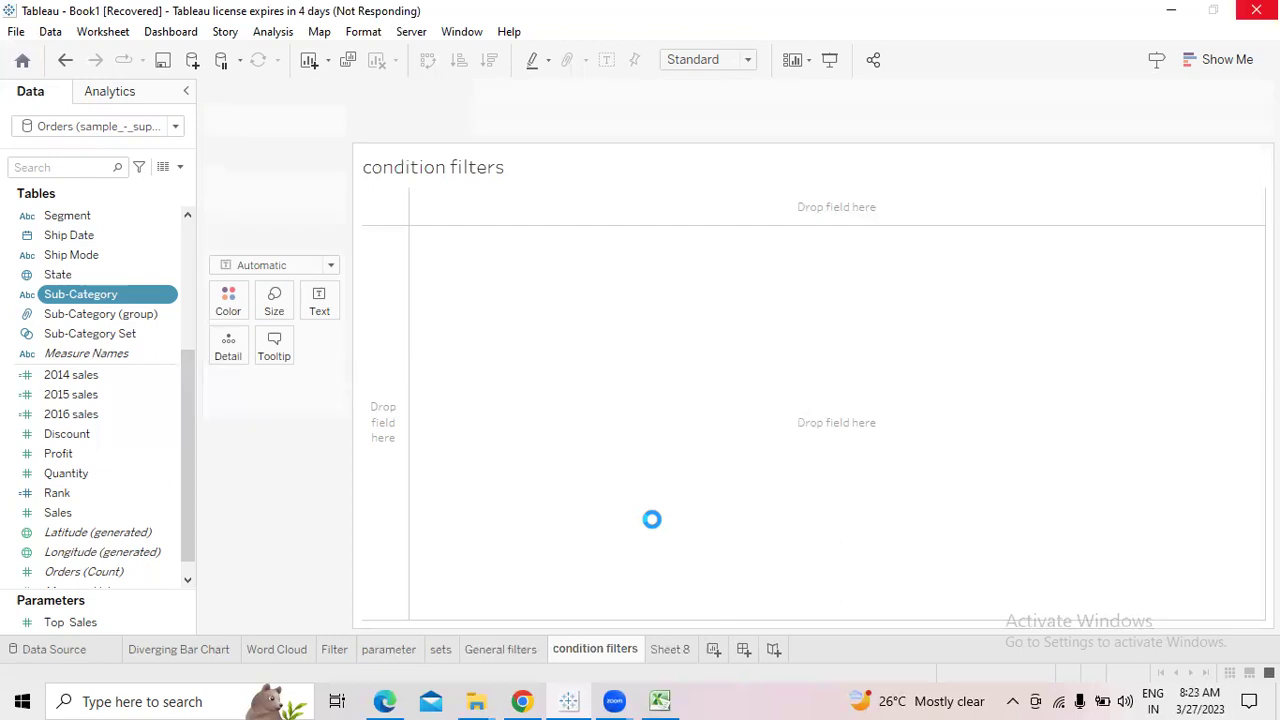
# Rename the Sheet 8 worksheet as "wild card filters"
pyautogui.doubleClick(671, 649)
pyautogui.press('BackSpace')
pyautogui.write('w')
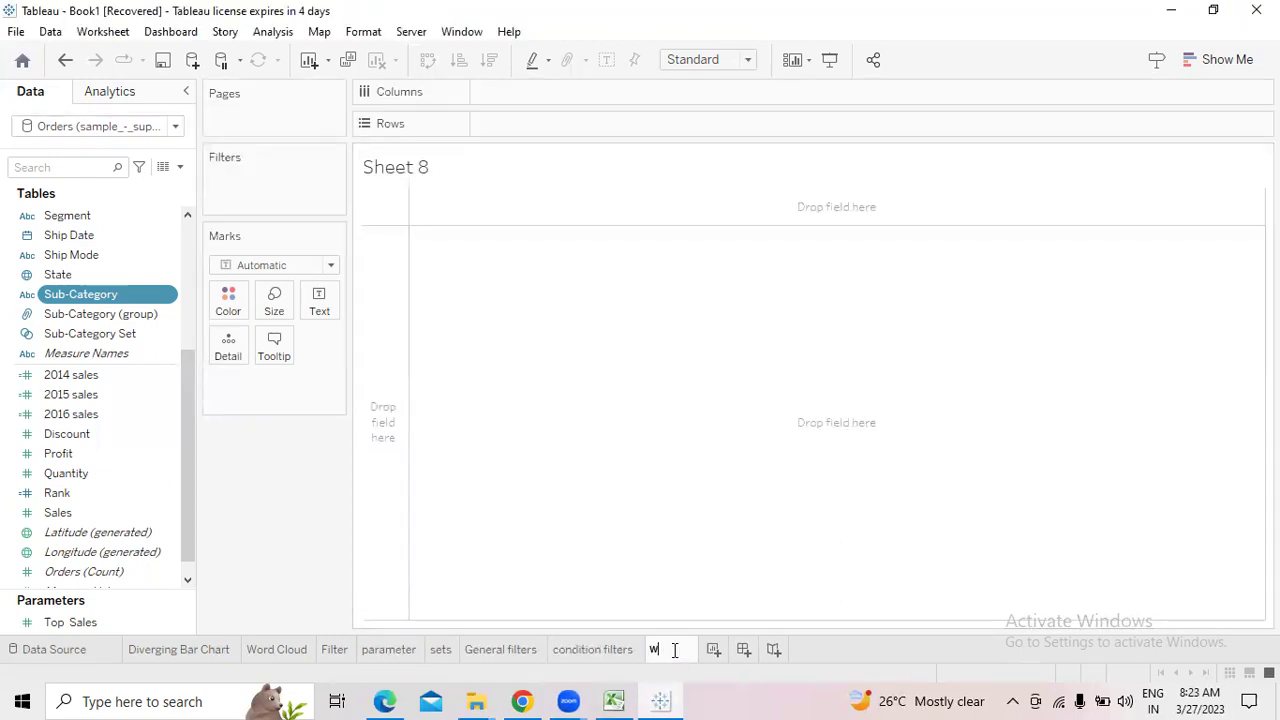
pyautogui.write('ild card')
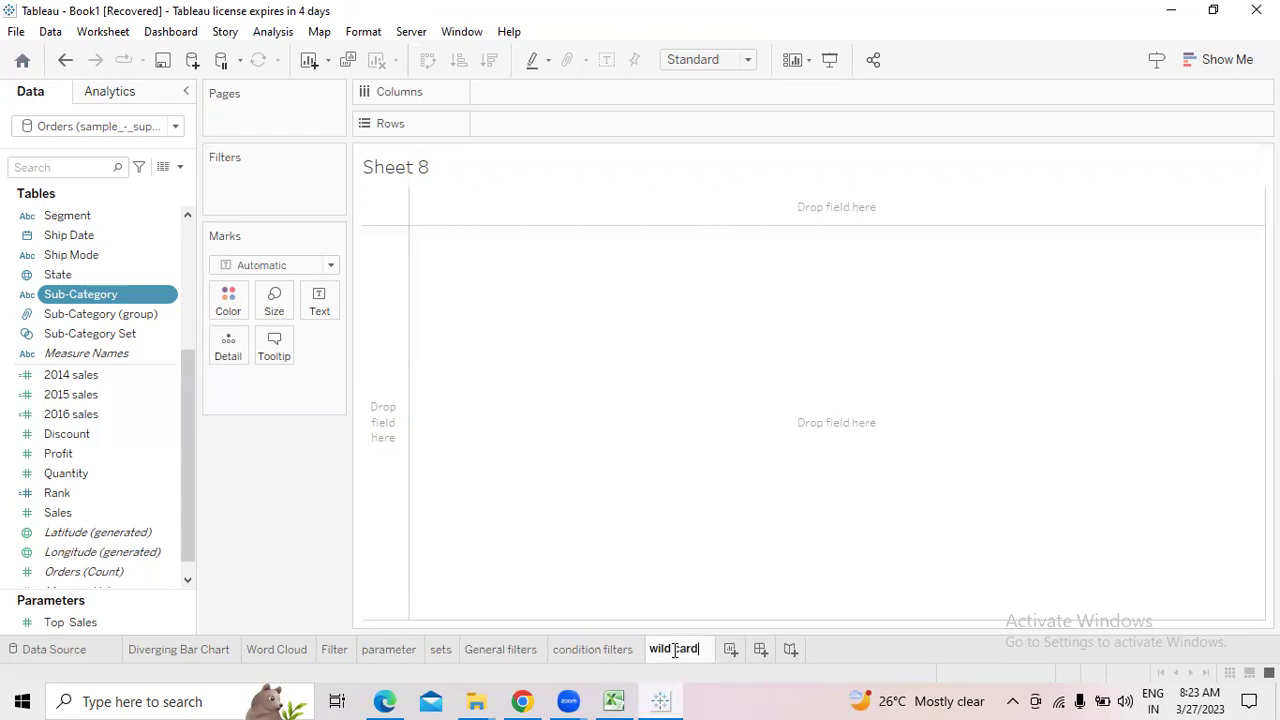
pyautogui.write(' filters')
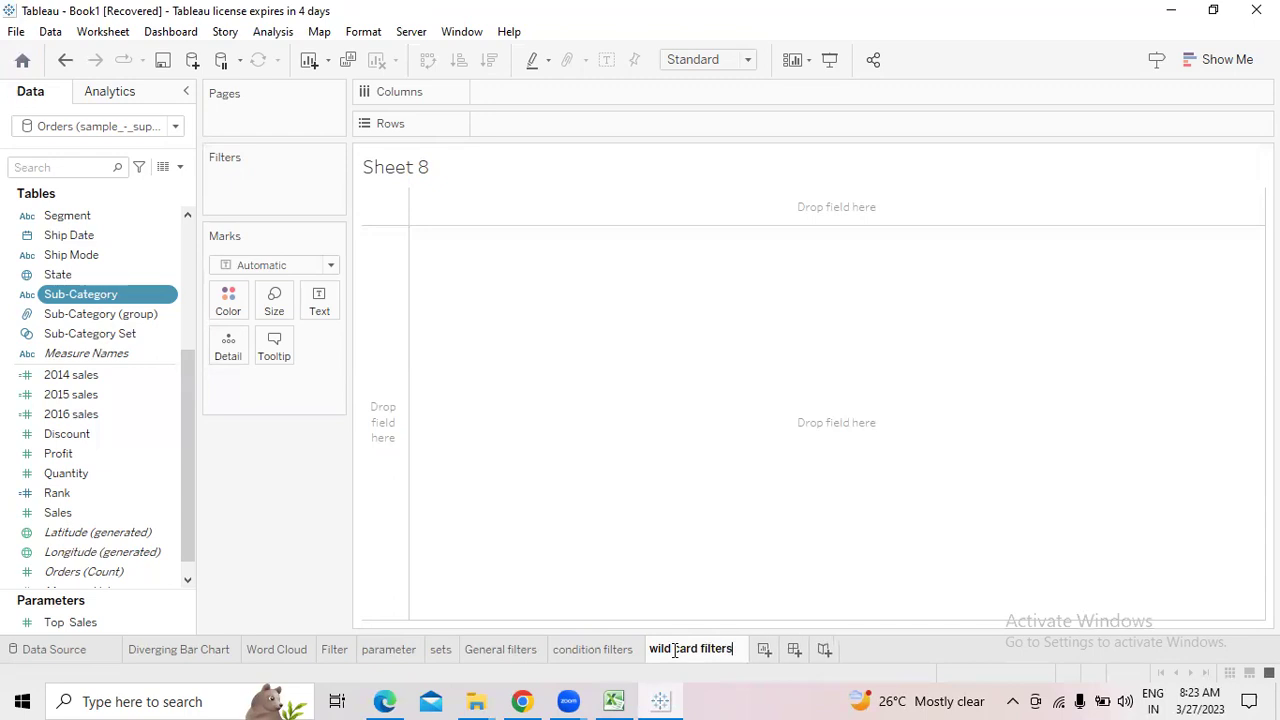
pyautogui.click(625, 521)
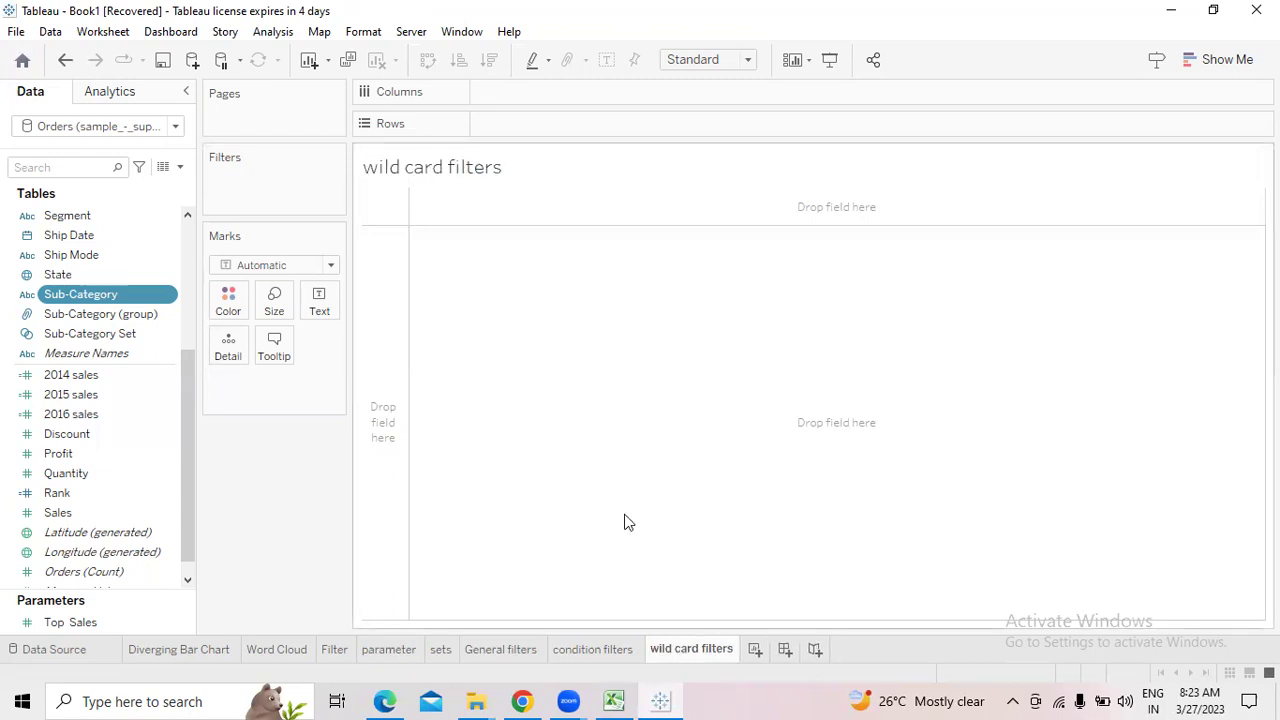
# Add a new worksheet after "wild card filters" and name it "Top/bottom filters"
pyautogui.click(755, 650)
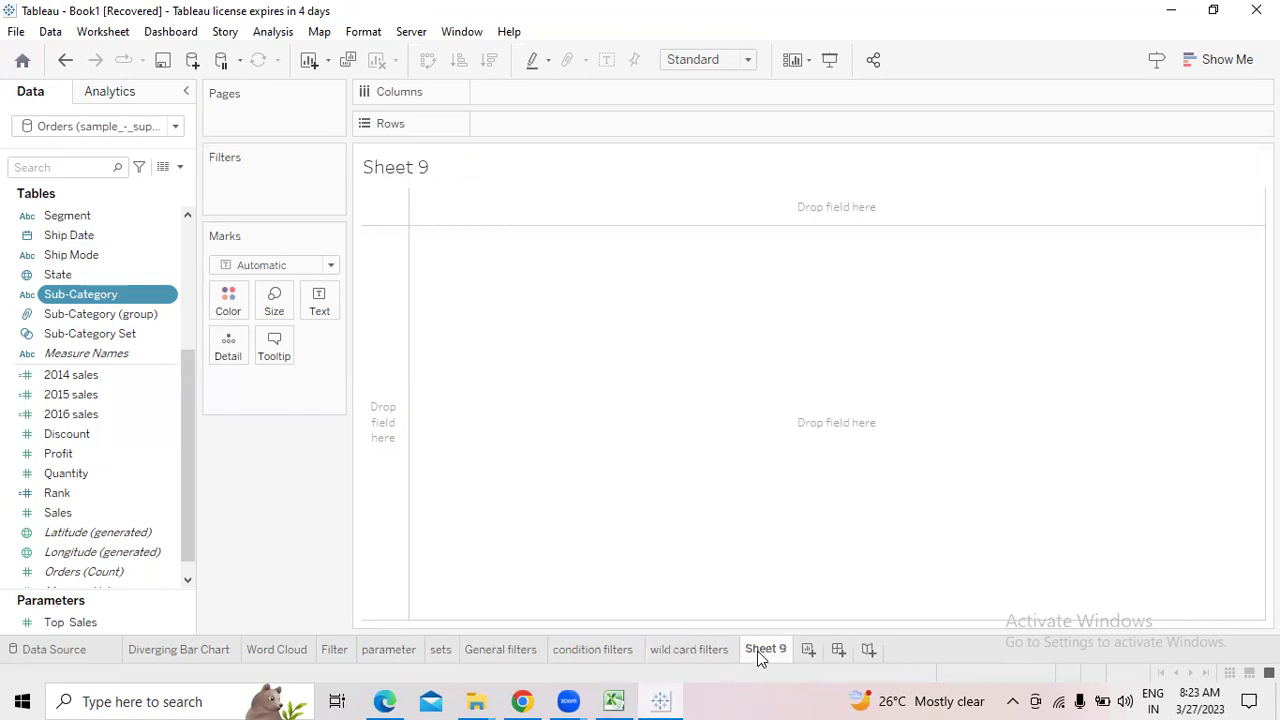
pyautogui.doubleClick(776, 651)
pyautogui.press('BackSpace')
pyautogui.write('Top/bottom')
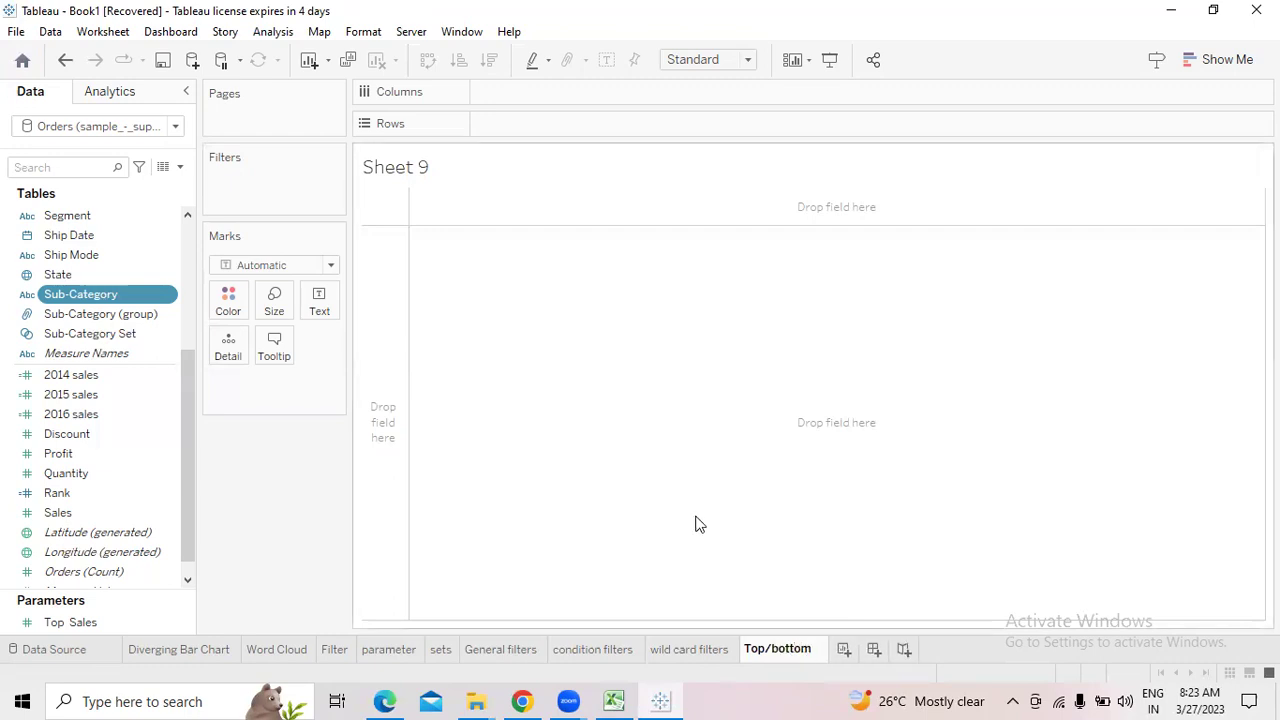
pyautogui.write(' filters')
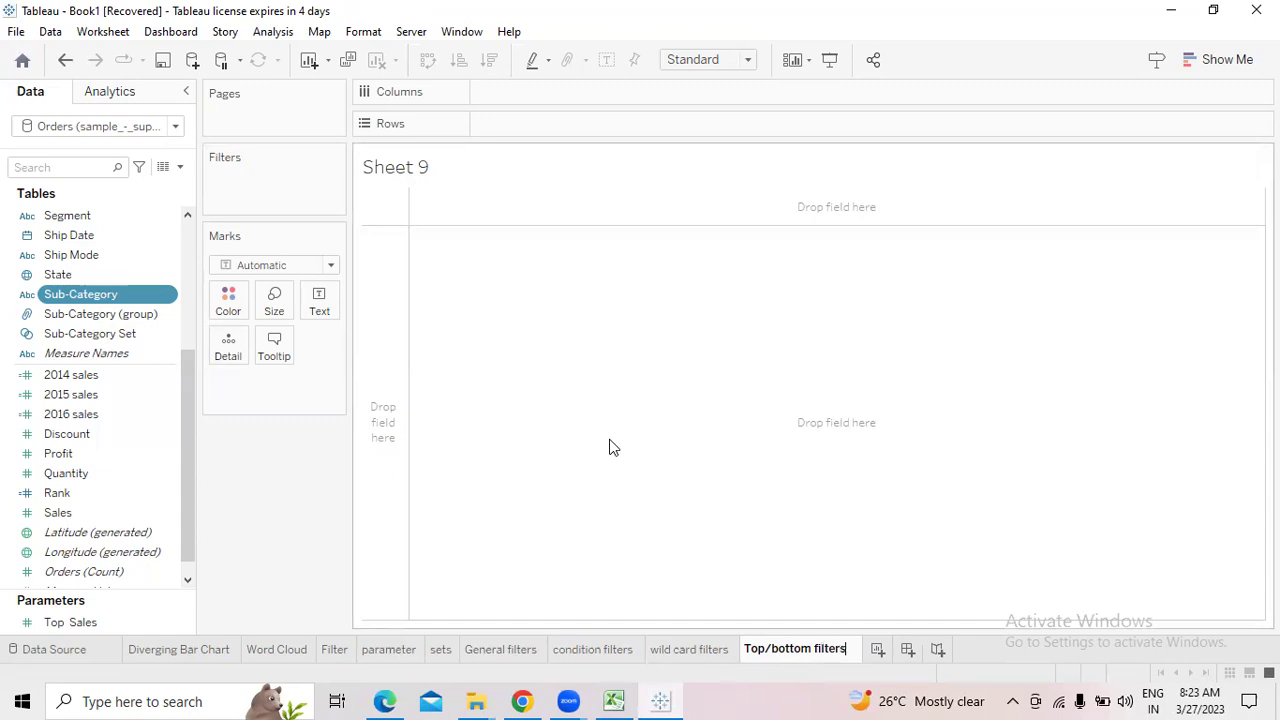
pyautogui.press('Return')
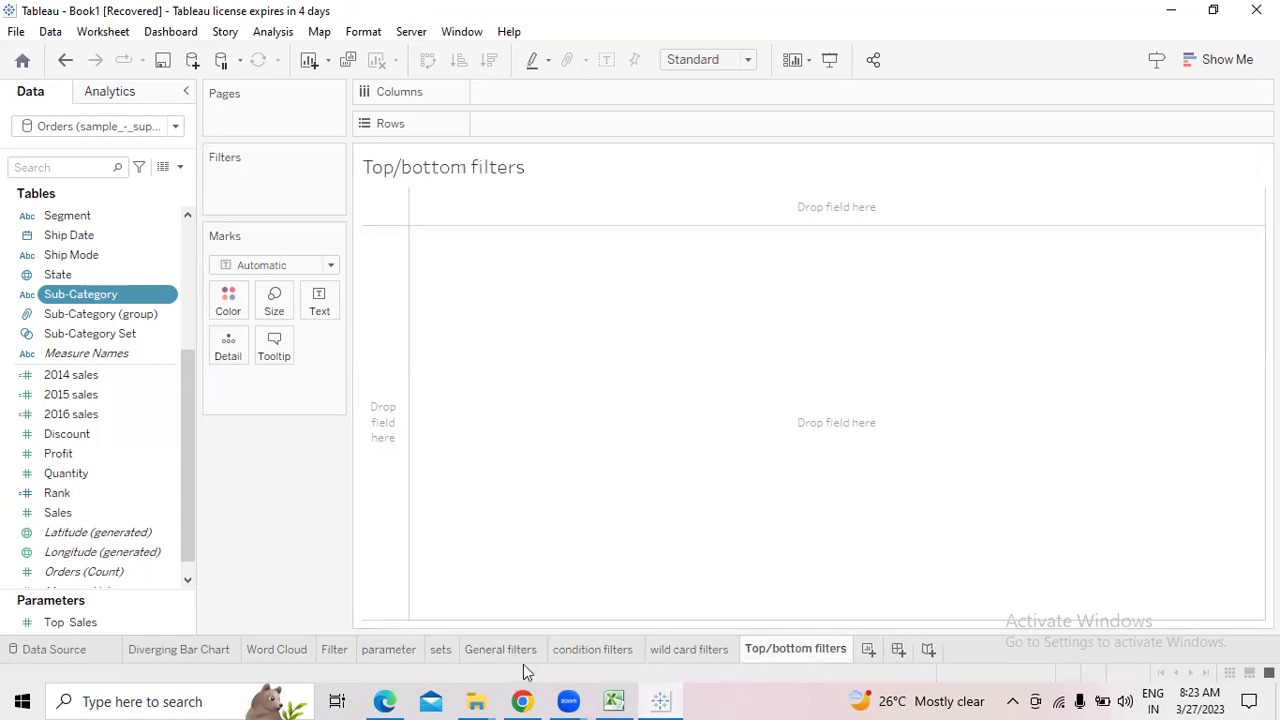
# On the General filters sheet, build a text table of Sales by Sub-Category rows, sorted in descending order of Sales
pyautogui.click(500, 652)
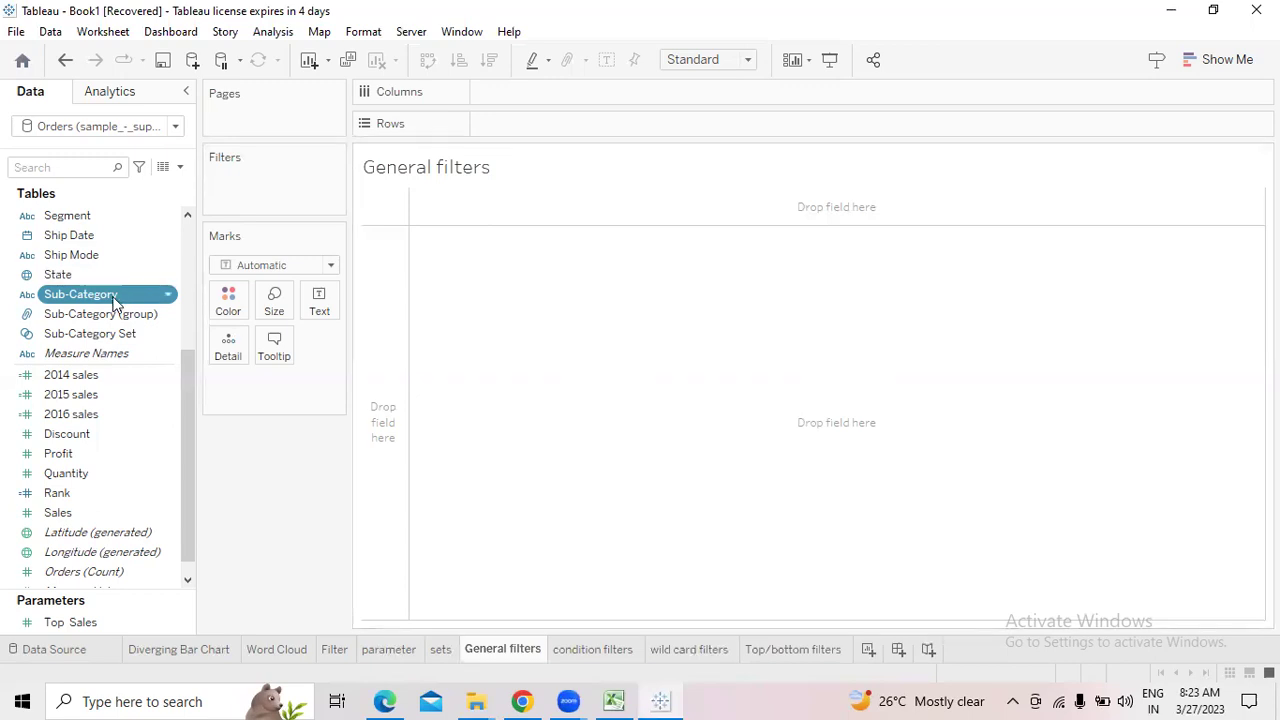
pyautogui.moveTo(104, 305); pyautogui.dragTo(563, 131)
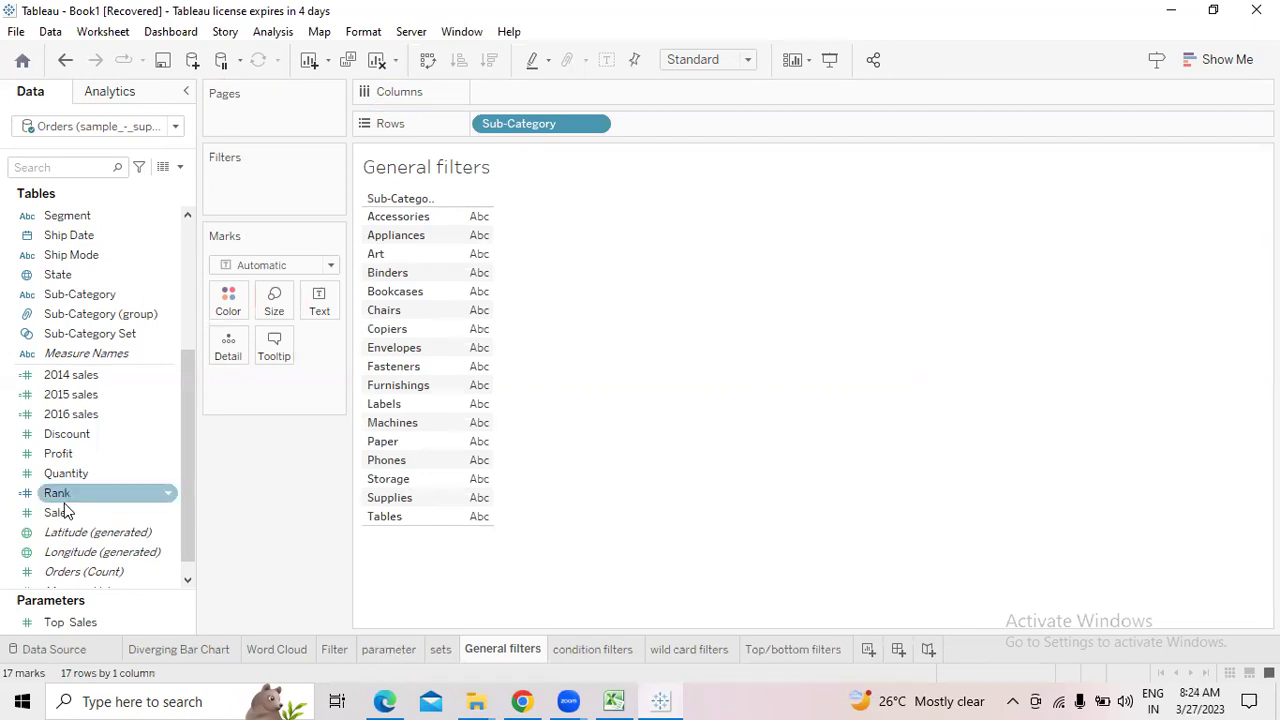
pyautogui.moveTo(58, 514); pyautogui.dragTo(320, 313)
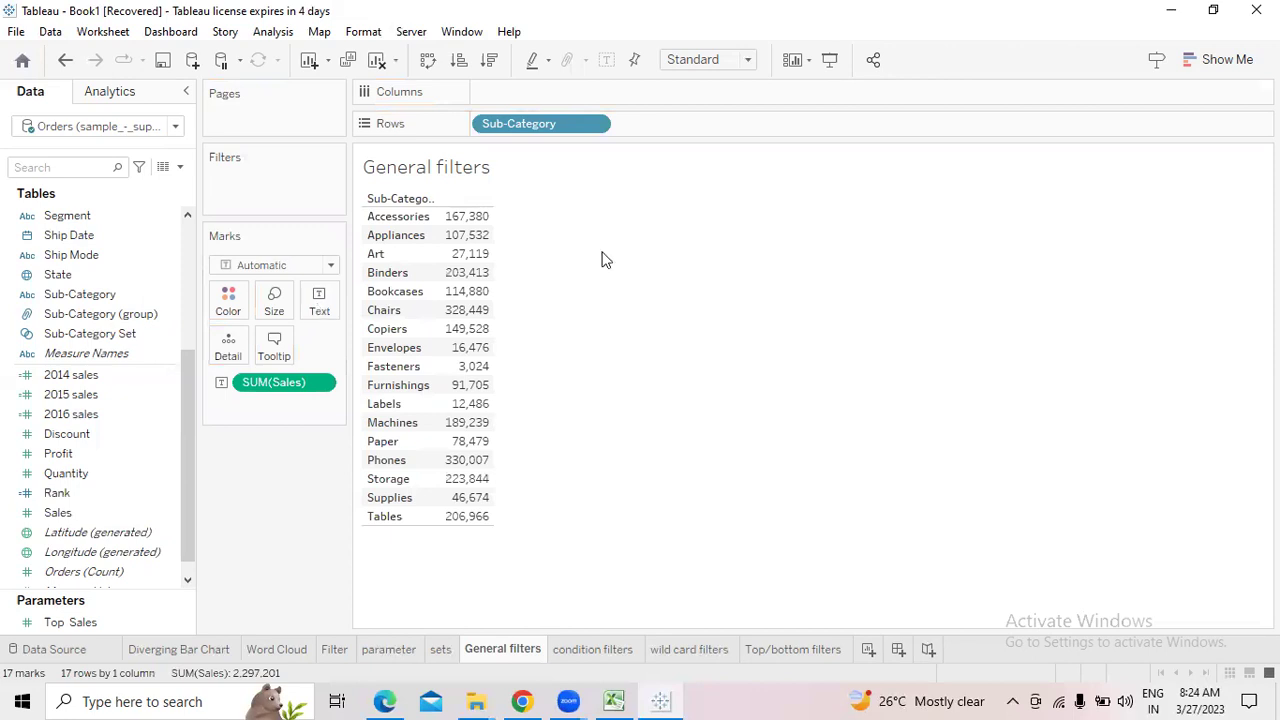
pyautogui.click(489, 62)
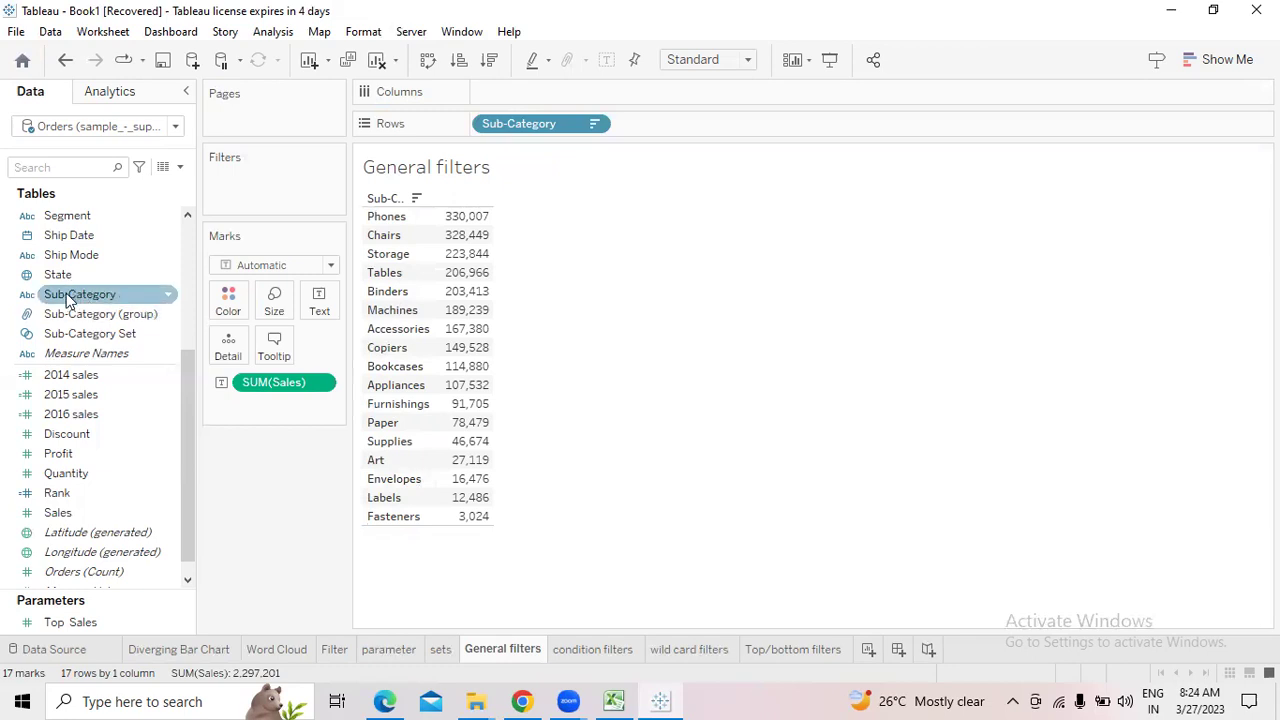
# Start a filter on Sub-Category, review its Wildcard, Condition and Top options, and move the dialog clear of the table
pyautogui.moveTo(70, 300); pyautogui.dragTo(229, 168)
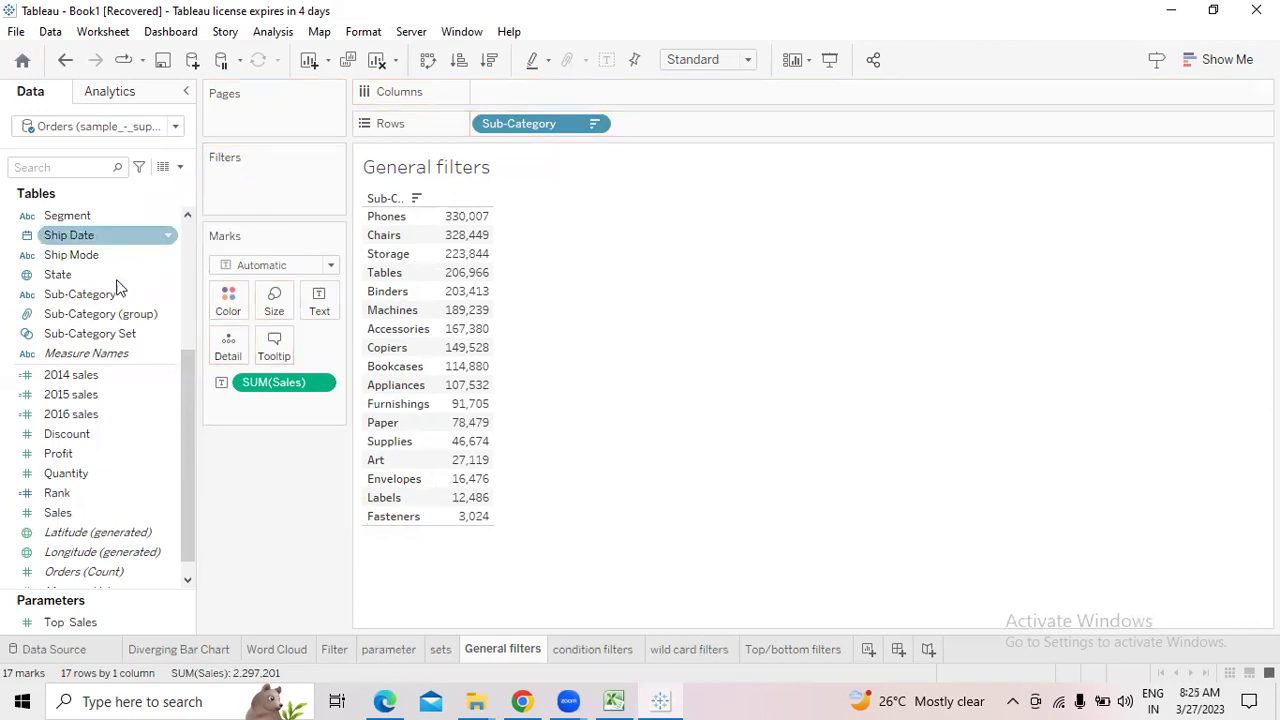
pyautogui.moveTo(94, 296); pyautogui.dragTo(262, 190)
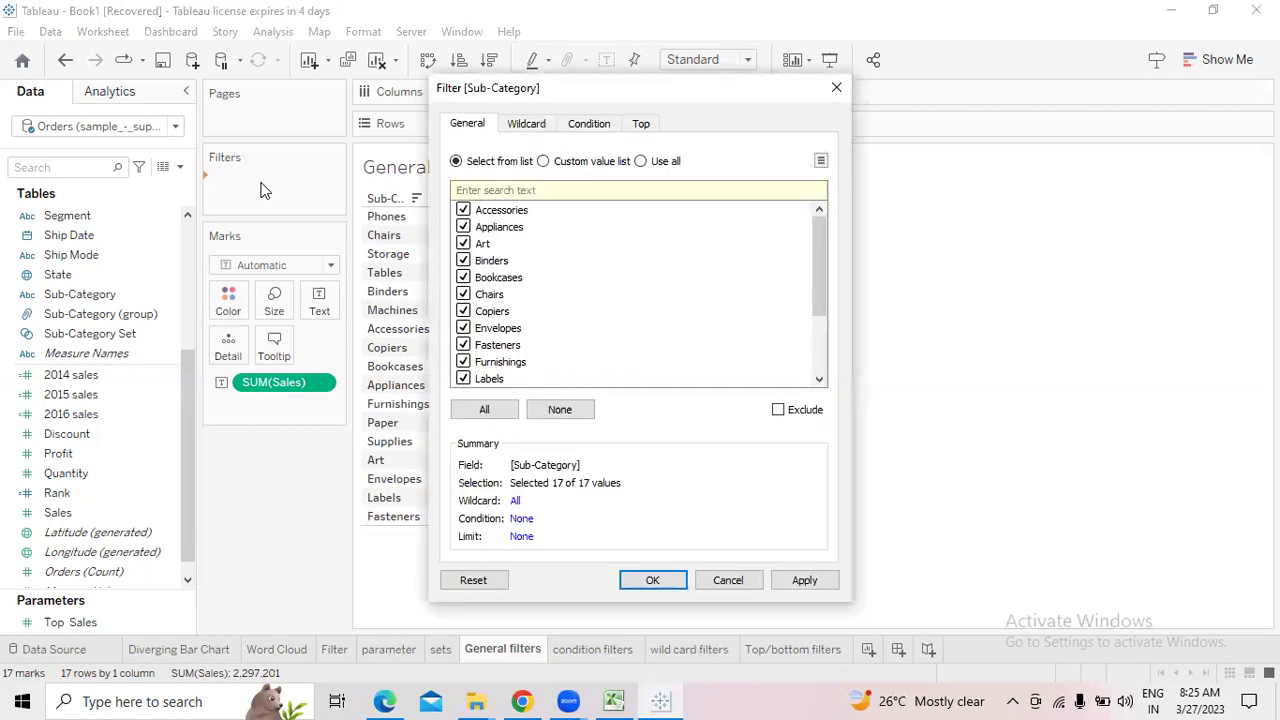
pyautogui.click(527, 130)
pyautogui.click(590, 133)
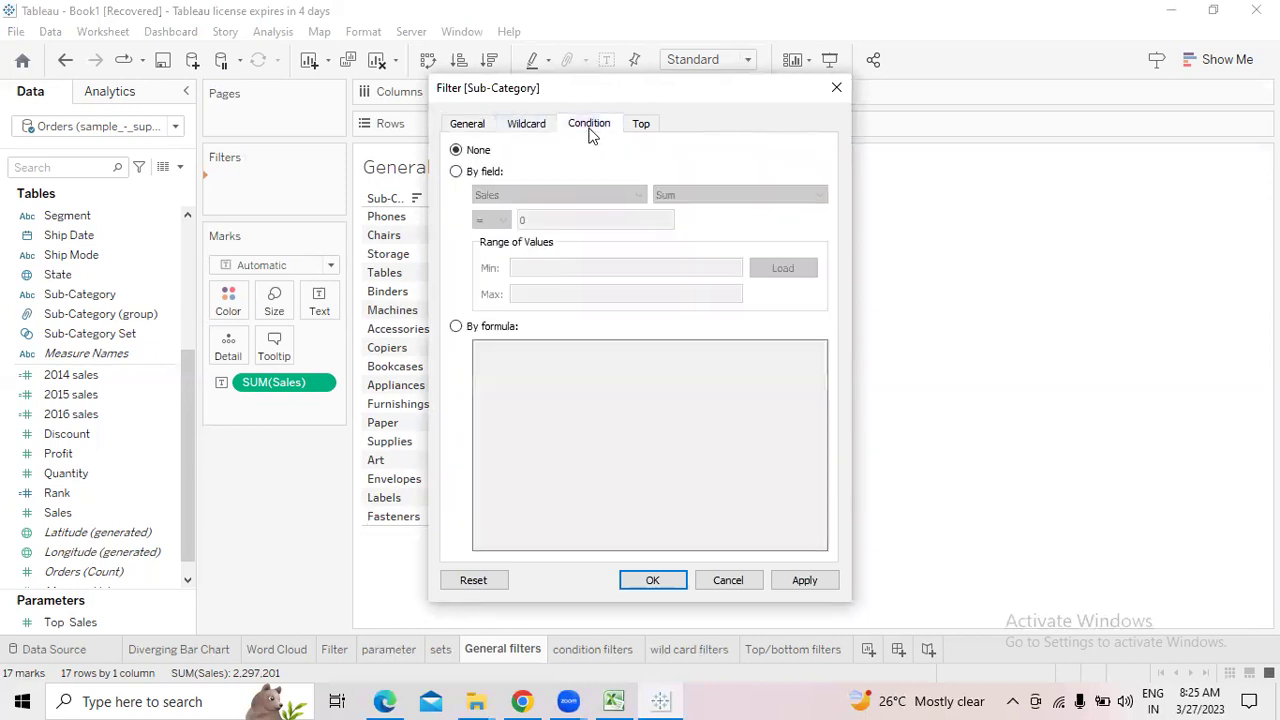
pyautogui.click(643, 128)
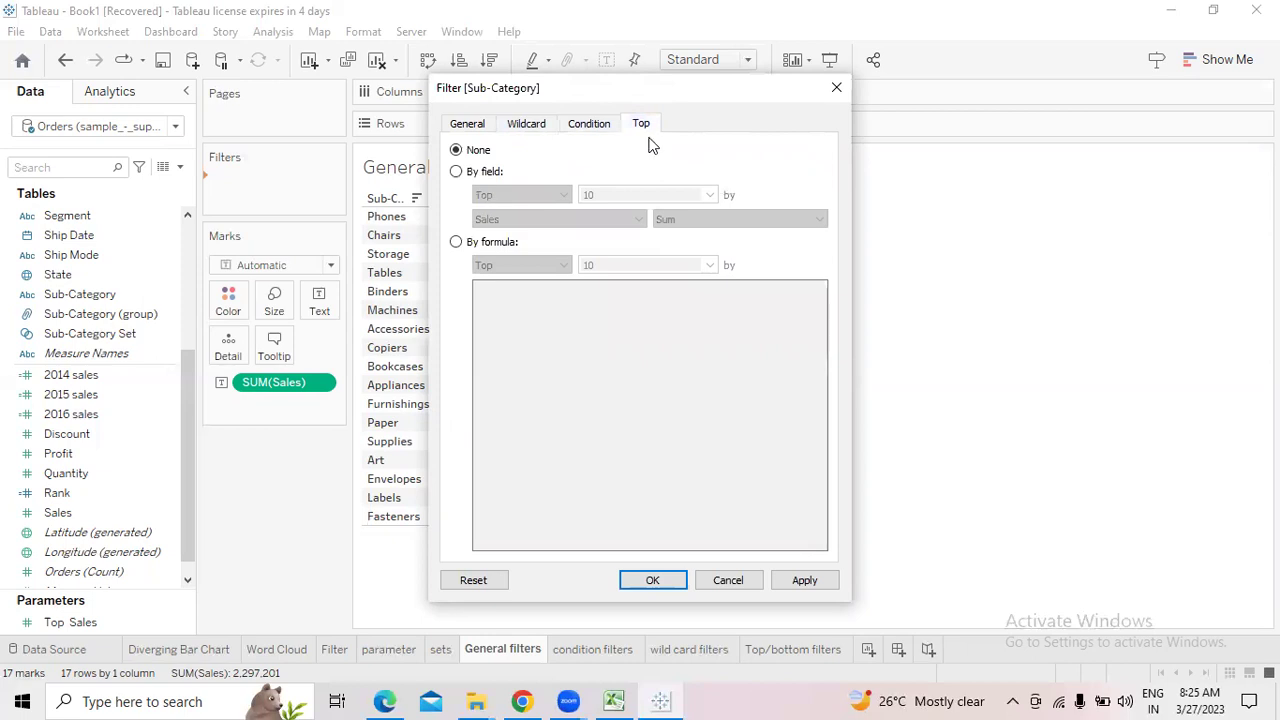
pyautogui.click(472, 128)
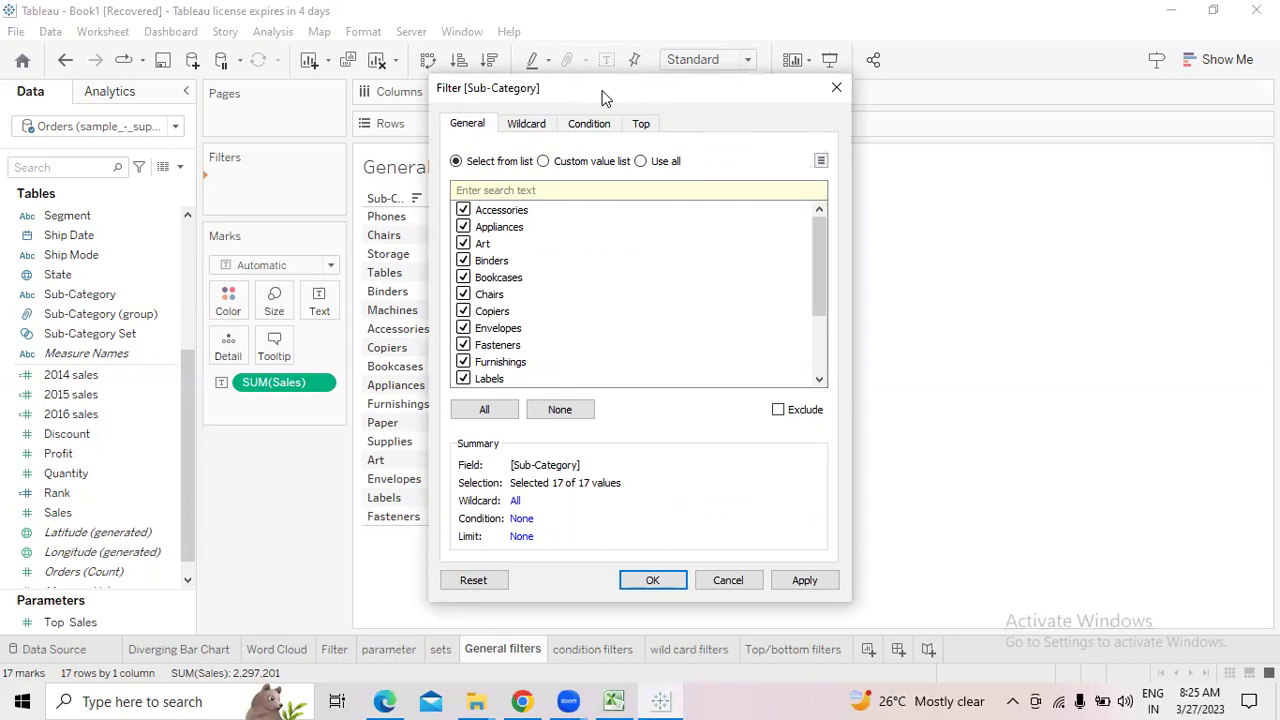
pyautogui.moveTo(603, 97); pyautogui.dragTo(744, 93)
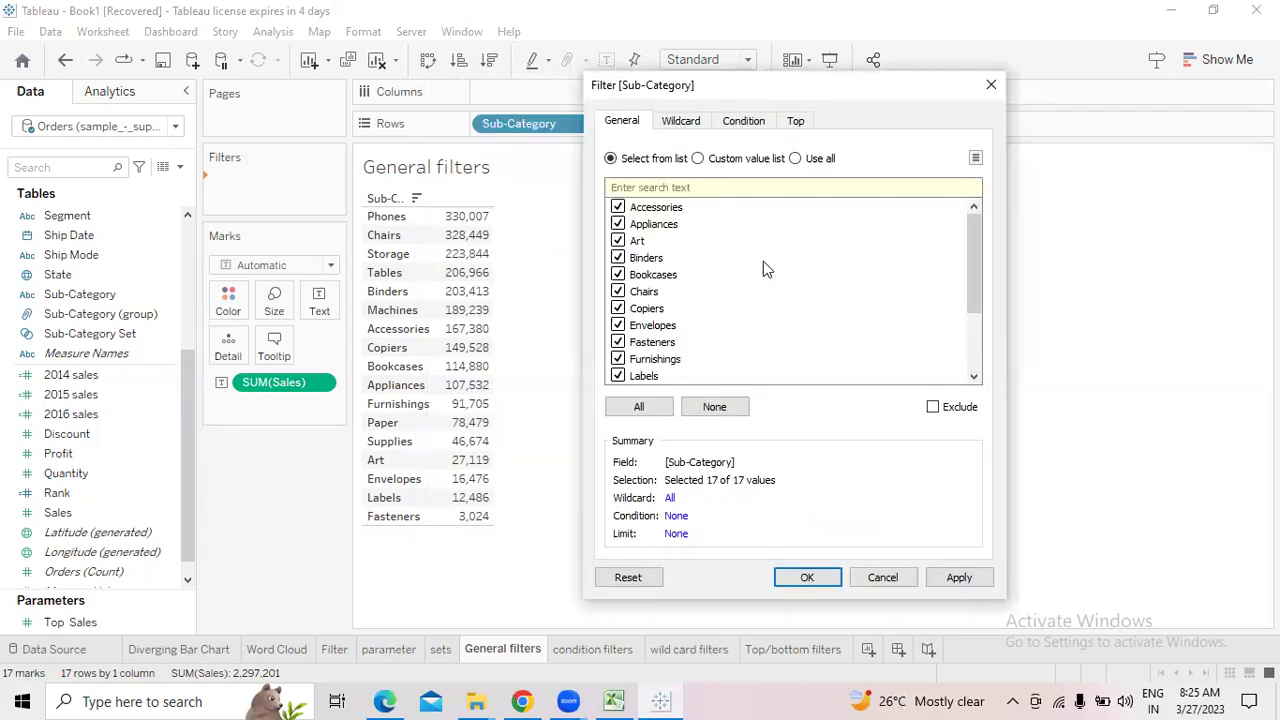
# Apply the Sub-Category filter with no values selected, and apply it again with all values selected
pyautogui.click(720, 410)
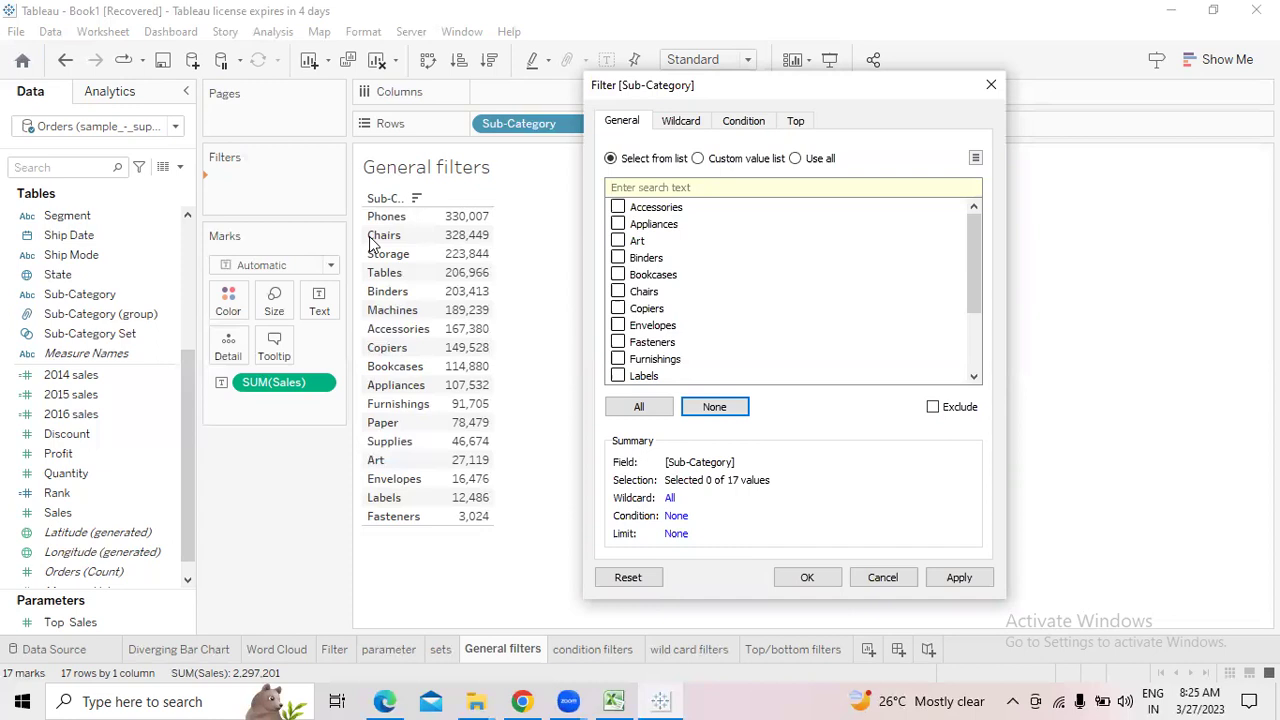
pyautogui.click(958, 578)
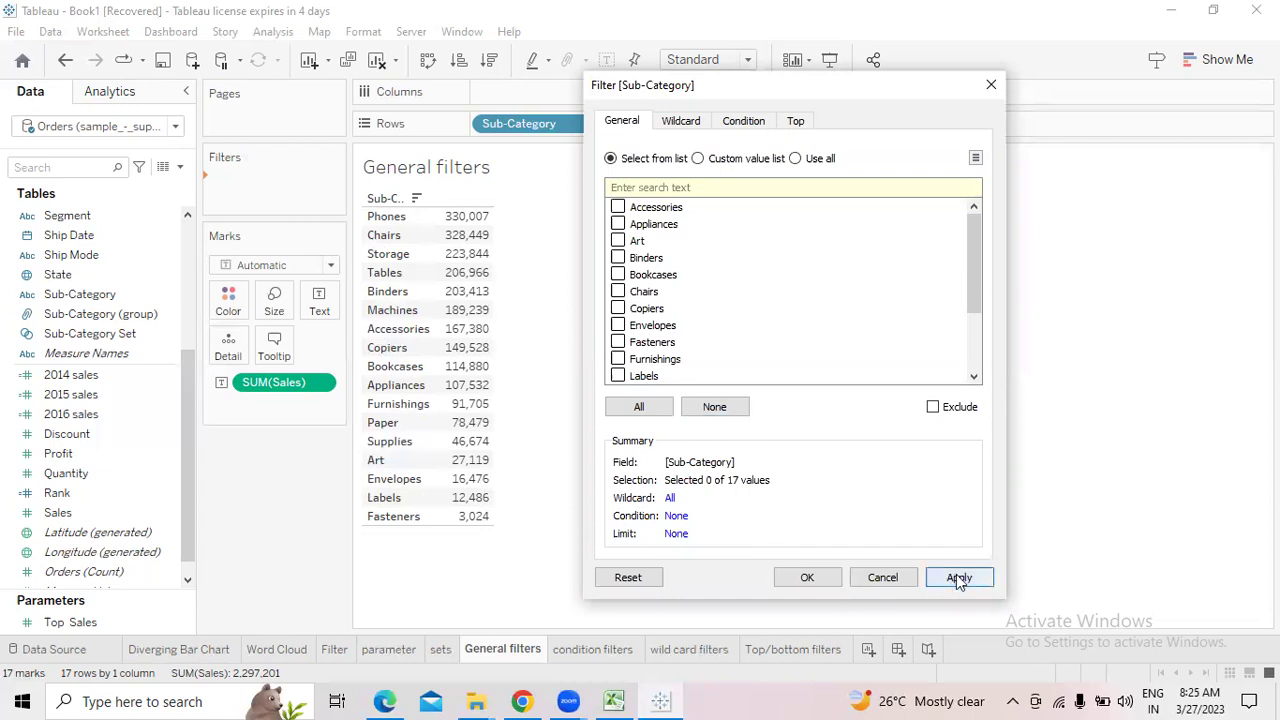
pyautogui.click(958, 578)
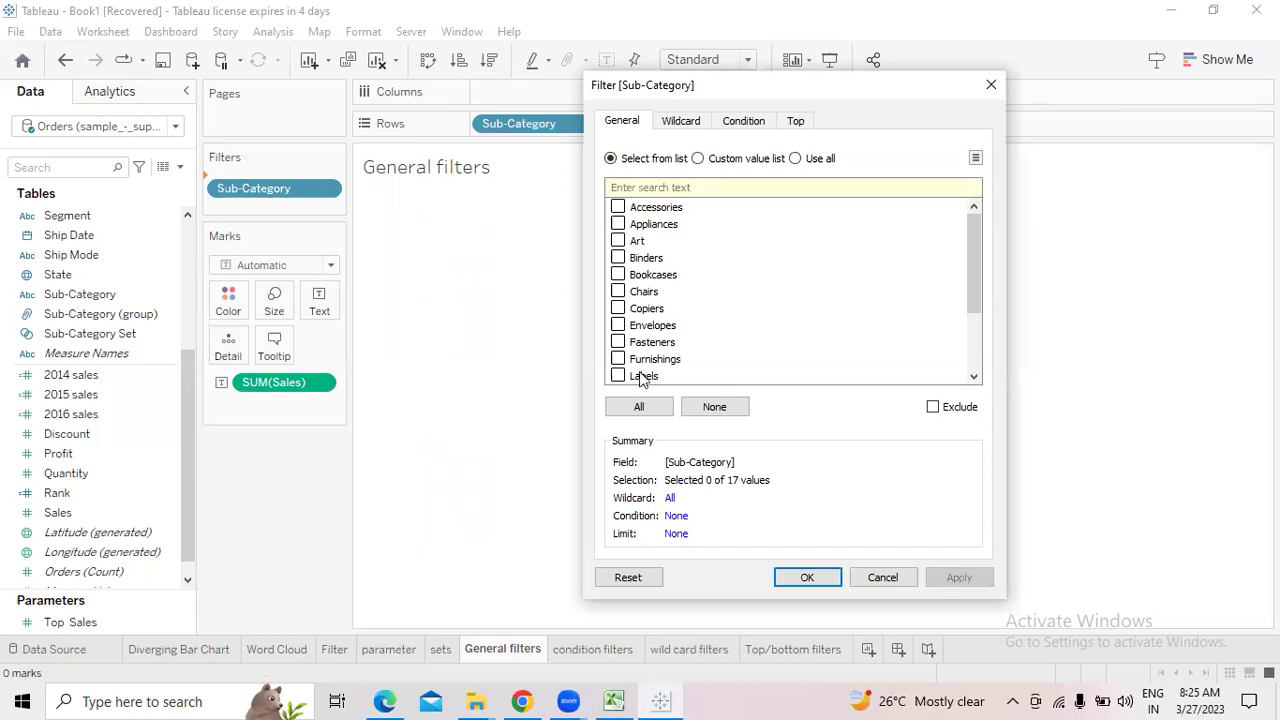
pyautogui.click(639, 407)
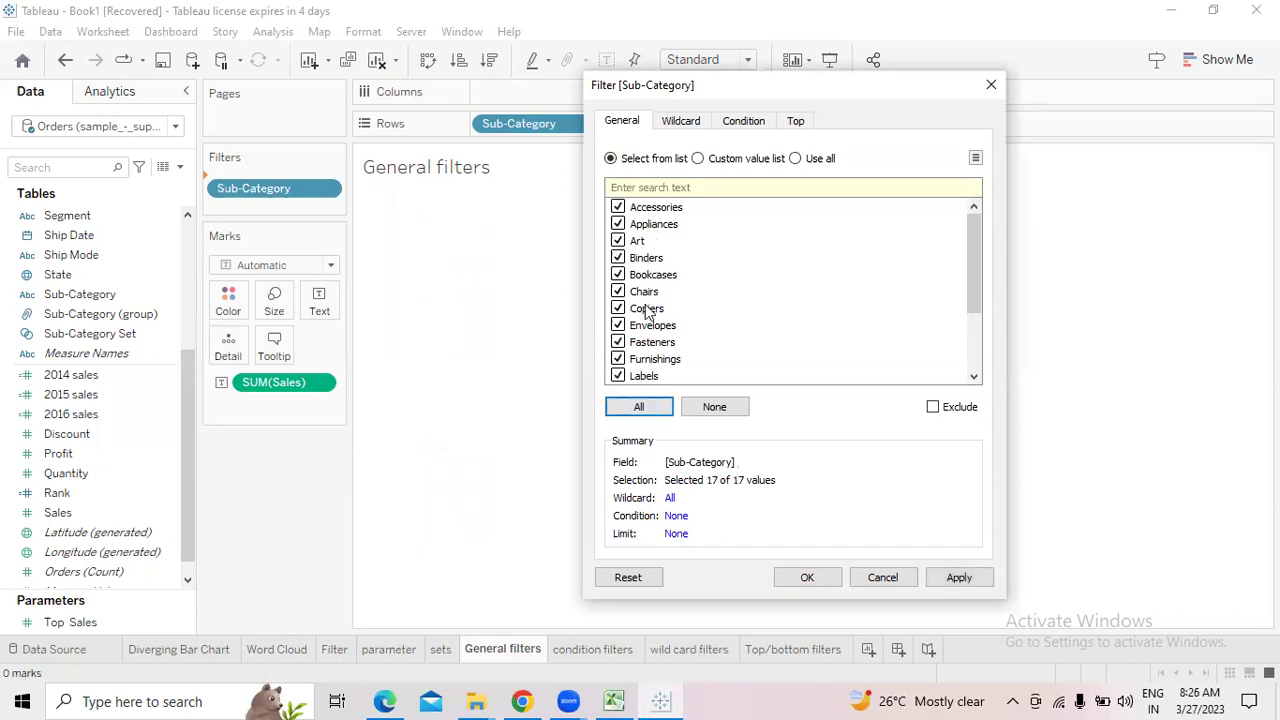
pyautogui.click(960, 578)
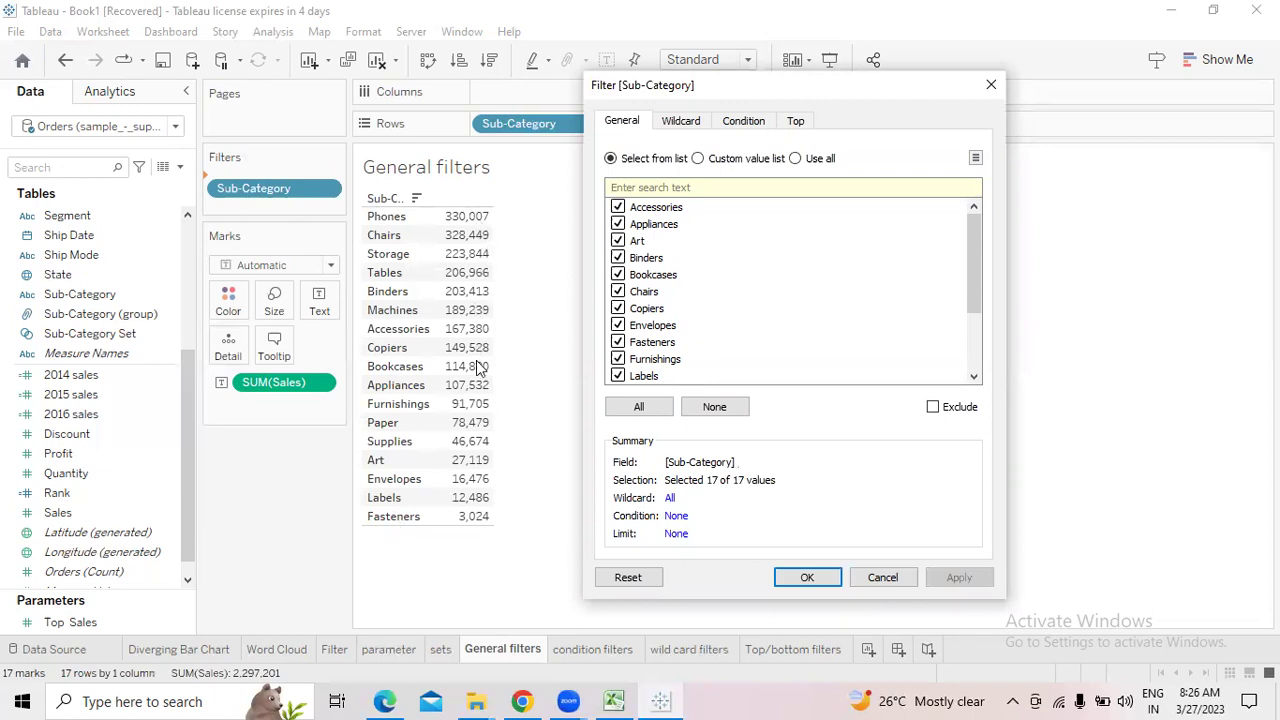
# Switch the Sub-Category filter to a custom value list and add the values phones and art
pyautogui.click(698, 158)
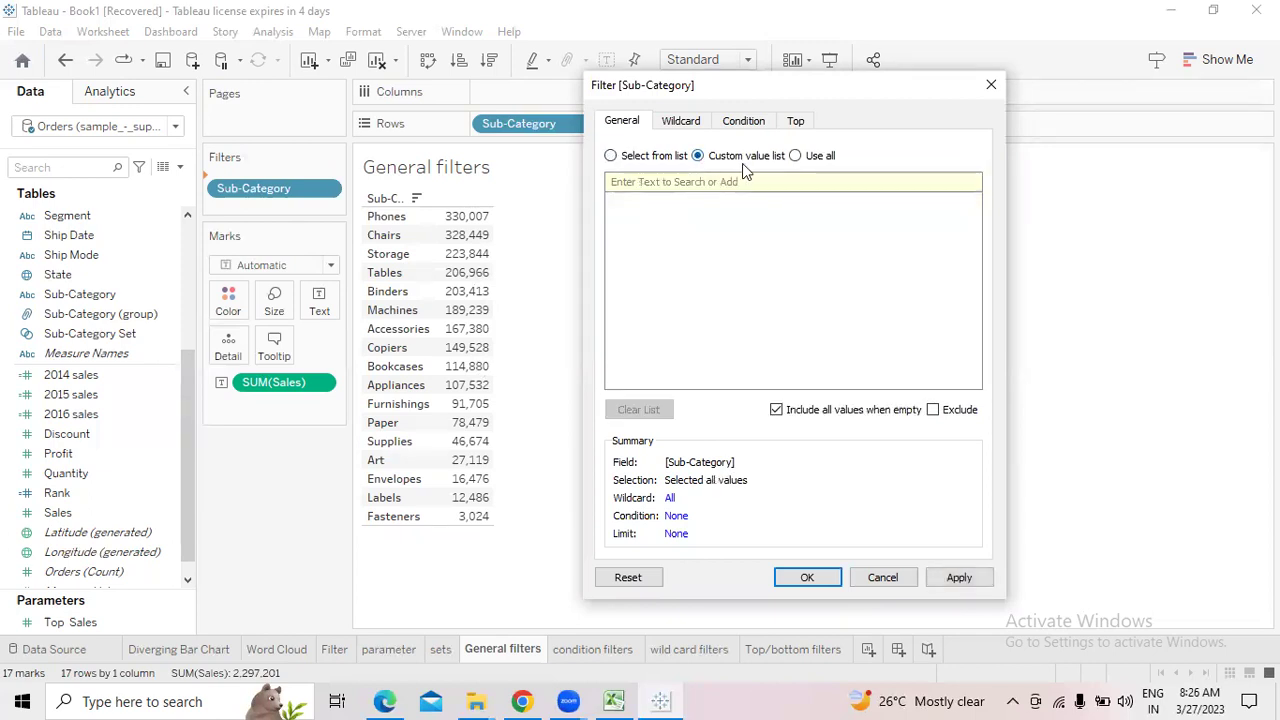
pyautogui.click(800, 158)
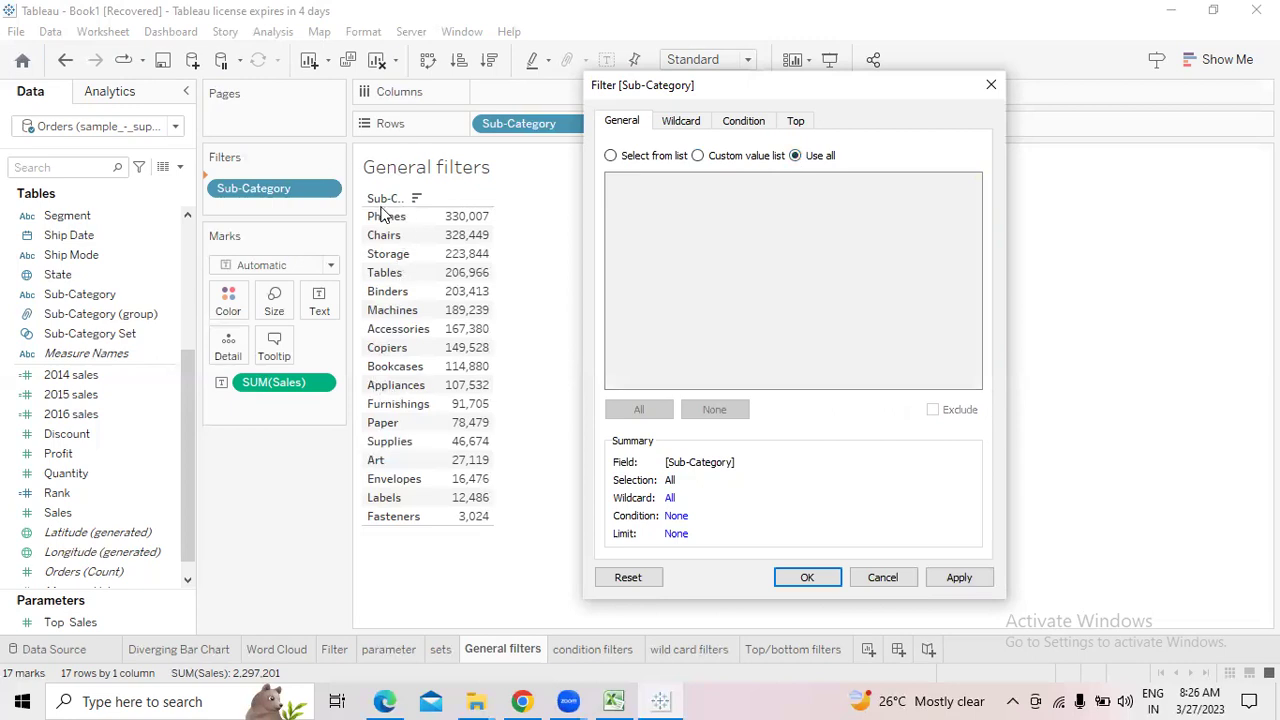
pyautogui.click(698, 156)
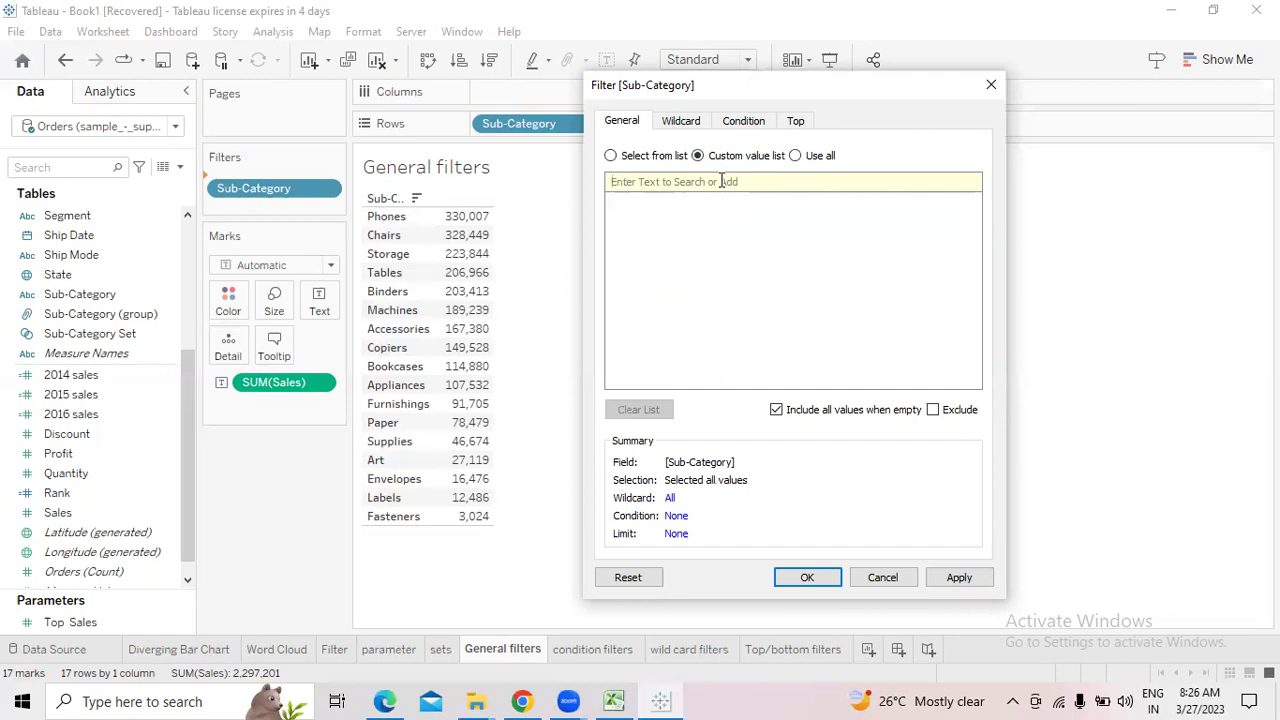
pyautogui.write('phones')
pyautogui.click(959, 184)
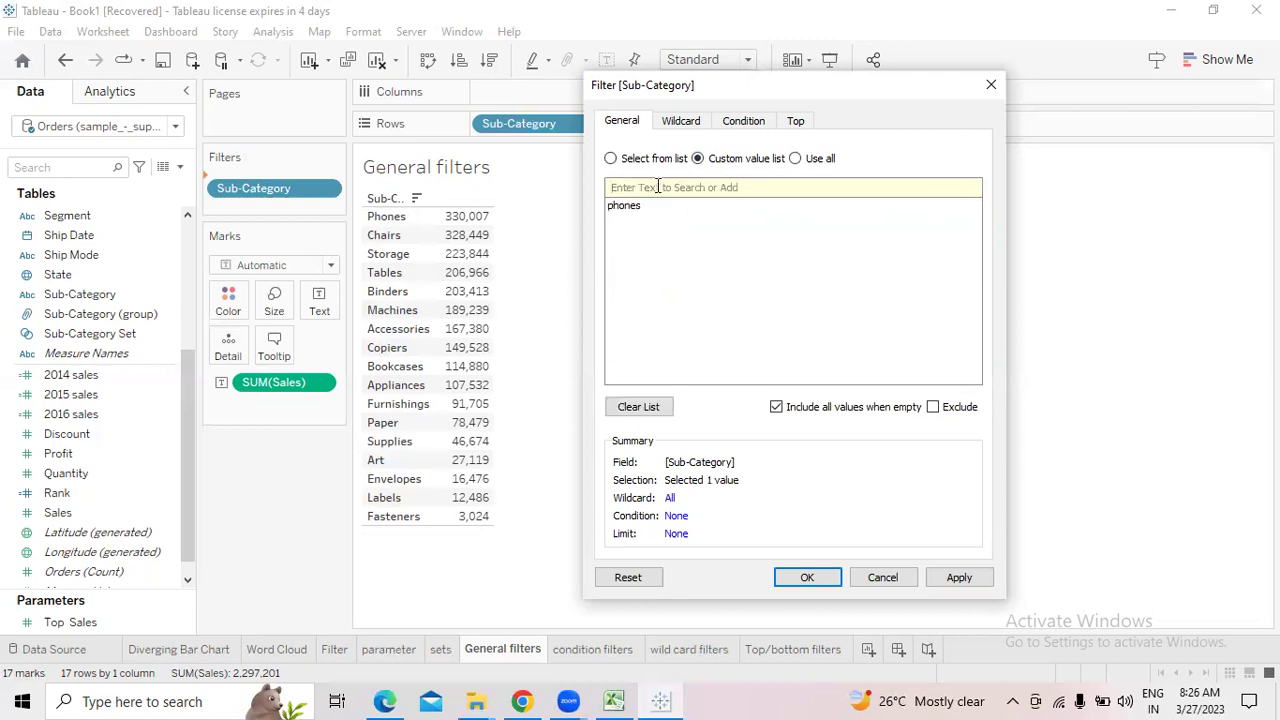
pyautogui.write('art')
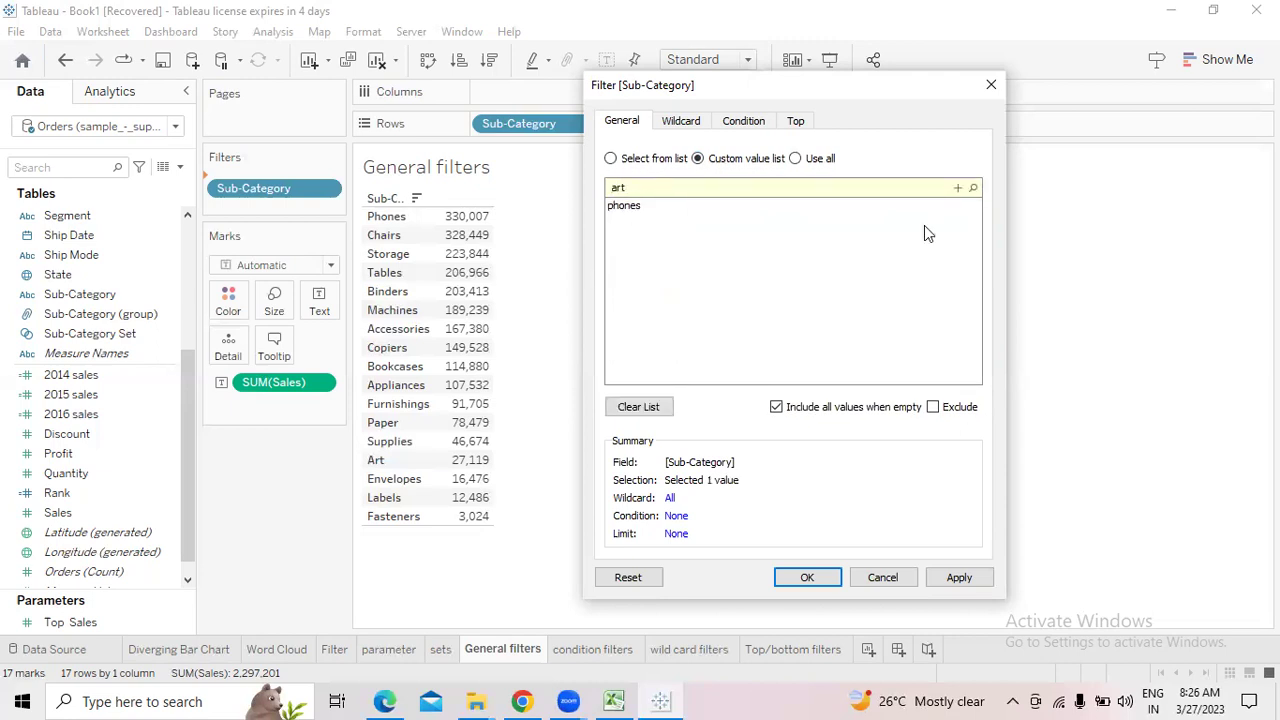
pyautogui.click(957, 189)
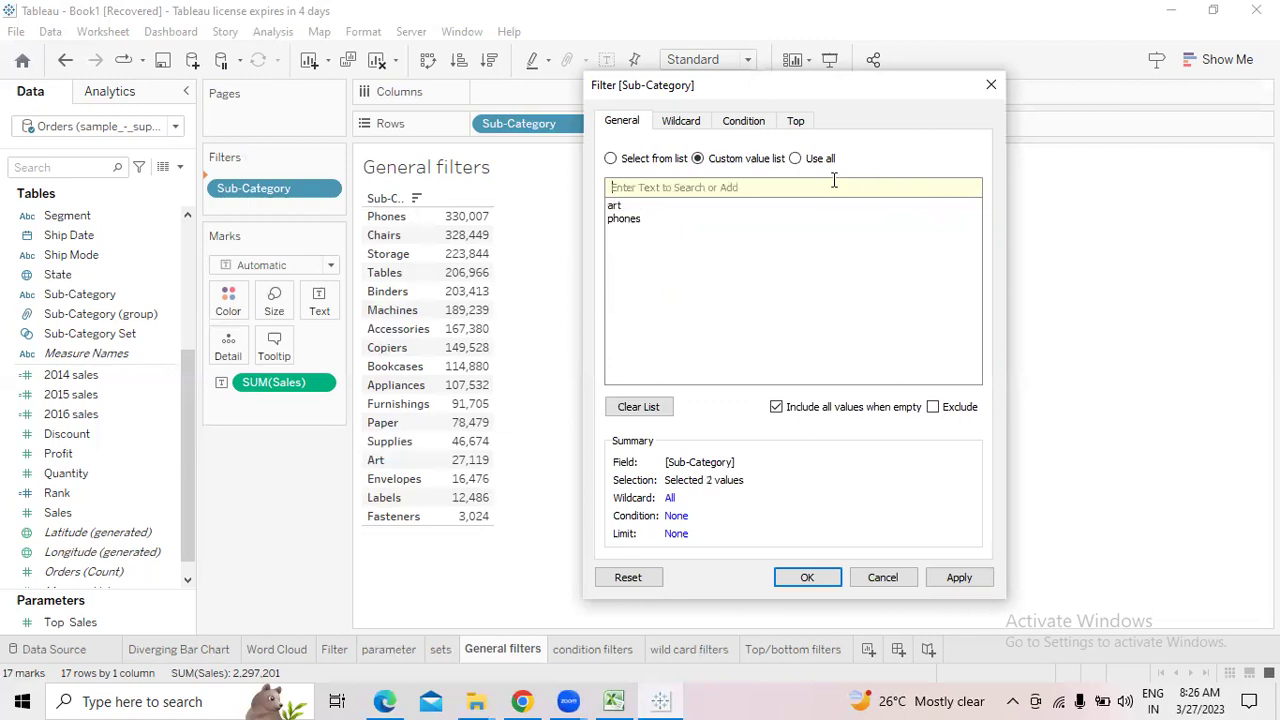
# Add paper to the custom value list and apply it, and apply the list again with its values excluded
pyautogui.write('pap')
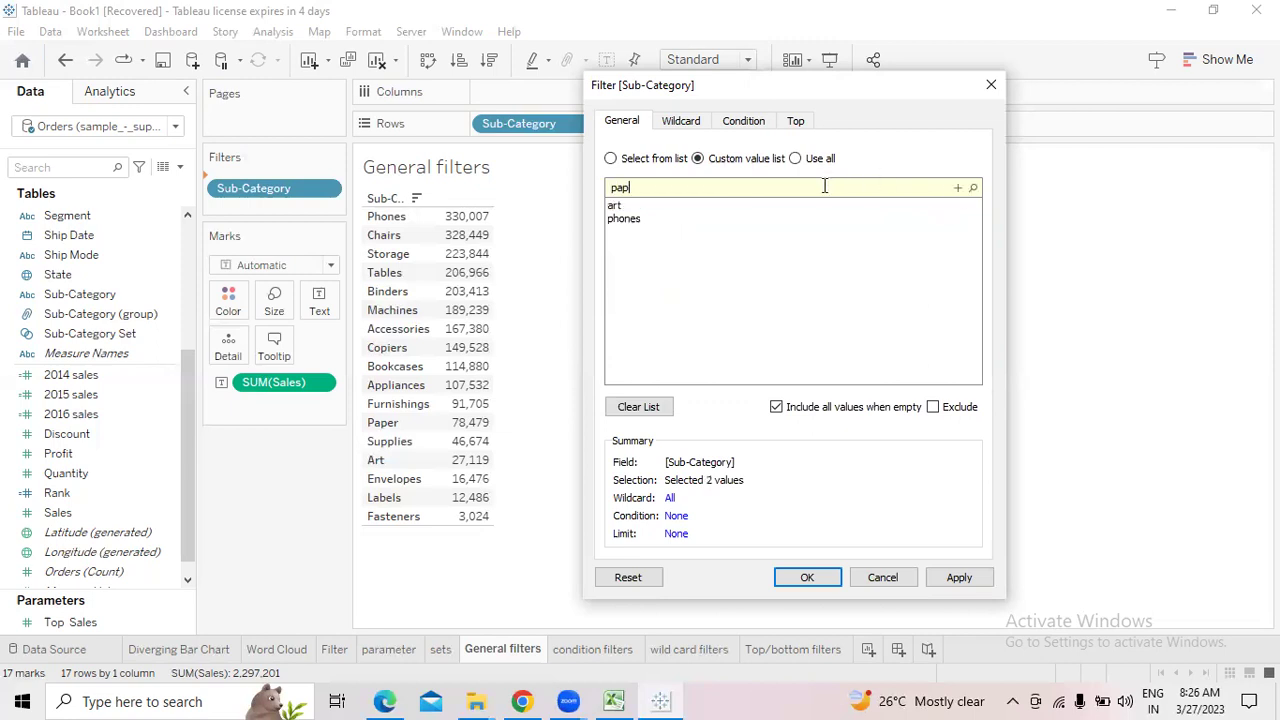
pyautogui.write('er')
pyautogui.click(958, 578)
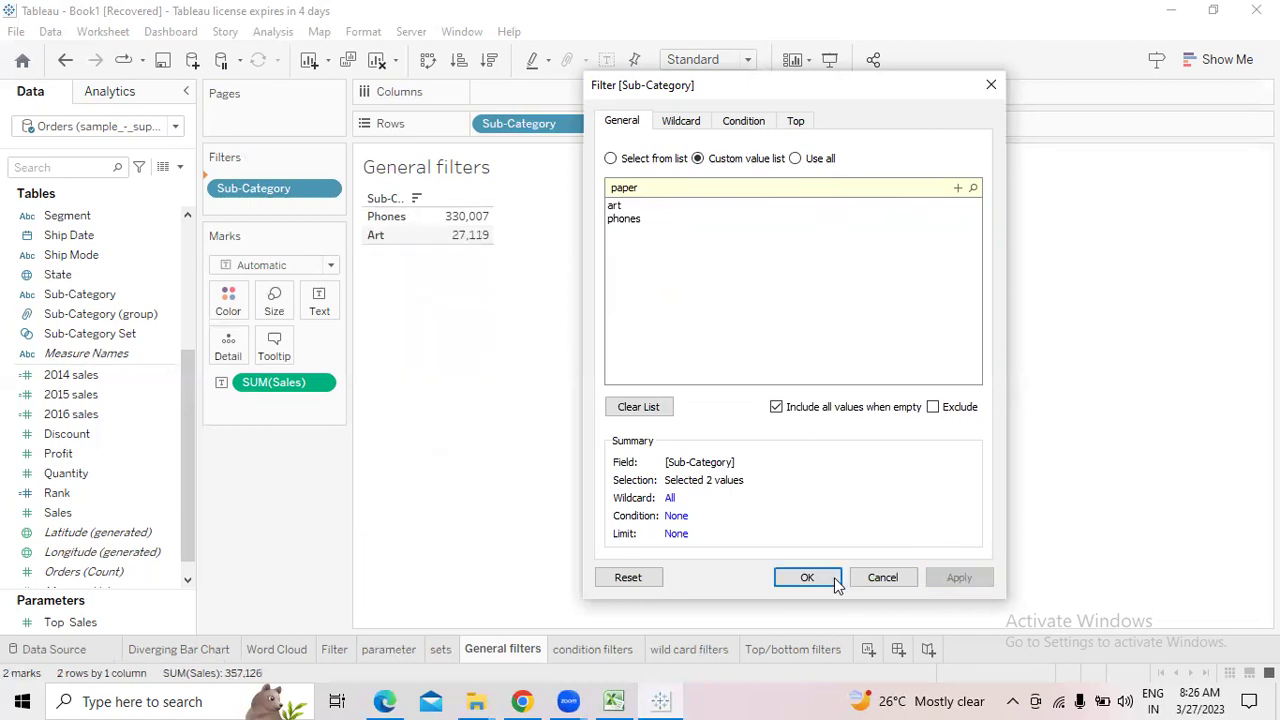
pyautogui.click(957, 187)
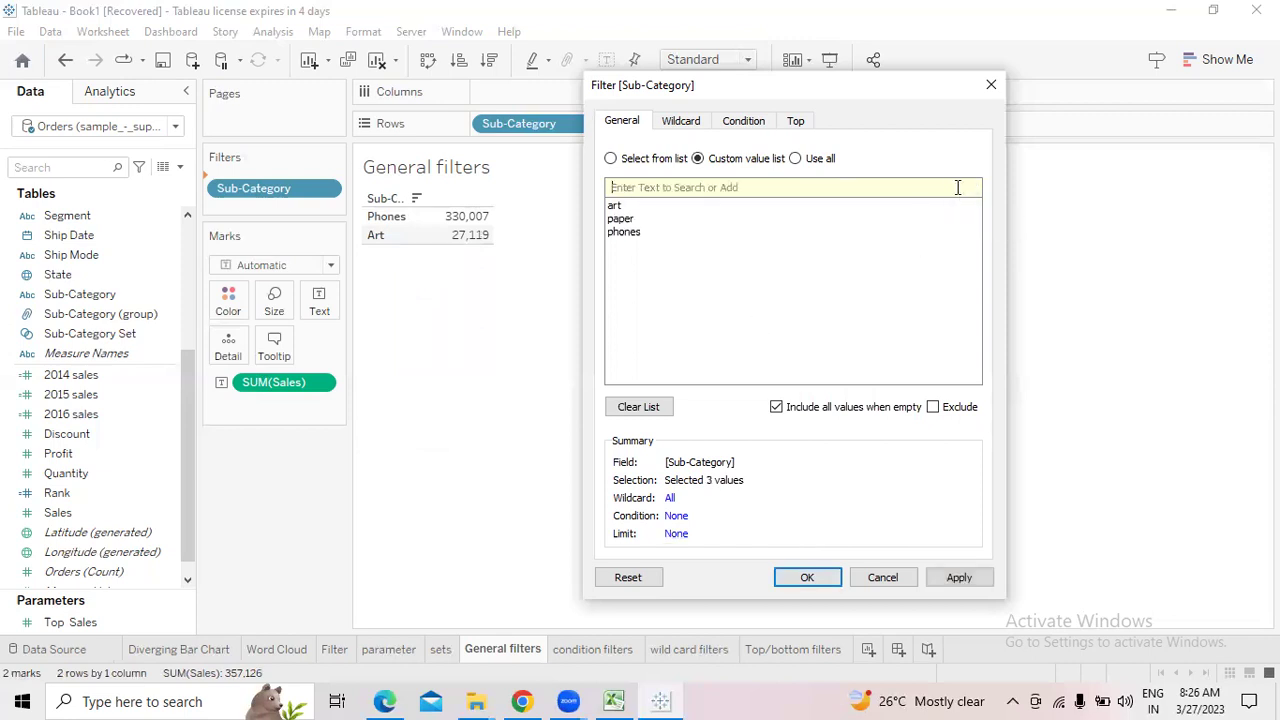
pyautogui.click(960, 580)
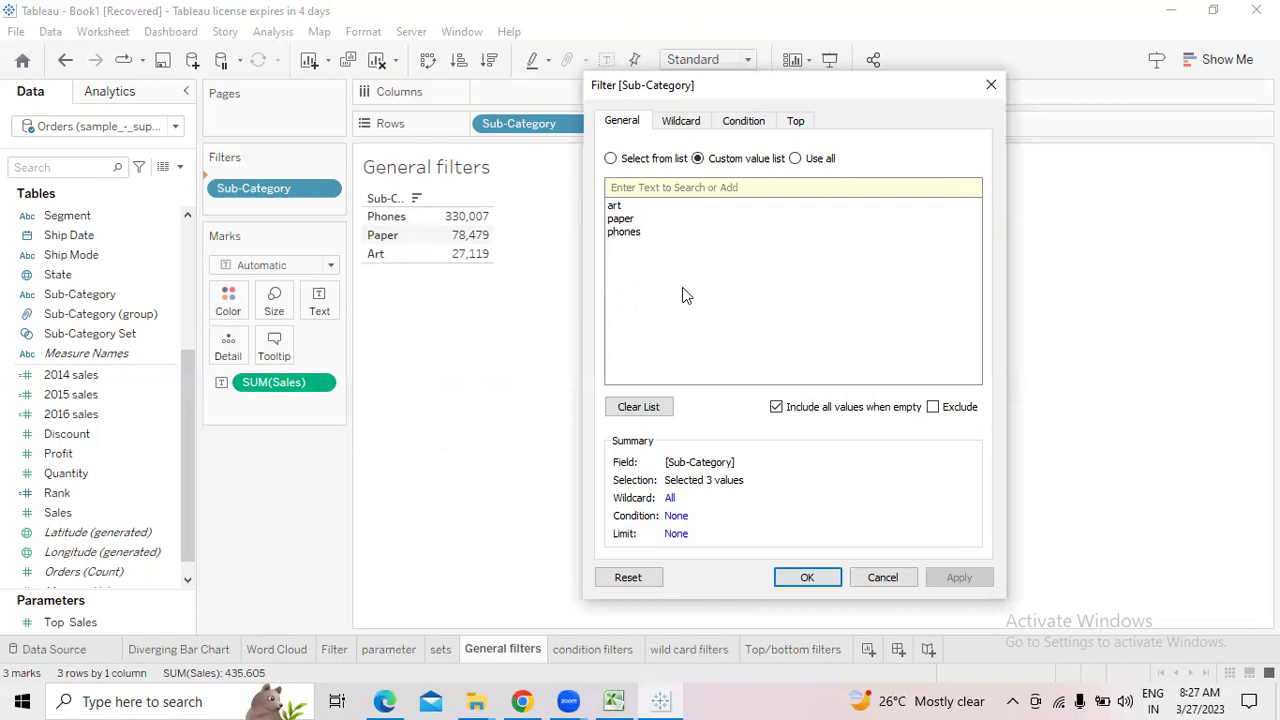
pyautogui.click(933, 407)
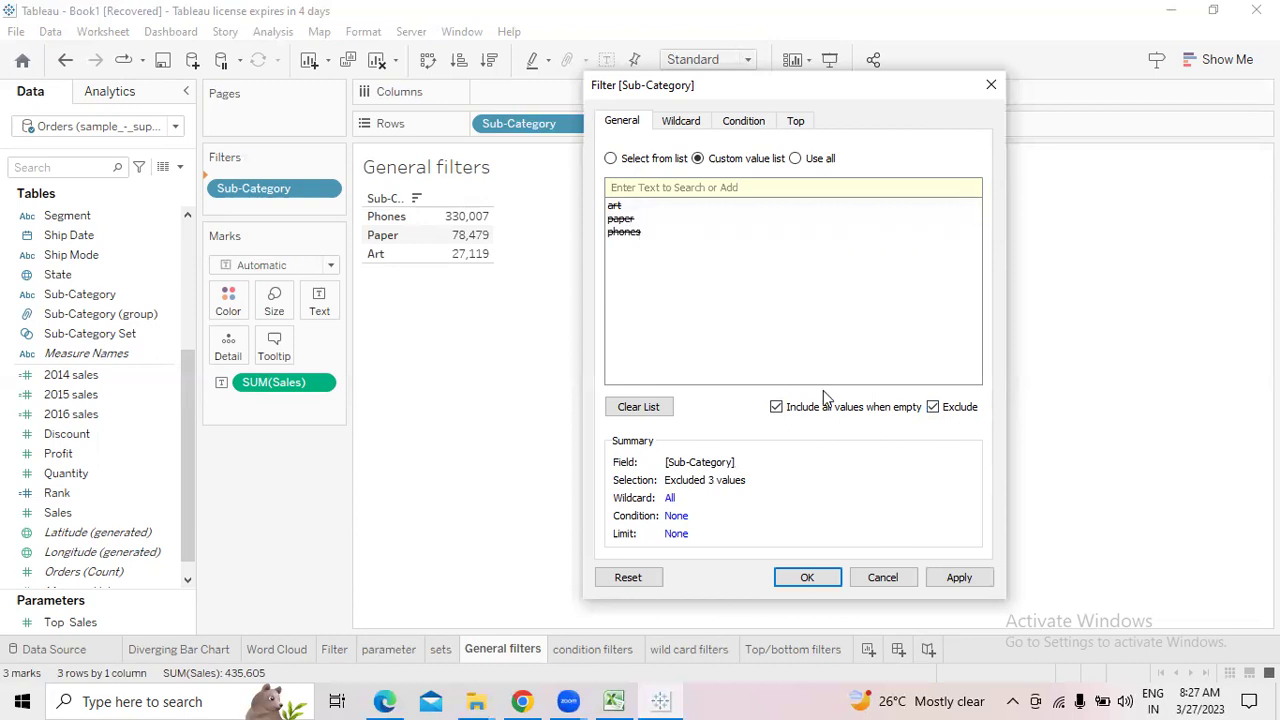
pyautogui.click(962, 579)
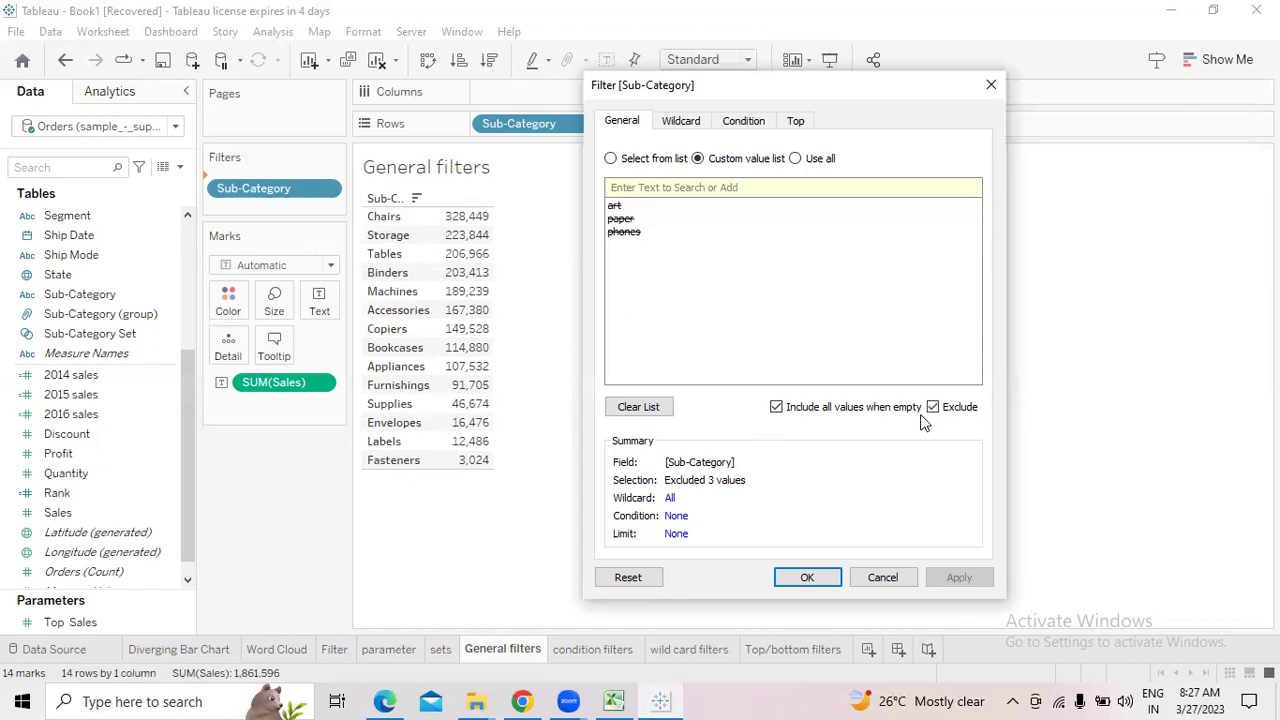
# Clear the custom value list and apply the filter, and apply it again with the option to use all values
pyautogui.click(660, 410)
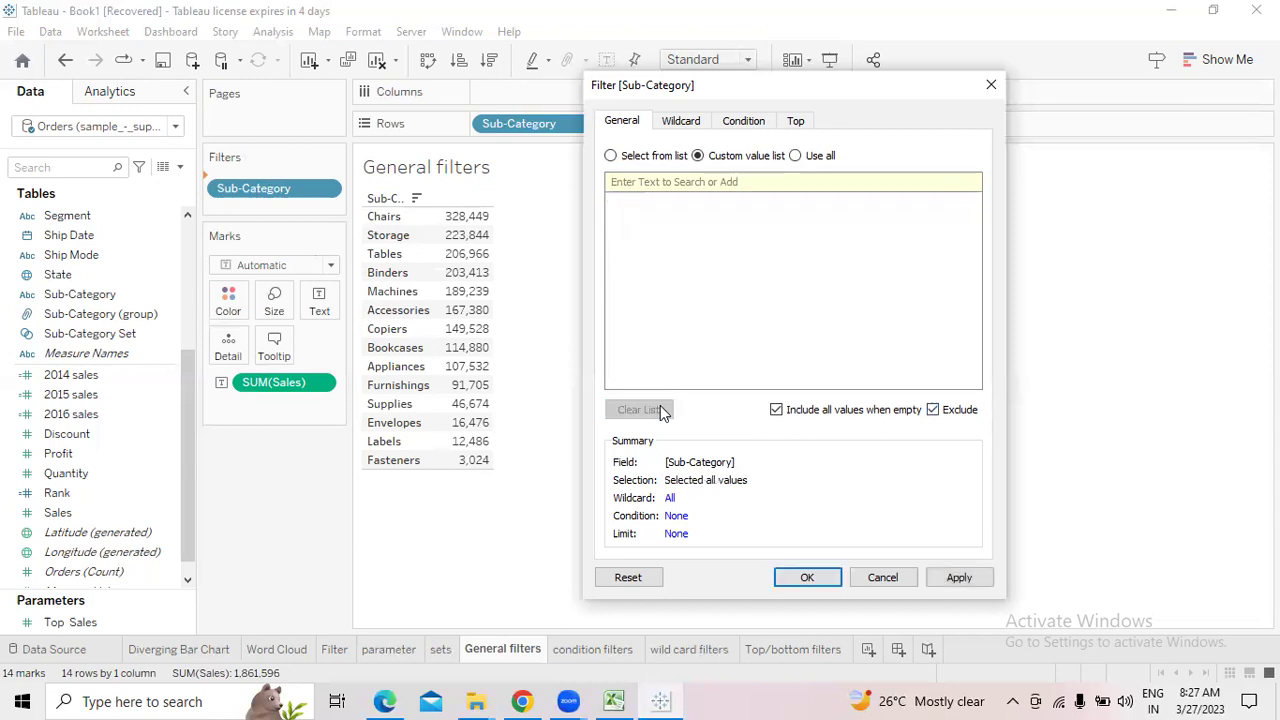
pyautogui.click(965, 580)
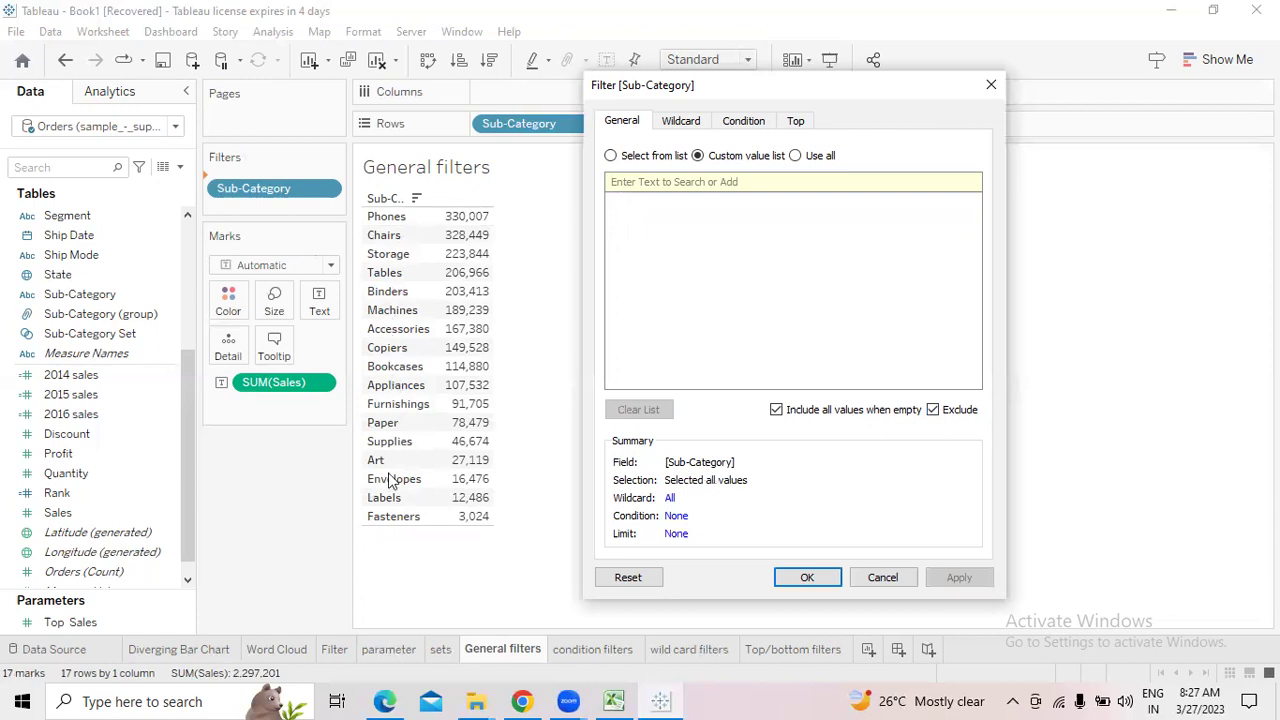
pyautogui.click(796, 157)
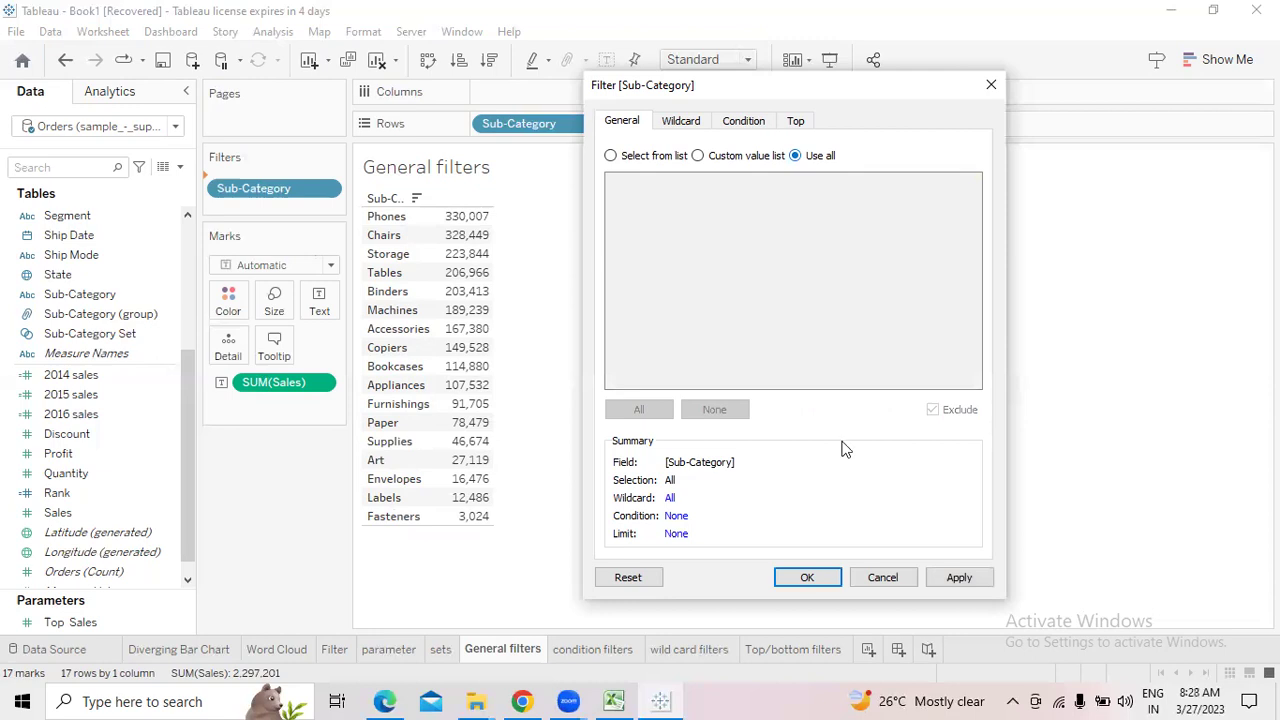
pyautogui.click(962, 579)
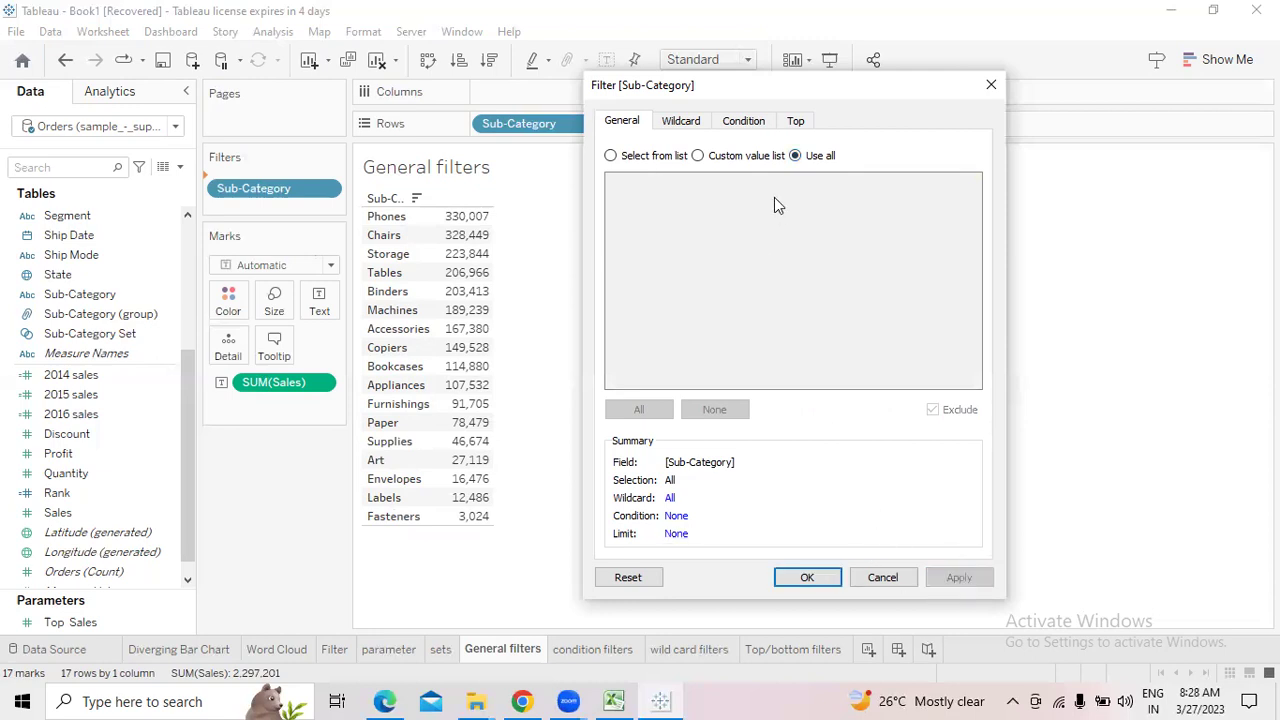
# Set the Sub-Category filter to select from the list and mark Bookcases, Envelopes, Phones and Tables
pyautogui.click(611, 157)
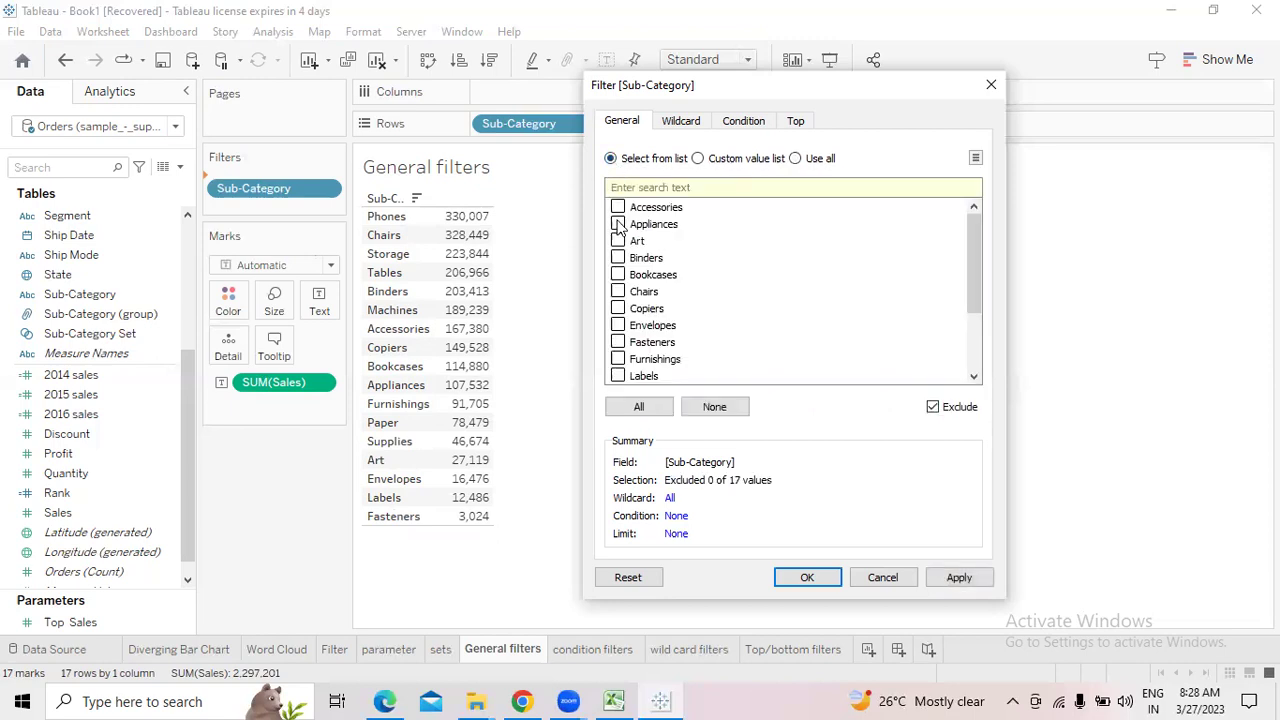
pyautogui.click(971, 334)
pyautogui.click(617, 326)
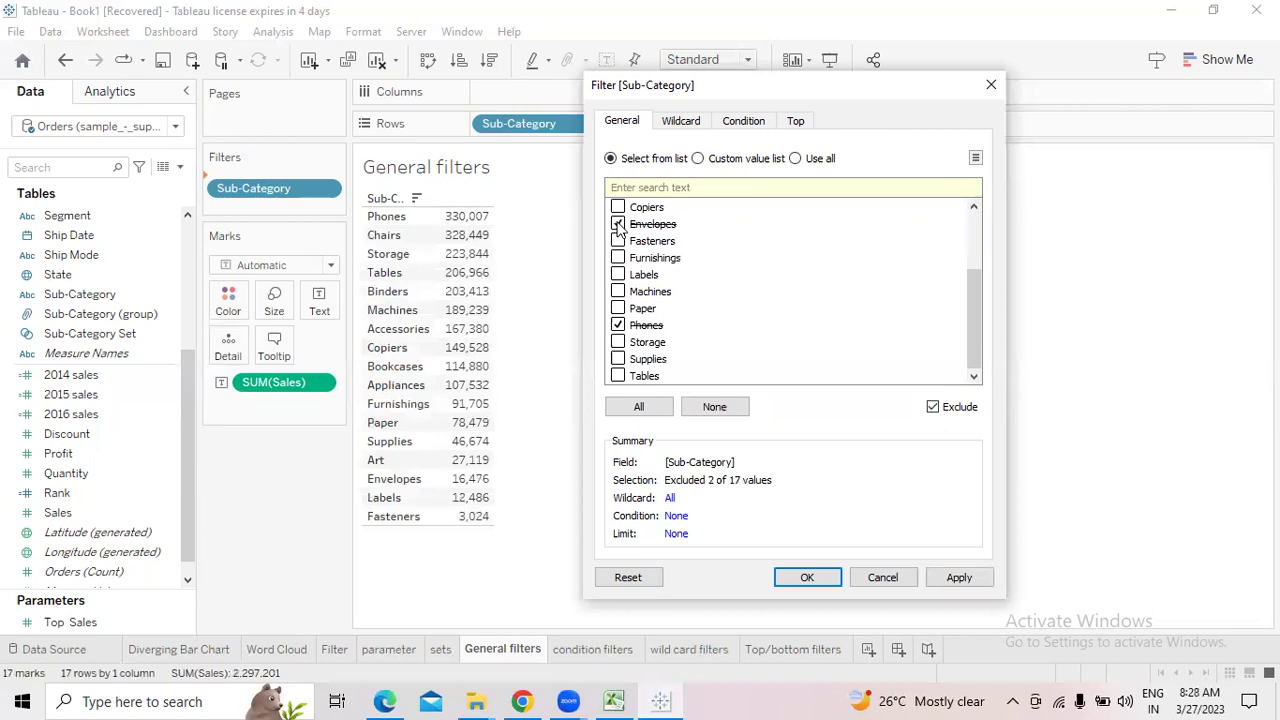
pyautogui.click(973, 207)
pyautogui.click(973, 207)
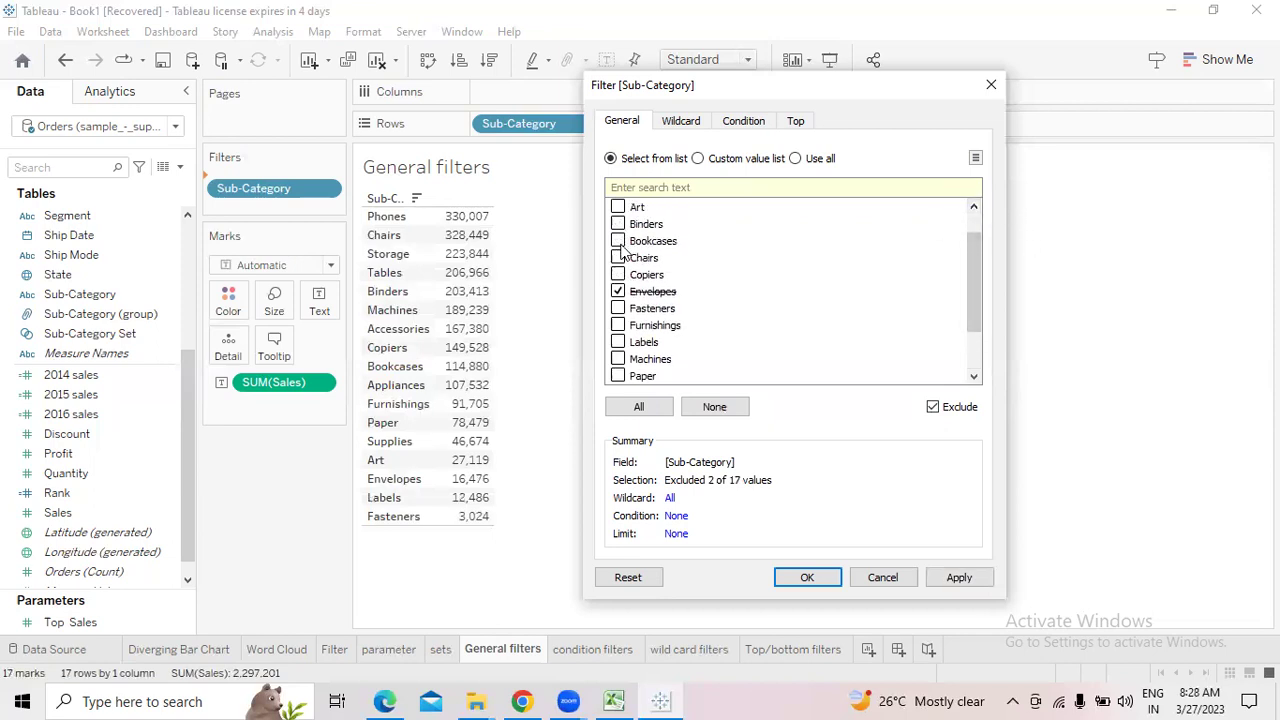
pyautogui.click(618, 241)
pyautogui.click(973, 376)
pyautogui.click(973, 376)
pyautogui.click(973, 376)
pyautogui.click(973, 376)
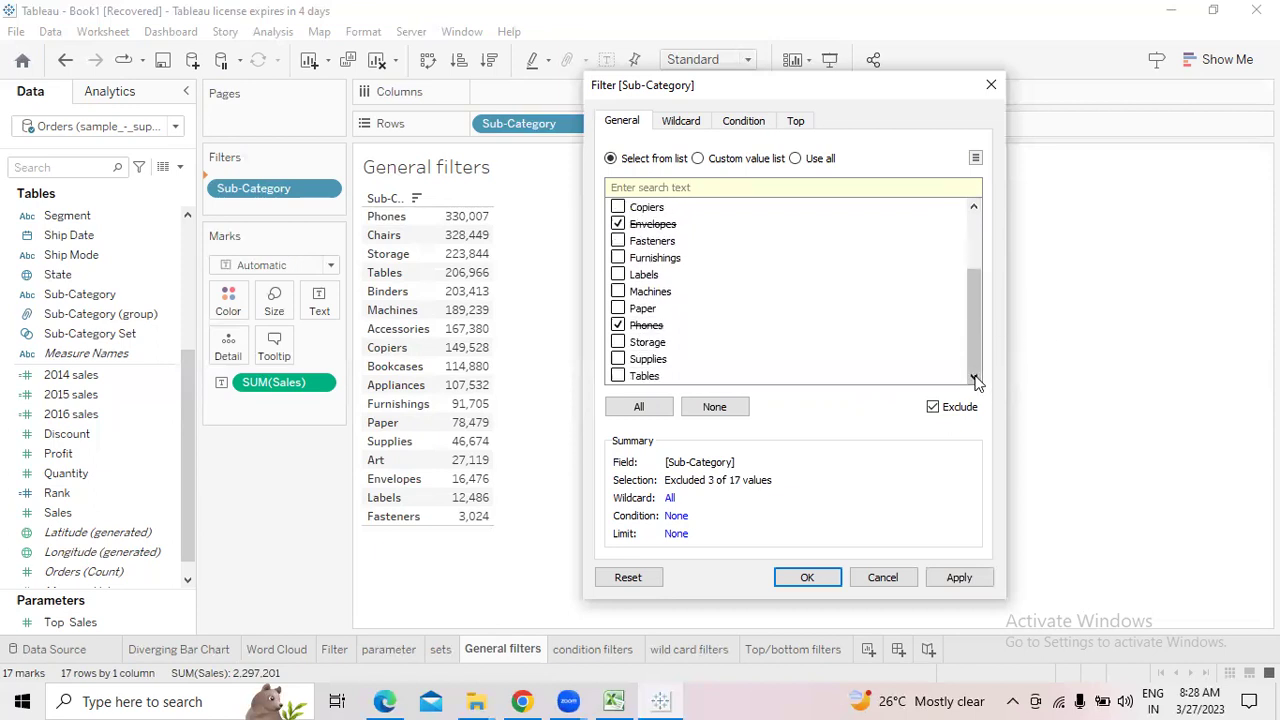
pyautogui.click(618, 376)
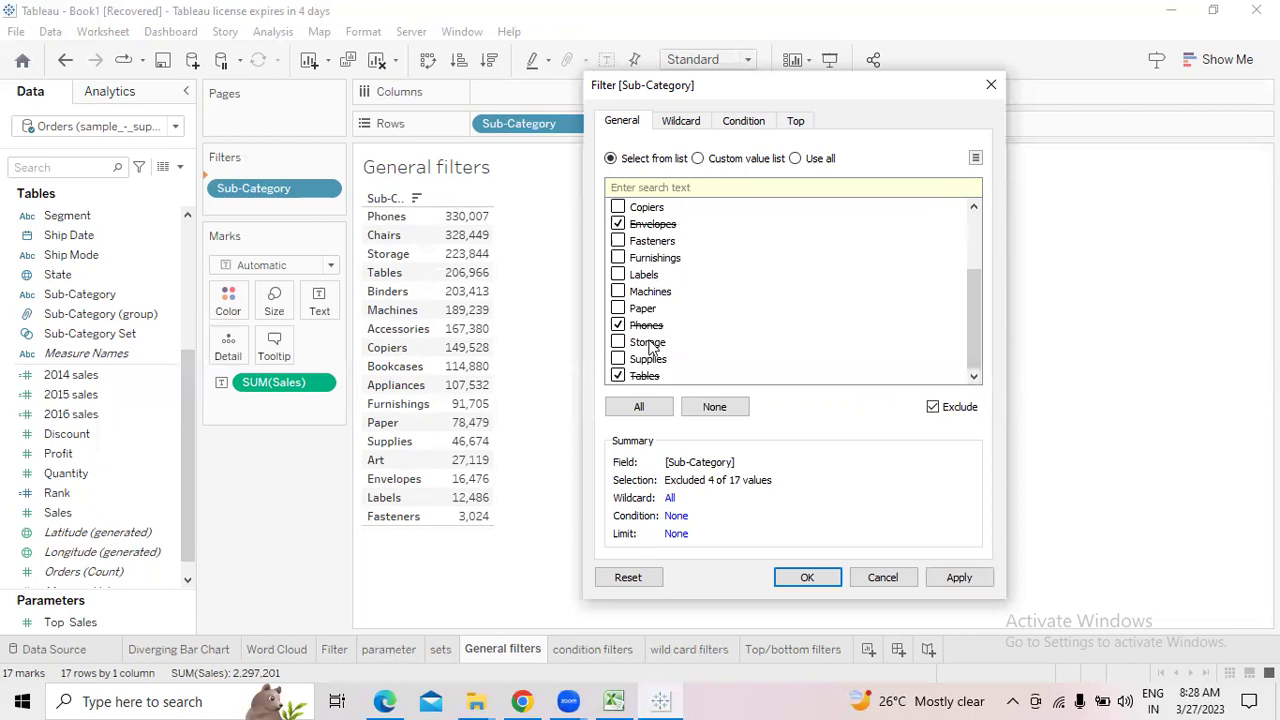
# Turn off Exclude for the marked sub-categories, apply the filter and close its dialog
pyautogui.click(935, 408)
pyautogui.click(958, 580)
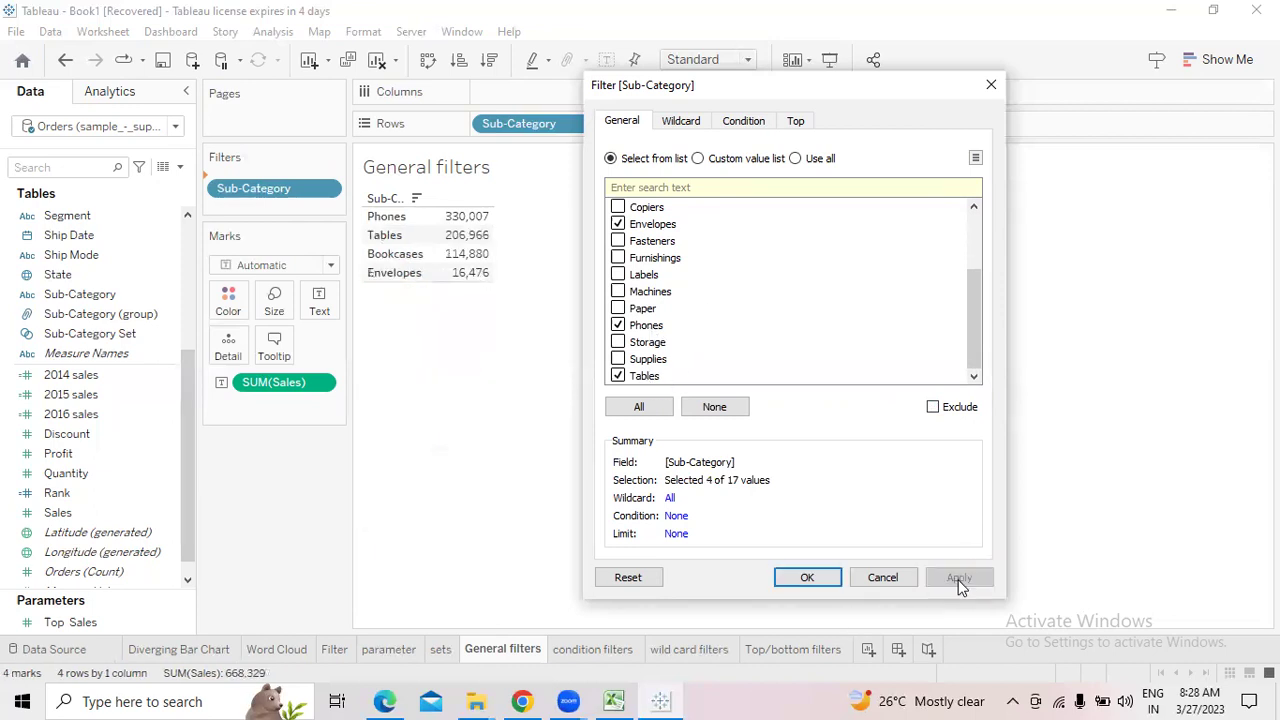
pyautogui.click(808, 577)
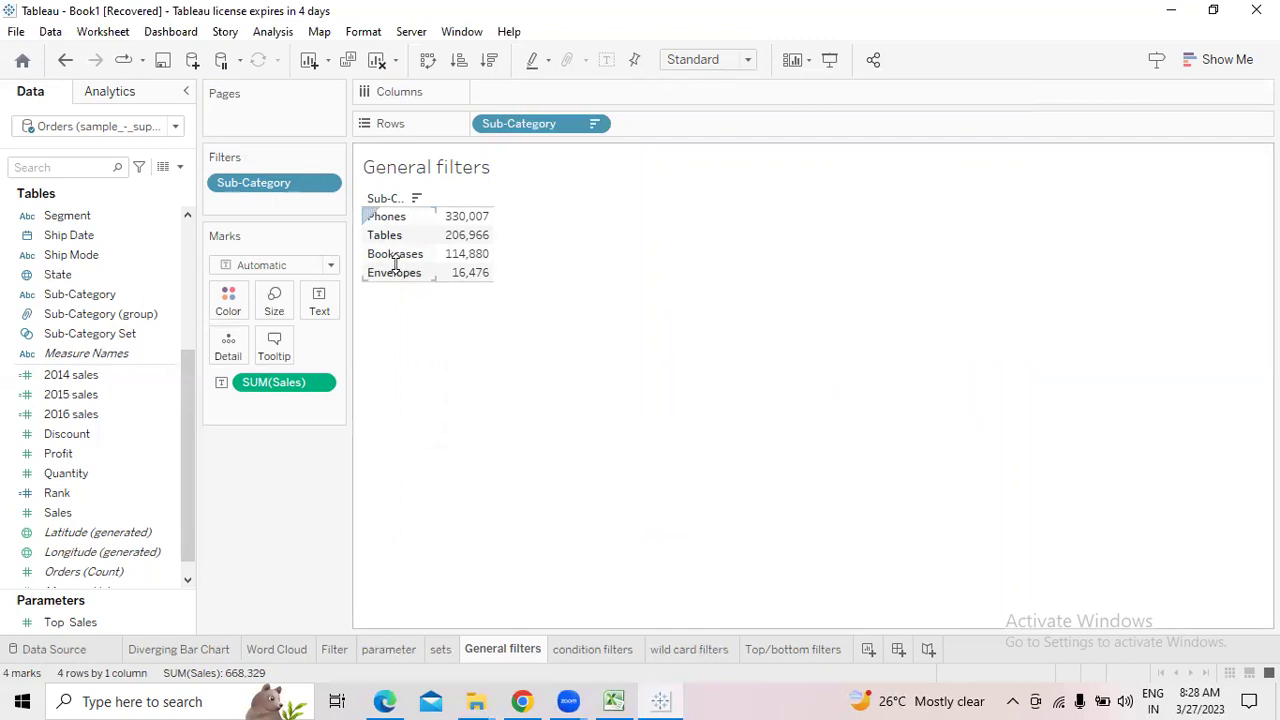
# Edit the Sub-Category filter to exclude the four marked values, check the list, apply it and close the dialog
pyautogui.click(325, 187)
pyautogui.click(292, 209)
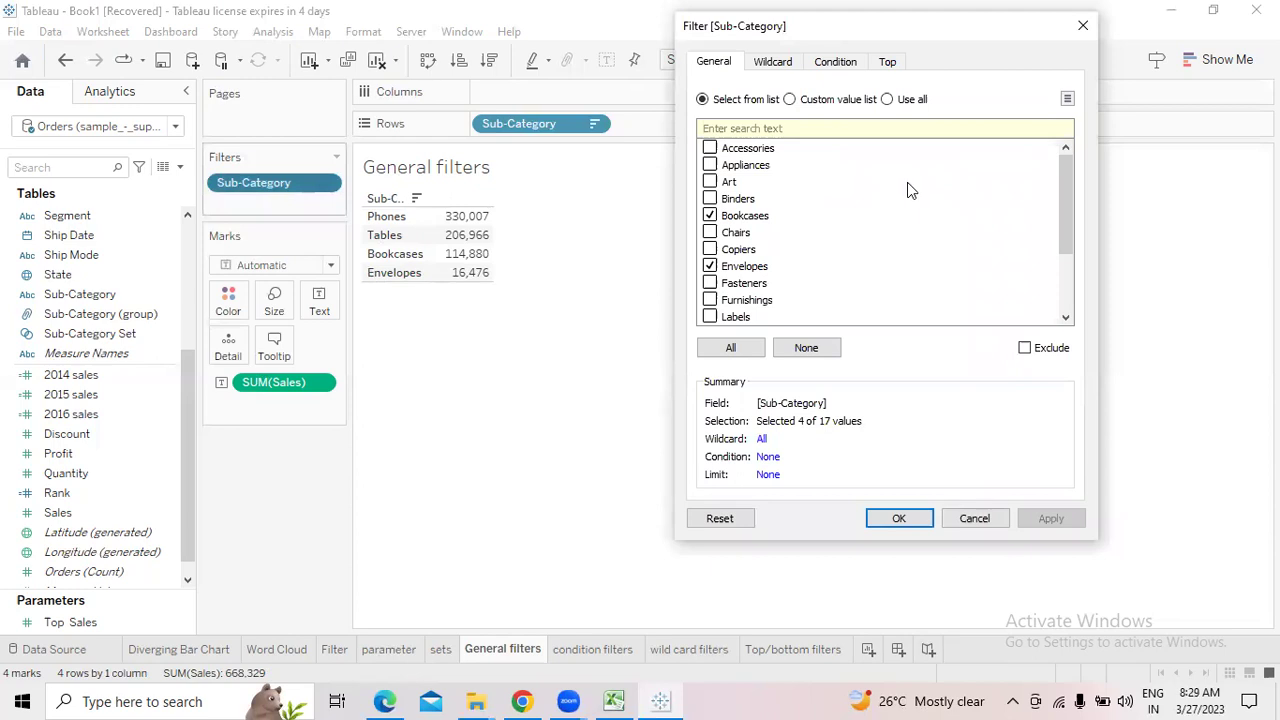
pyautogui.click(1025, 349)
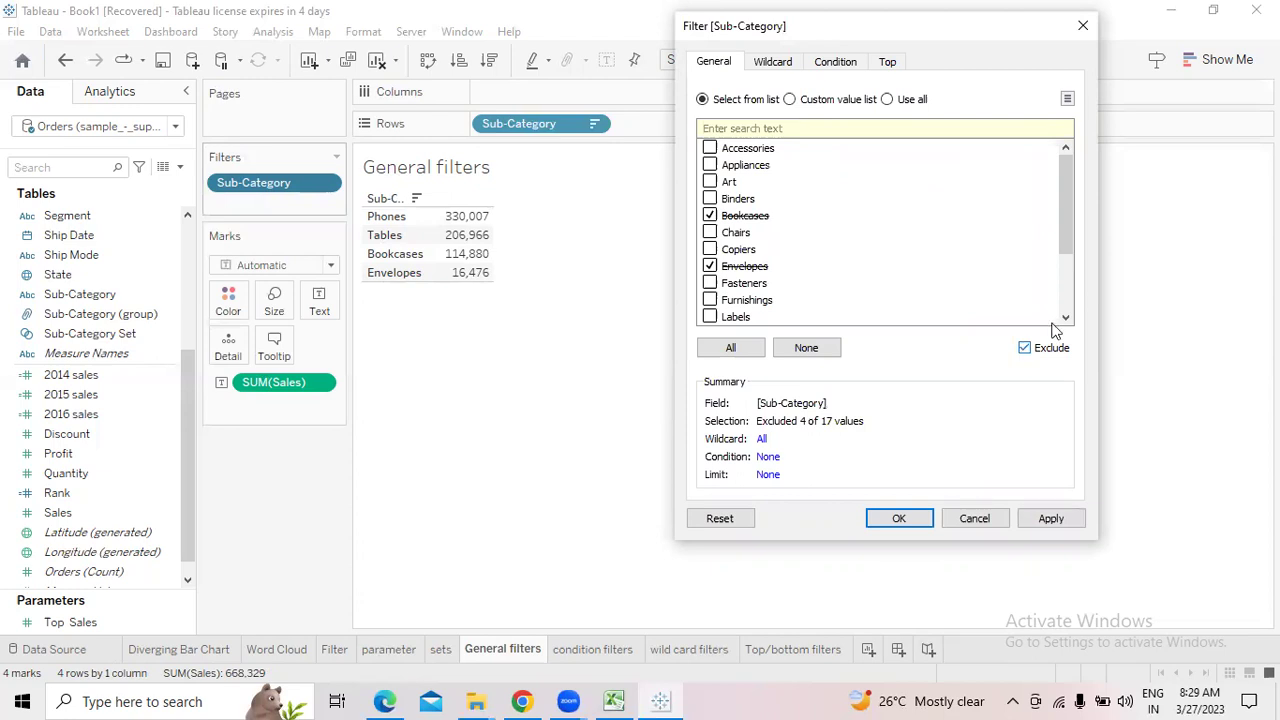
pyautogui.click(1068, 300)
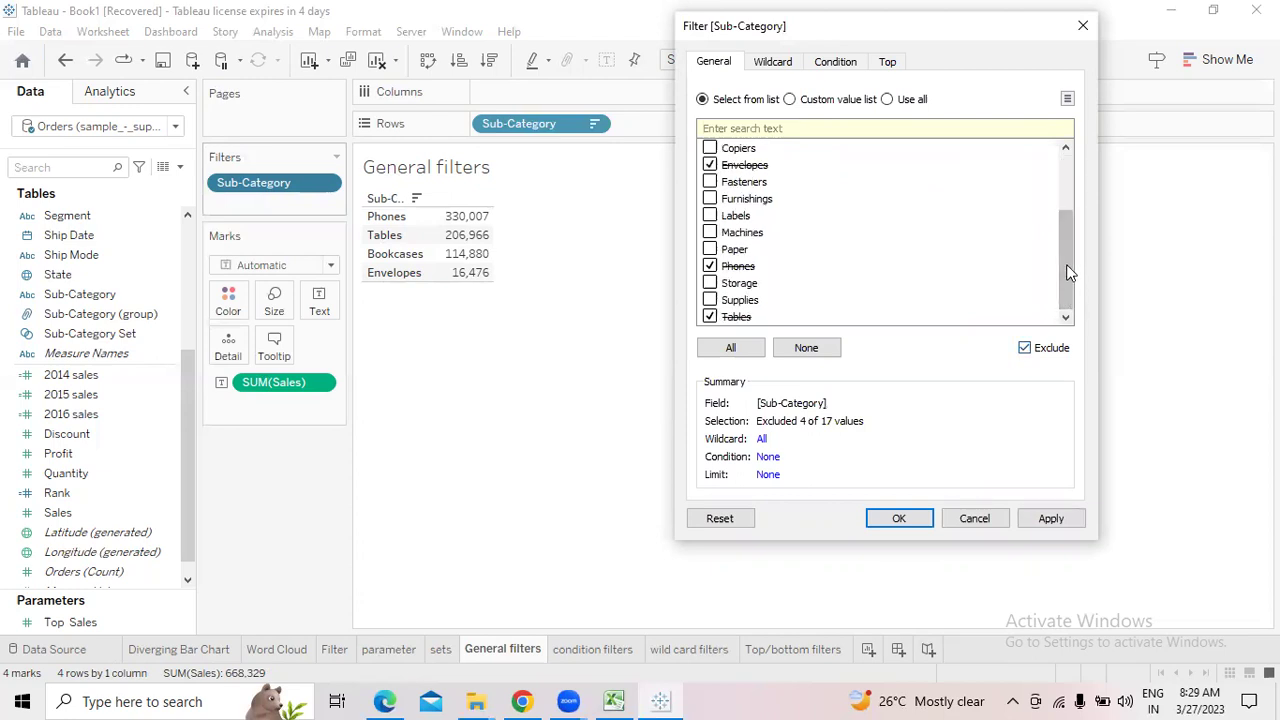
pyautogui.click(1061, 191)
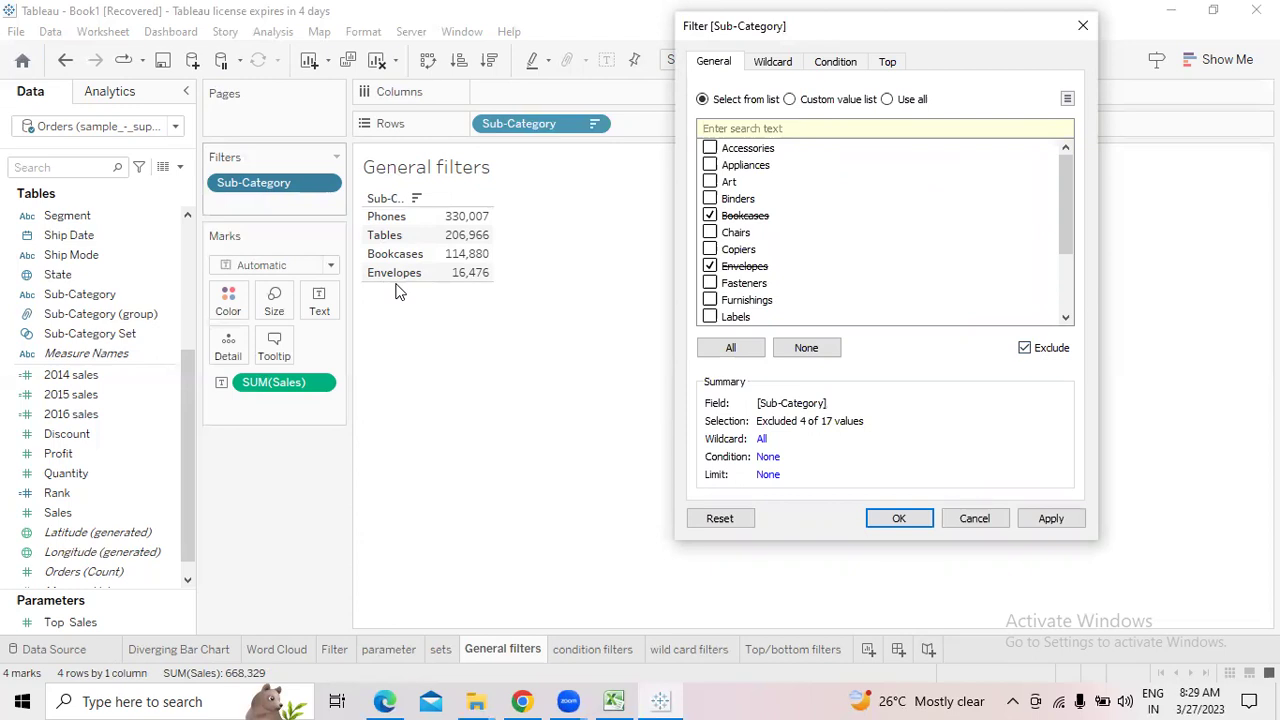
pyautogui.click(1048, 518)
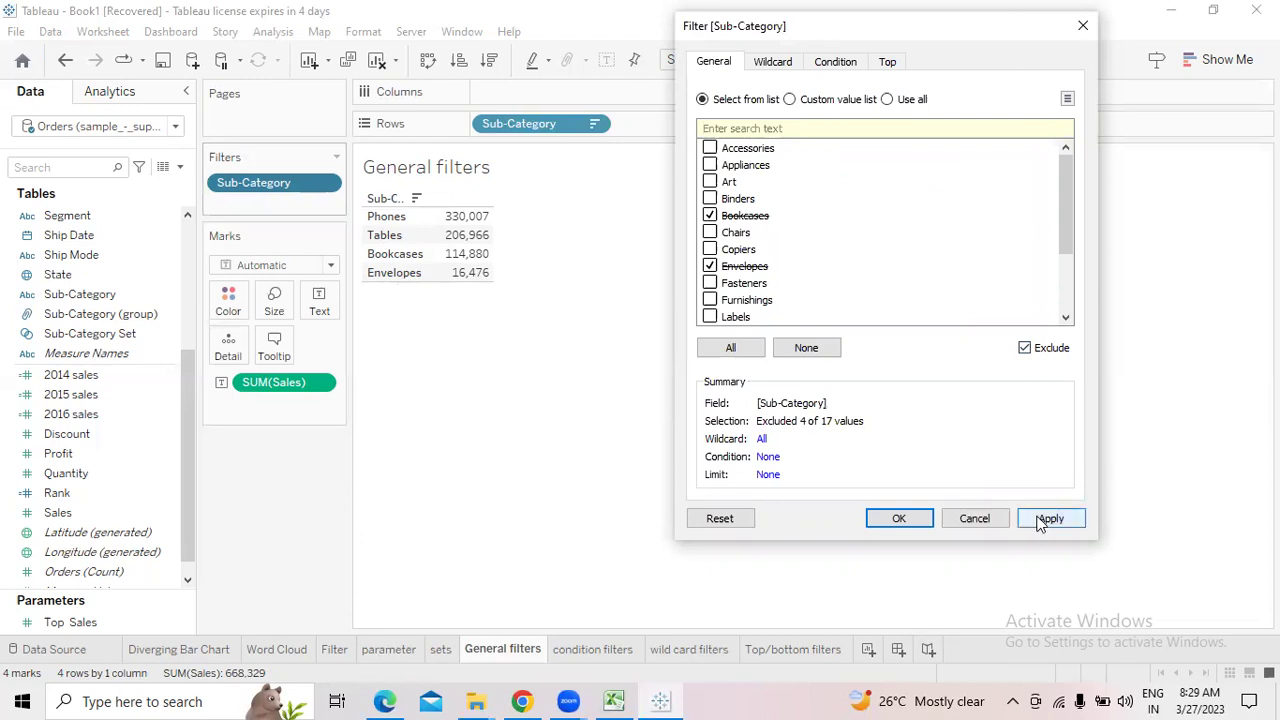
pyautogui.click(900, 519)
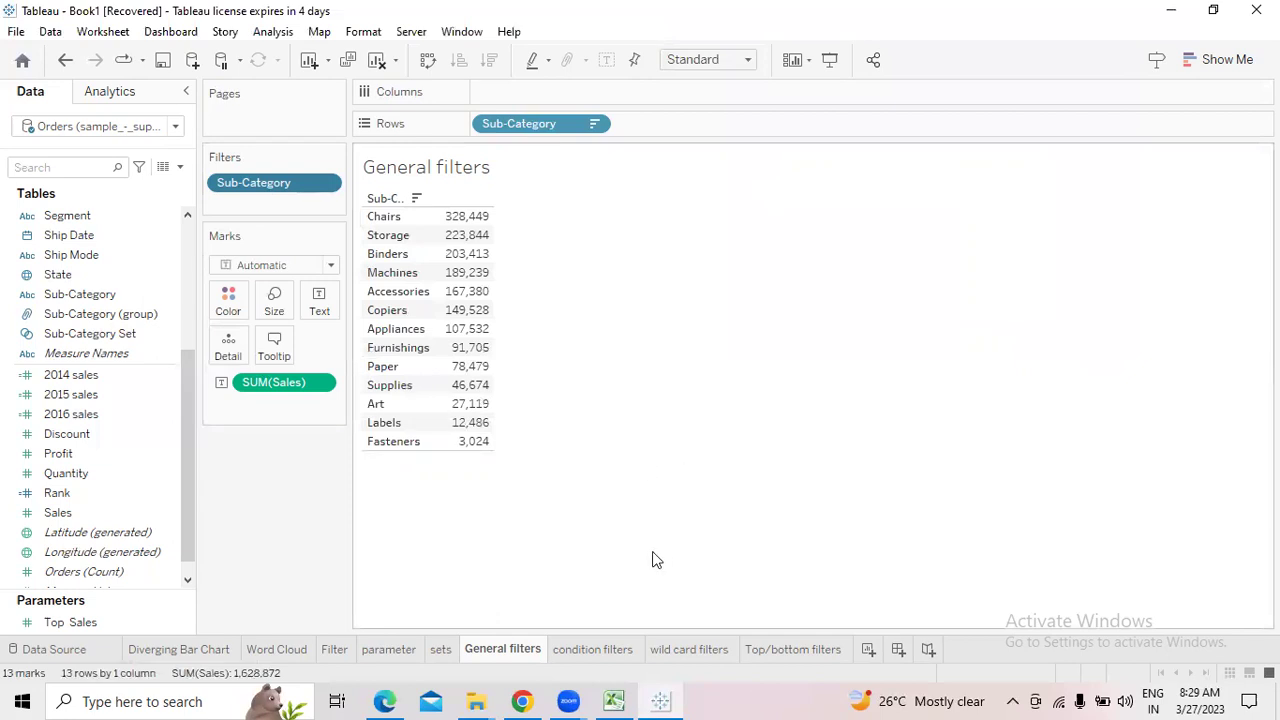
# On the condition filters sheet, build a horizontal bar chart with Sub-Category on rows and Sales on columns
pyautogui.click(596, 649)
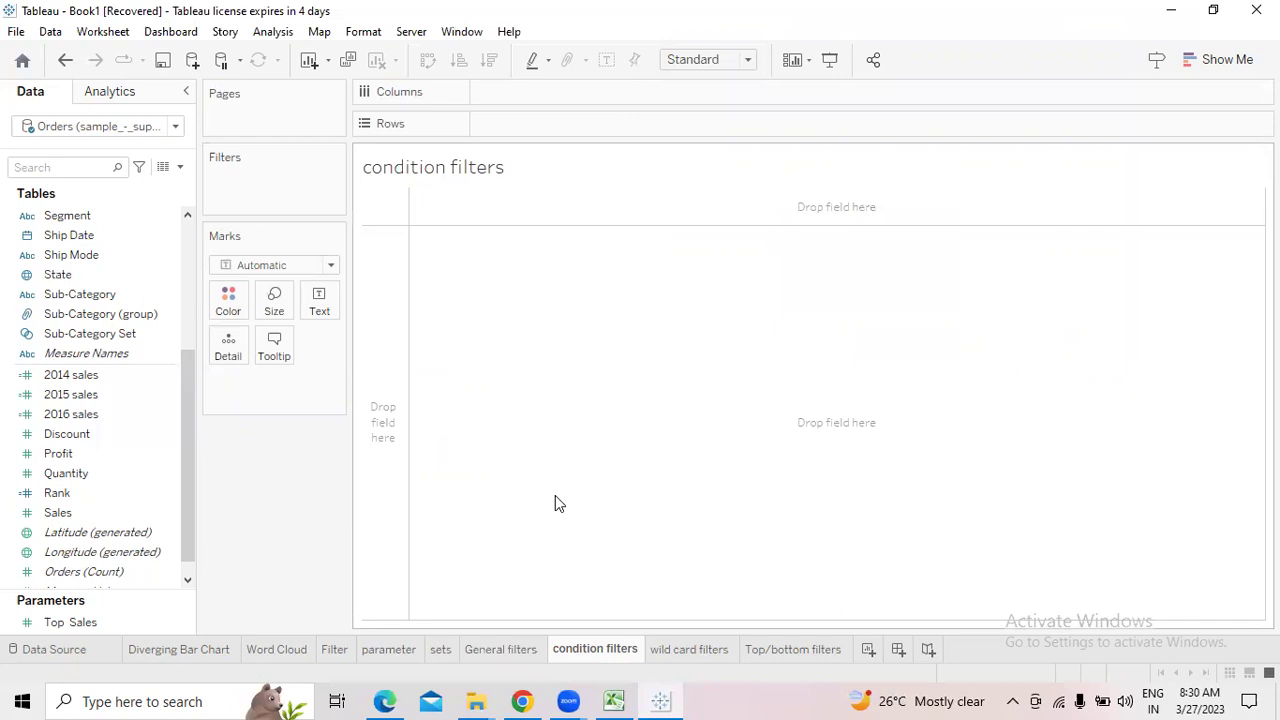
pyautogui.click(135, 395)
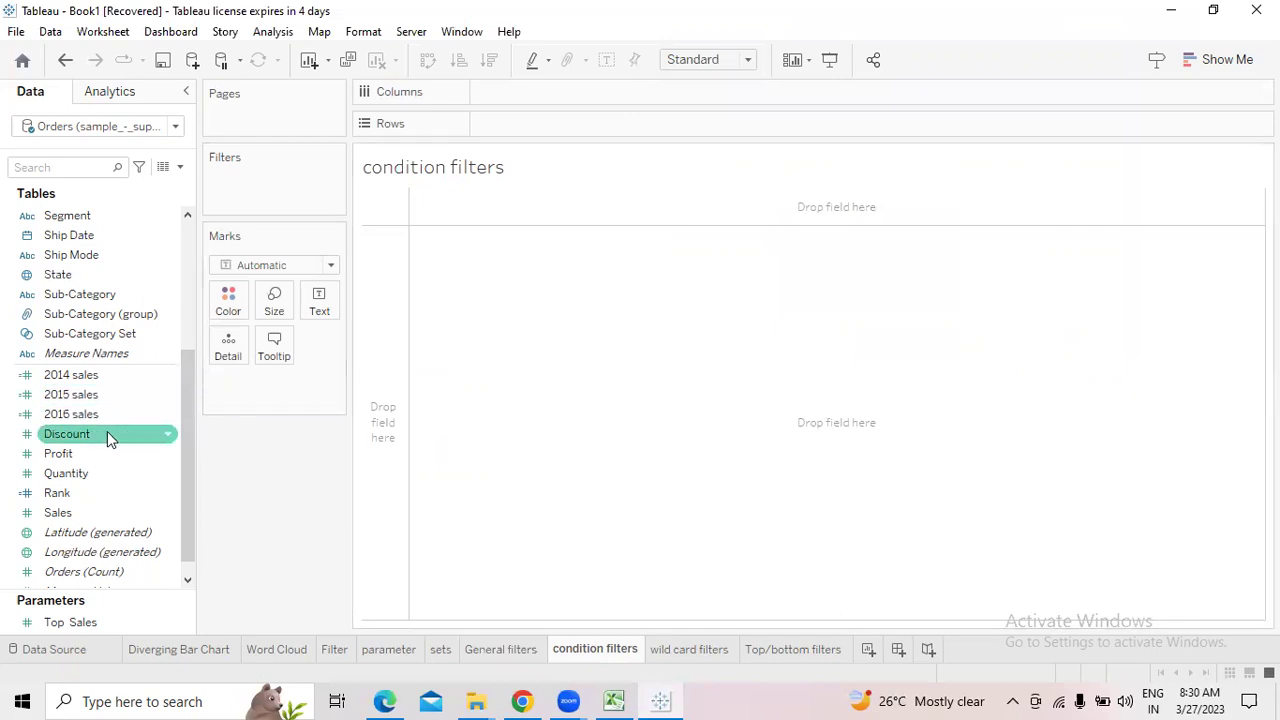
pyautogui.moveTo(73, 512); pyautogui.dragTo(549, 133)
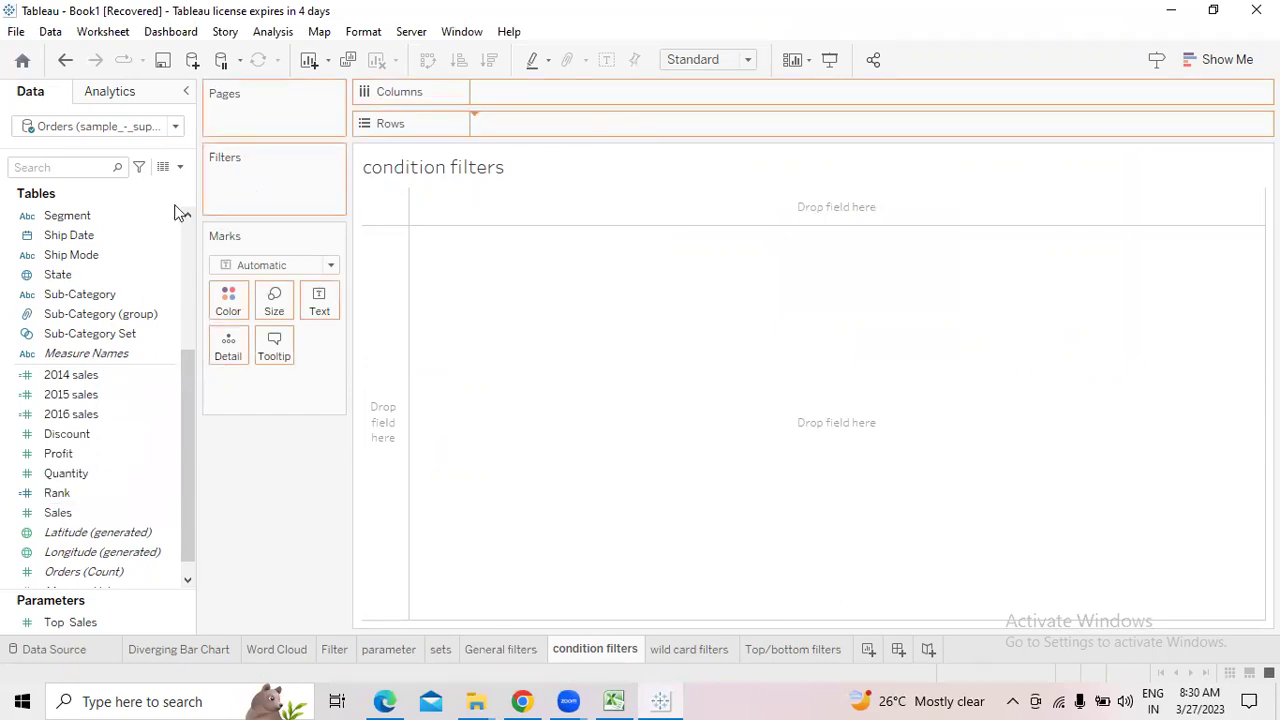
pyautogui.moveTo(272, 280); pyautogui.dragTo(614, 131)
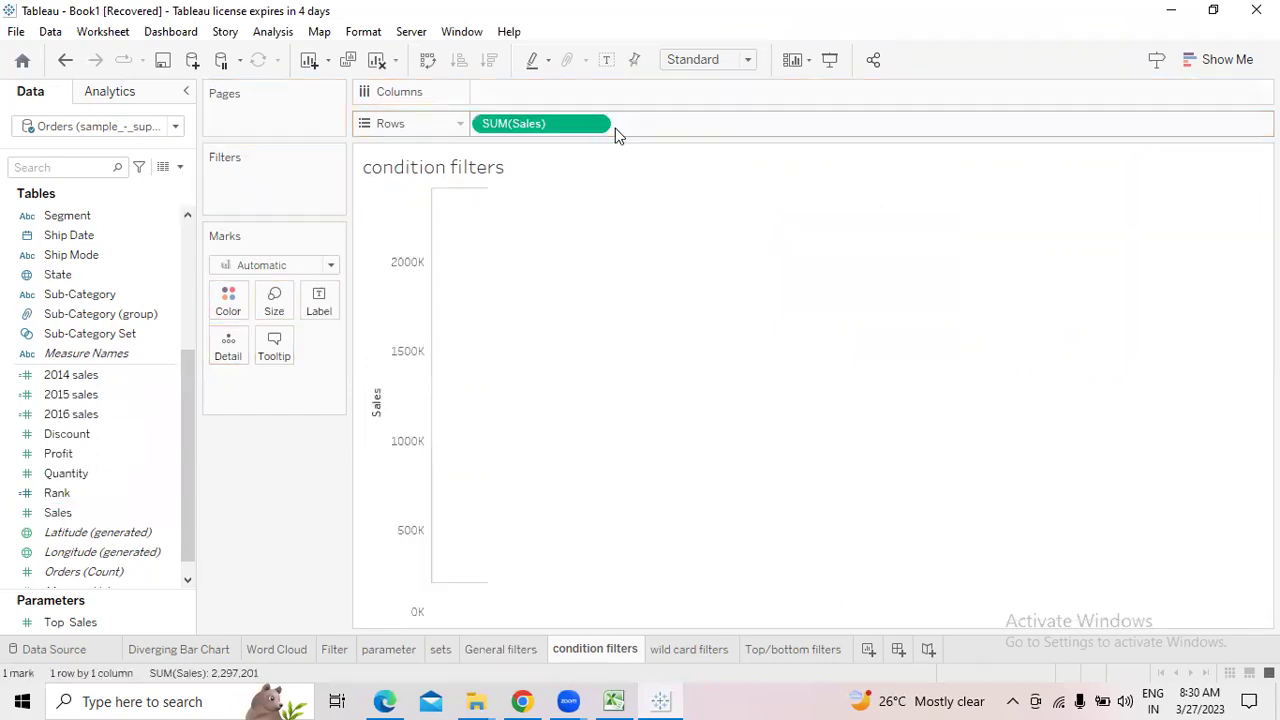
pyautogui.click(85, 303)
pyautogui.moveTo(85, 303); pyautogui.dragTo(551, 135)
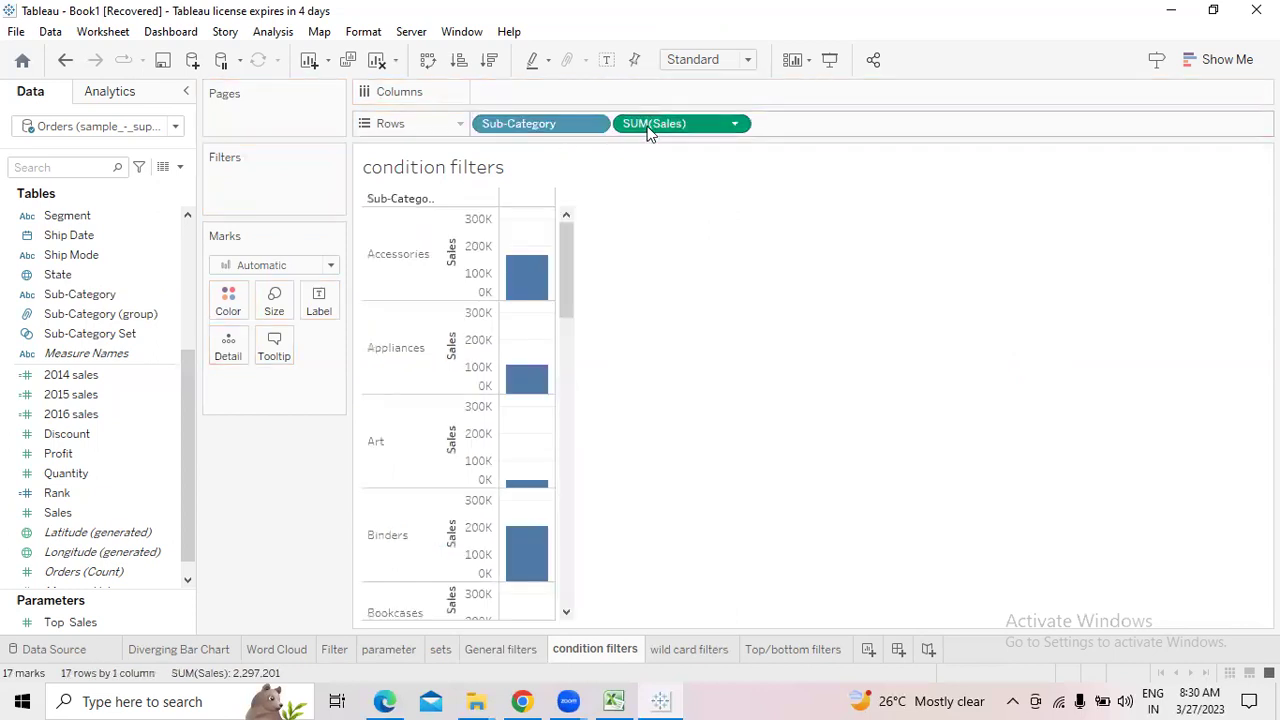
pyautogui.moveTo(651, 128); pyautogui.dragTo(553, 100)
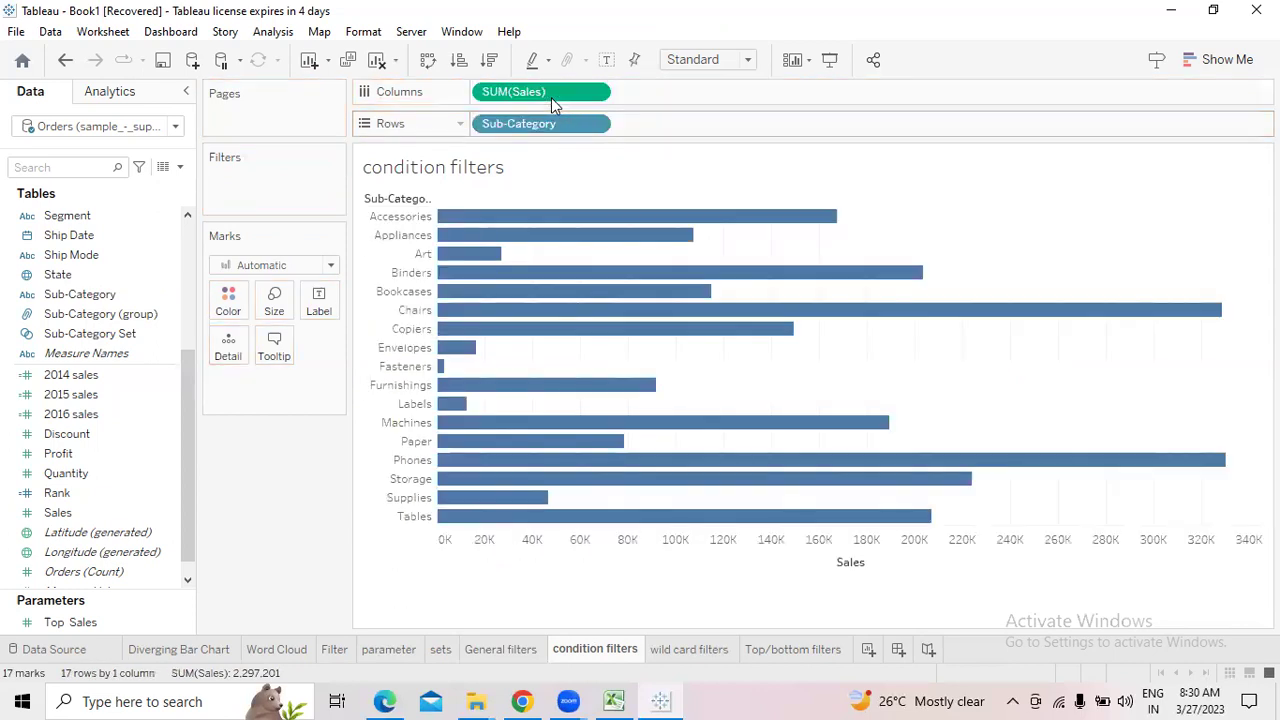
# Sort the sub-category bars in descending order of Sales and show mark labels on them
pyautogui.click(490, 62)
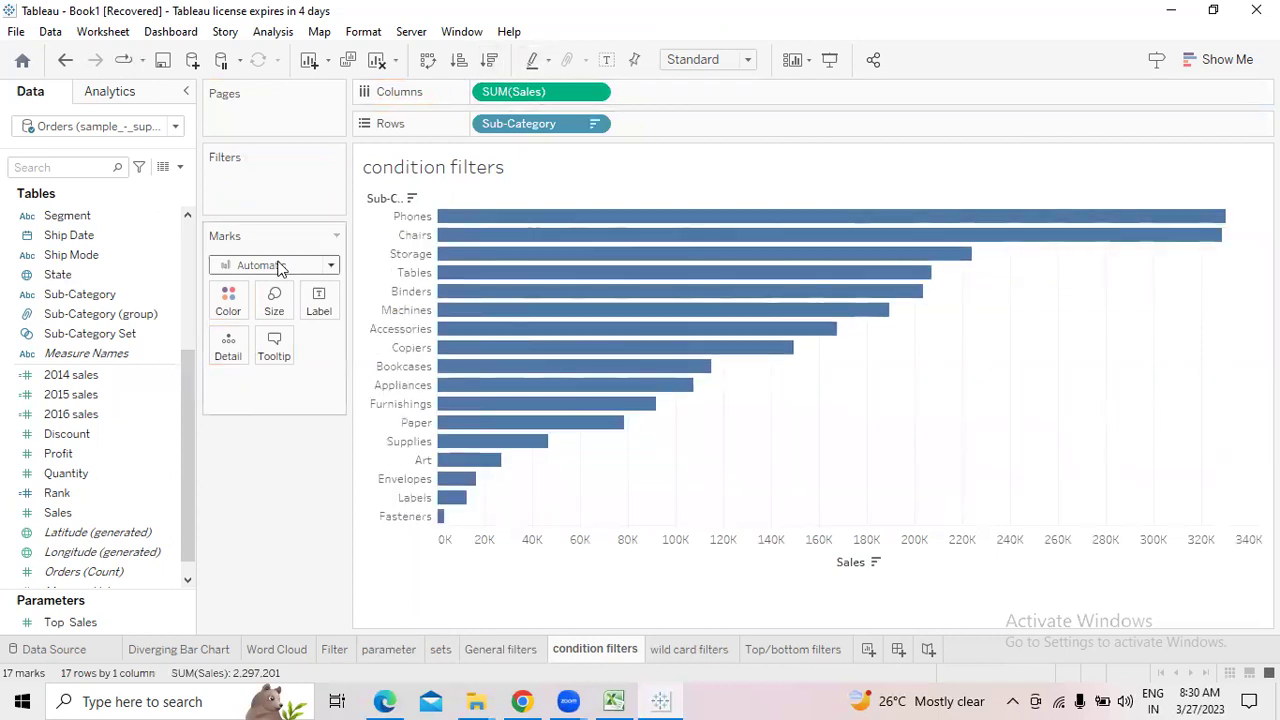
pyautogui.click(319, 301)
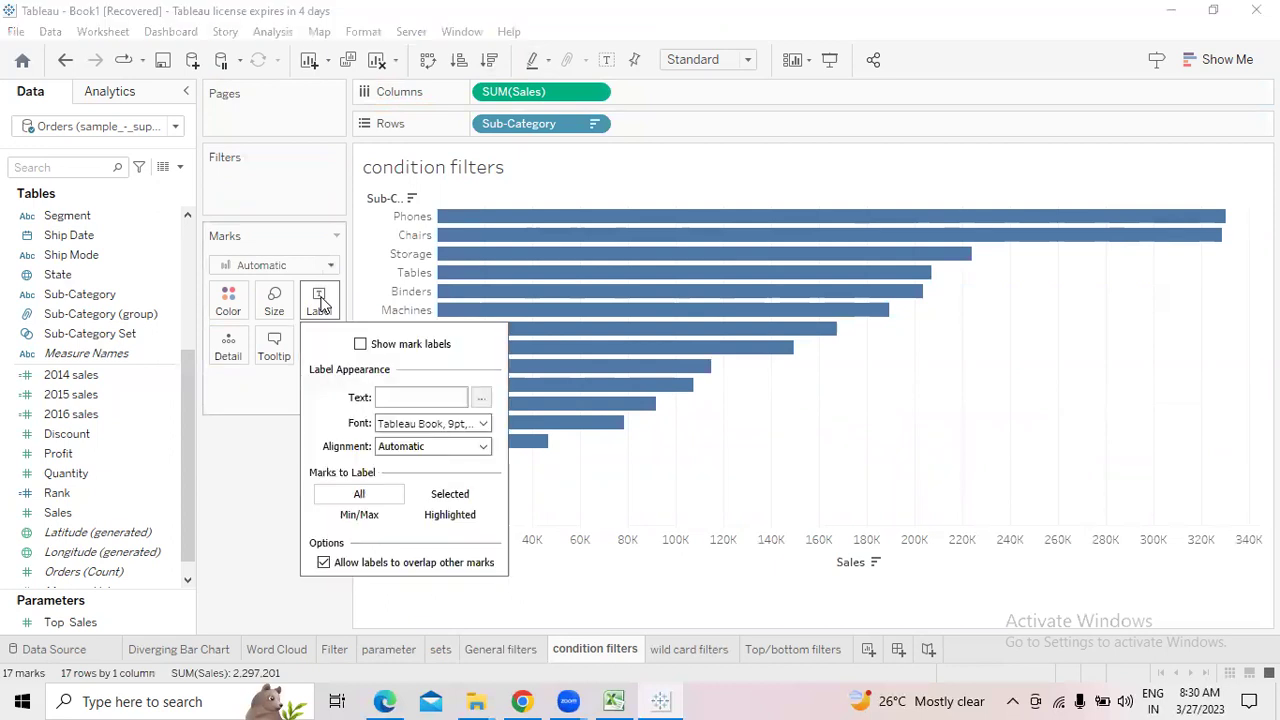
pyautogui.click(362, 347)
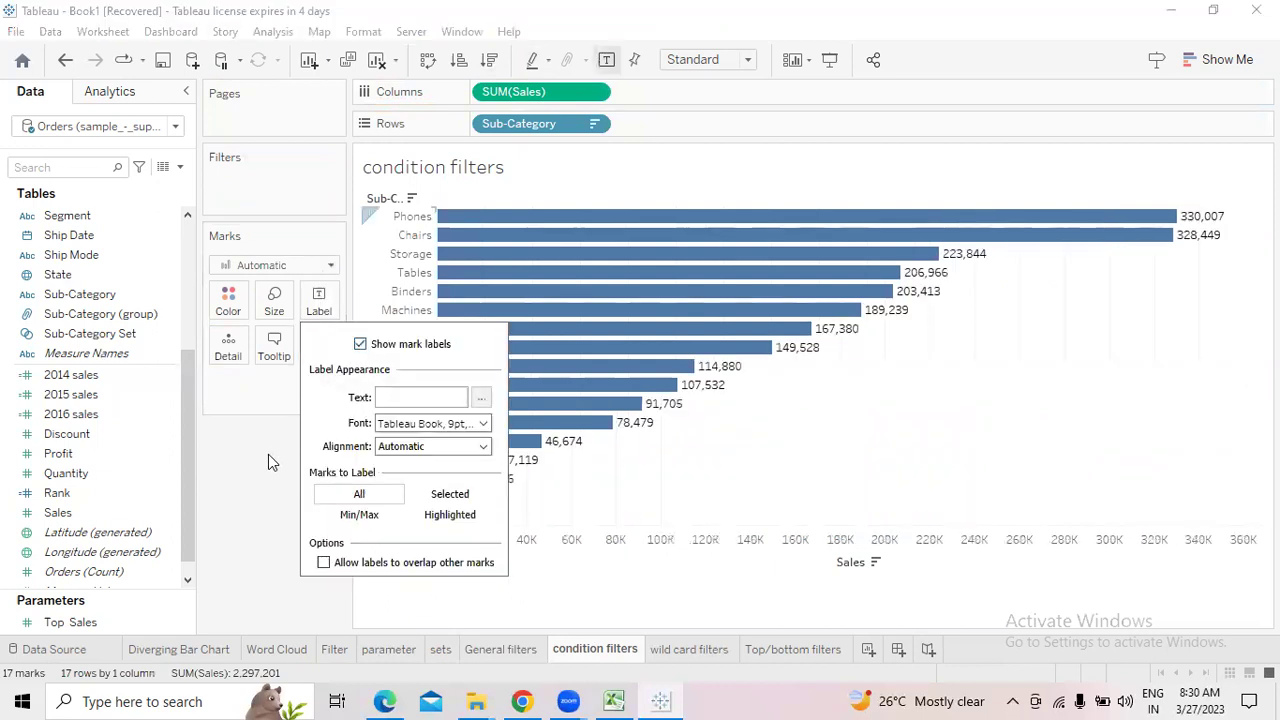
# Try centred alignments for the mark labels, then set them to Bottom Left
pyautogui.click(489, 448)
pyautogui.click(424, 522)
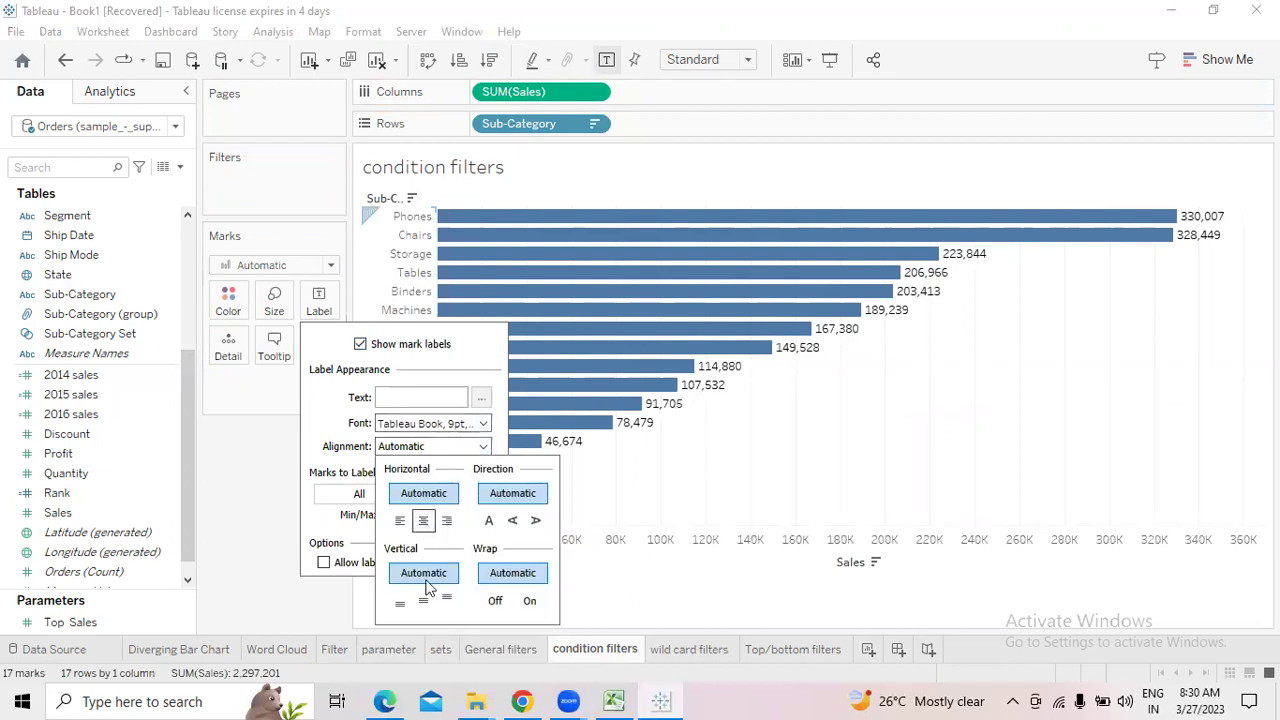
pyautogui.click(424, 601)
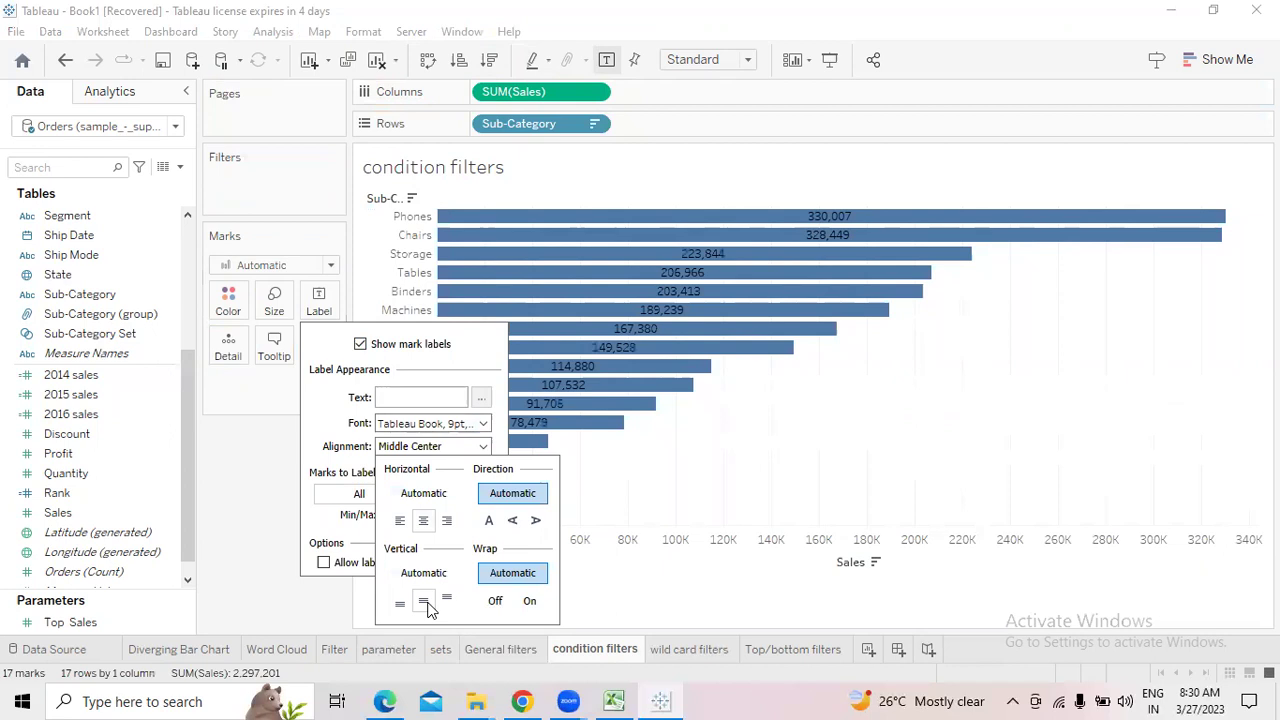
pyautogui.click(401, 604)
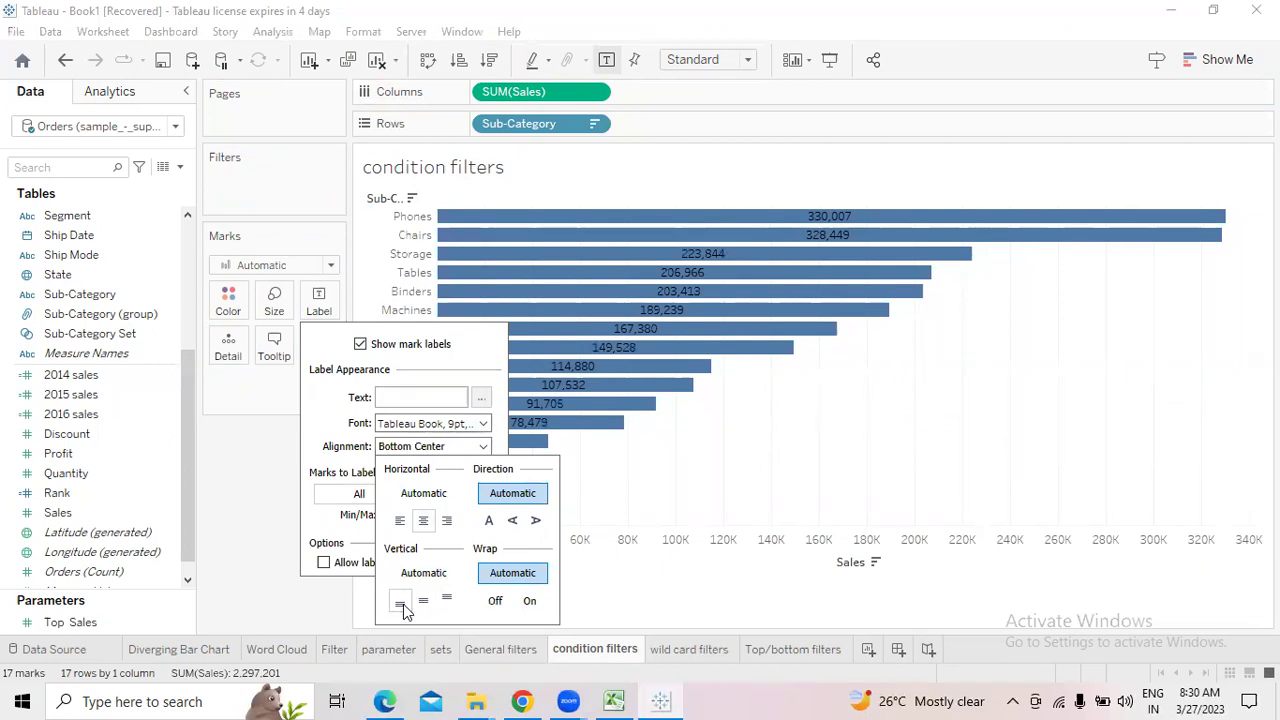
pyautogui.click(400, 520)
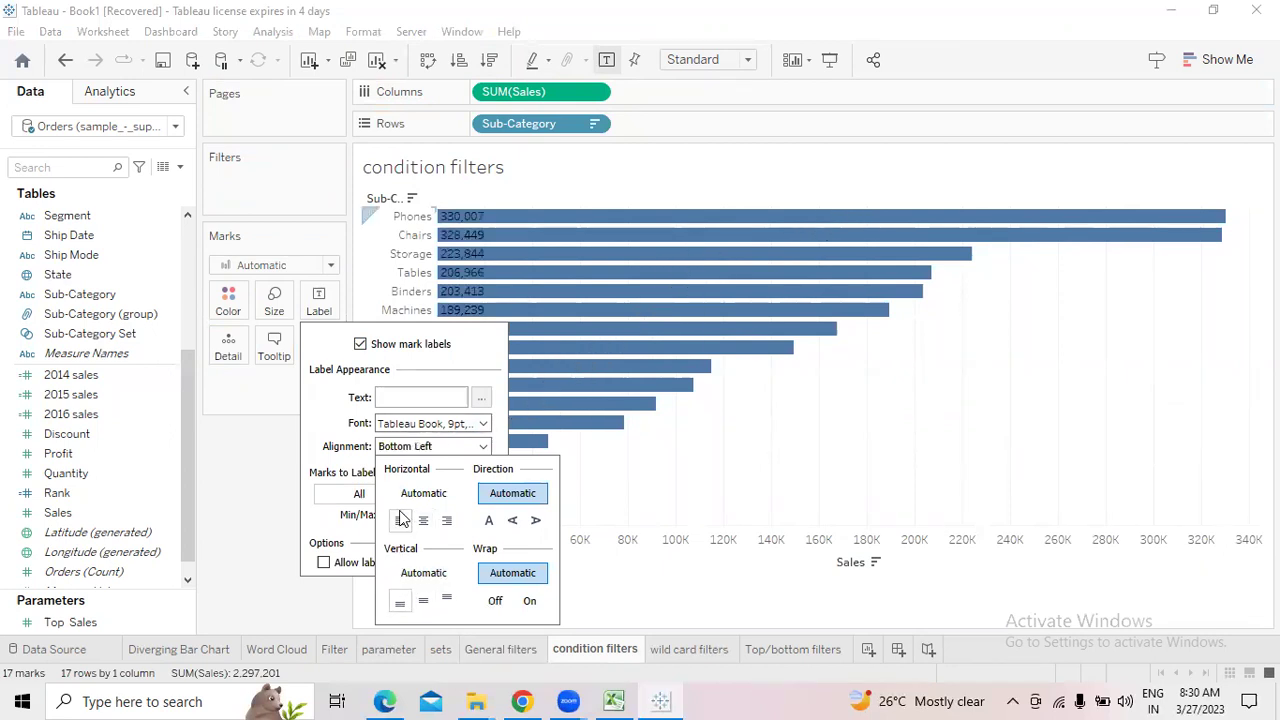
pyautogui.click(238, 453)
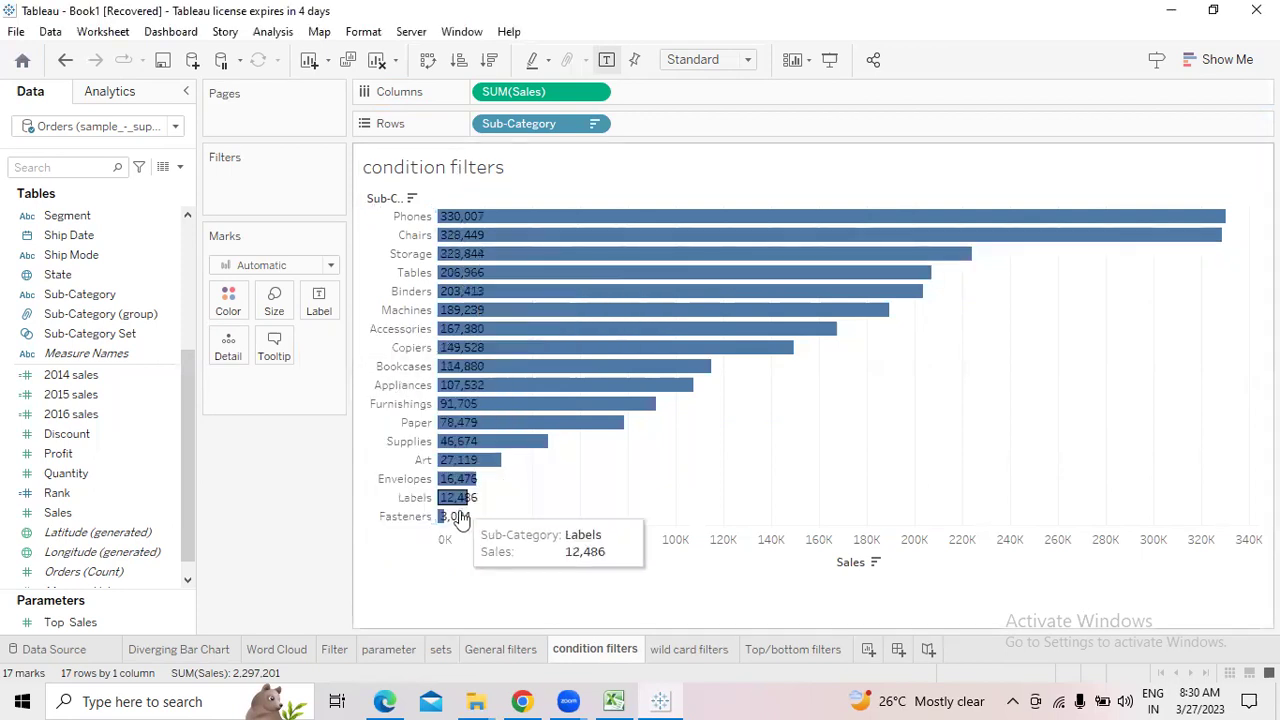
# Recolour all bars with a single colour, trying dark pink and red before choosing light pink
pyautogui.click(236, 310)
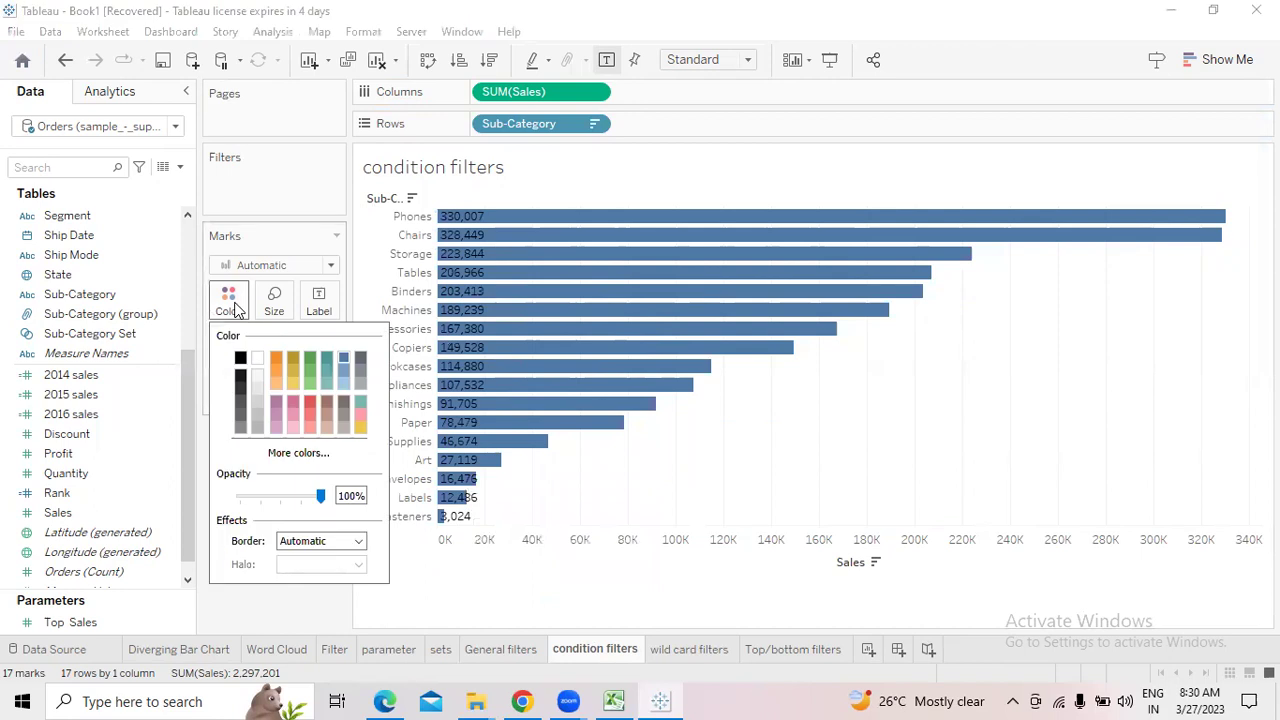
pyautogui.click(289, 403)
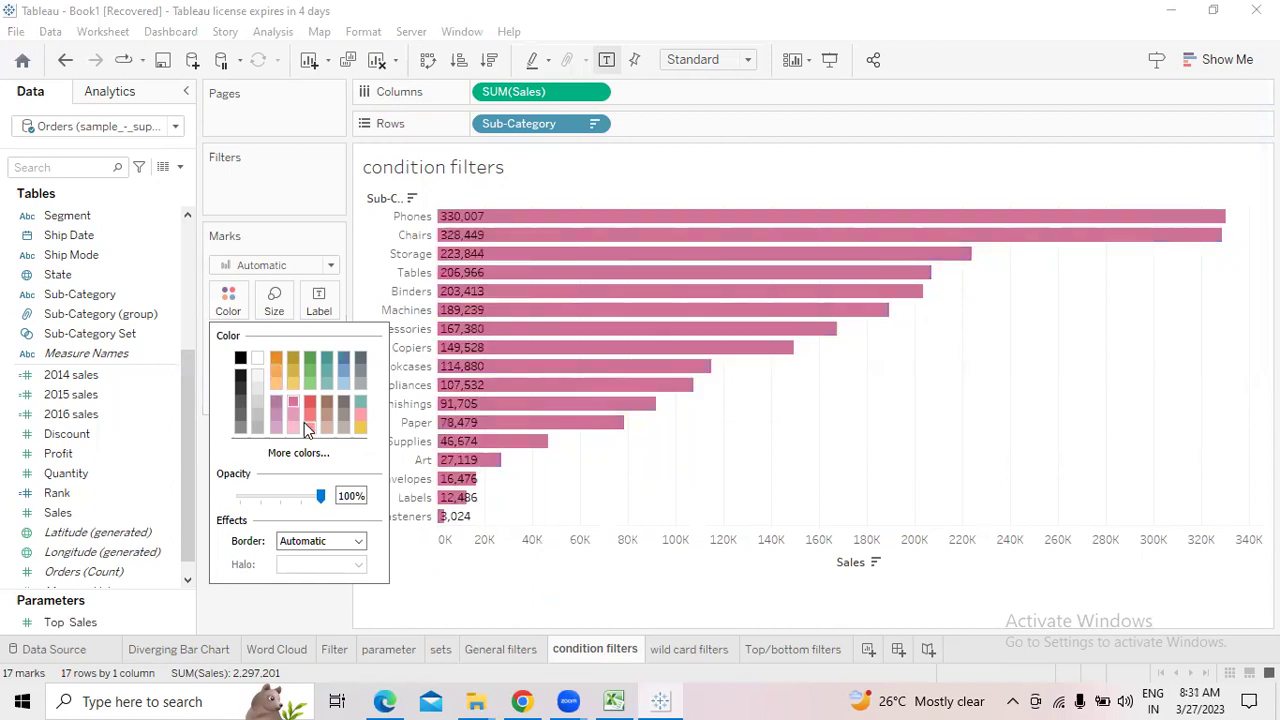
pyautogui.click(309, 401)
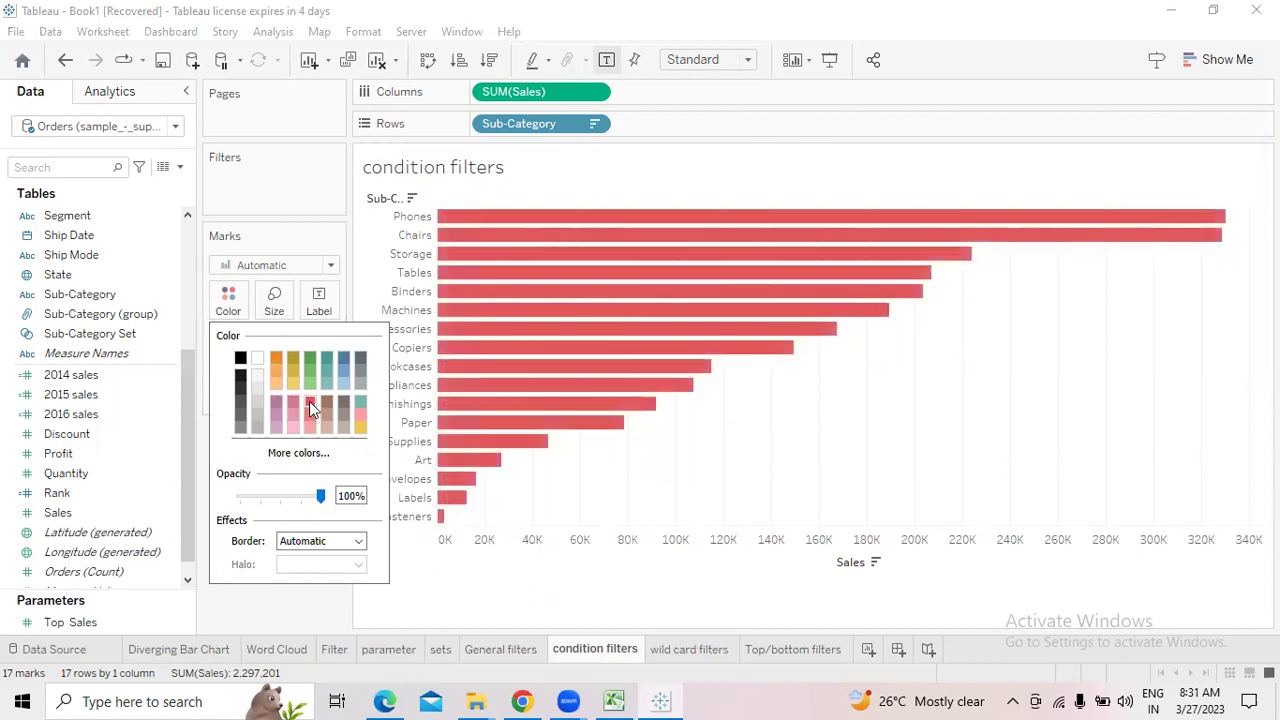
pyautogui.click(362, 418)
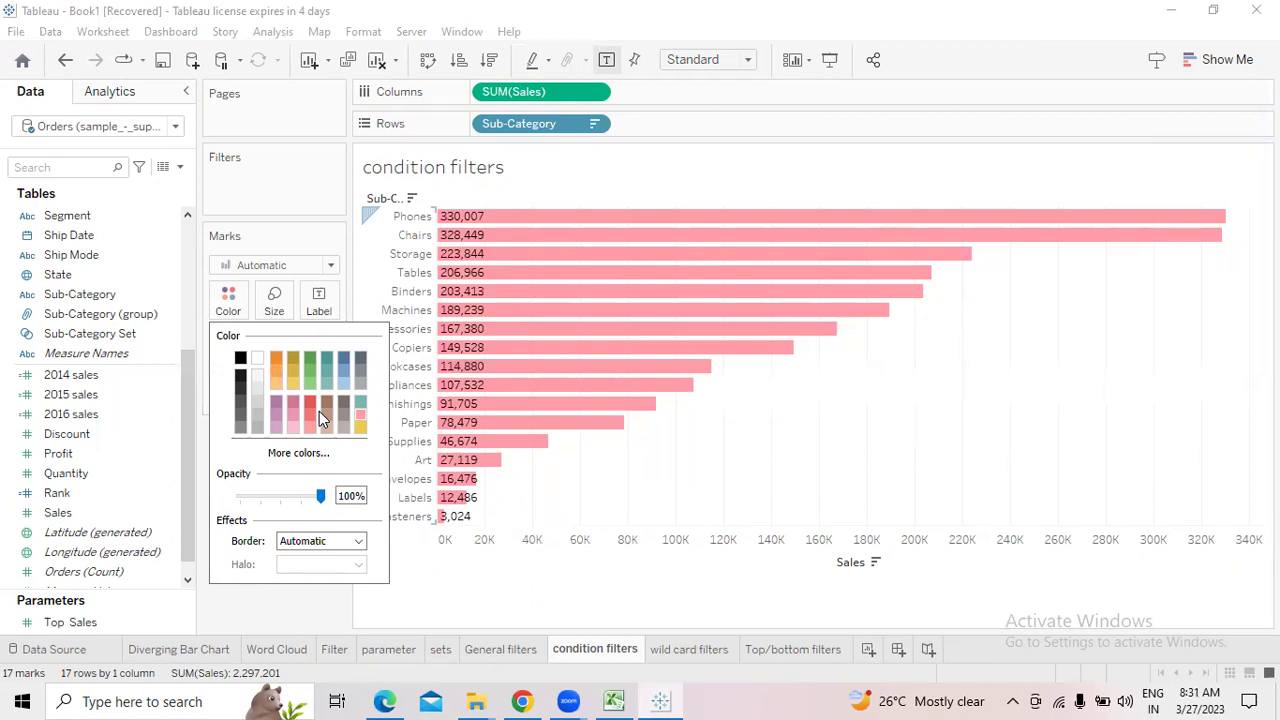
pyautogui.click(305, 610)
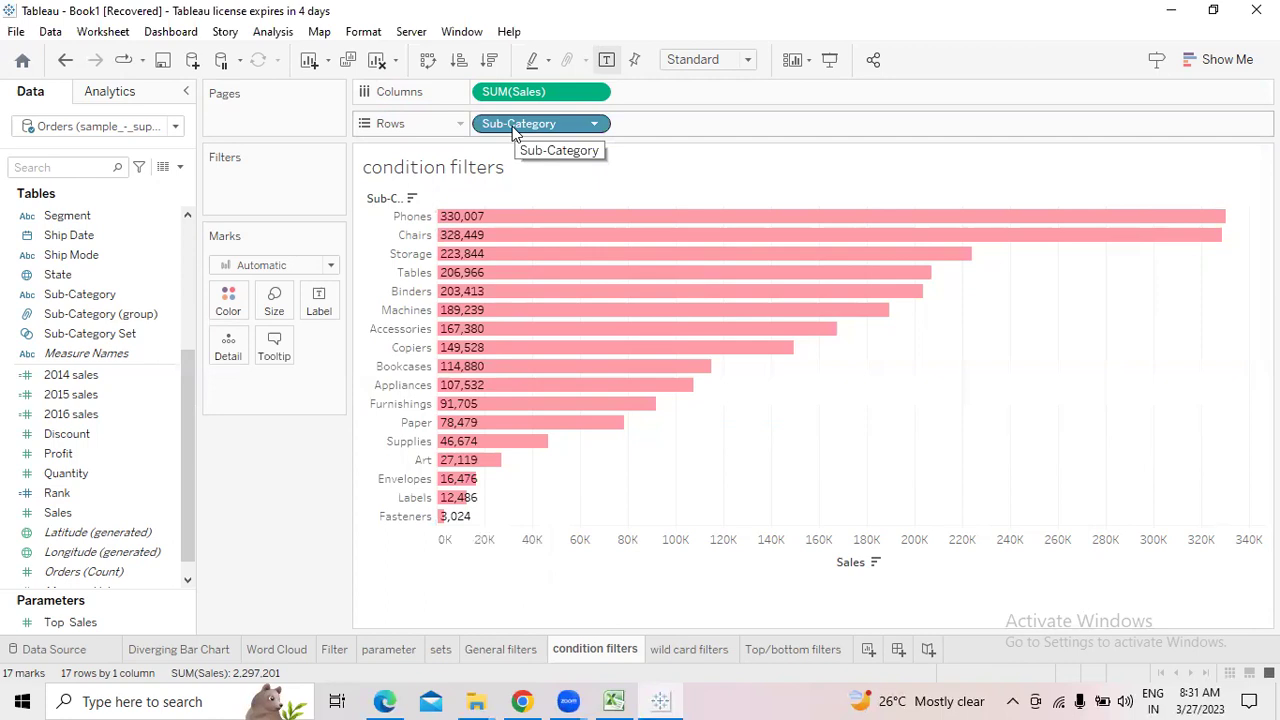
# Colour the bars by Sub-Category and set the view to Fit Height
pyautogui.click(88, 298)
pyautogui.moveTo(88, 300); pyautogui.dragTo(229, 309)
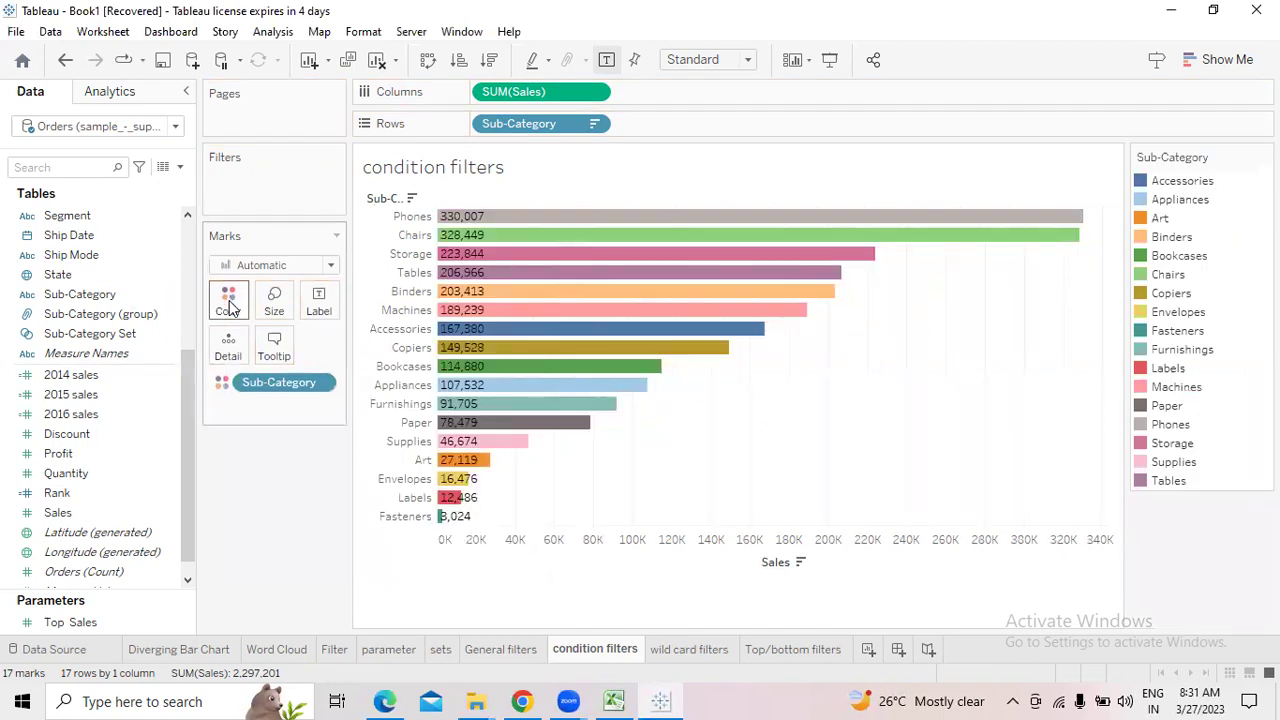
pyautogui.click(750, 62)
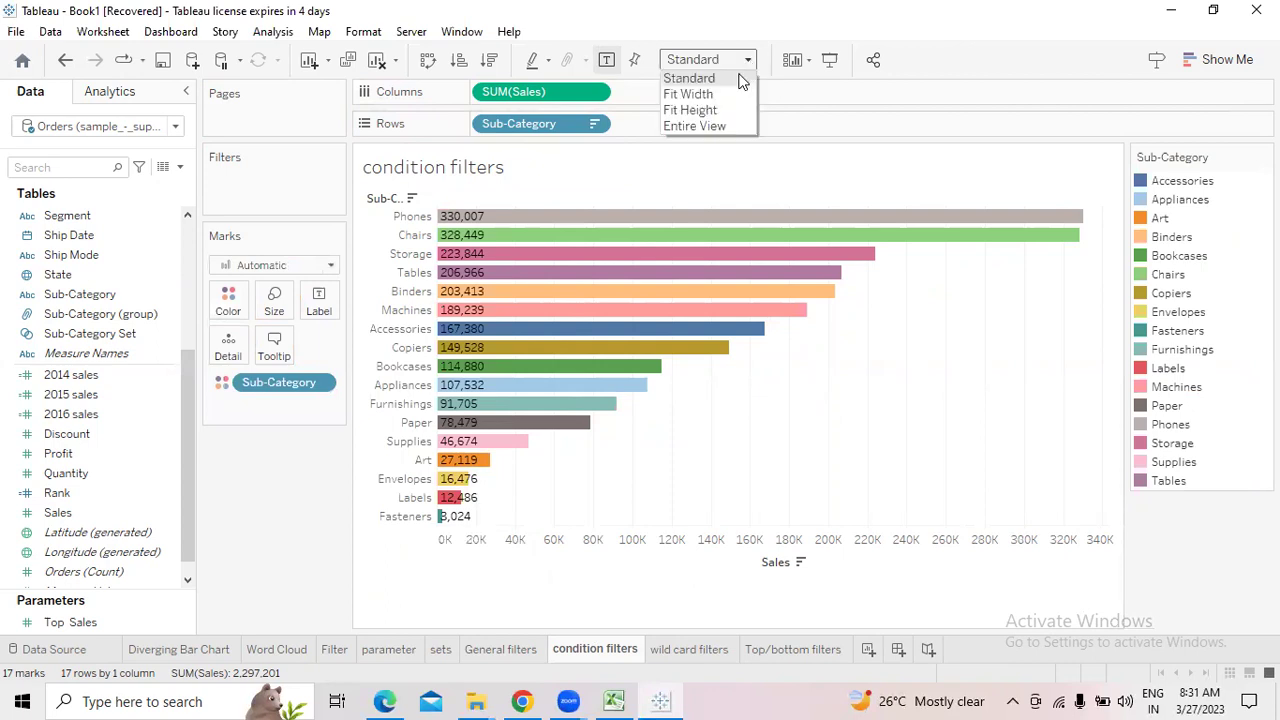
pyautogui.click(718, 108)
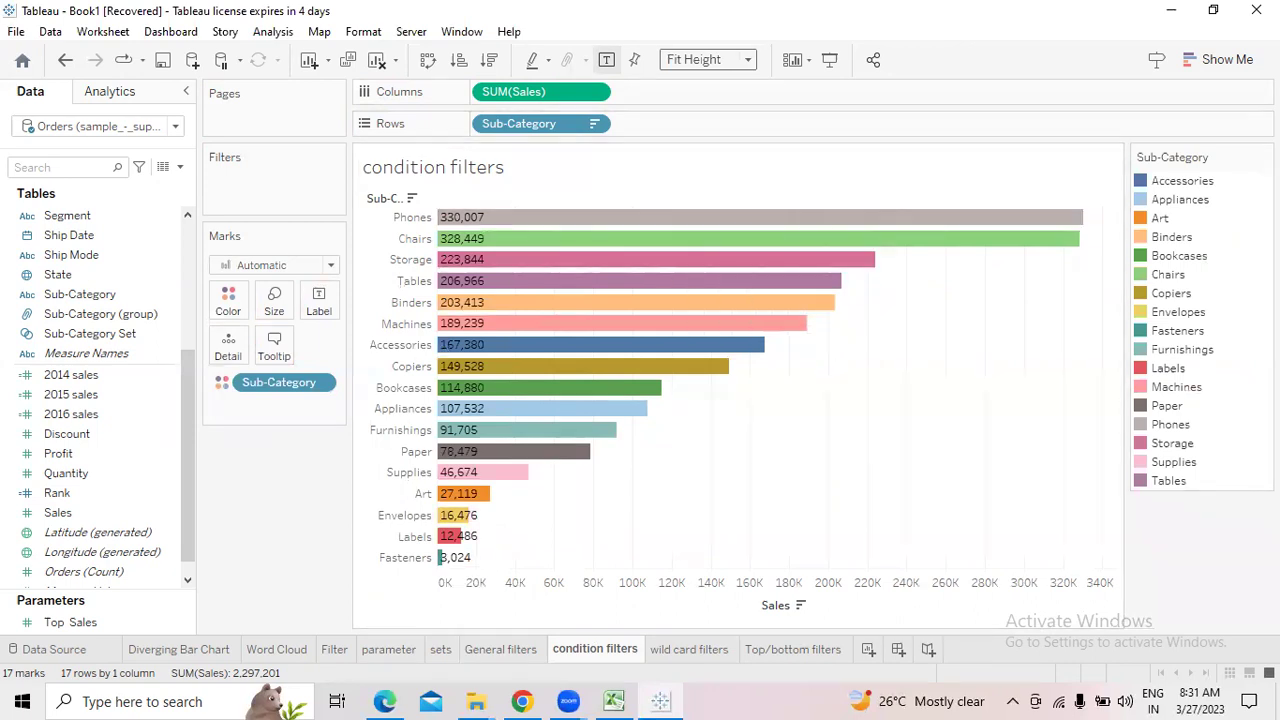
# Open colour editing for the Sub-Category legend, preview the Blue-Red-Brown and Lightning Watermelon palettes, and select Tableau Classic 20
pyautogui.click(1264, 157)
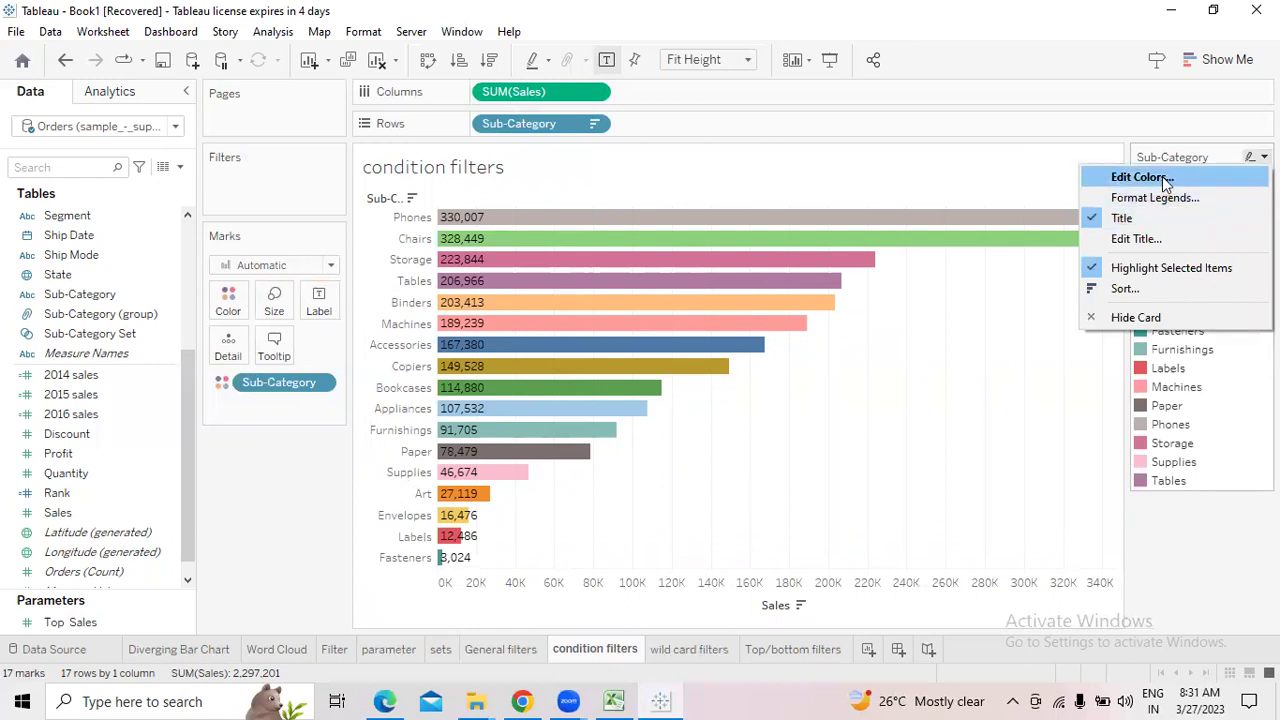
pyautogui.click(1140, 177)
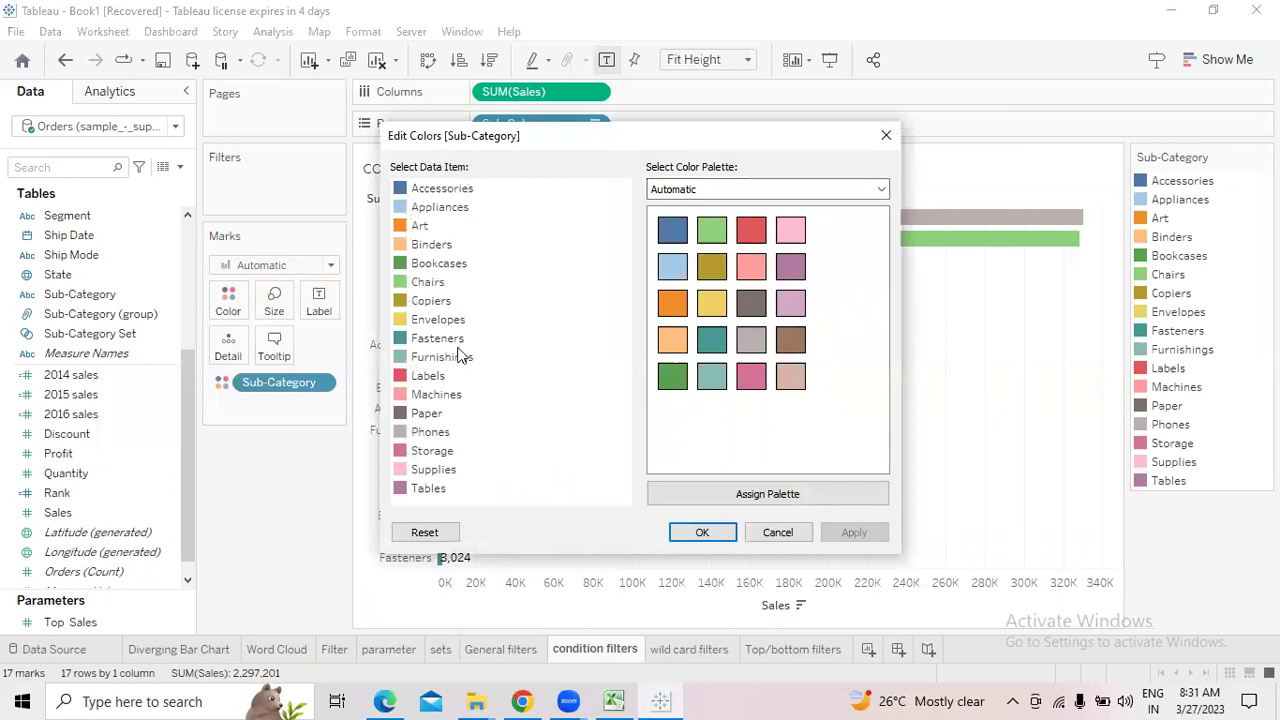
pyautogui.click(881, 190)
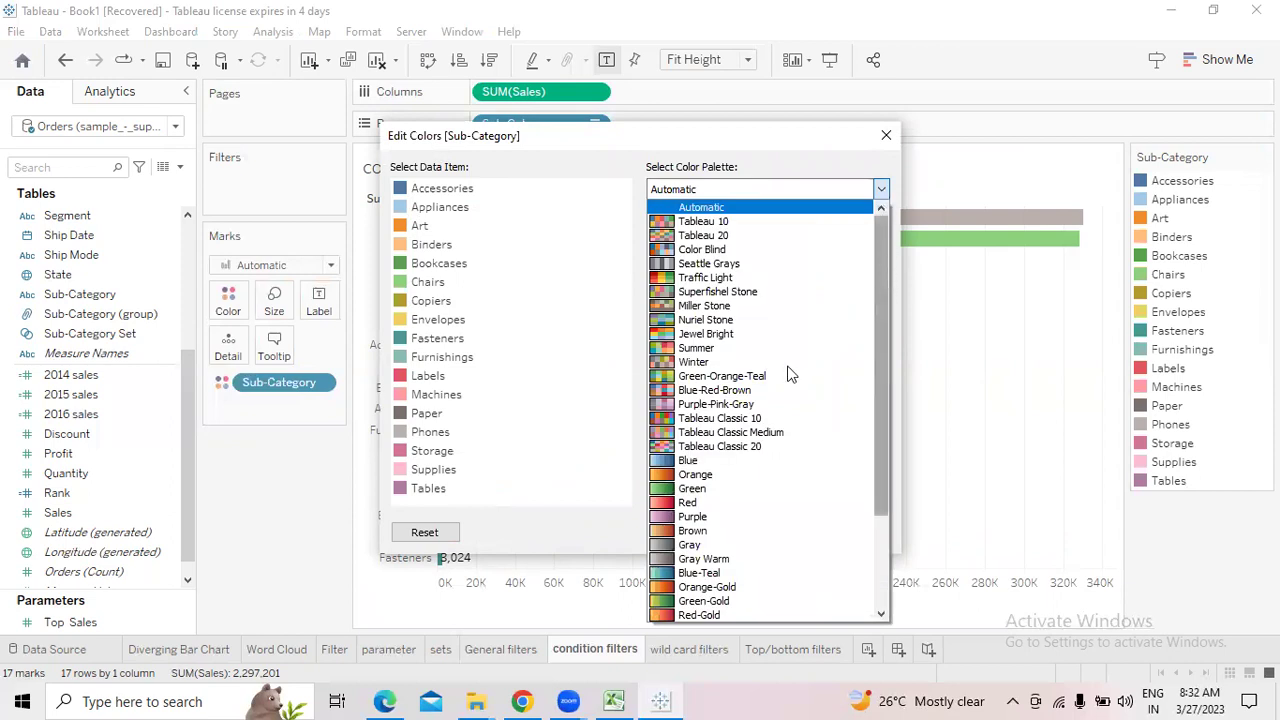
pyautogui.click(763, 391)
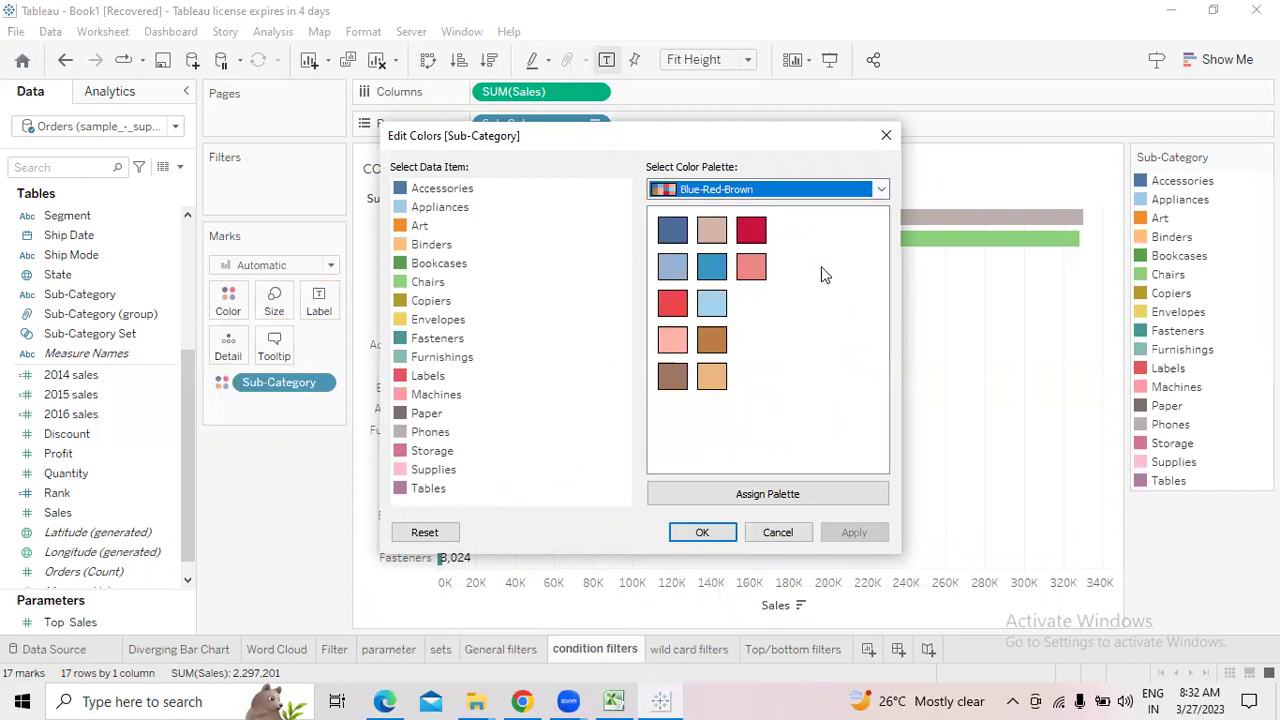
pyautogui.click(881, 190)
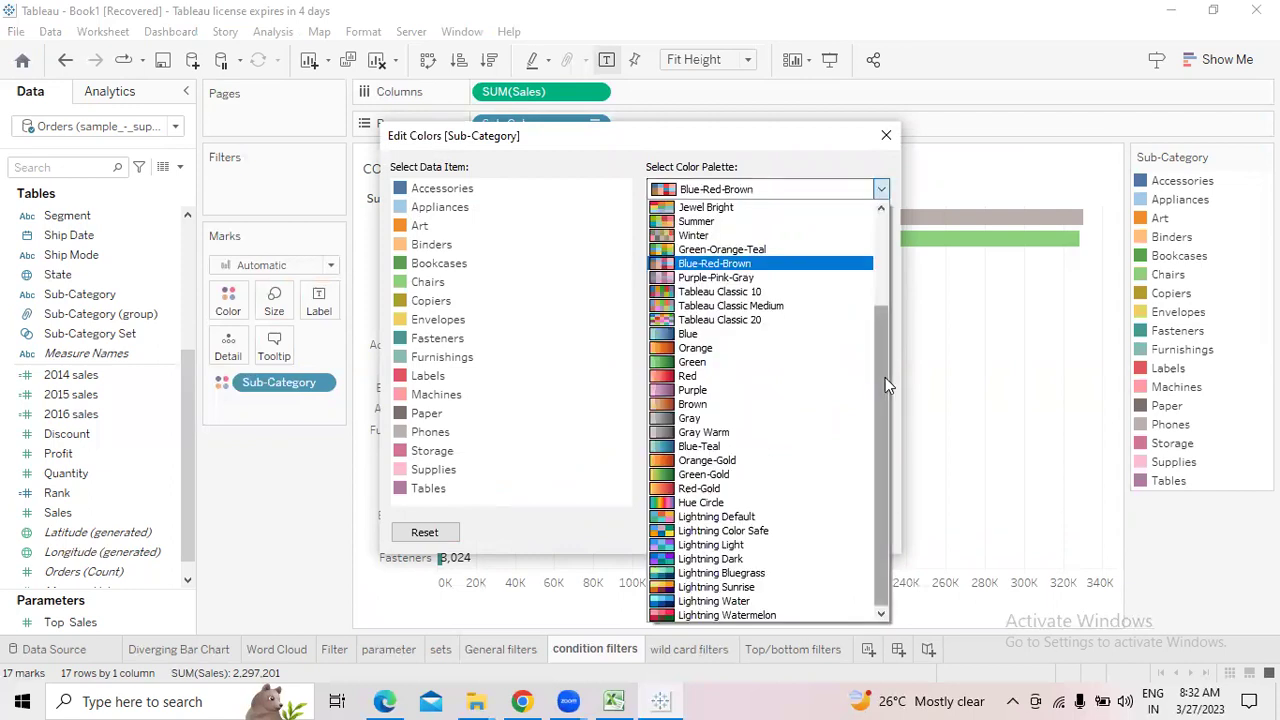
pyautogui.click(744, 615)
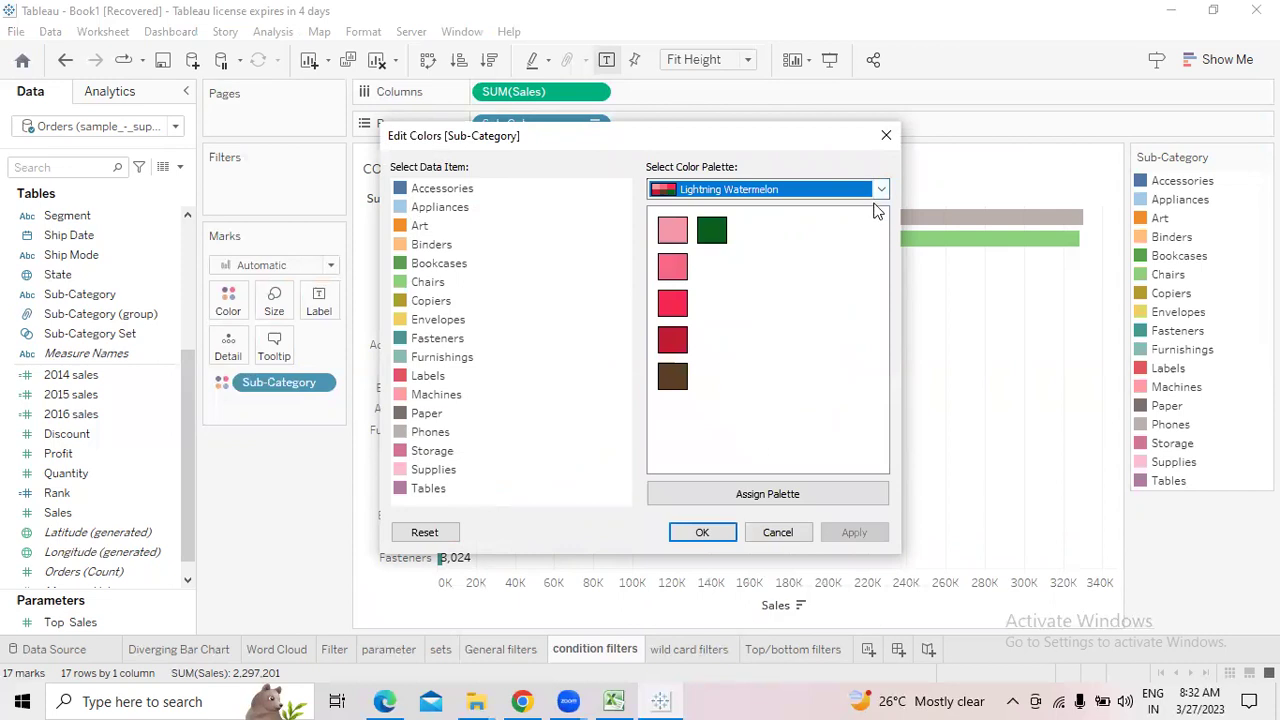
pyautogui.click(880, 191)
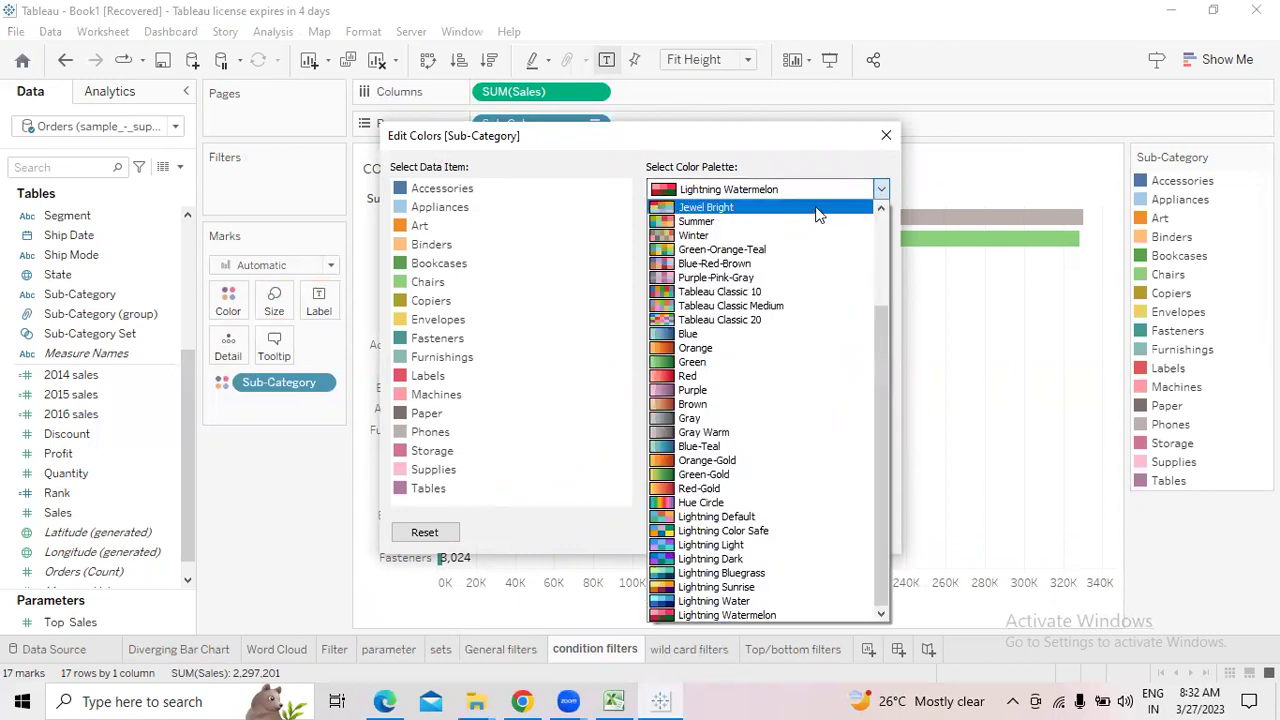
pyautogui.click(800, 319)
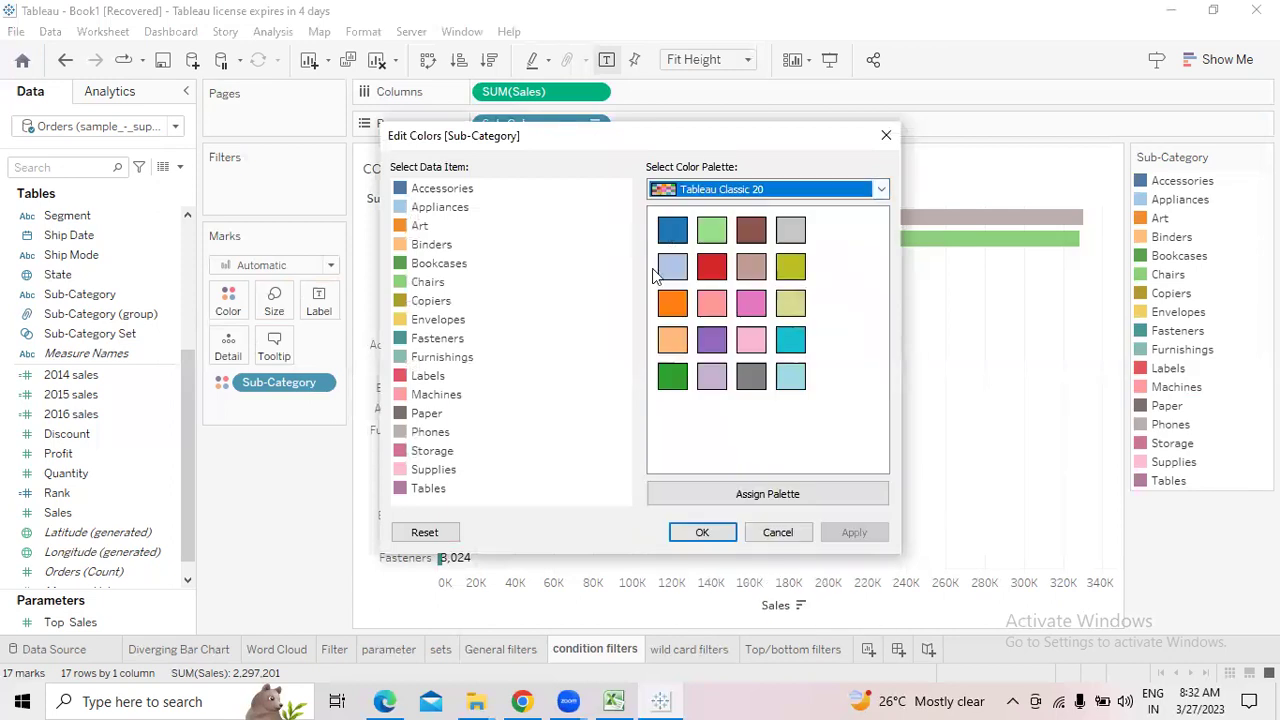
# Assign individual palette colours: light blue to Binders, olive to Copiers and grey to Envelopes
pyautogui.click(440, 248)
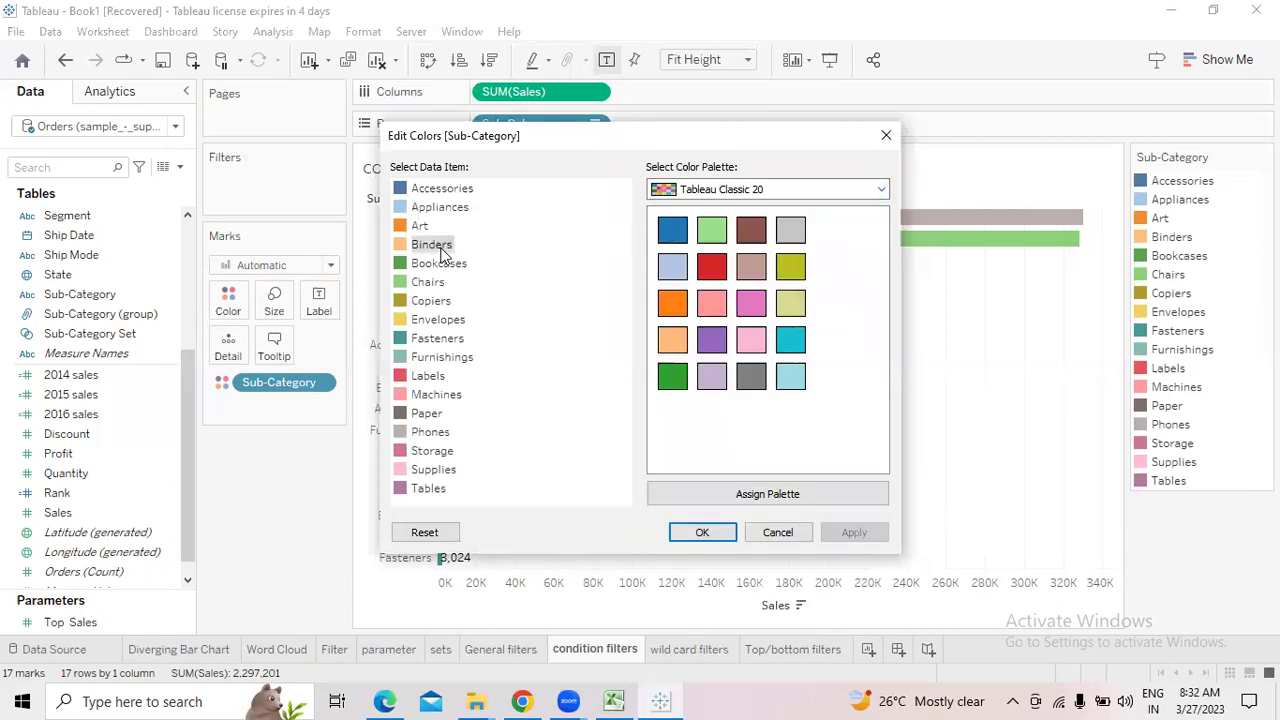
pyautogui.click(672, 268)
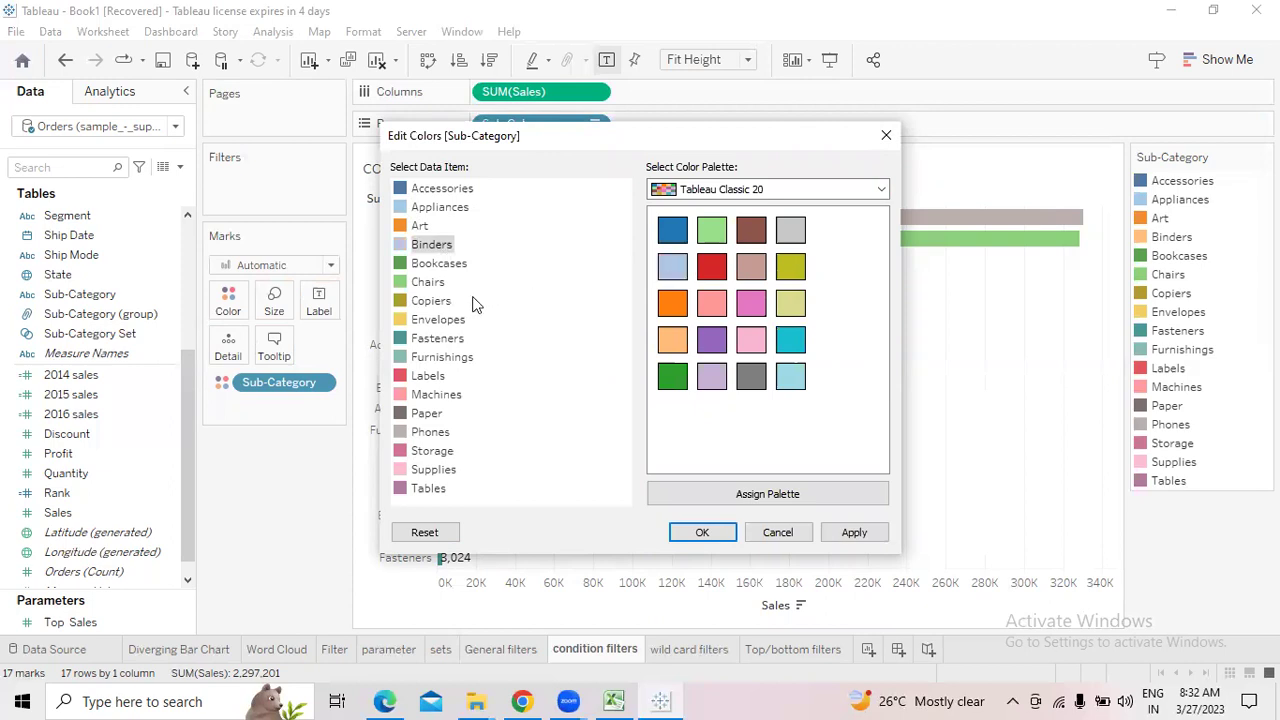
pyautogui.click(440, 302)
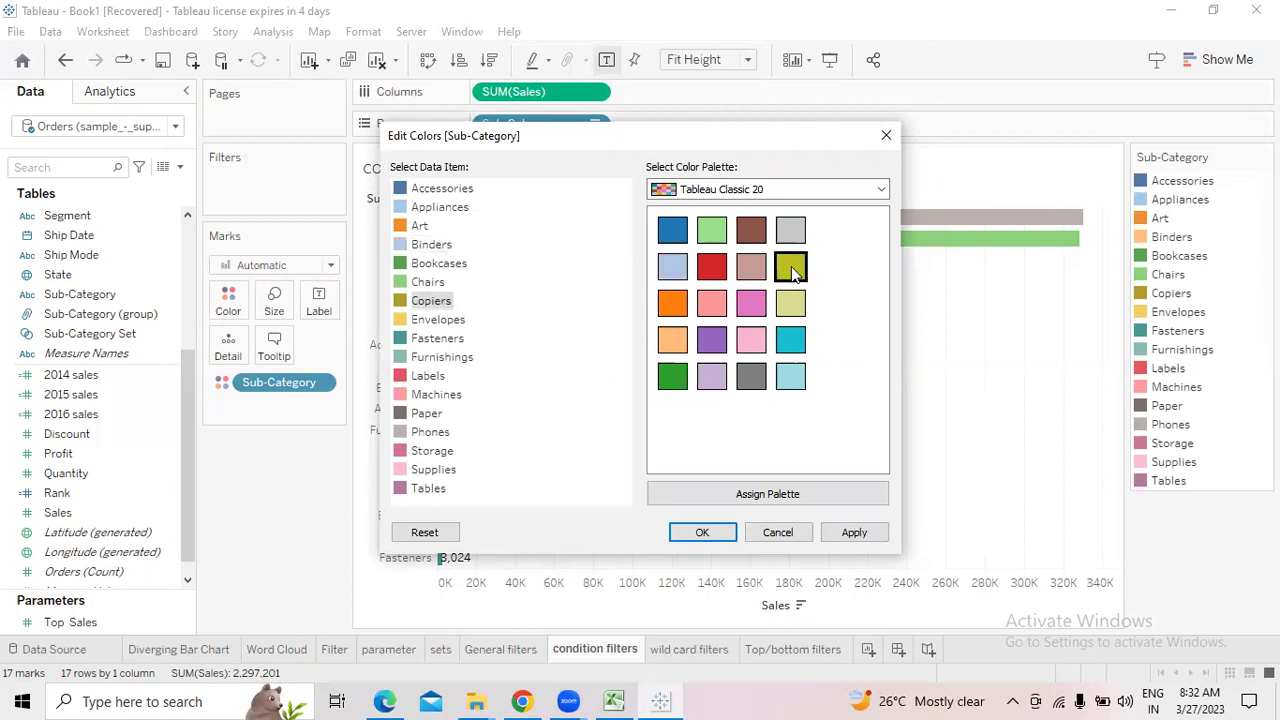
pyautogui.click(790, 268)
pyautogui.click(455, 321)
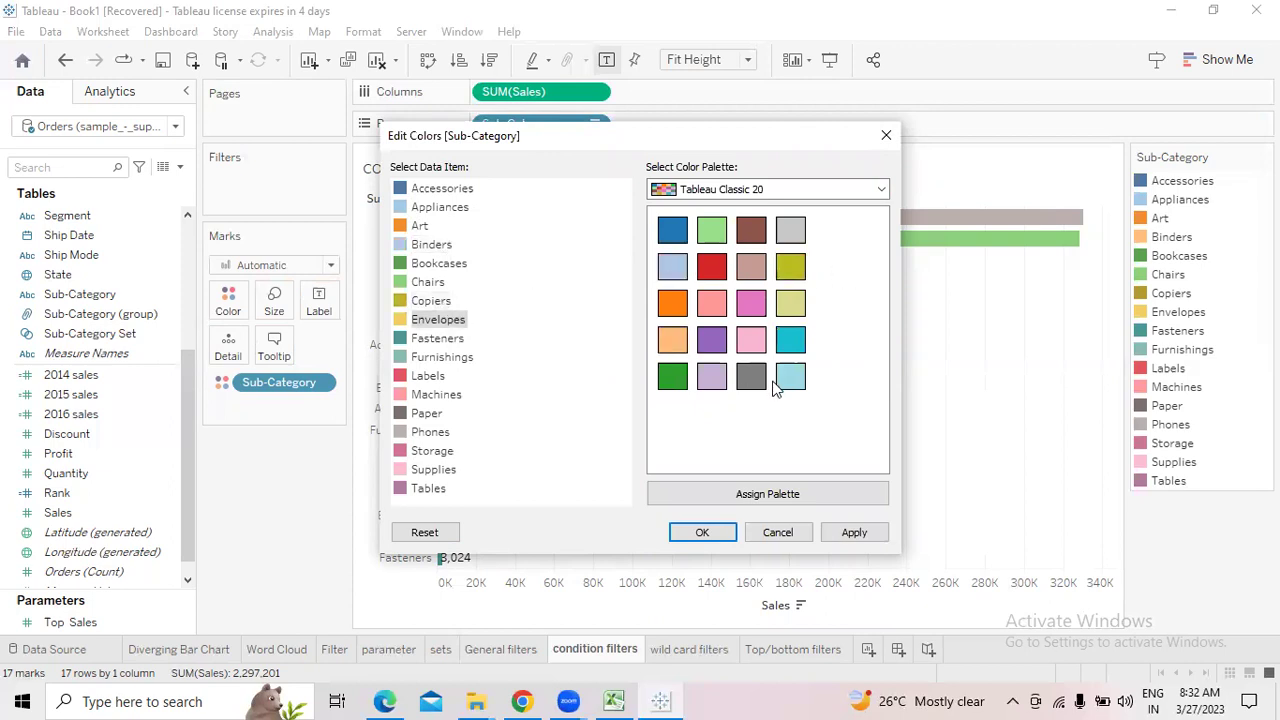
pyautogui.click(740, 388)
# Assign the Tableau Classic 20 palette to all sub-categories, apply it and close the colour dialog
pyautogui.click(759, 495)
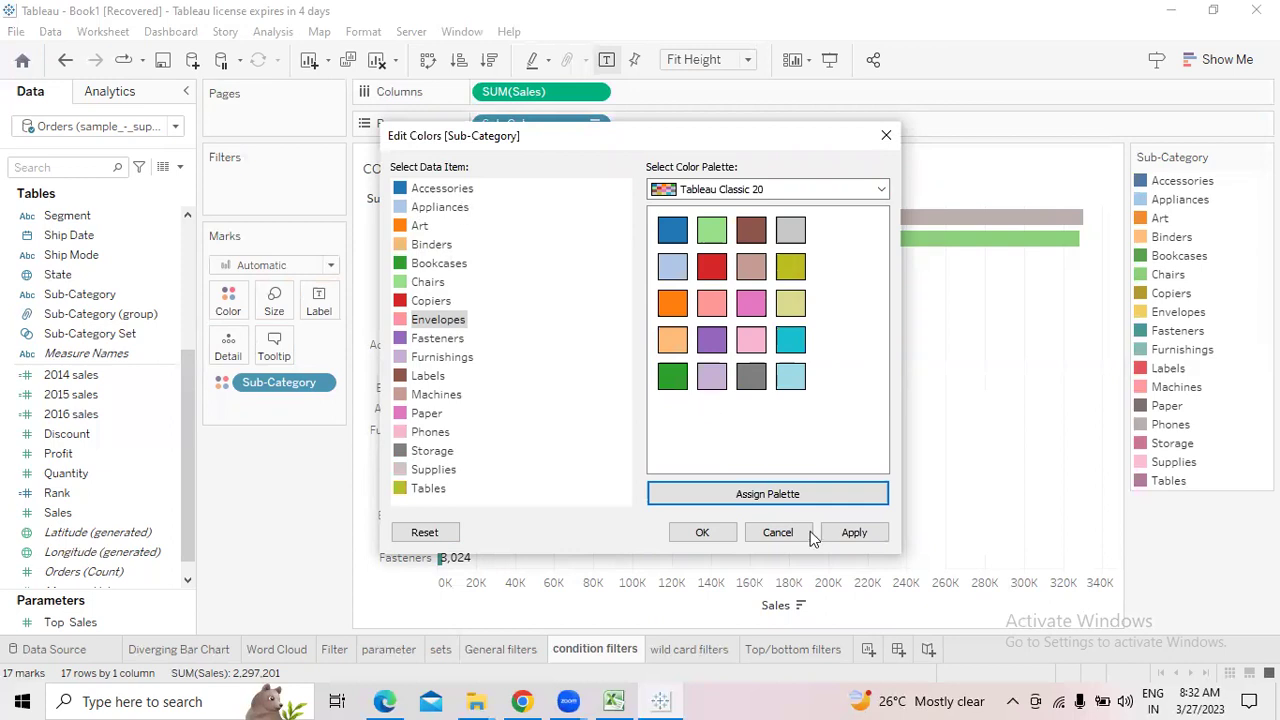
pyautogui.click(852, 534)
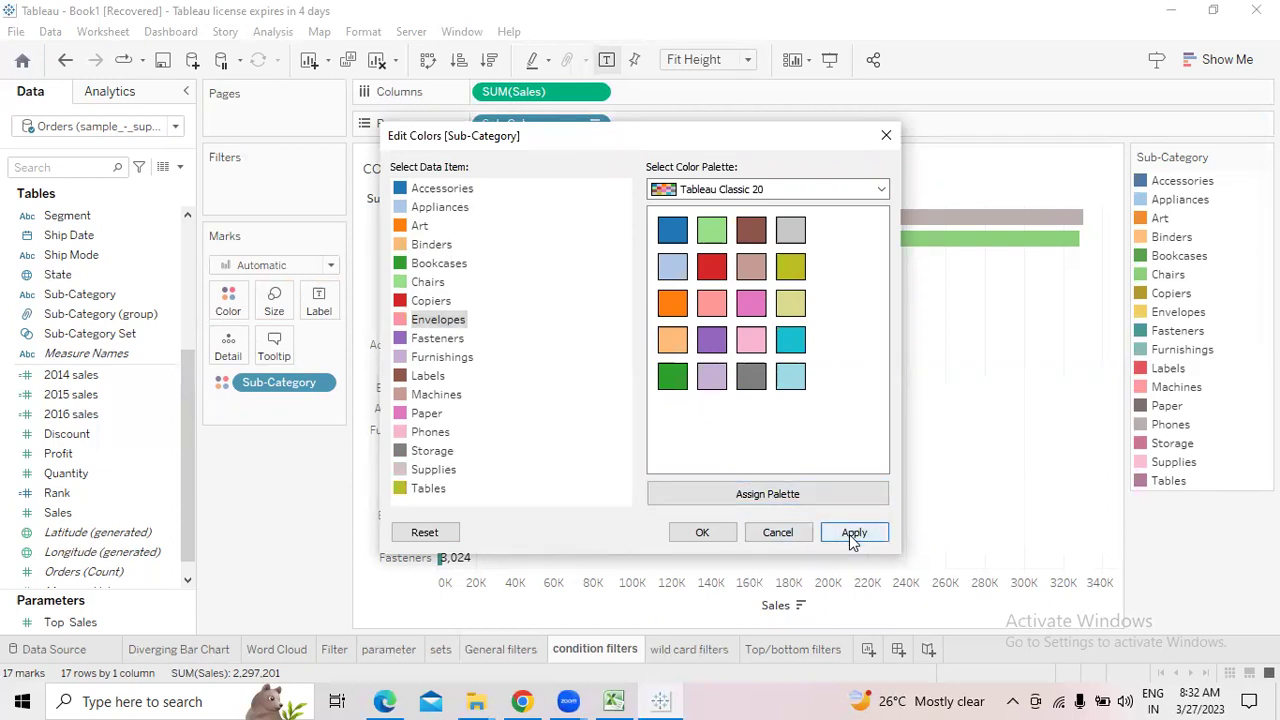
pyautogui.click(703, 532)
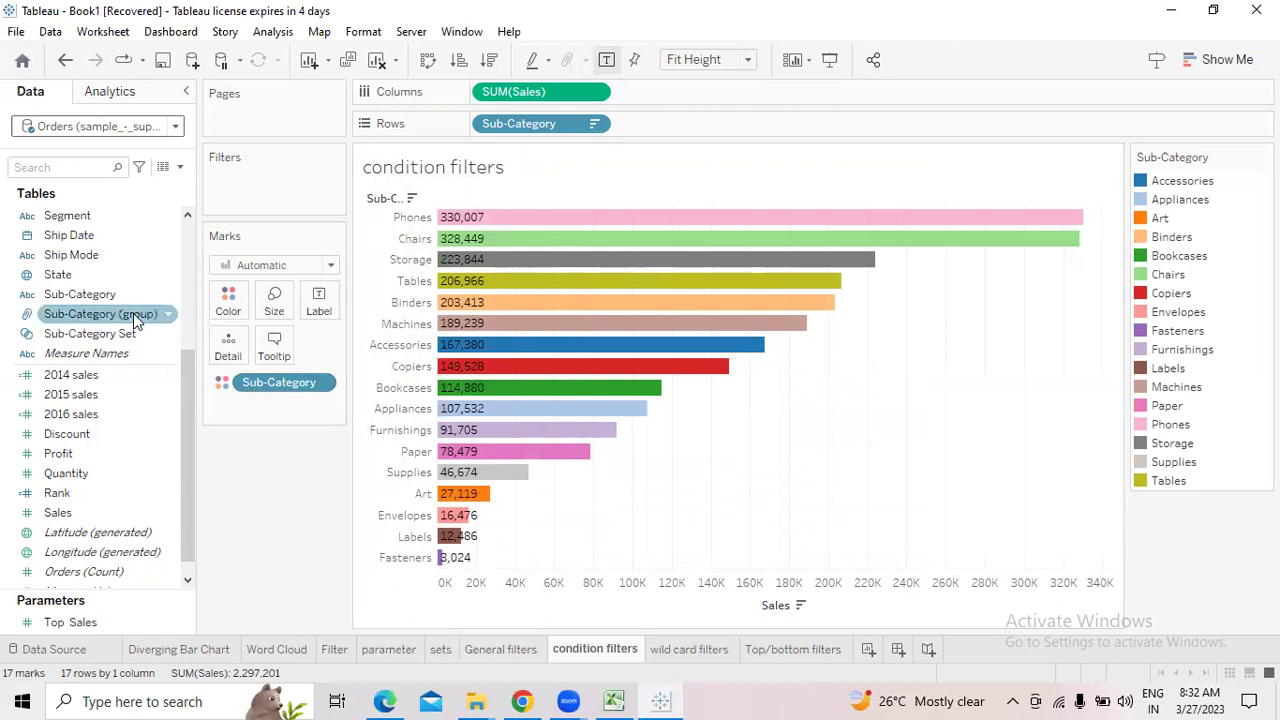
# Start a Sub-Category filter with a field-based condition on the sum of Sales, and review the available aggregations
pyautogui.moveTo(88, 295); pyautogui.dragTo(259, 182)
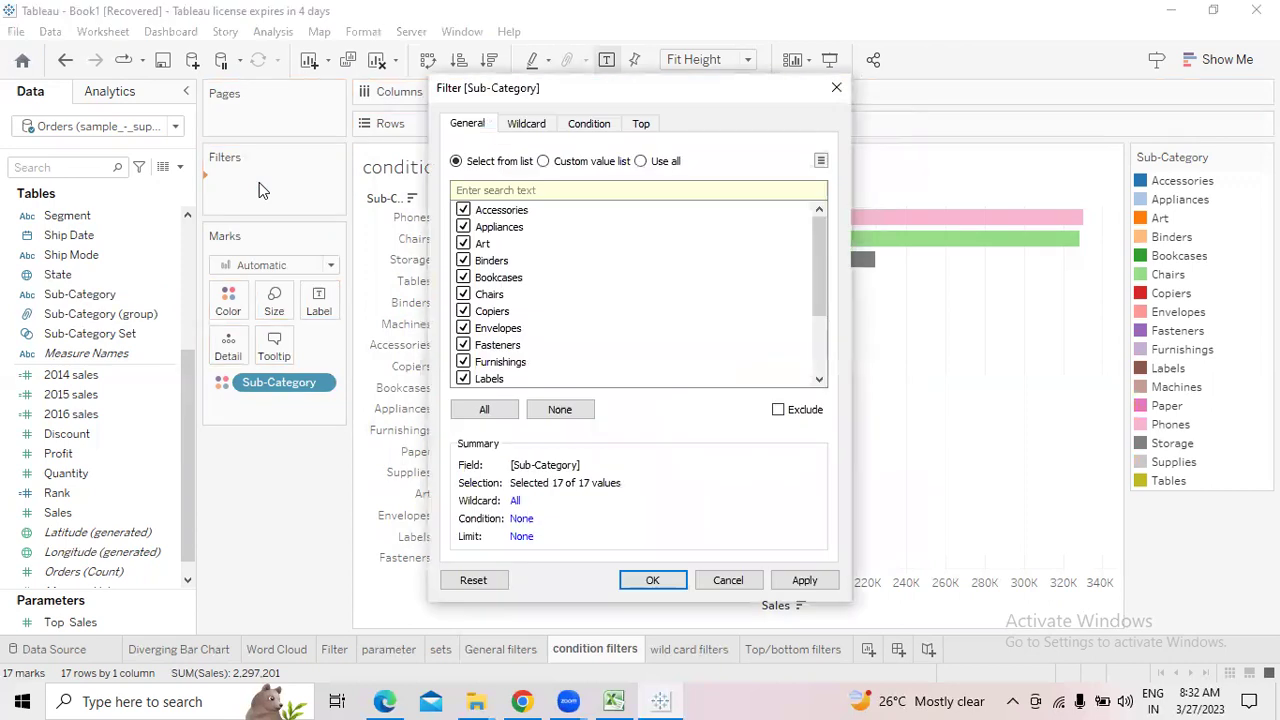
pyautogui.click(607, 128)
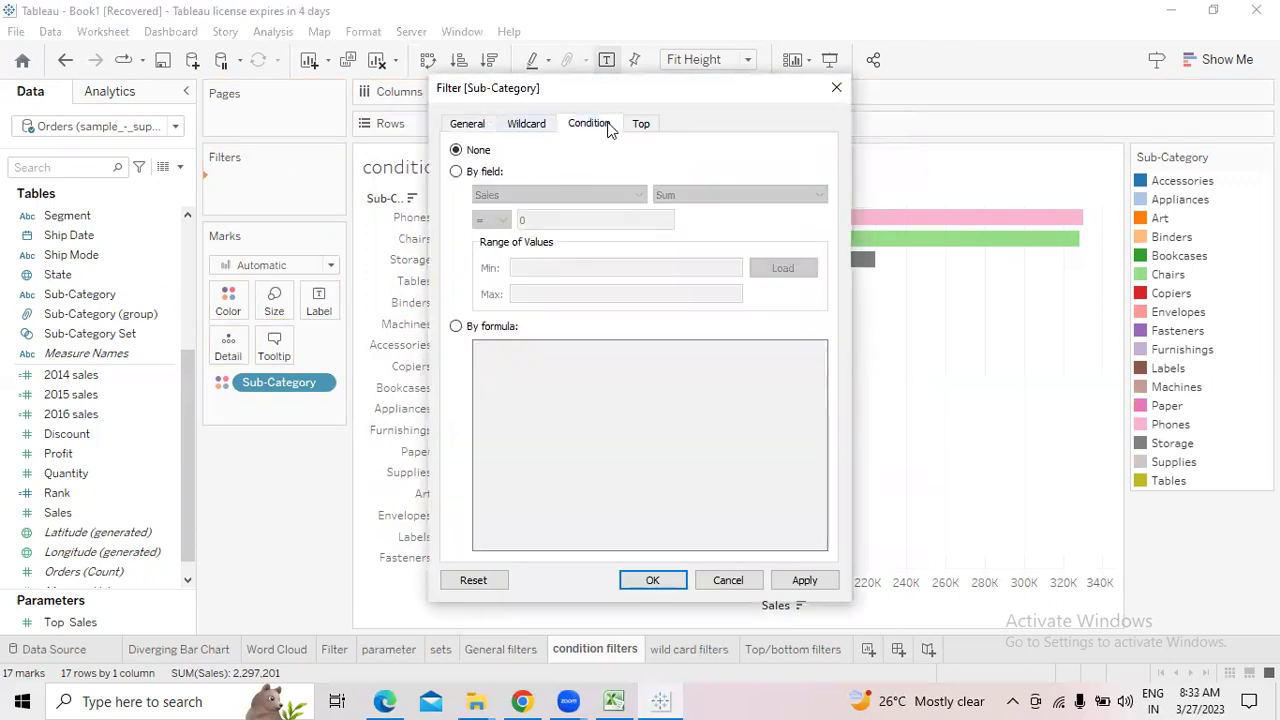
pyautogui.click(457, 173)
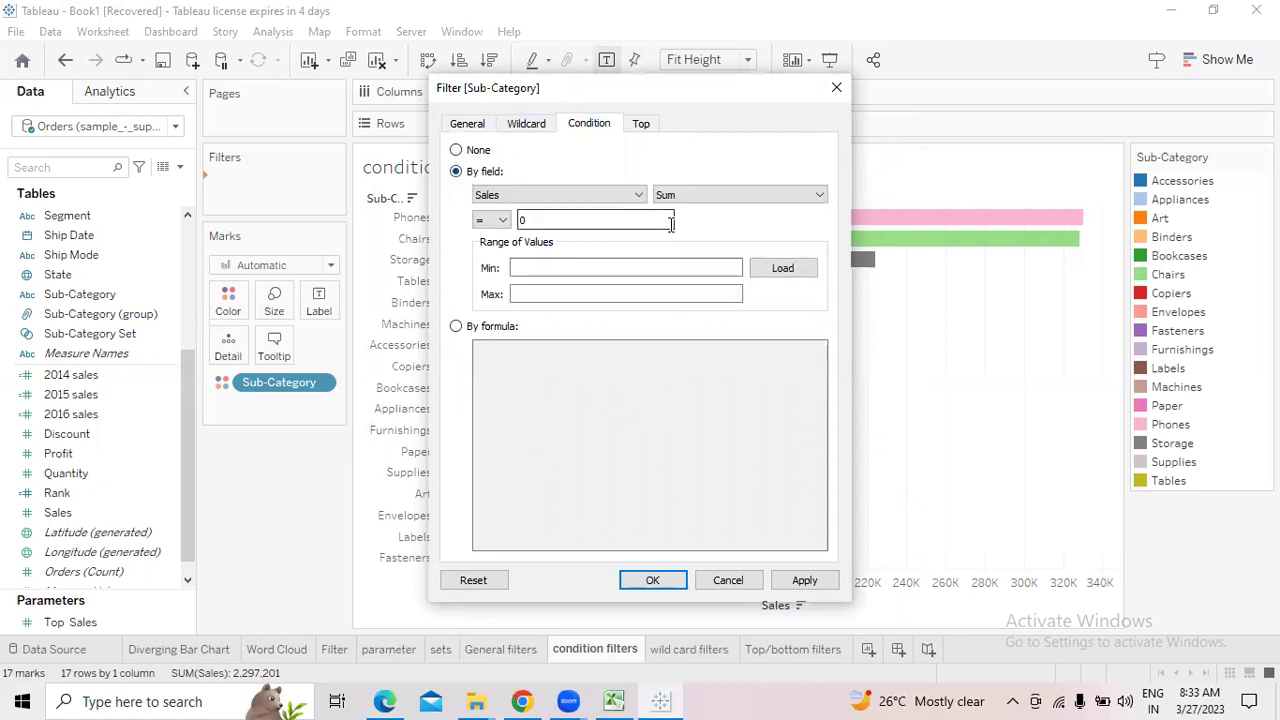
pyautogui.click(771, 195)
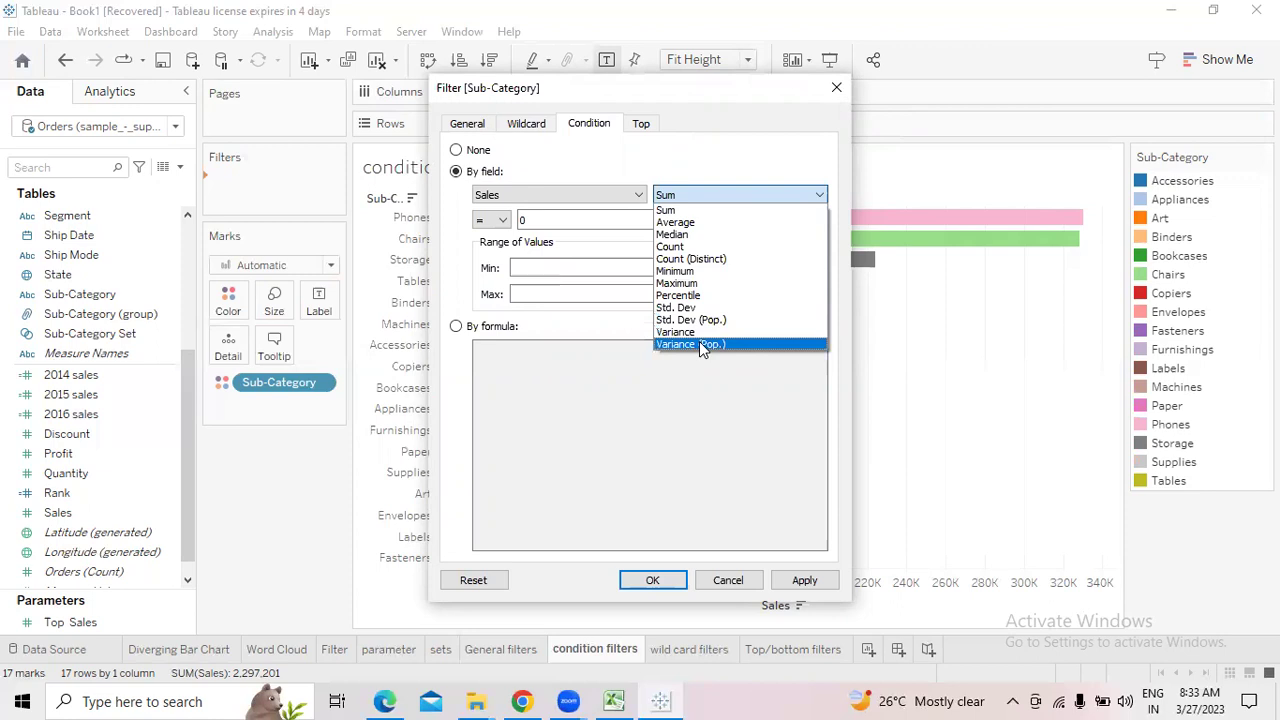
pyautogui.click(628, 358)
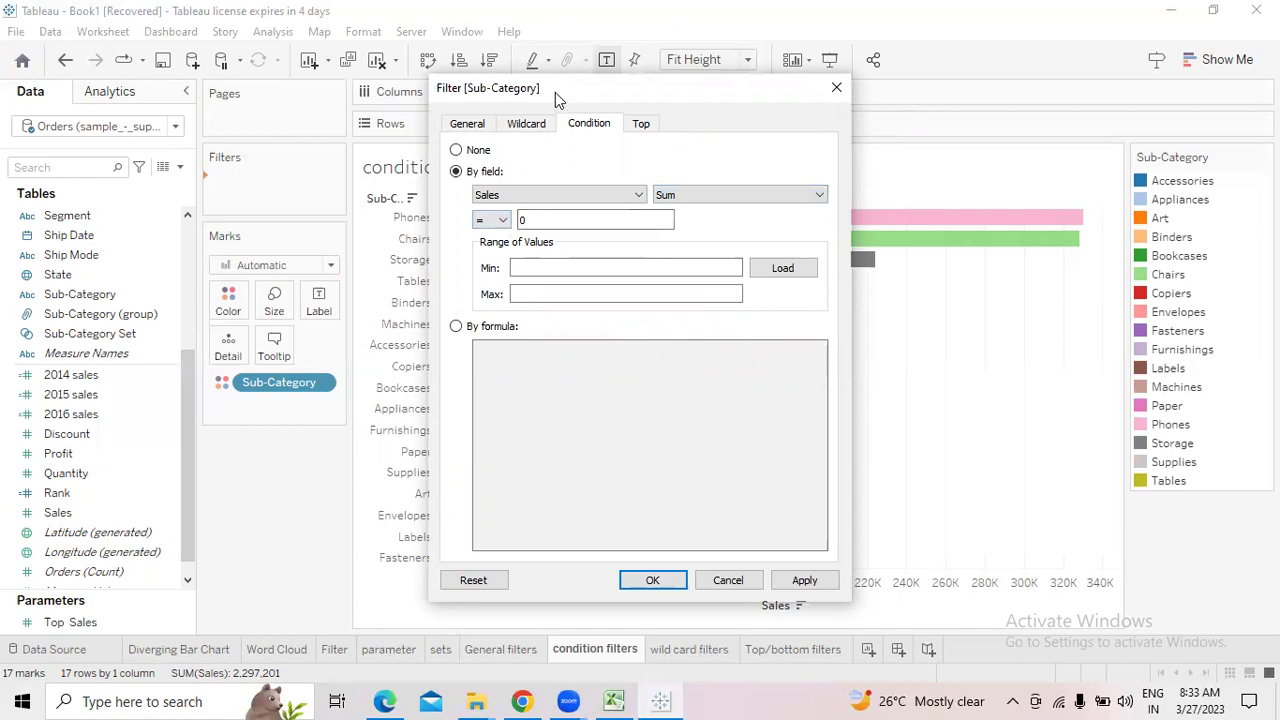
pyautogui.moveTo(555, 92); pyautogui.dragTo(804, 84)
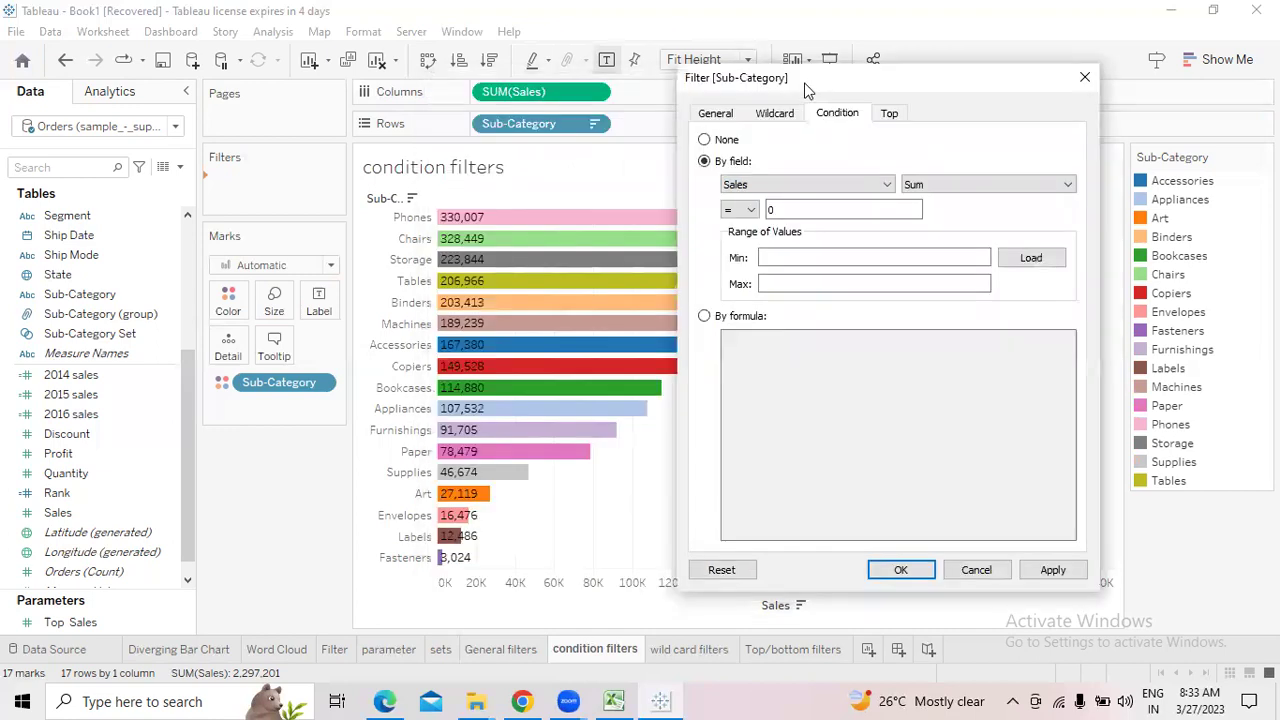
# Set the condition to Sales sum >= 150000, load the range of values and apply the filter
pyautogui.click(752, 214)
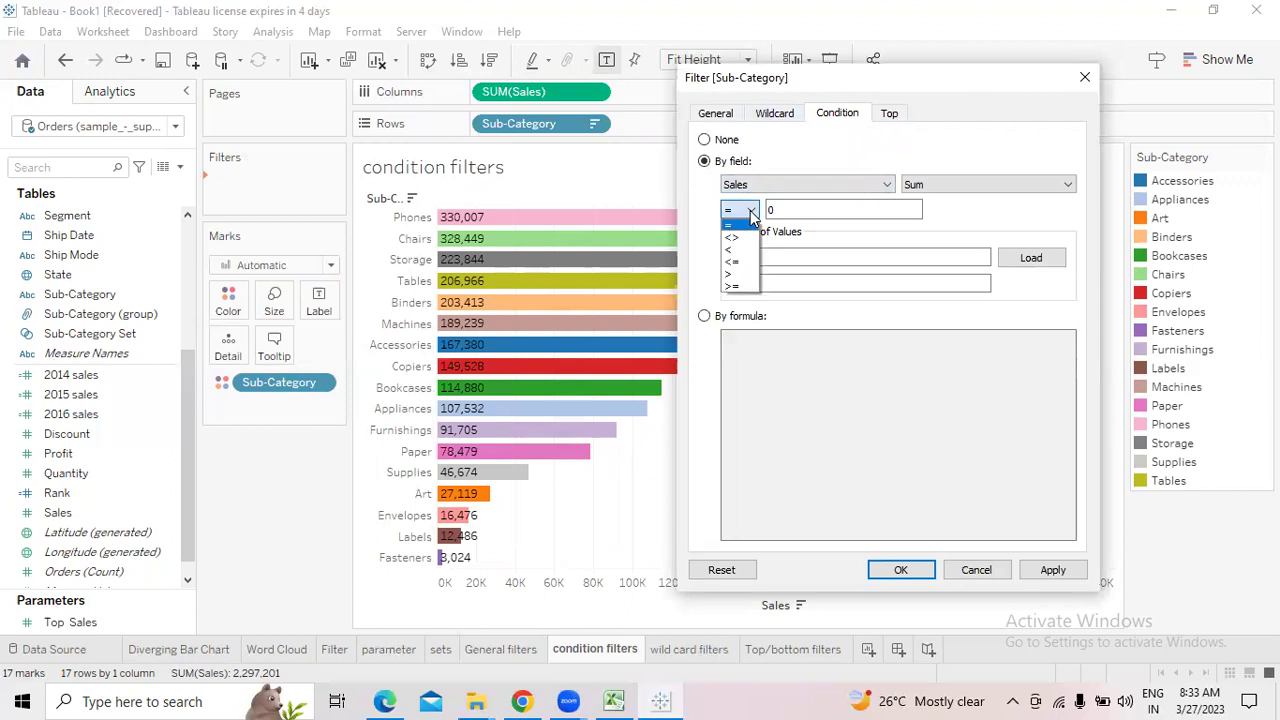
pyautogui.click(737, 286)
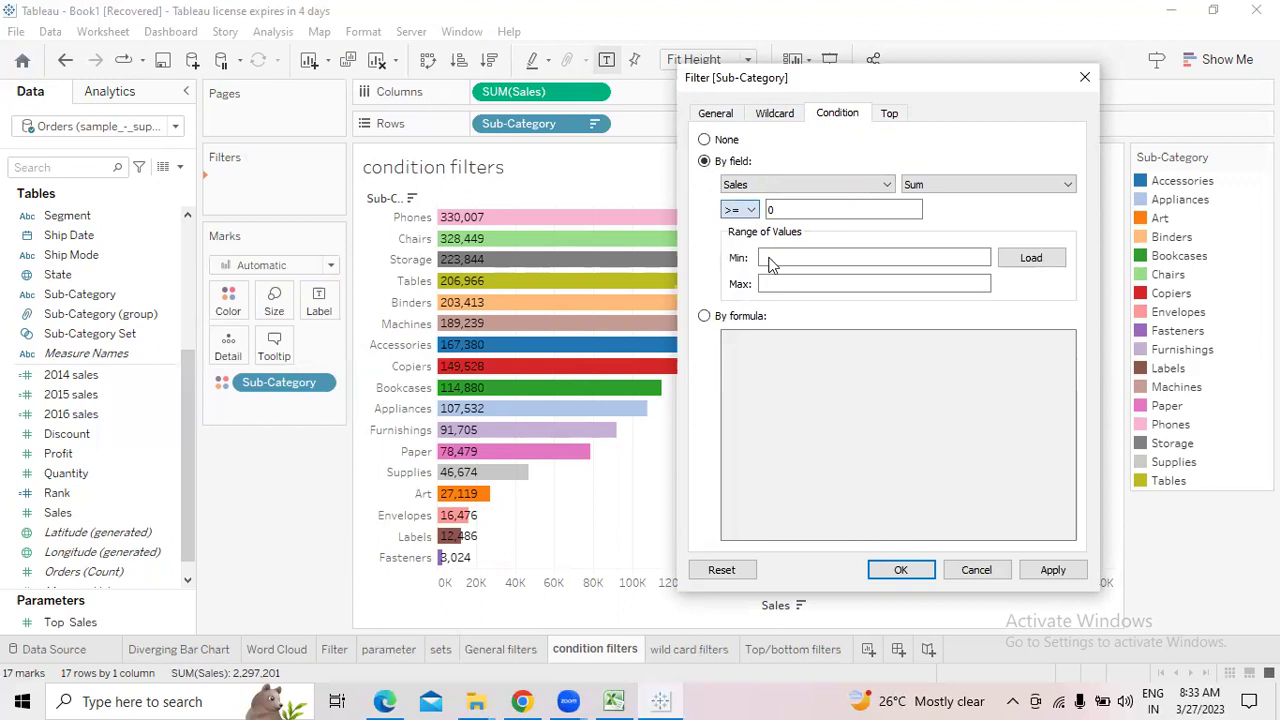
pyautogui.click(782, 207)
pyautogui.press('BackSpace')
pyautogui.write('1')
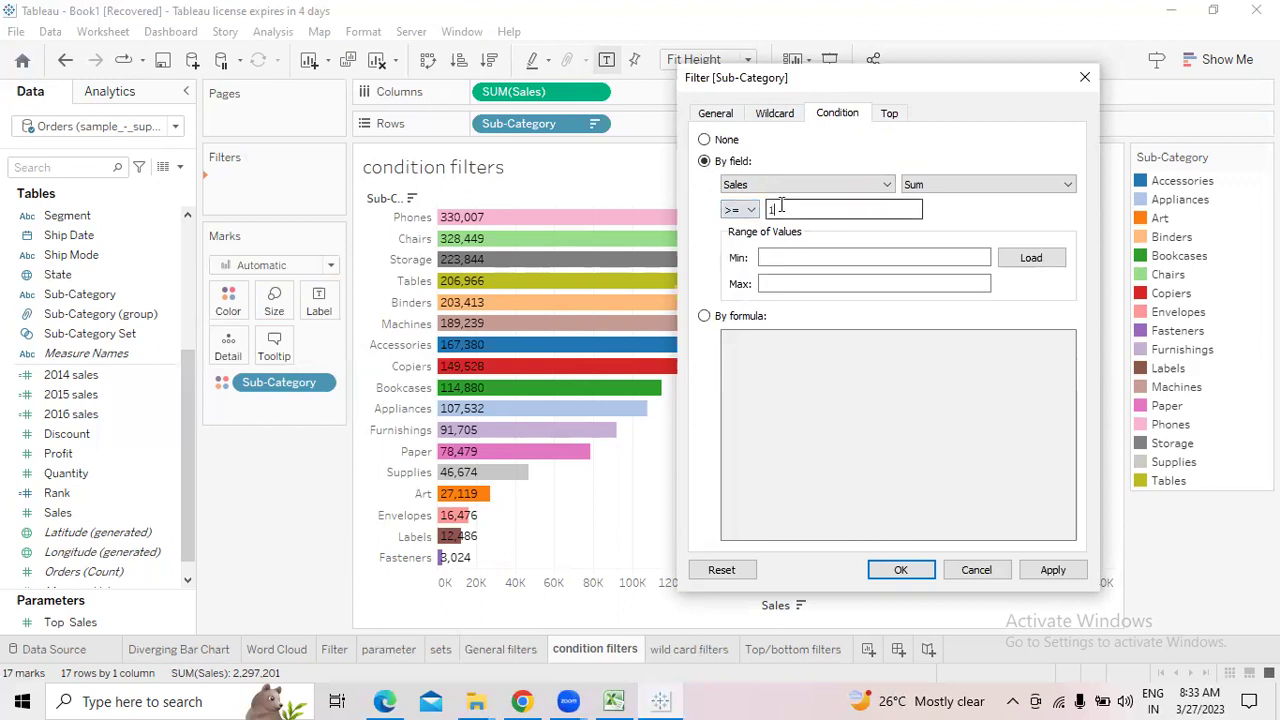
pyautogui.write('50000')
pyautogui.click(1033, 259)
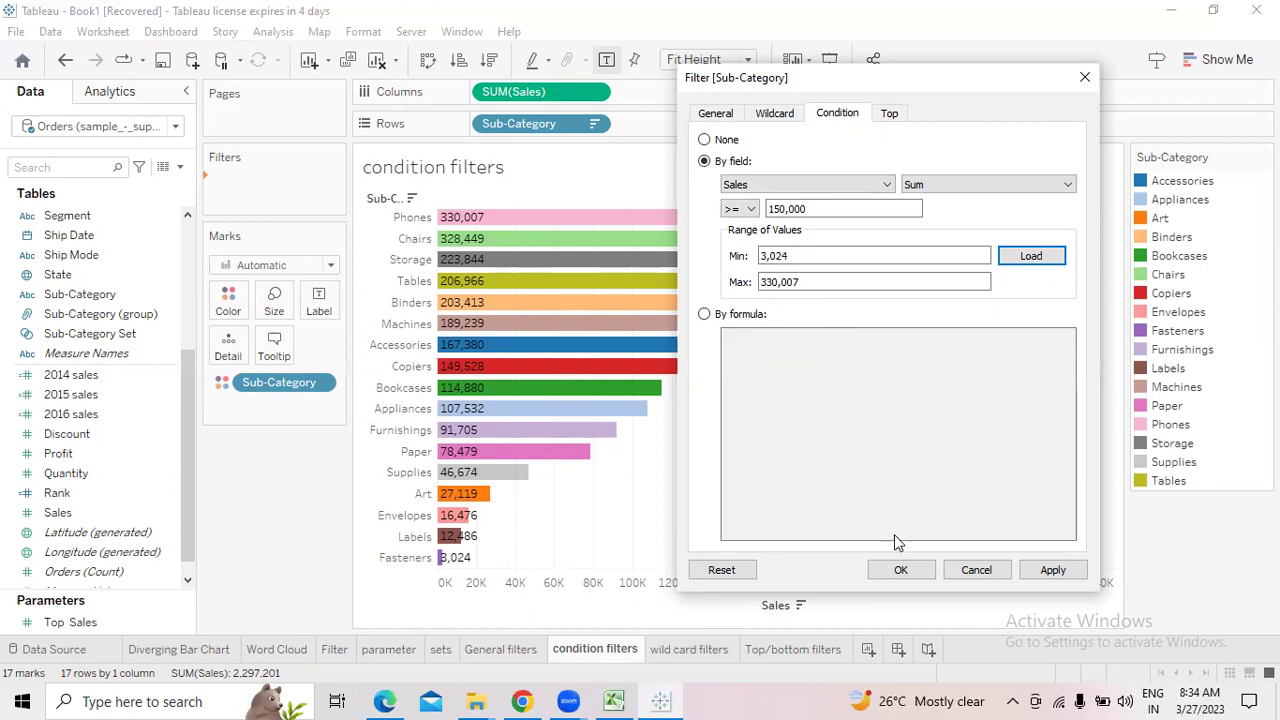
pyautogui.click(1053, 569)
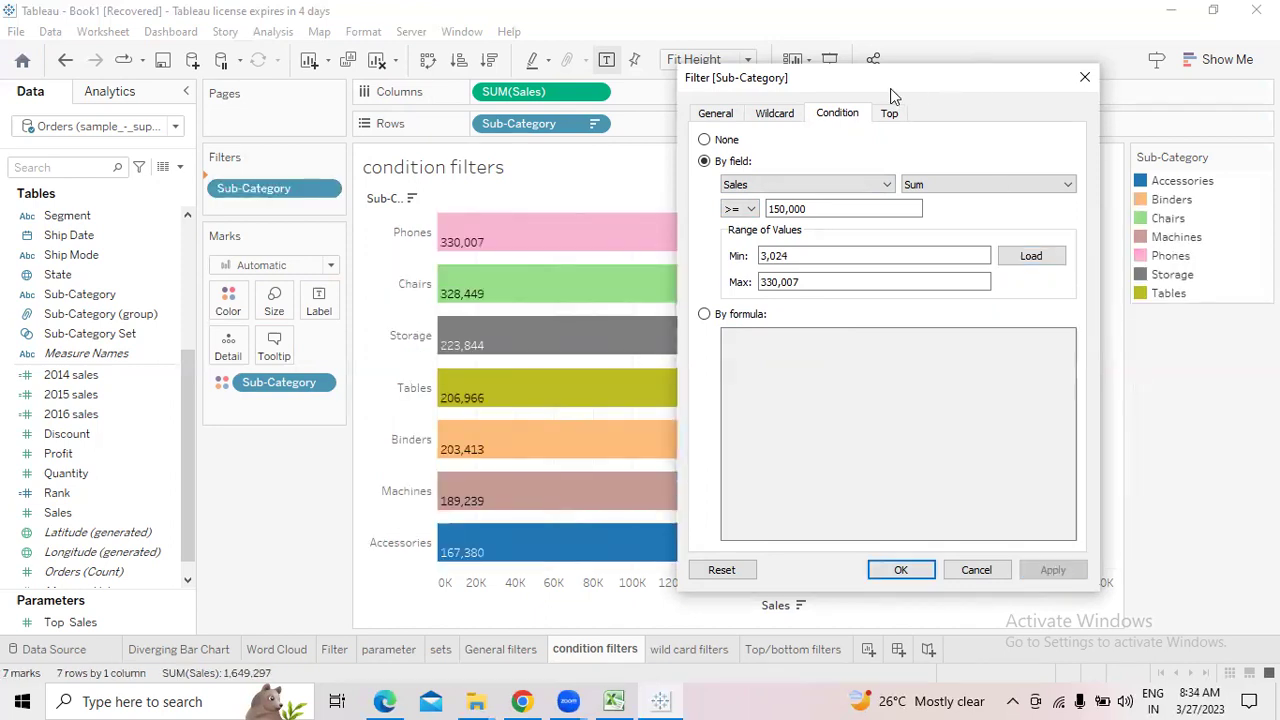
# Change the condition's operator to <= for the 150,000 threshold, reload the range of values and apply it
pyautogui.moveTo(1037, 91); pyautogui.dragTo(1183, 87)
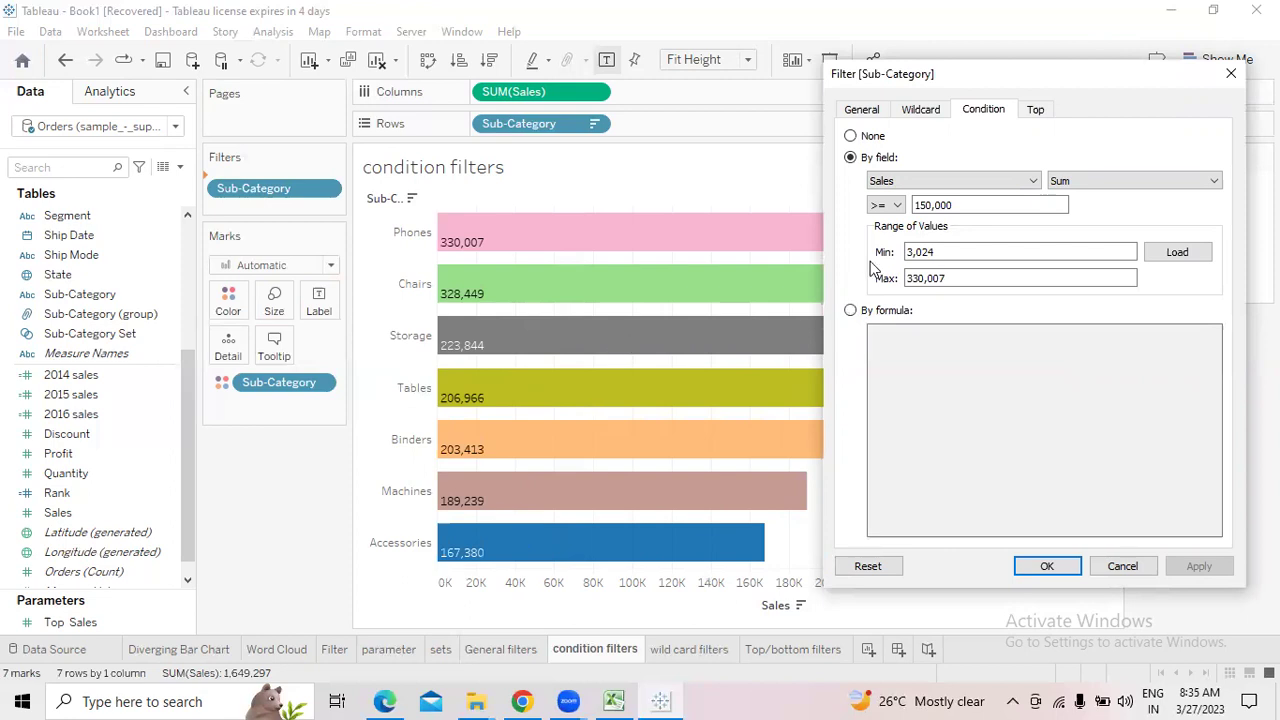
pyautogui.click(893, 206)
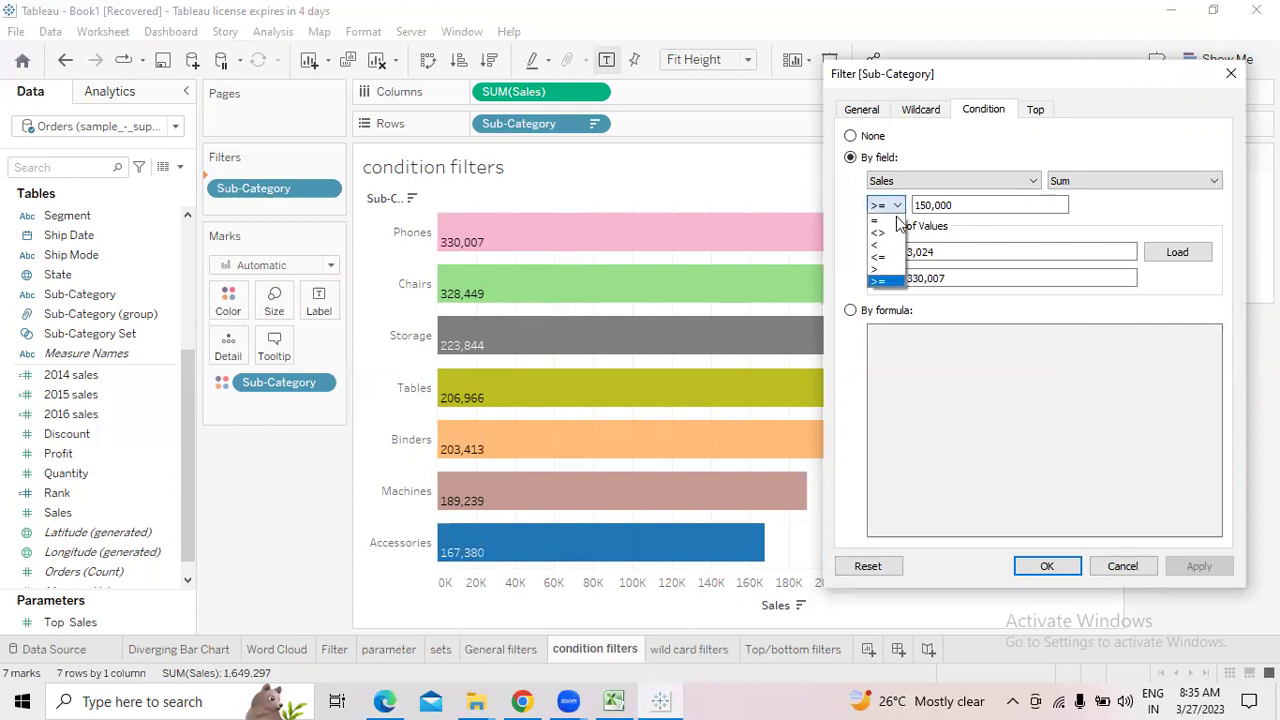
pyautogui.click(892, 258)
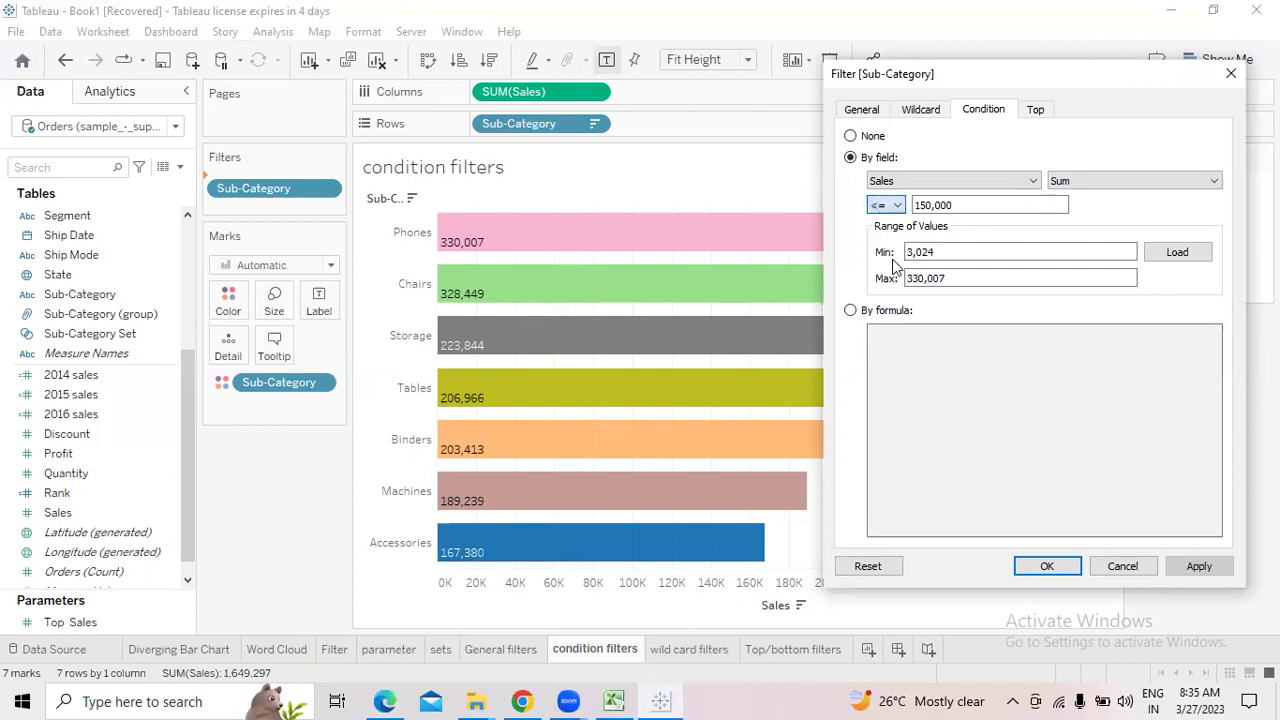
pyautogui.click(1189, 253)
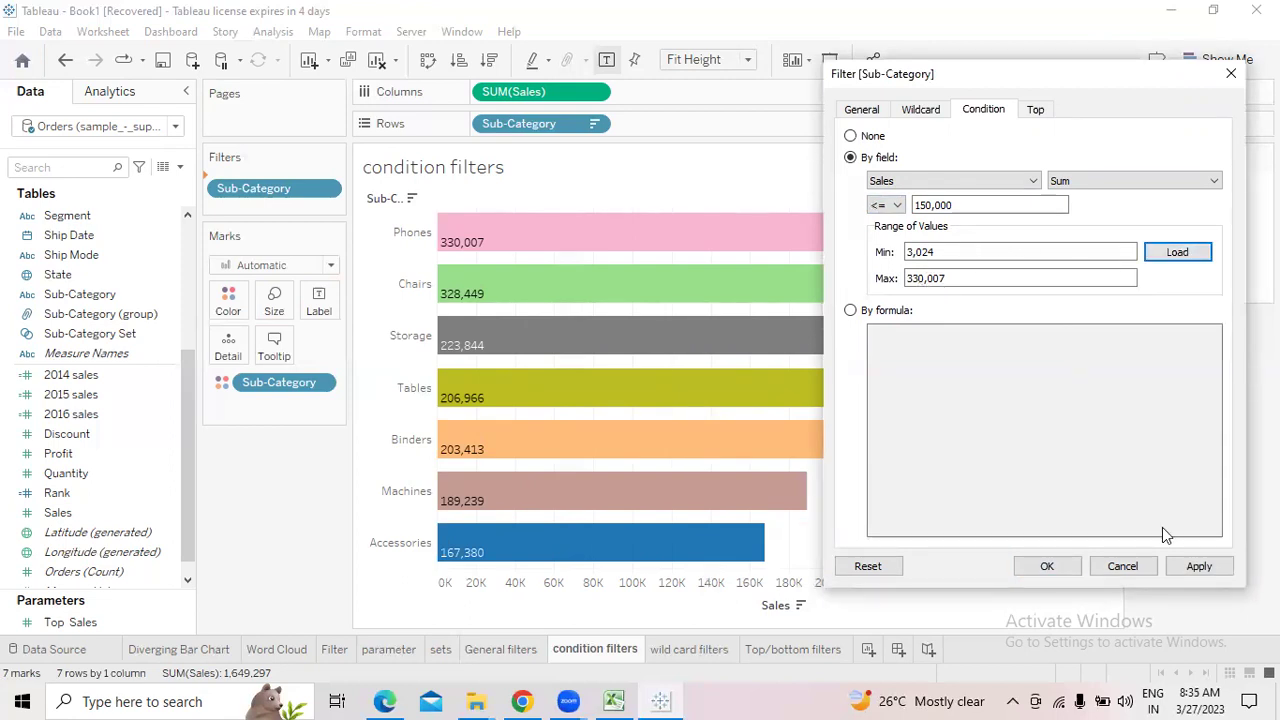
pyautogui.click(1190, 566)
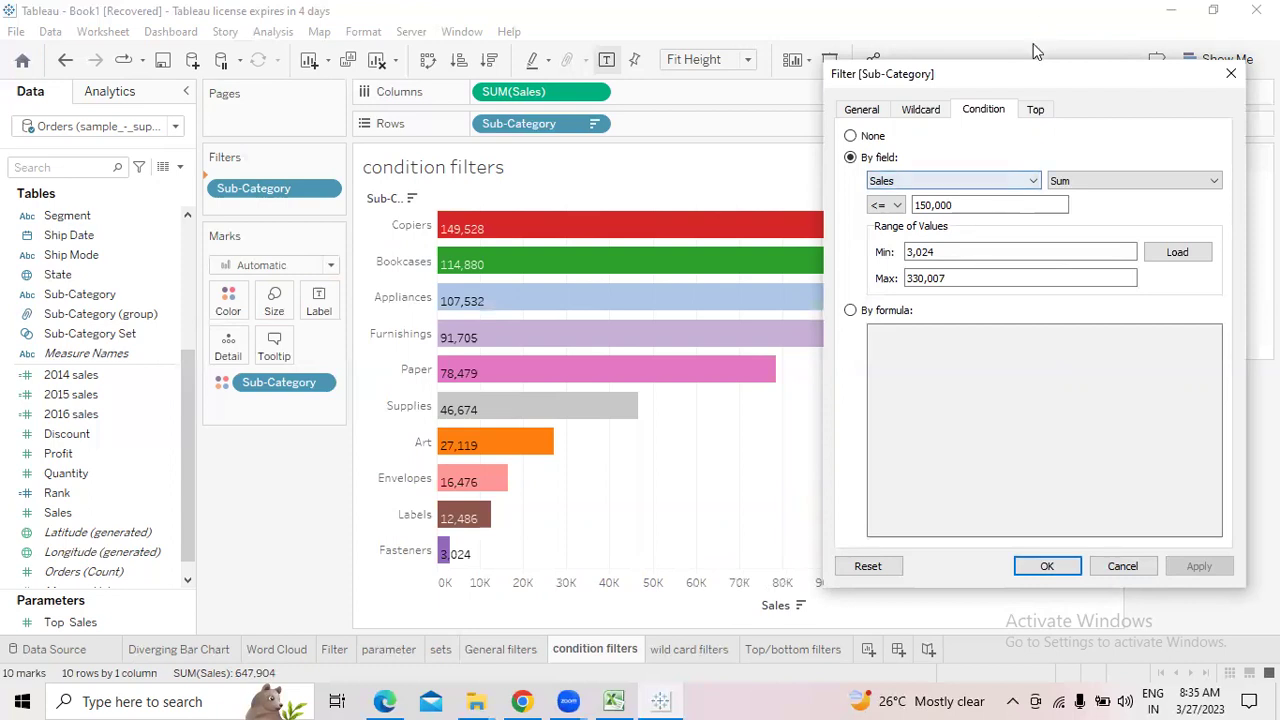
pyautogui.moveTo(983, 90); pyautogui.dragTo(1105, 58)
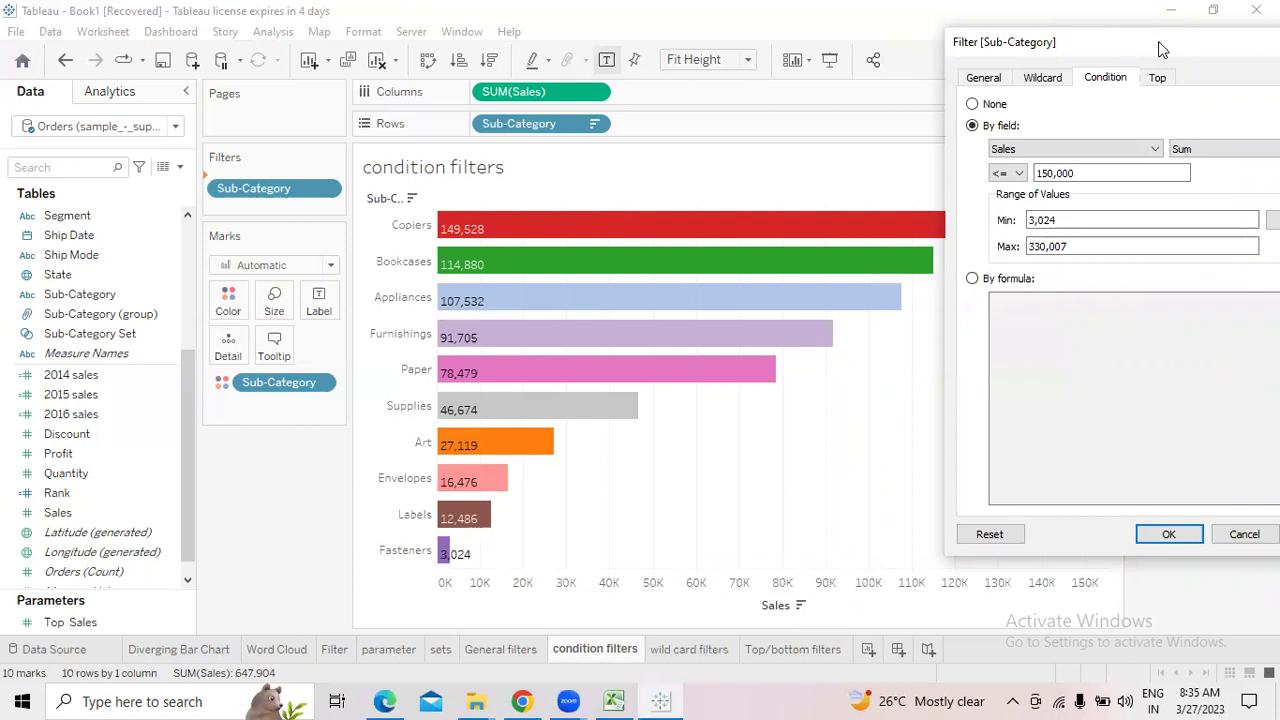
pyautogui.moveTo(1149, 43); pyautogui.dragTo(1022, 51)
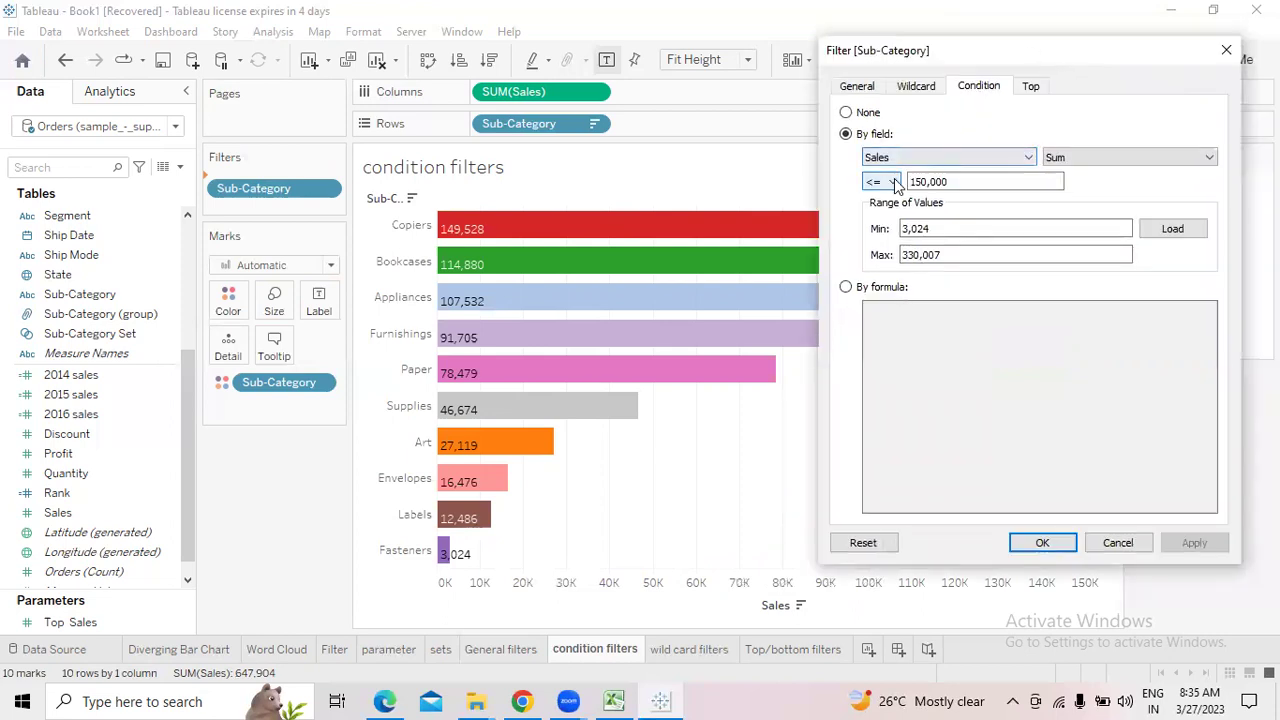
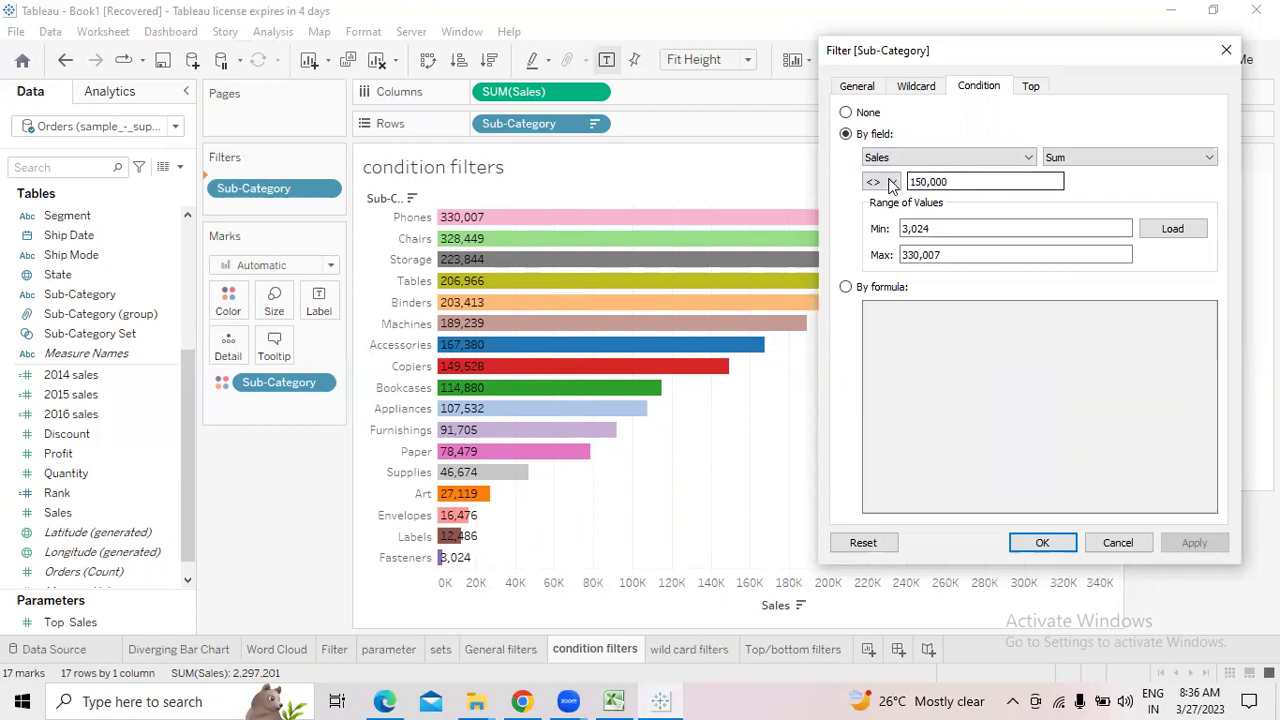
# Switch the Sales condition's operator to > with the 150,000 threshold and apply it
pyautogui.click(892, 181)
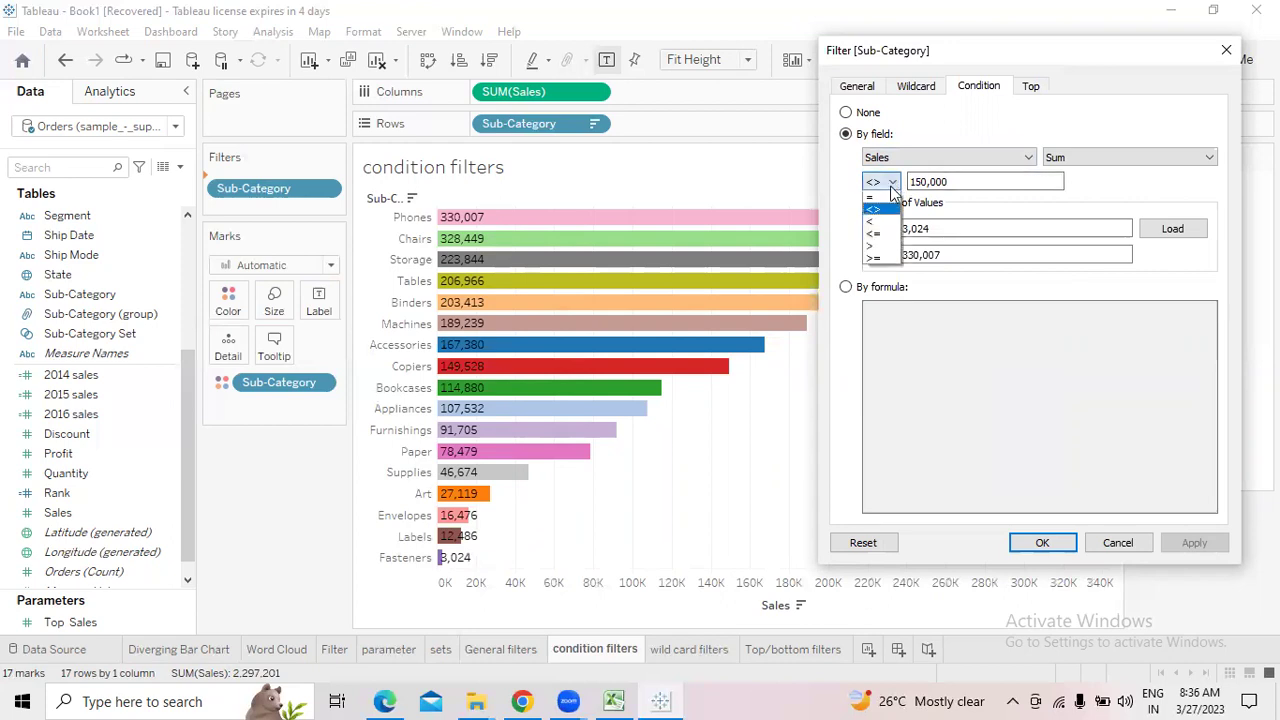
pyautogui.click(879, 243)
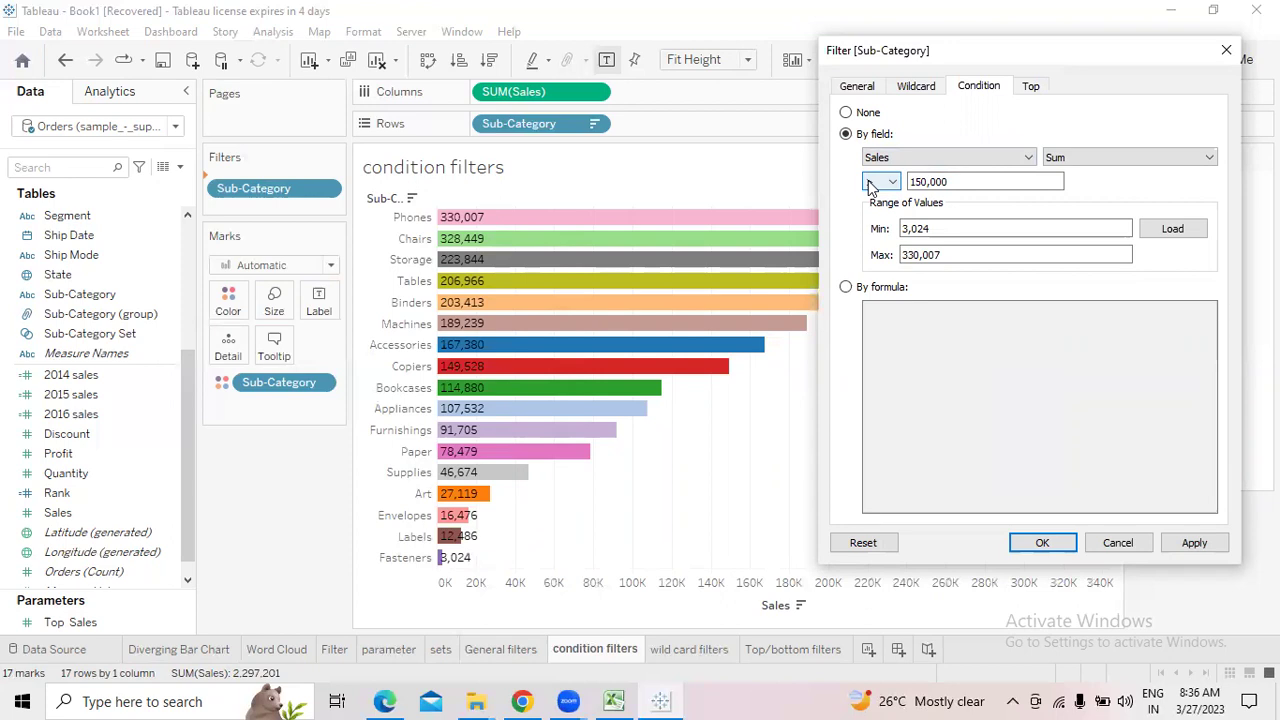
pyautogui.click(1192, 543)
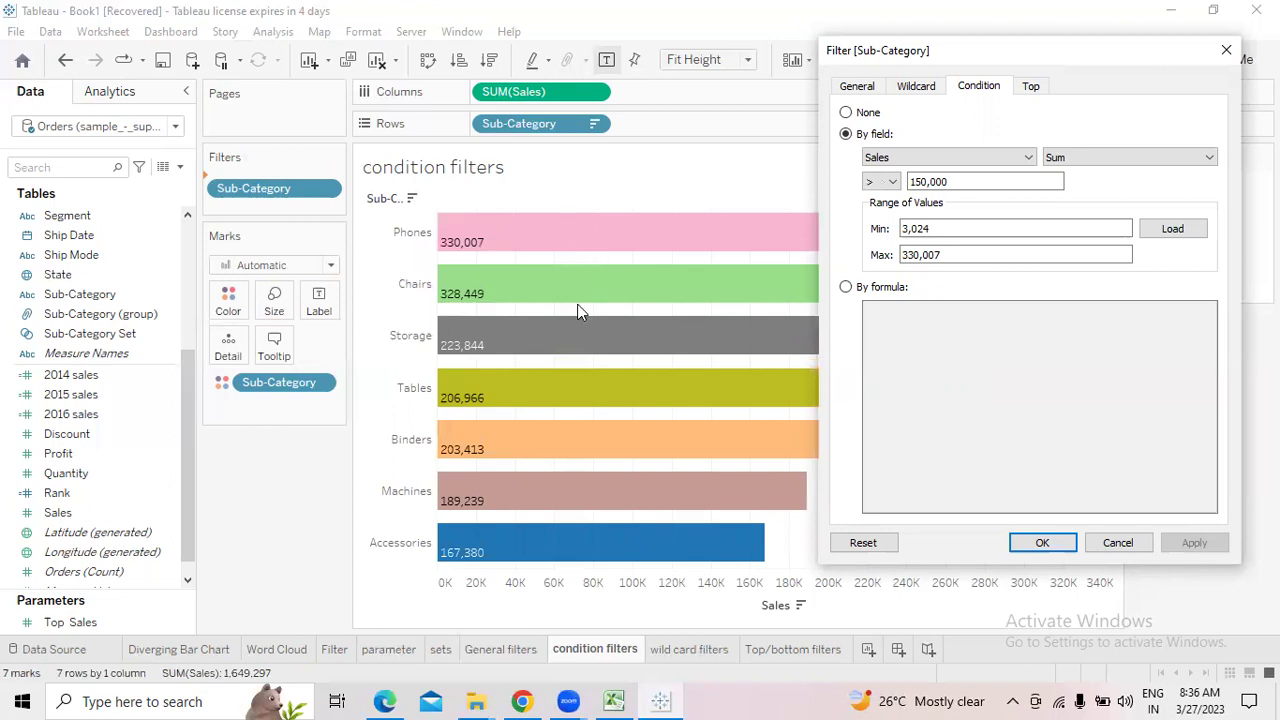
# Set the Sales condition's operator to < for the 150,000 threshold, apply it and close the filter dialog
pyautogui.click(893, 183)
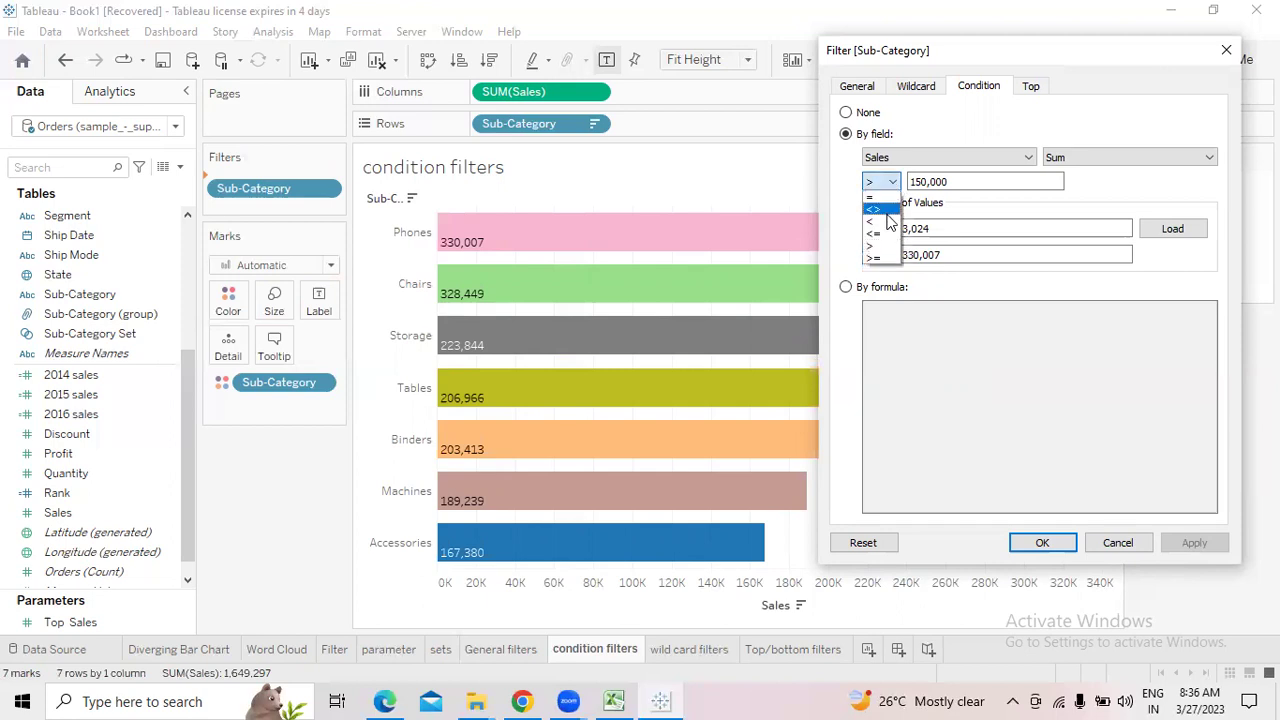
pyautogui.click(882, 222)
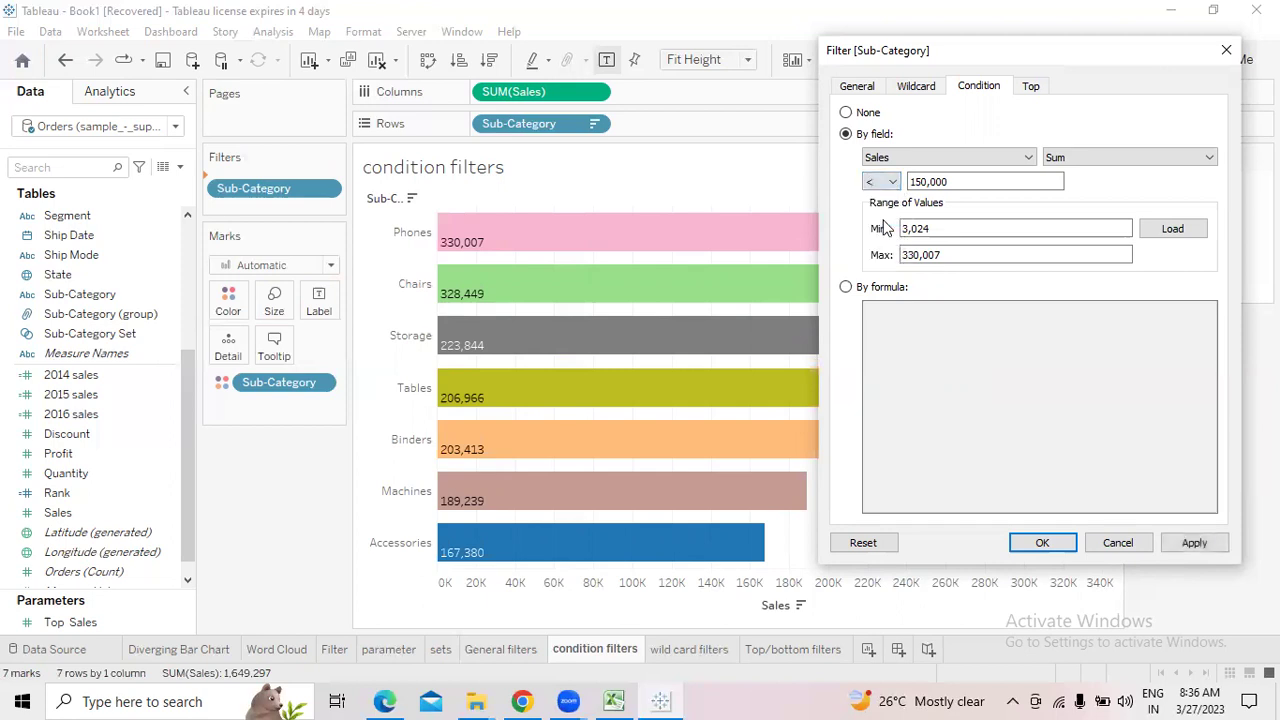
pyautogui.click(1196, 544)
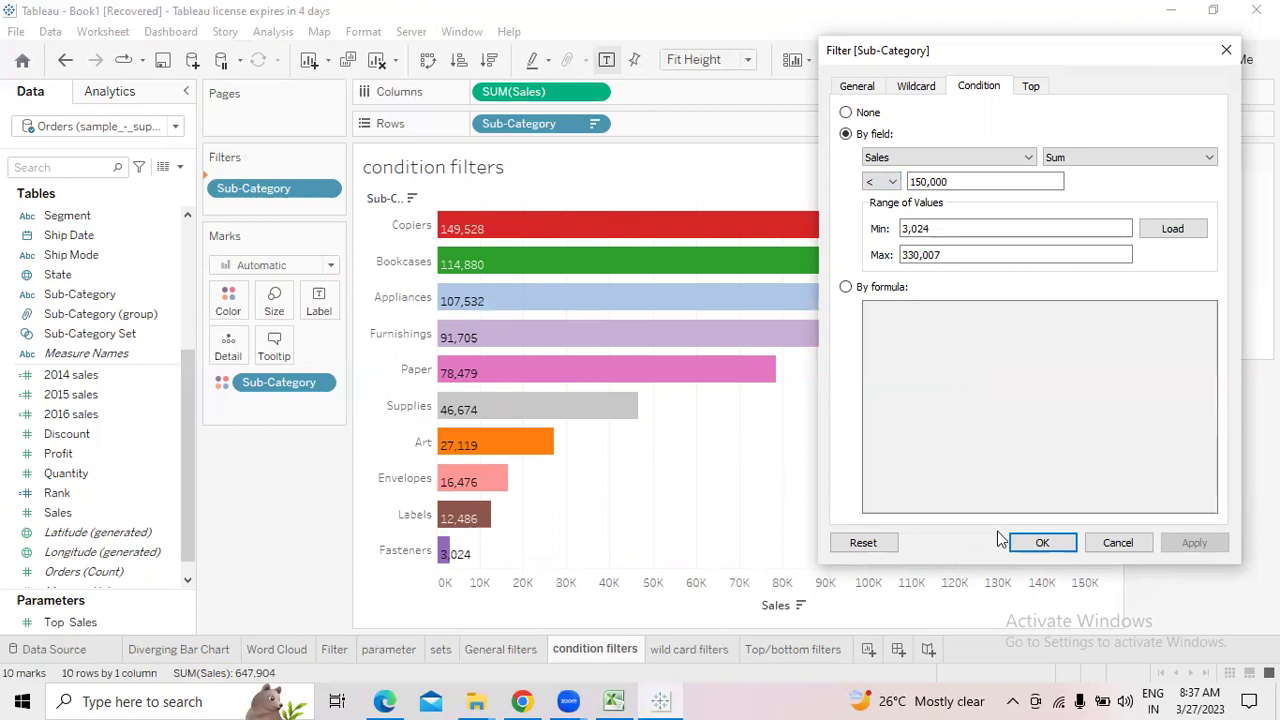
pyautogui.click(1043, 543)
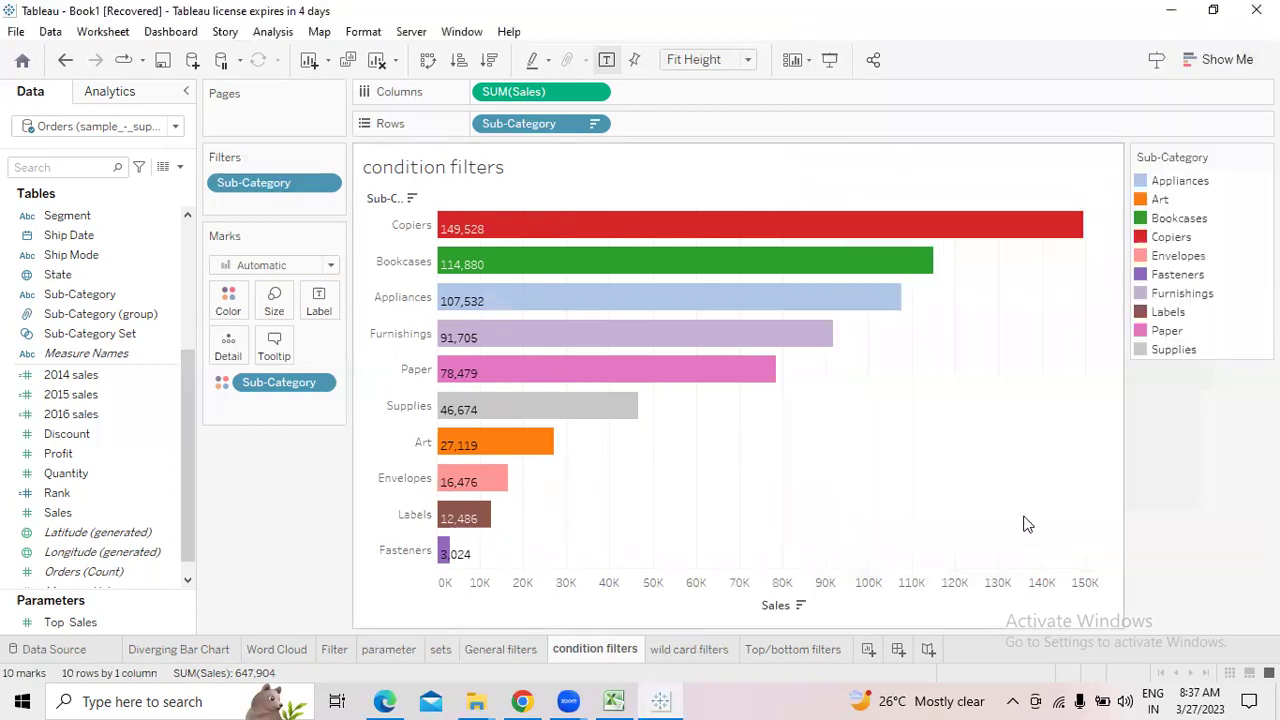
# On the wild card filters sheet, build a text table of Sales by Sub-Category, sorted in descending order
pyautogui.click(503, 650)
pyautogui.click(583, 651)
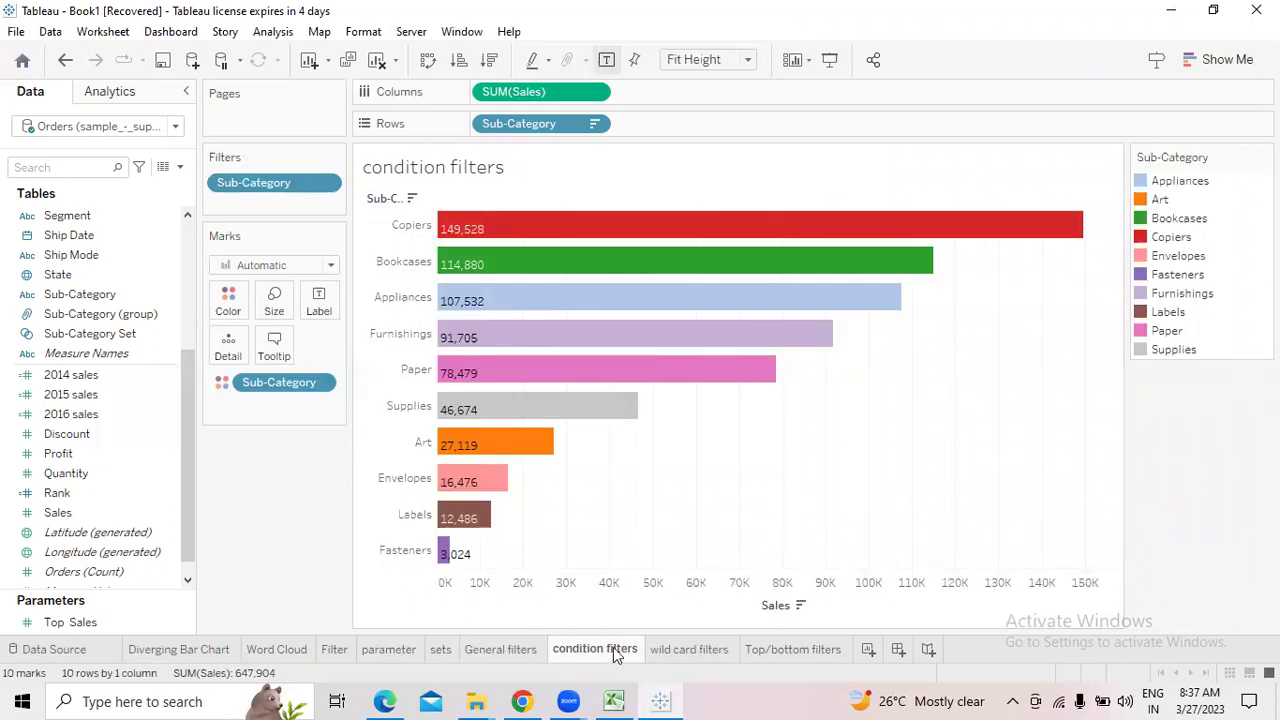
pyautogui.click(690, 648)
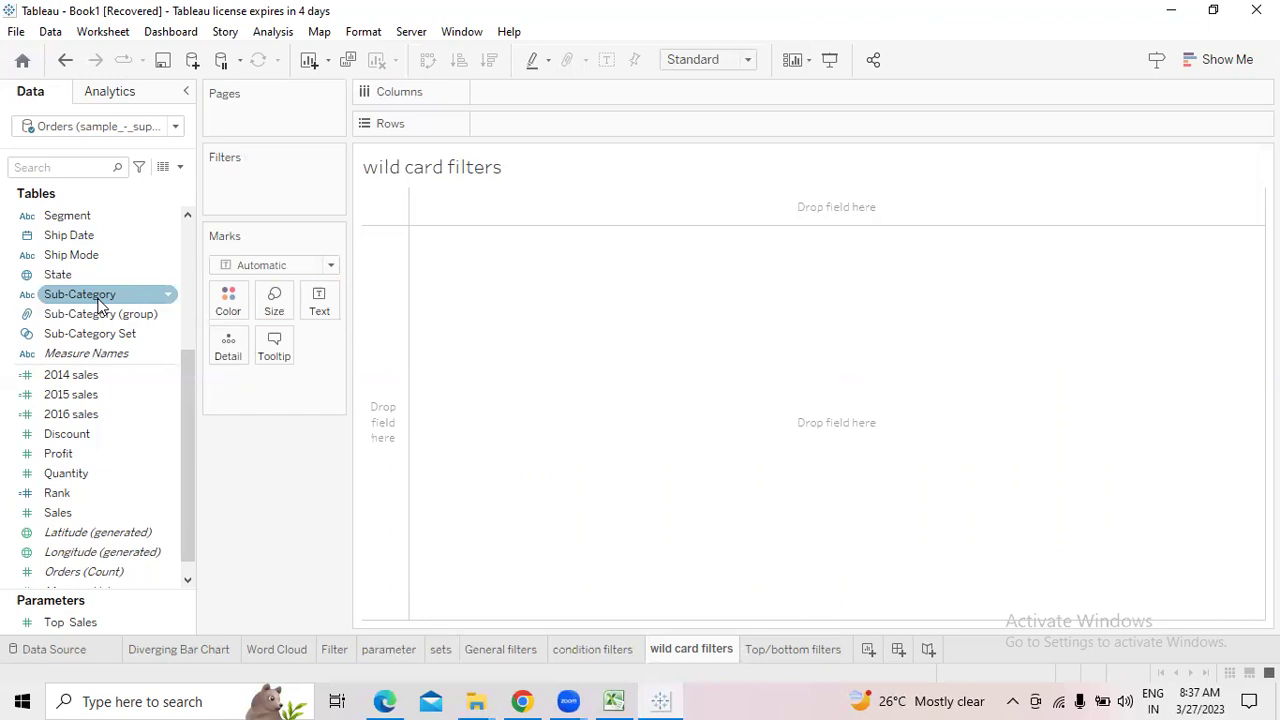
pyautogui.moveTo(85, 300); pyautogui.dragTo(527, 128)
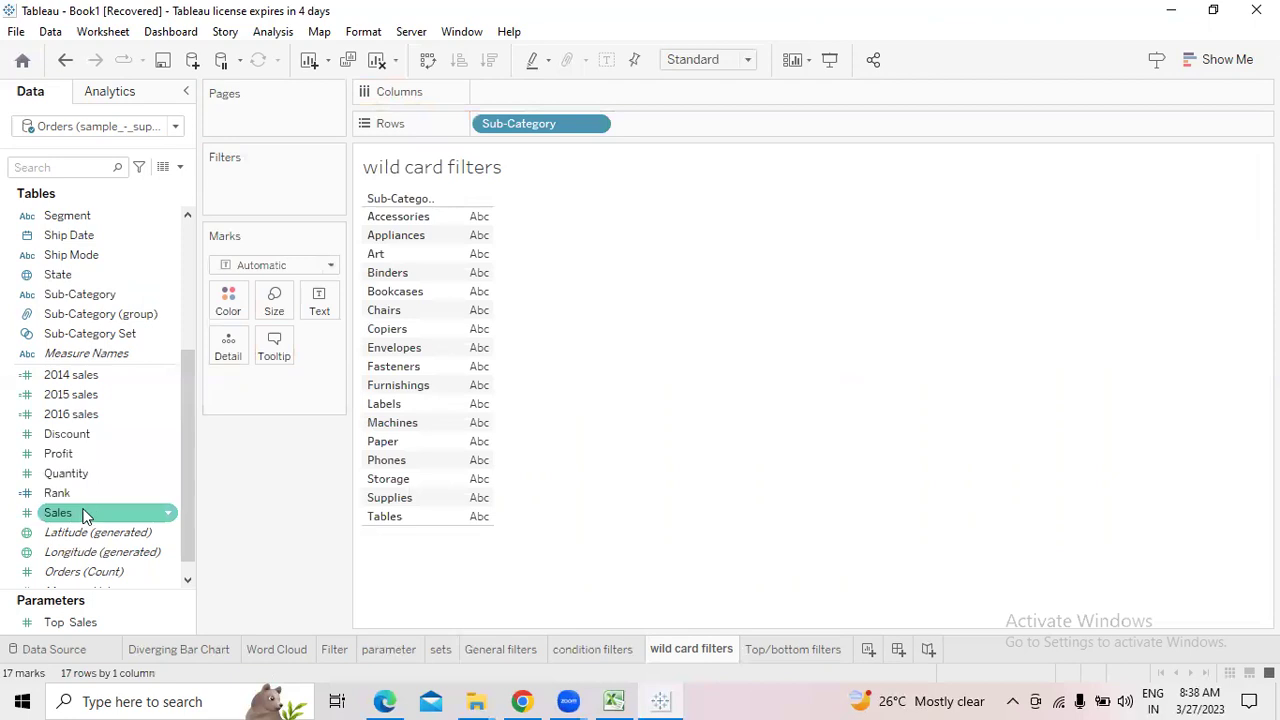
pyautogui.moveTo(83, 515); pyautogui.dragTo(474, 310)
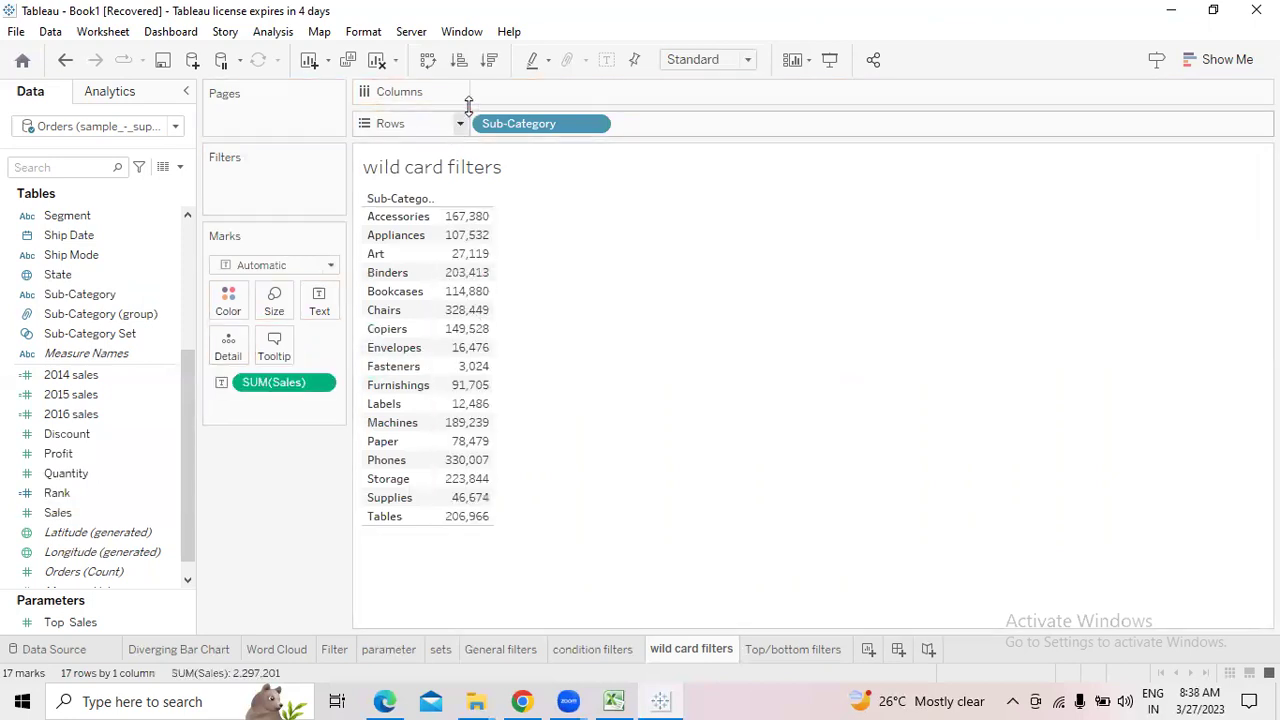
pyautogui.click(490, 60)
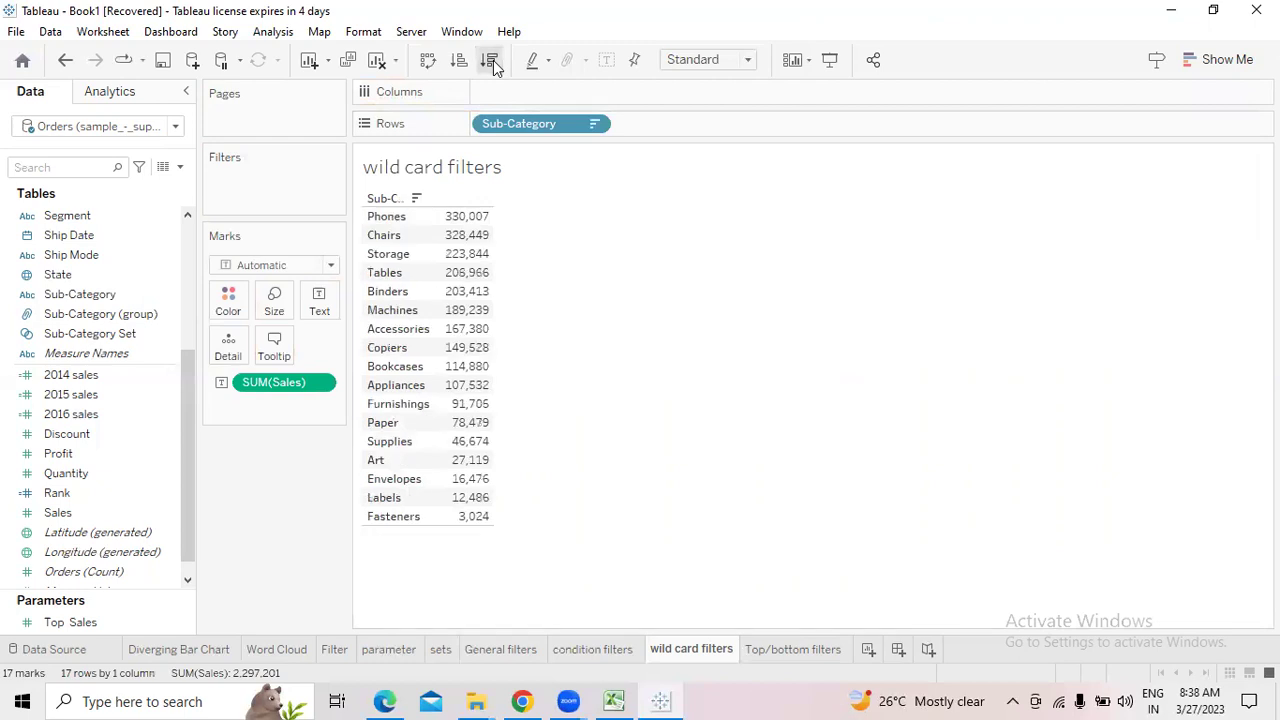
# Add a Sub-Category filter with a wildcard that contains "B" and apply it to the wild card filters sheet
pyautogui.click(85, 296)
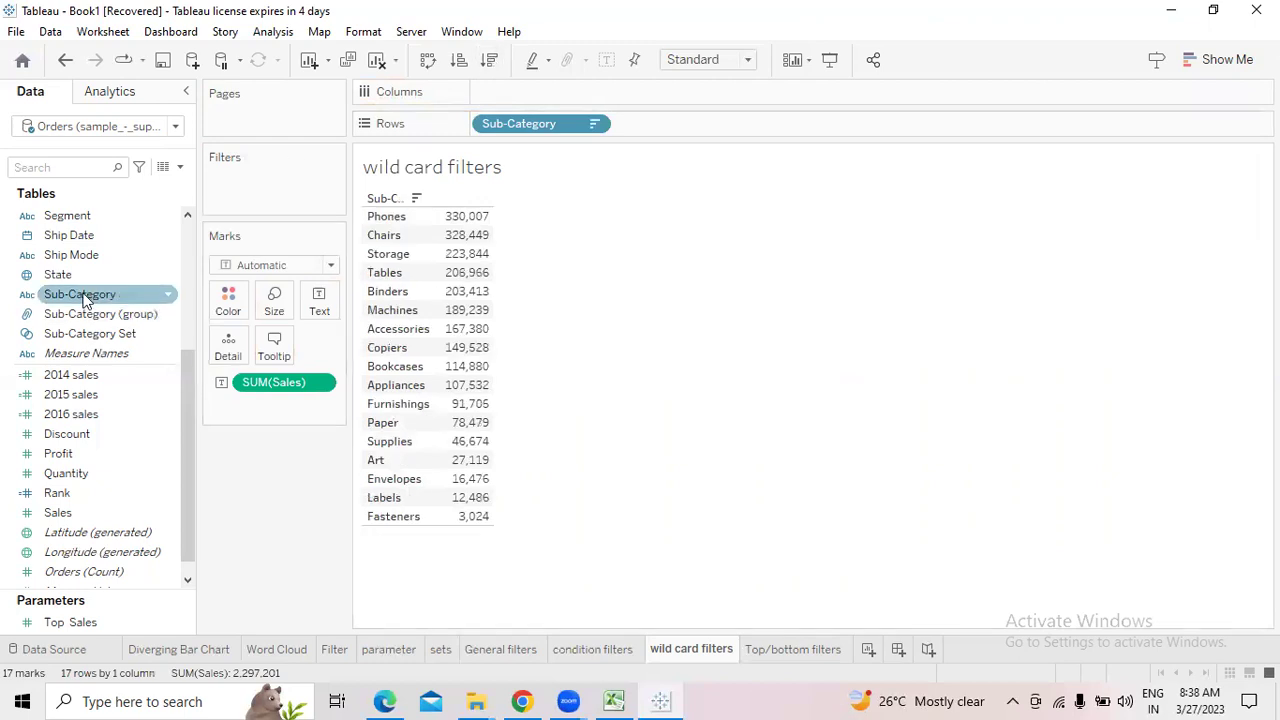
pyautogui.moveTo(72, 298); pyautogui.dragTo(238, 183)
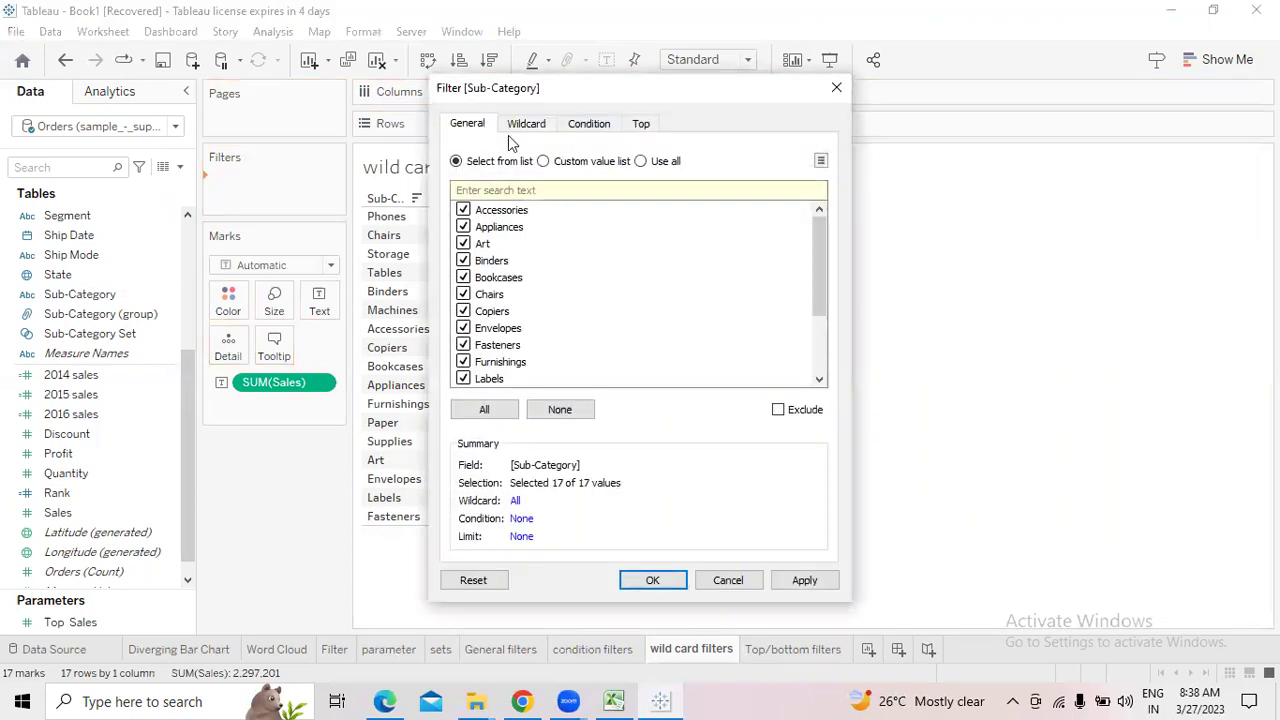
pyautogui.click(529, 128)
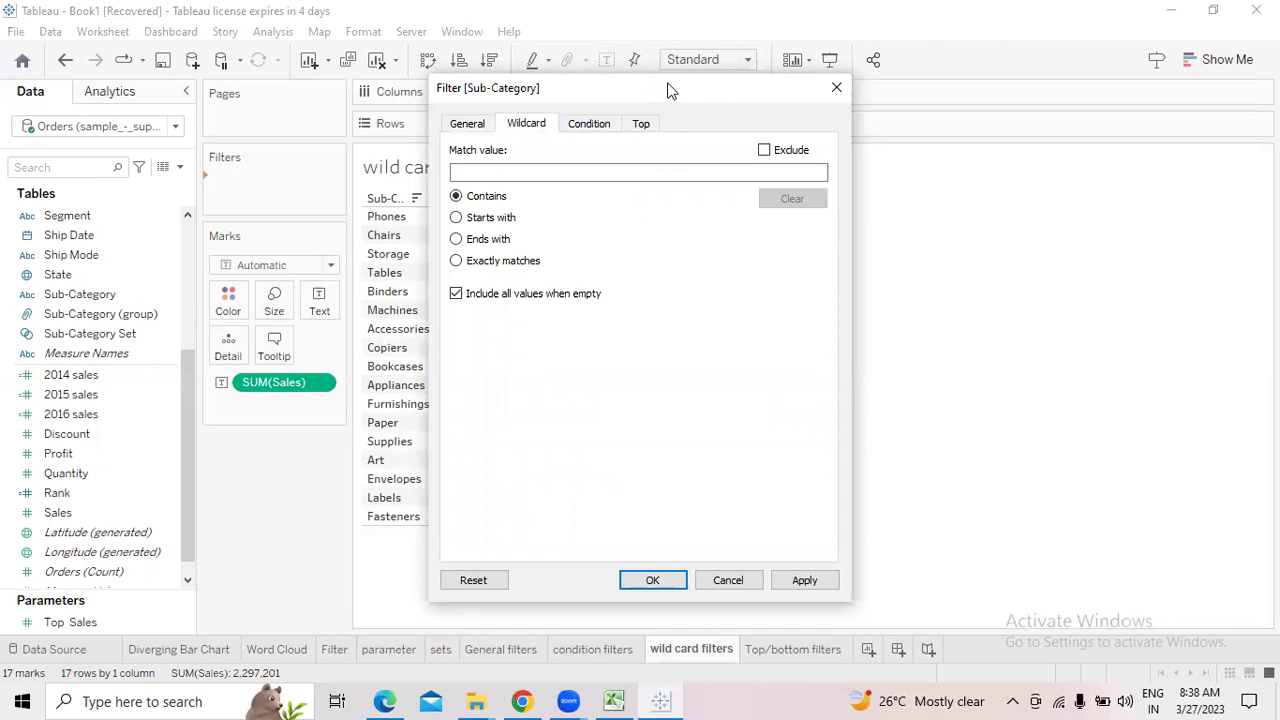
pyautogui.moveTo(670, 90); pyautogui.dragTo(880, 100)
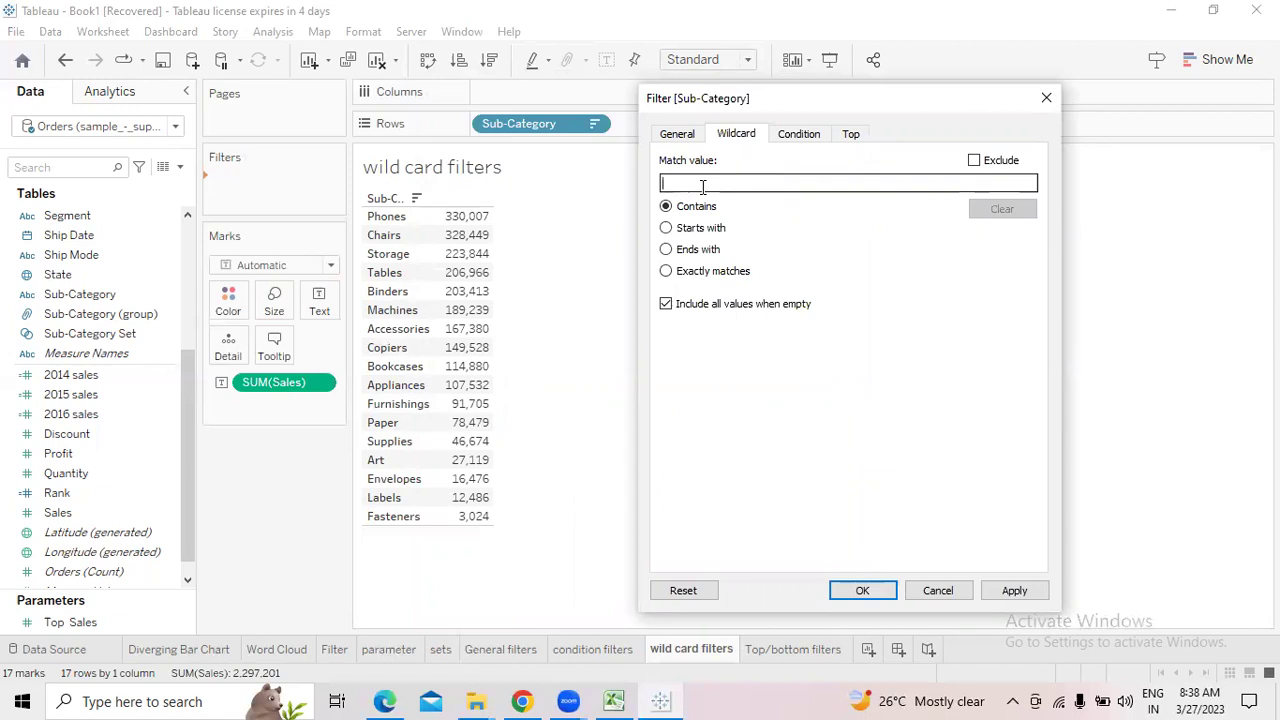
pyautogui.write('B')
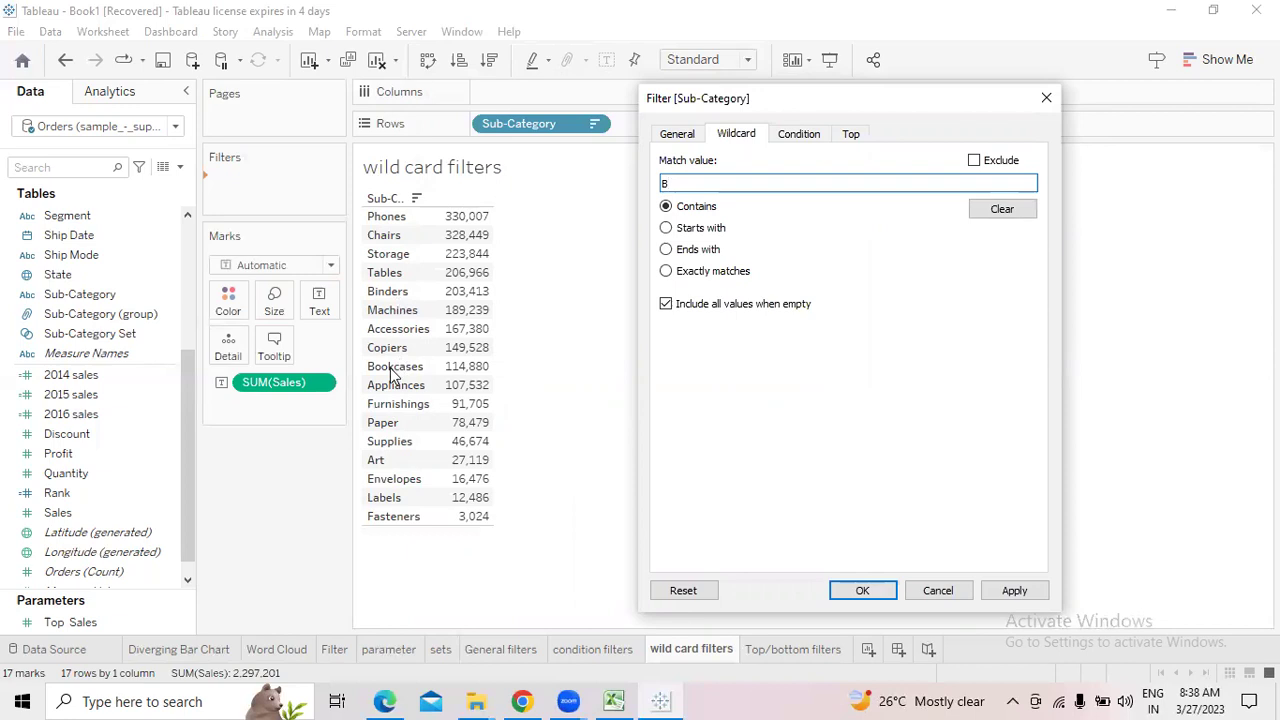
pyautogui.click(1015, 591)
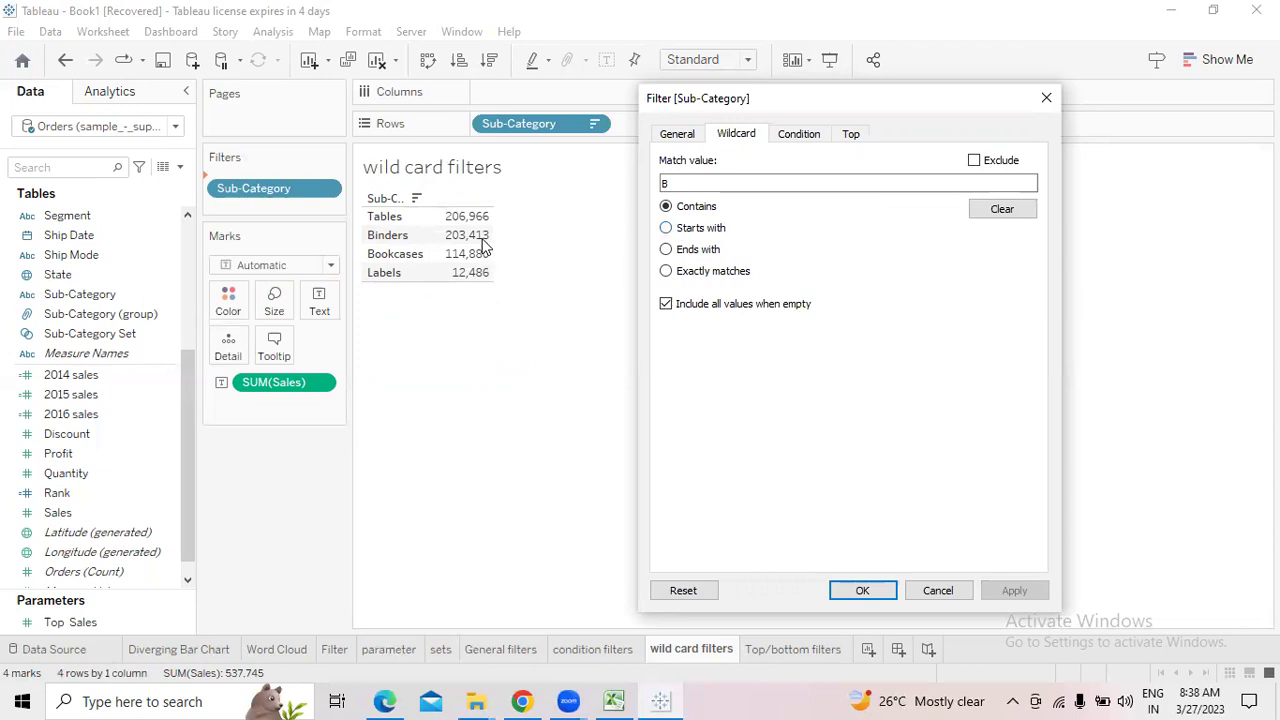
# Switch the Sub-Category wildcard to Starts with for the match value "B" and apply it
pyautogui.click(666, 228)
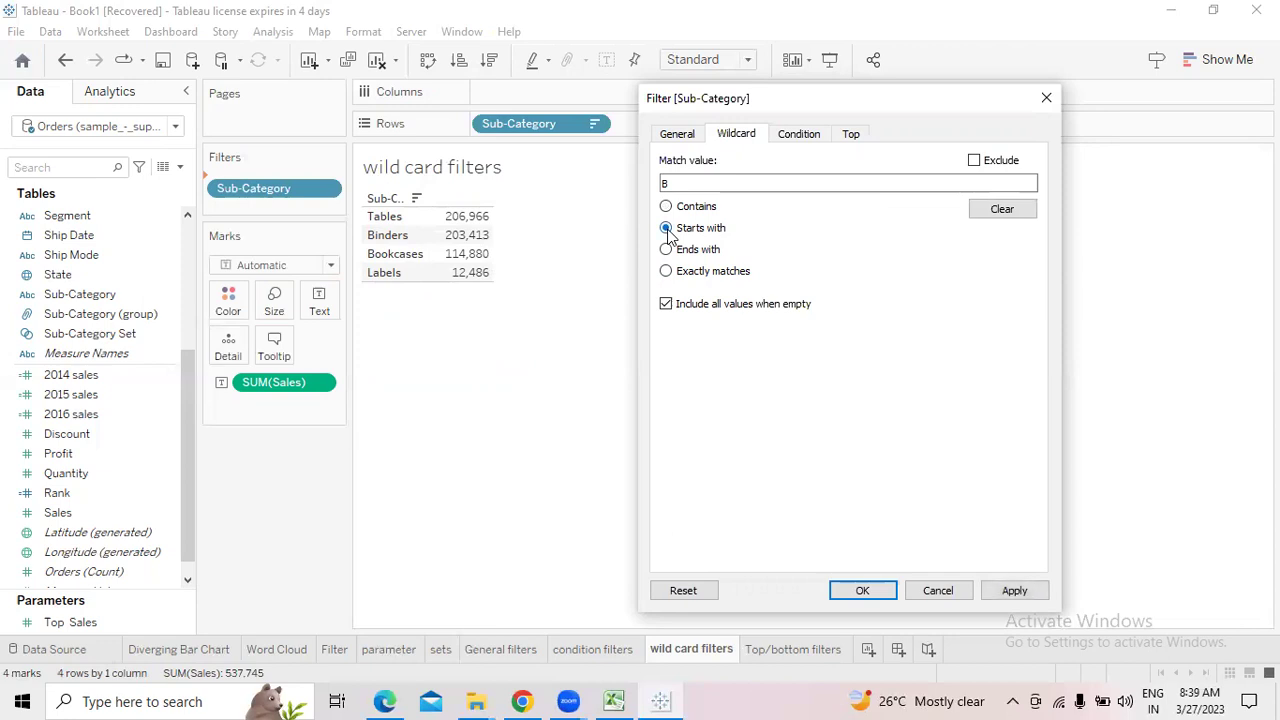
pyautogui.click(670, 181)
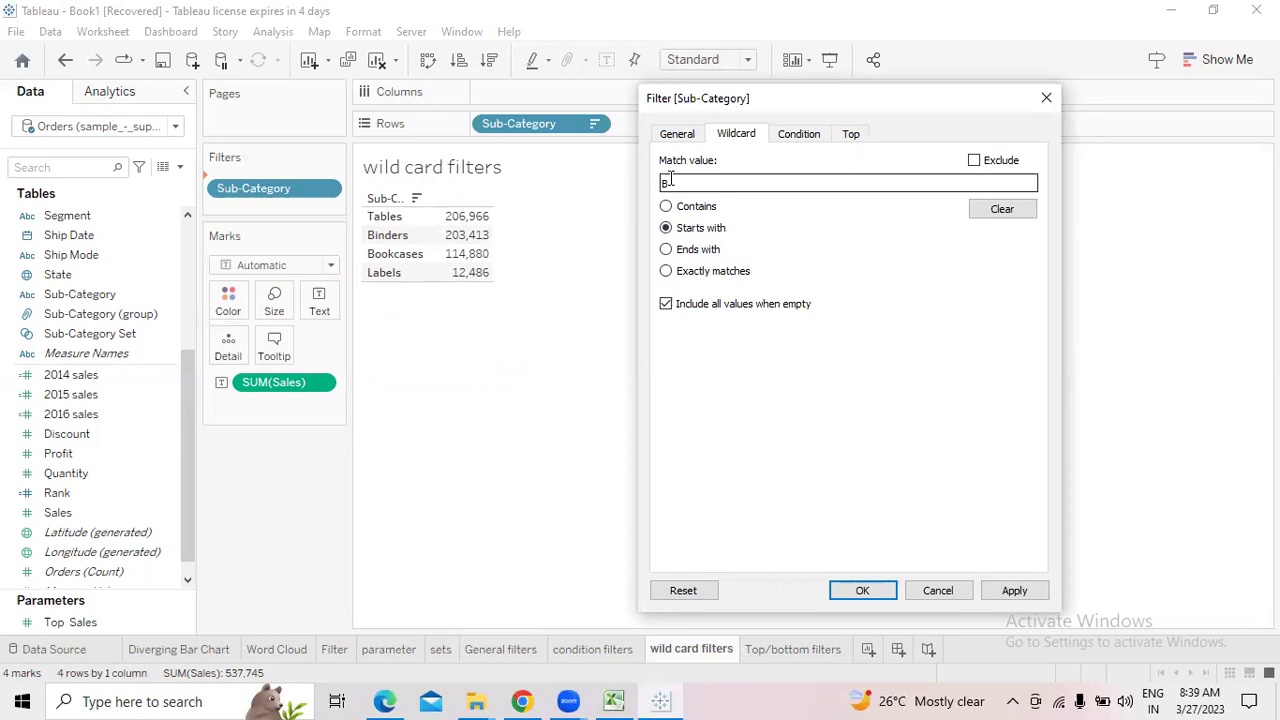
pyautogui.click(1014, 591)
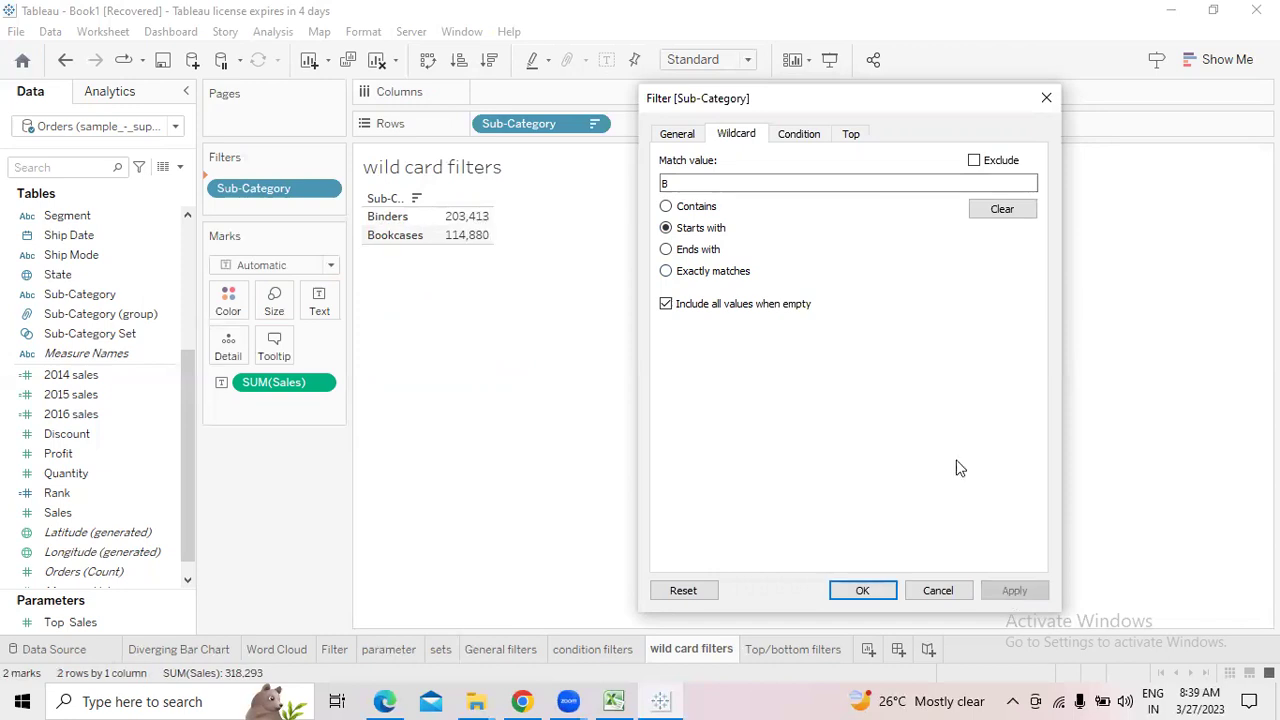
# Set the Sub-Category wildcard to Ends with "S" and apply it
pyautogui.click(666, 250)
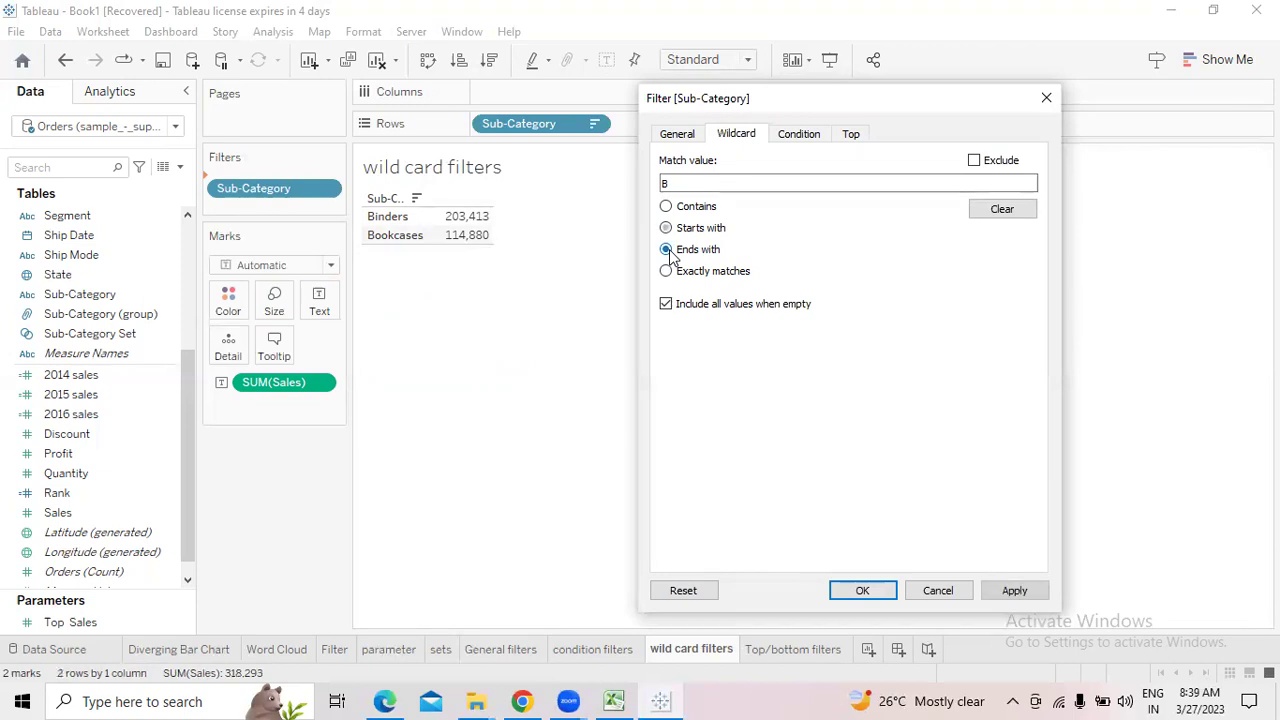
pyautogui.click(678, 183)
pyautogui.press('BackSpace')
pyautogui.write('S')
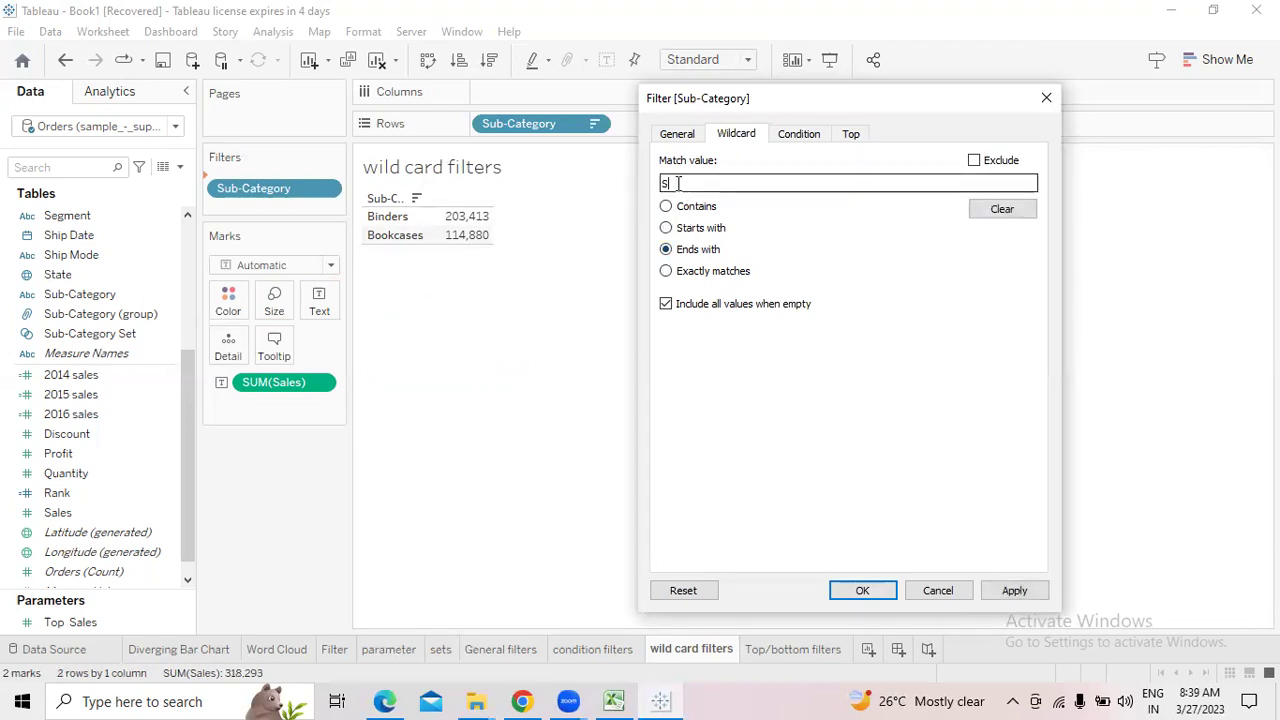
pyautogui.click(1015, 591)
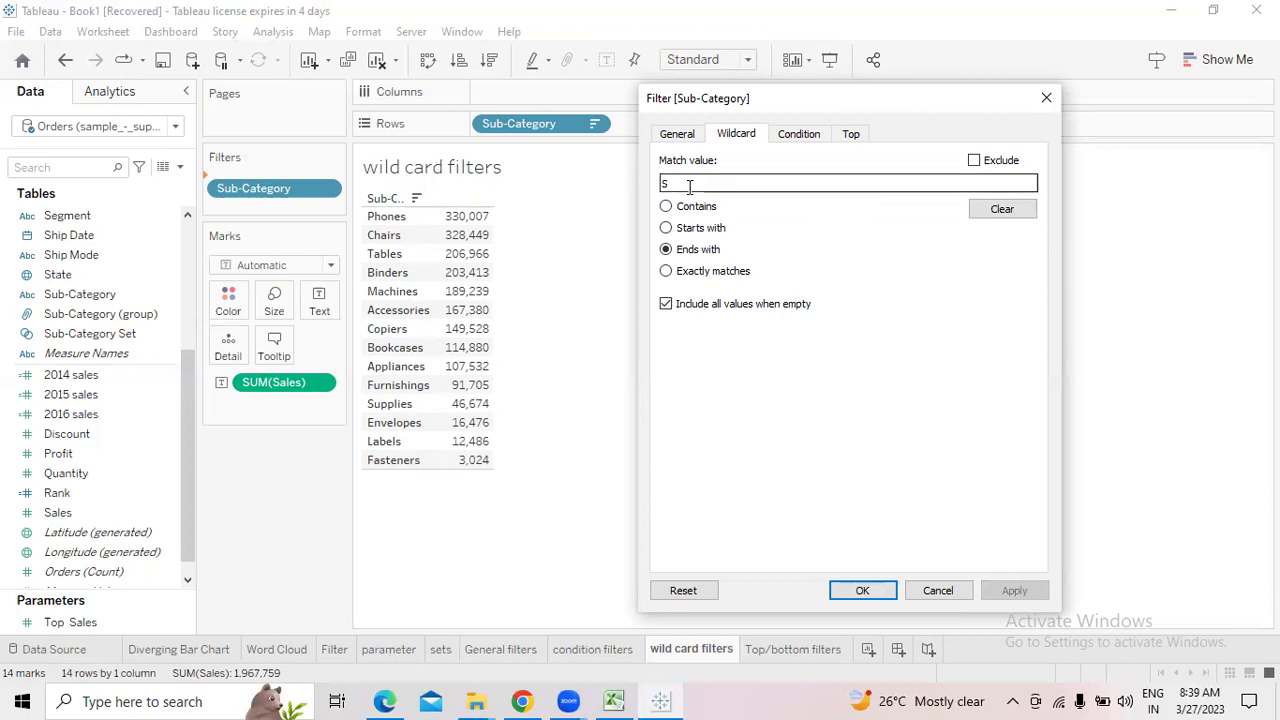
# Set the Sub-Category wildcard to Exactly matches with the match value "Phones" and apply it
pyautogui.click(666, 271)
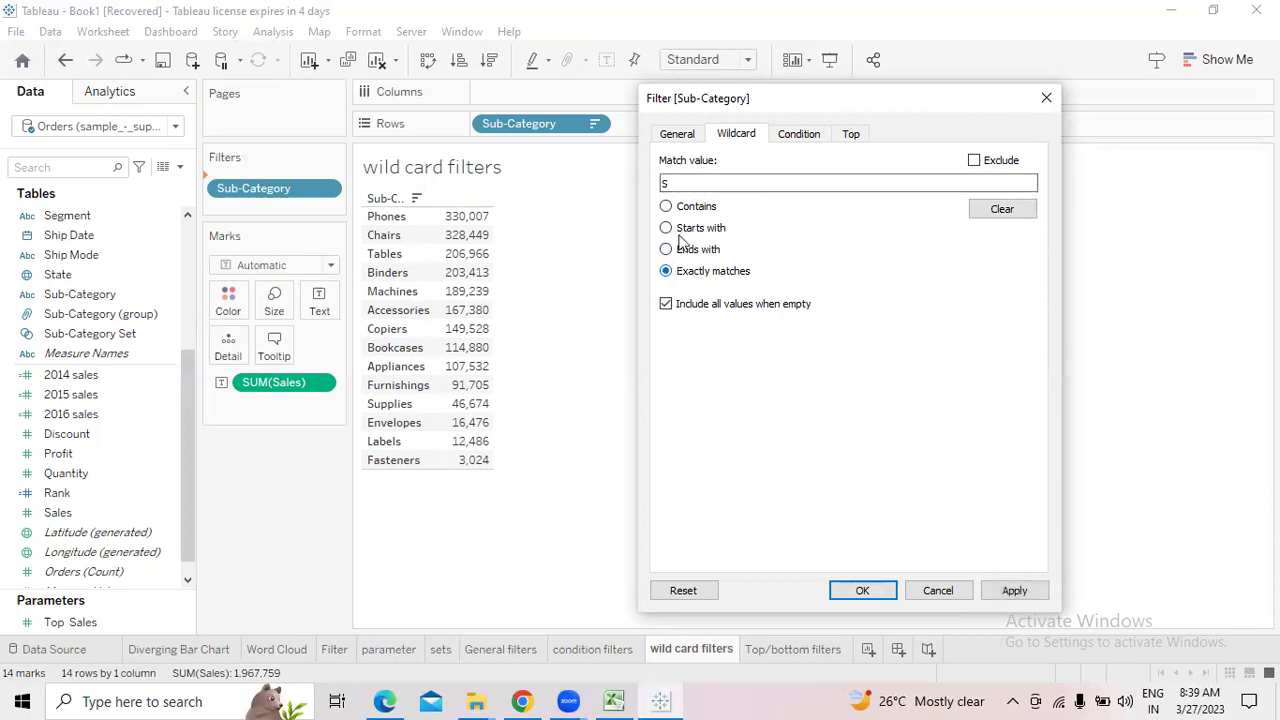
pyautogui.click(674, 183)
pyautogui.press('BackSpace')
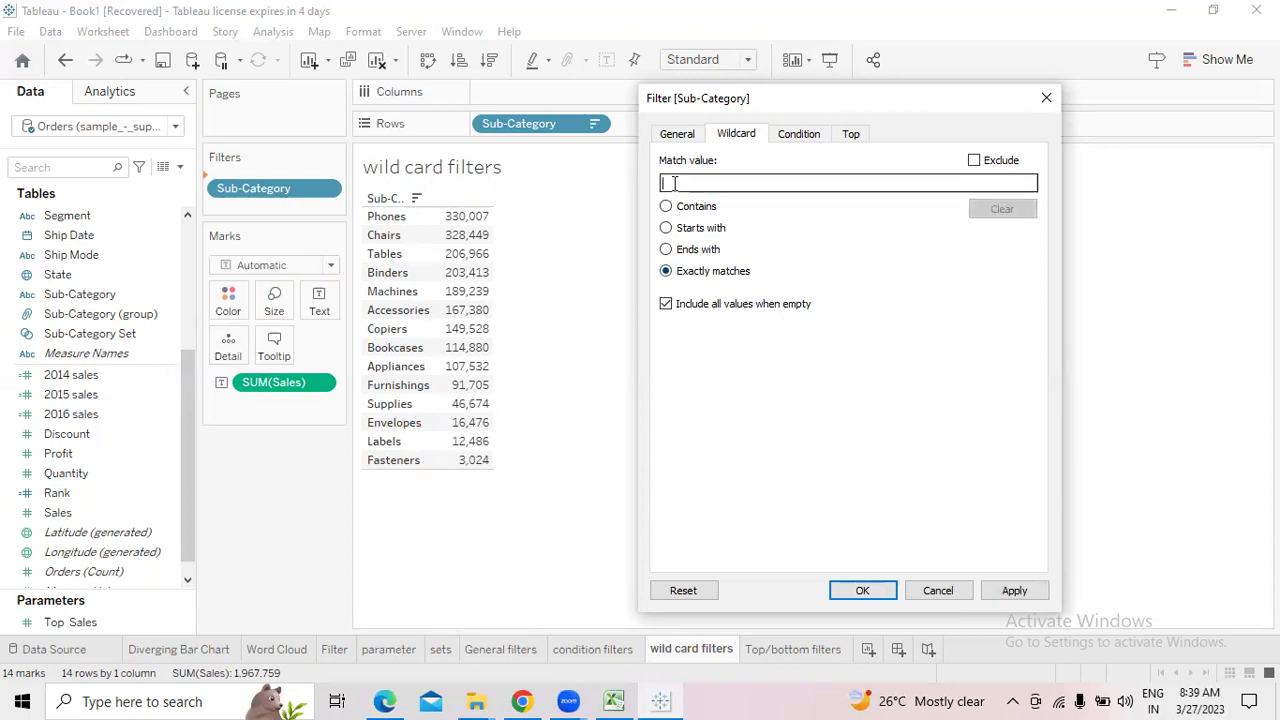
pyautogui.write('s')
pyautogui.press('BackSpace')
pyautogui.write('P')
pyautogui.write('hones')
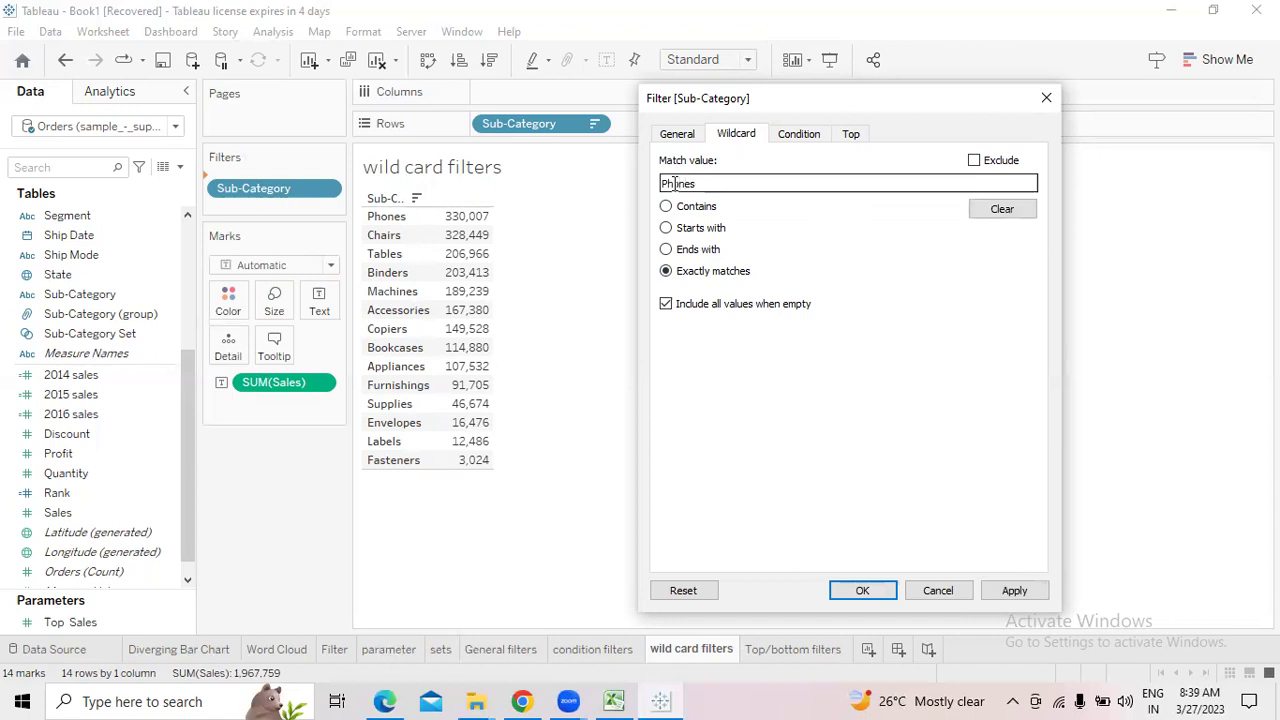
pyautogui.click(1018, 594)
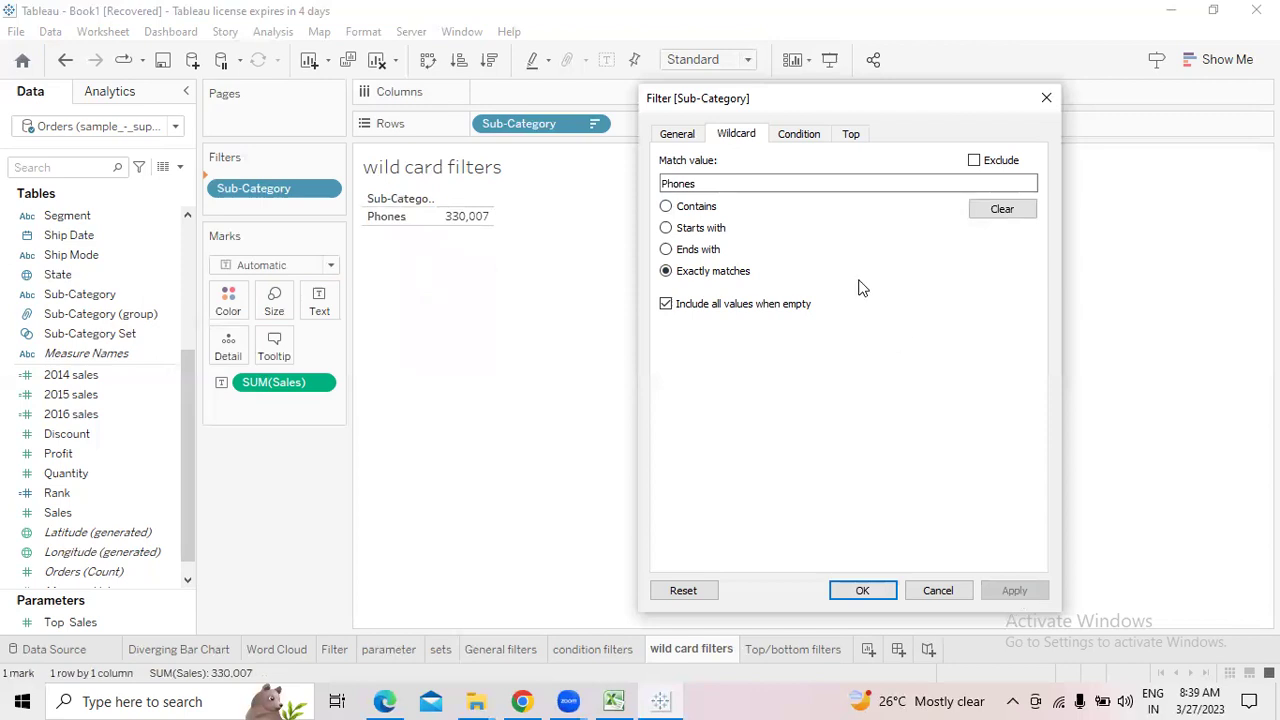
# Exclude sub-categories that match "Phones" and apply, and also apply the Does not end with option for the same value
pyautogui.click(974, 161)
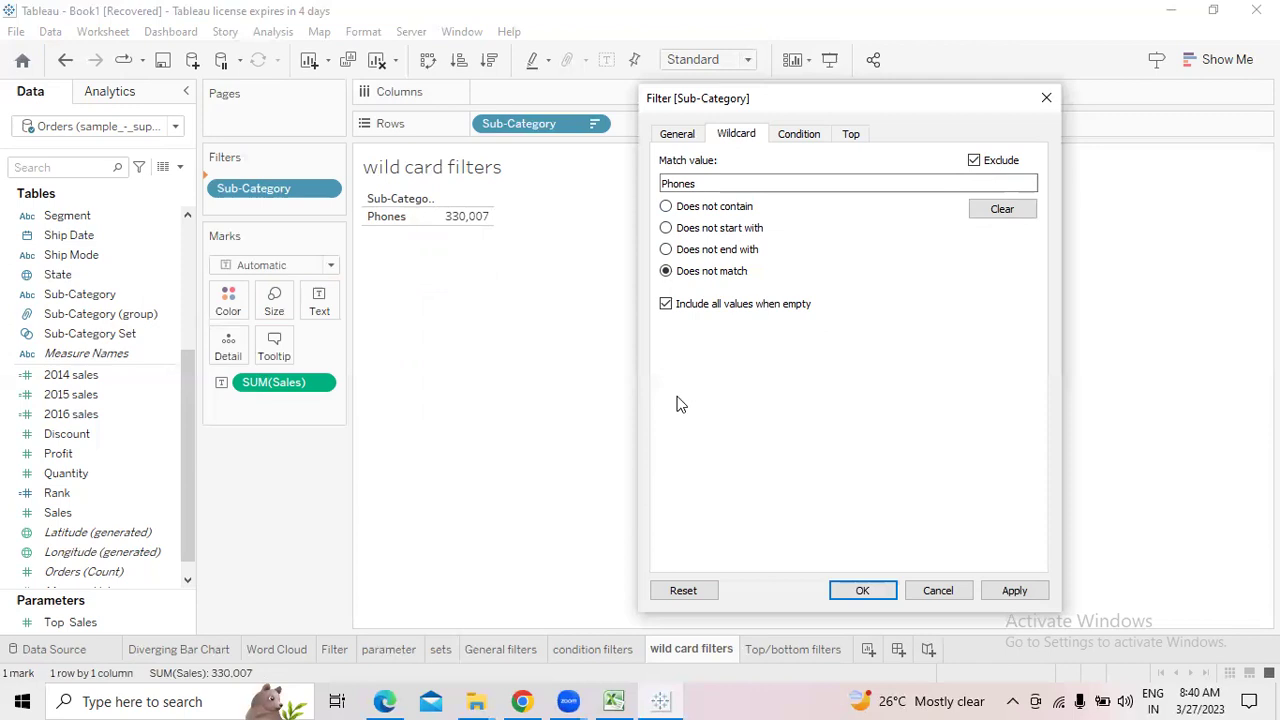
pyautogui.click(1014, 591)
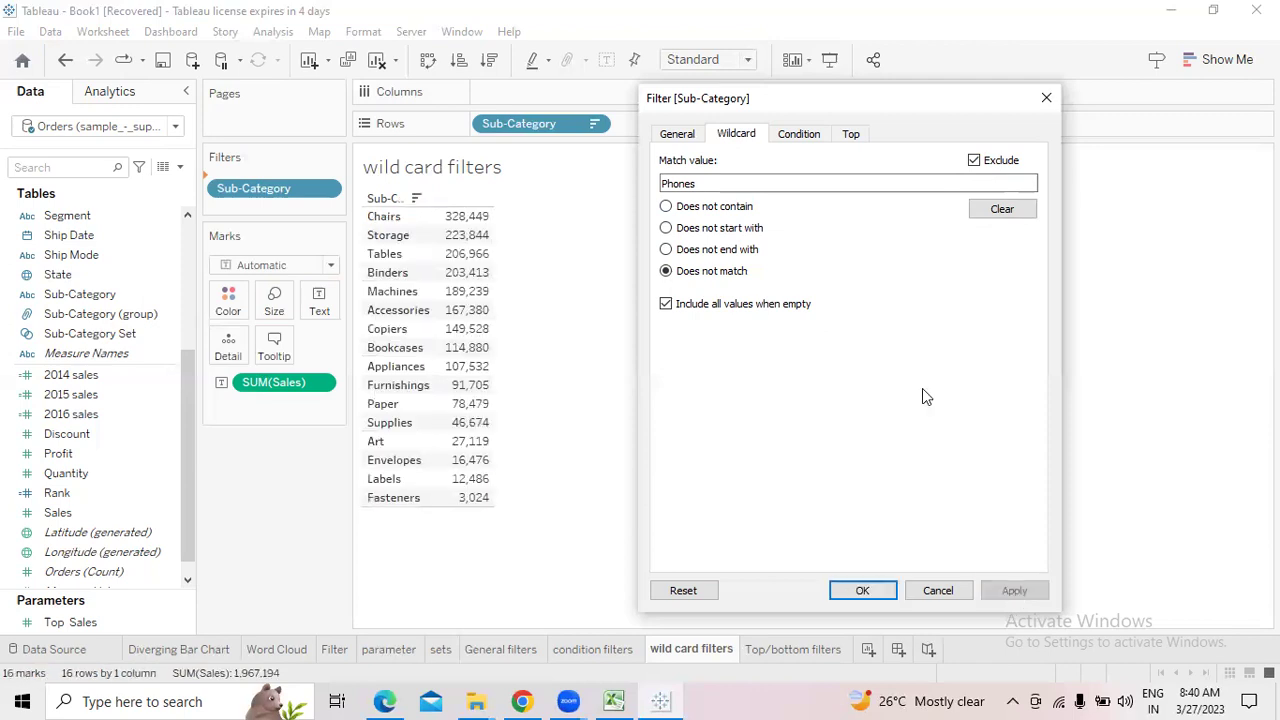
pyautogui.click(666, 250)
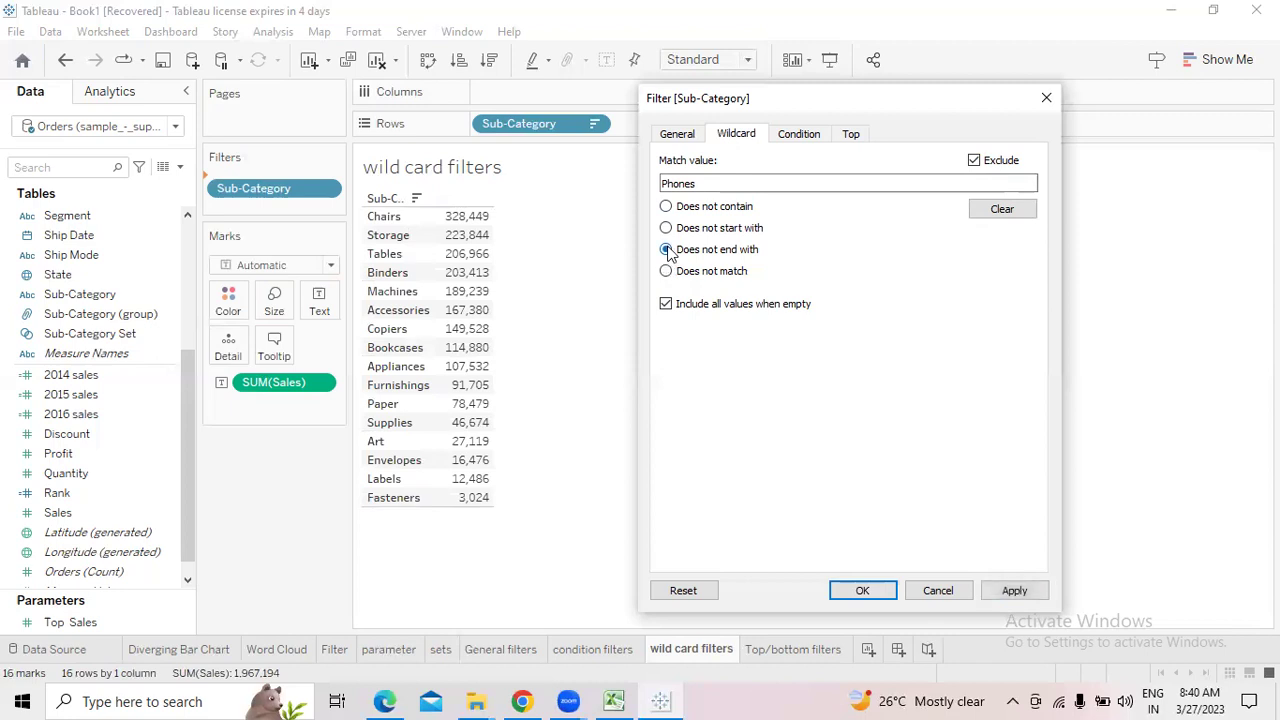
pyautogui.click(678, 188)
pyautogui.click(1016, 591)
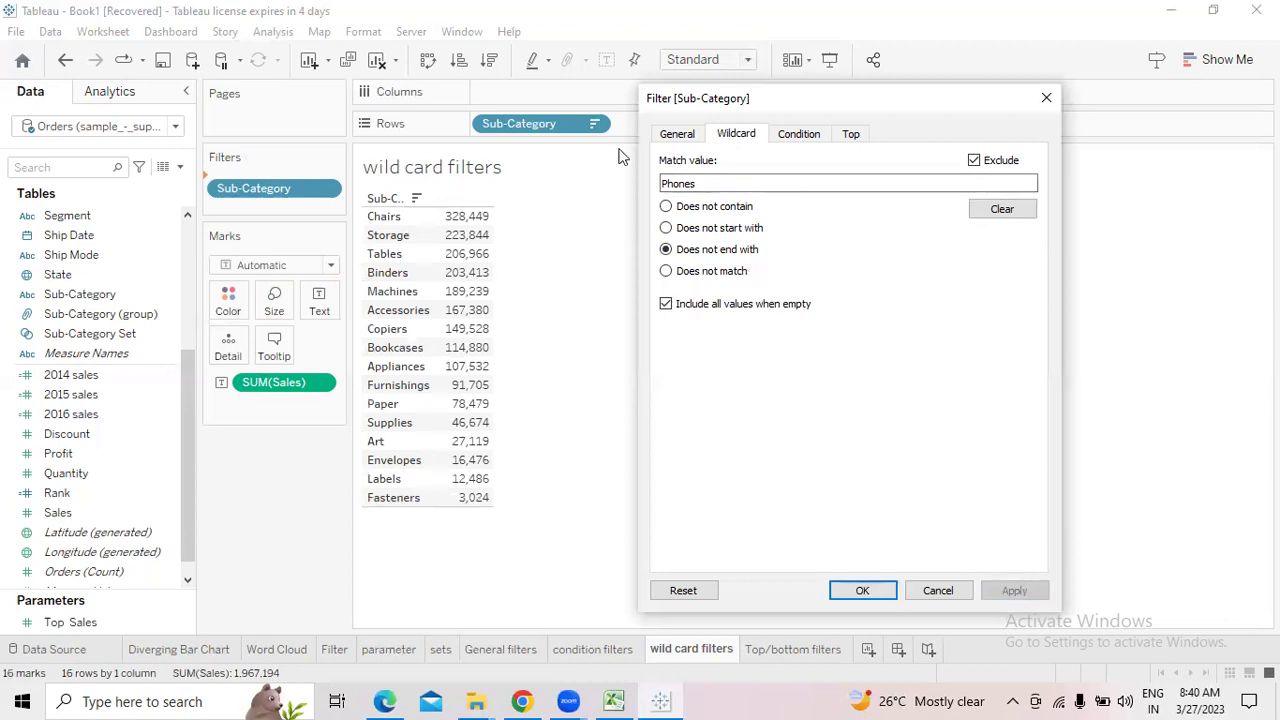
# Replace the excluding wildcard's match value with "s" and apply it as Does not end with
pyautogui.click(708, 183)
pyautogui.press('BackSpace')
pyautogui.press('BackSpace')
pyautogui.press('BackSpace')
pyautogui.press('BackSpace')
pyautogui.press('BackSpace')
pyautogui.press('BackSpace')
pyautogui.write('s')
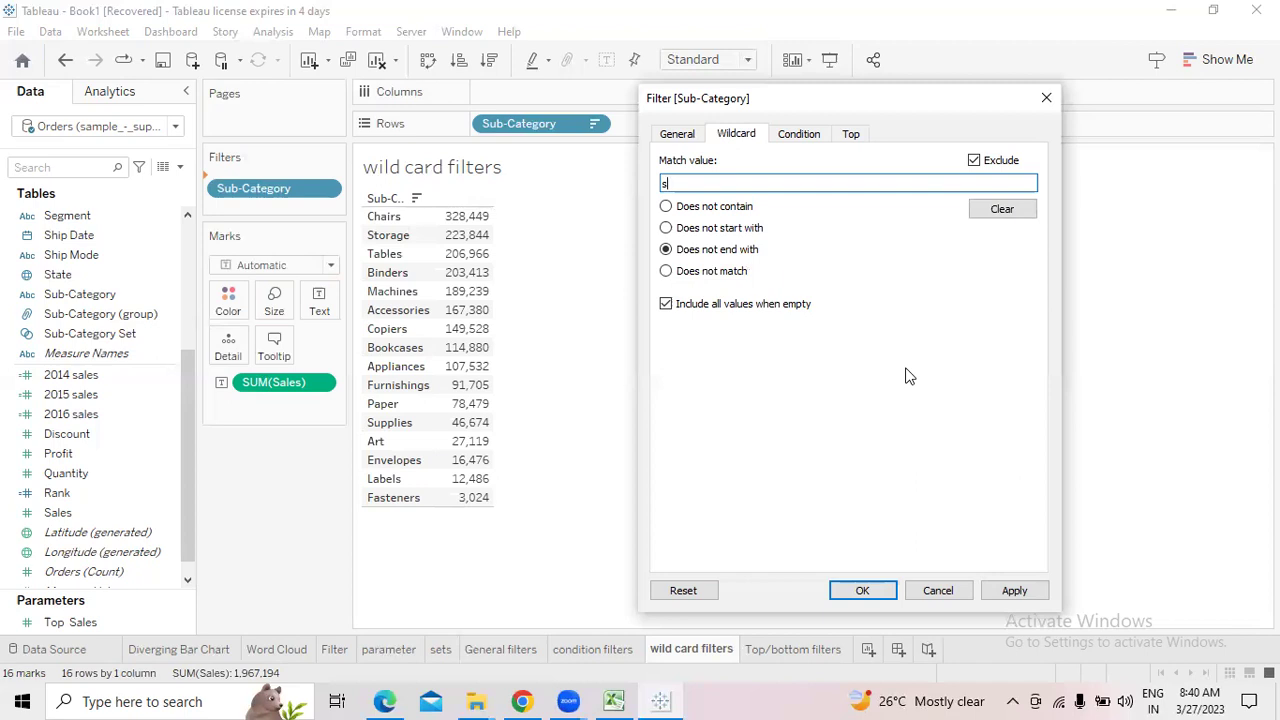
pyautogui.click(1013, 590)
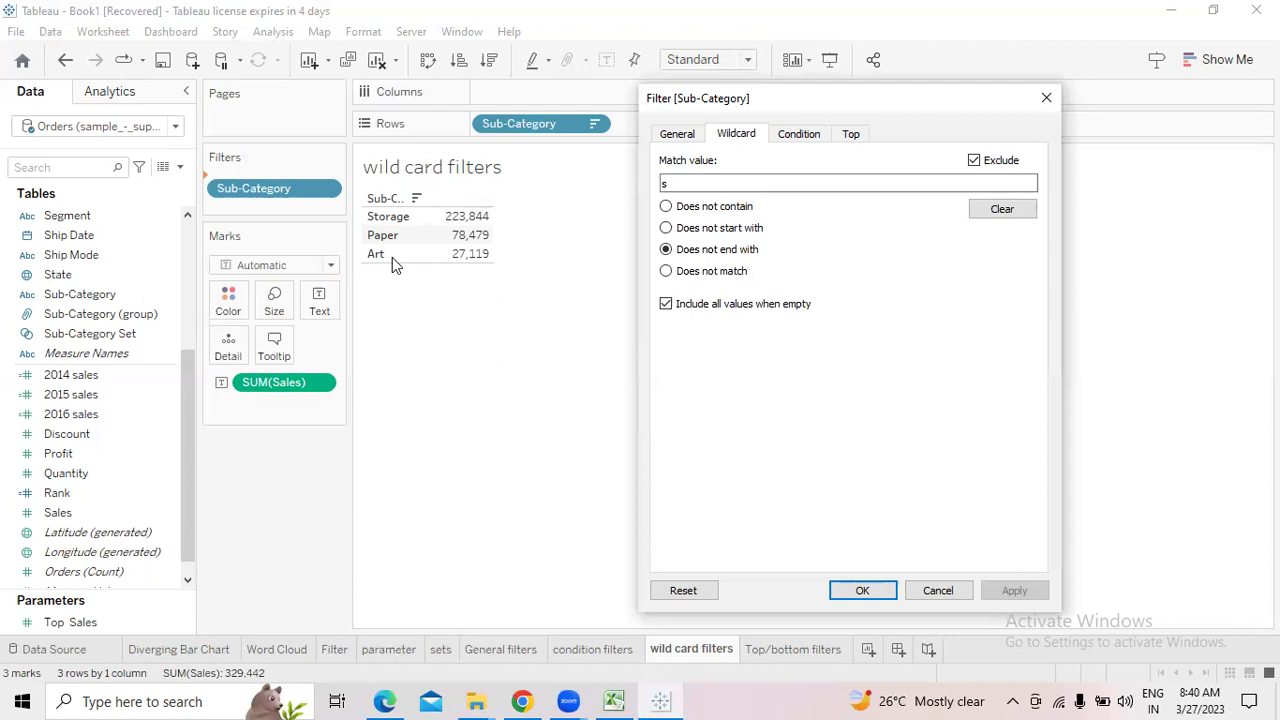
# Apply the excluding wildcard for "s" first as Does not start with and again as Does not contain
pyautogui.click(666, 228)
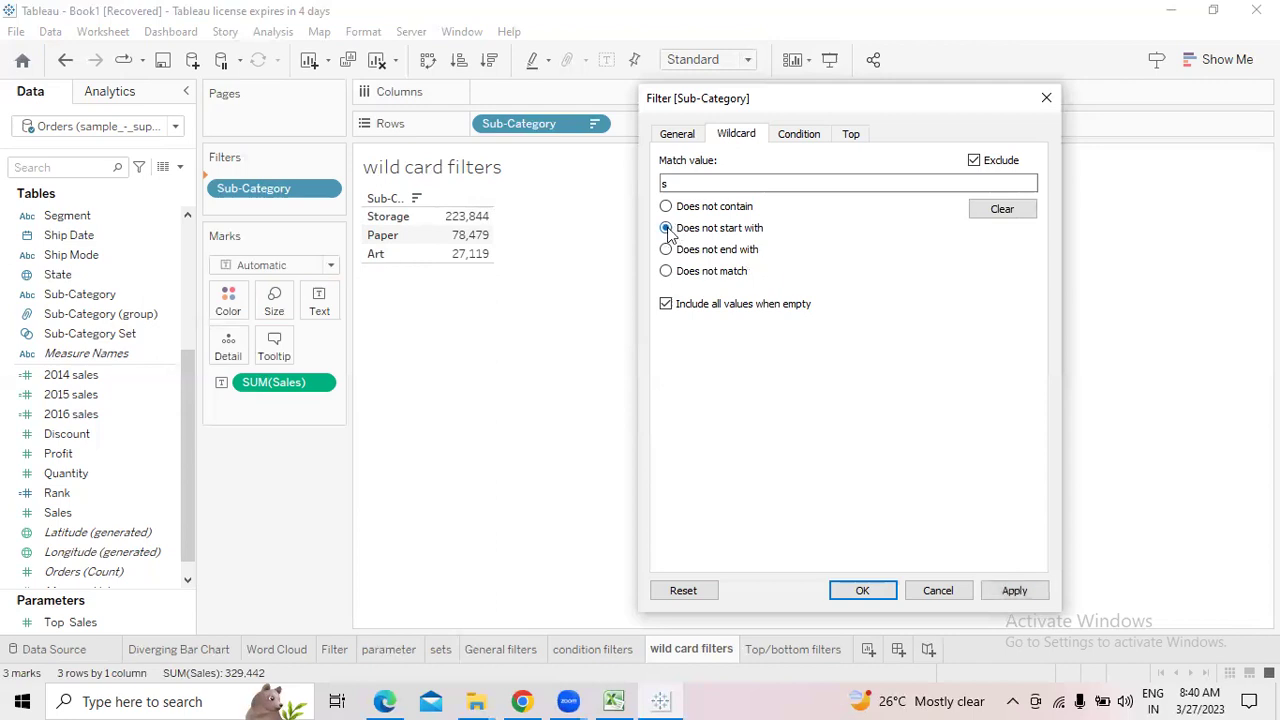
pyautogui.click(1015, 591)
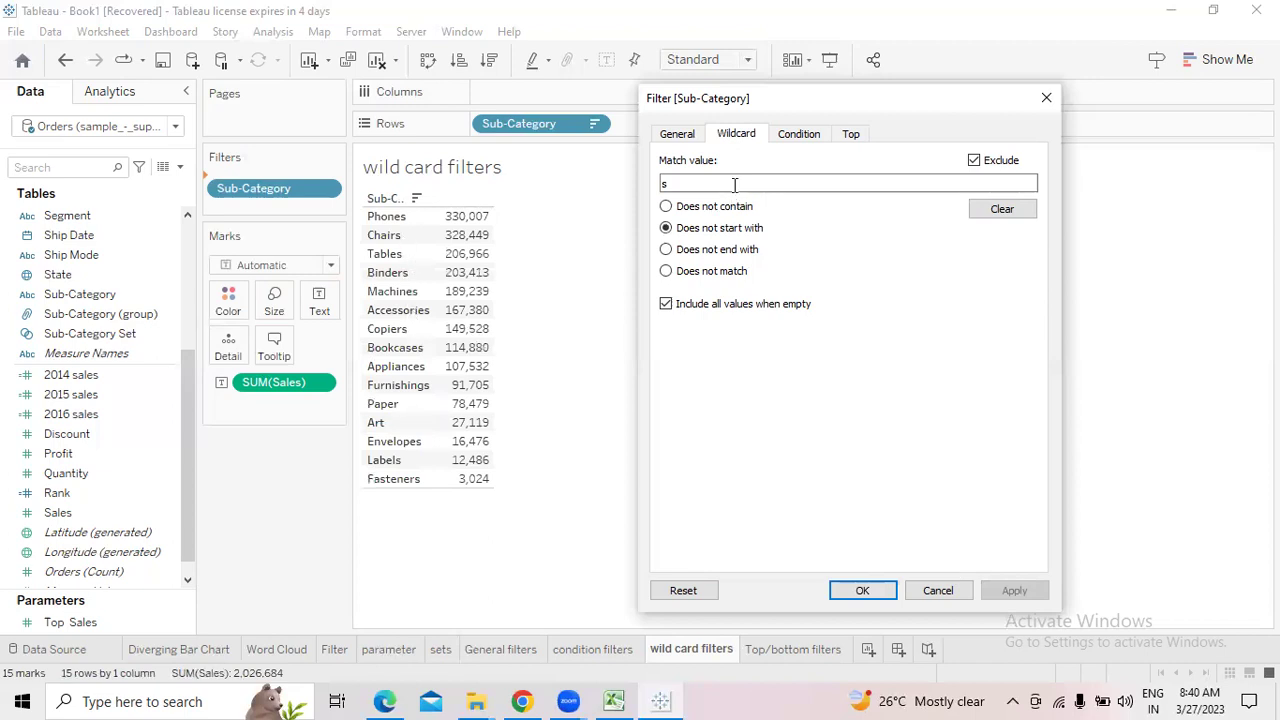
pyautogui.click(667, 208)
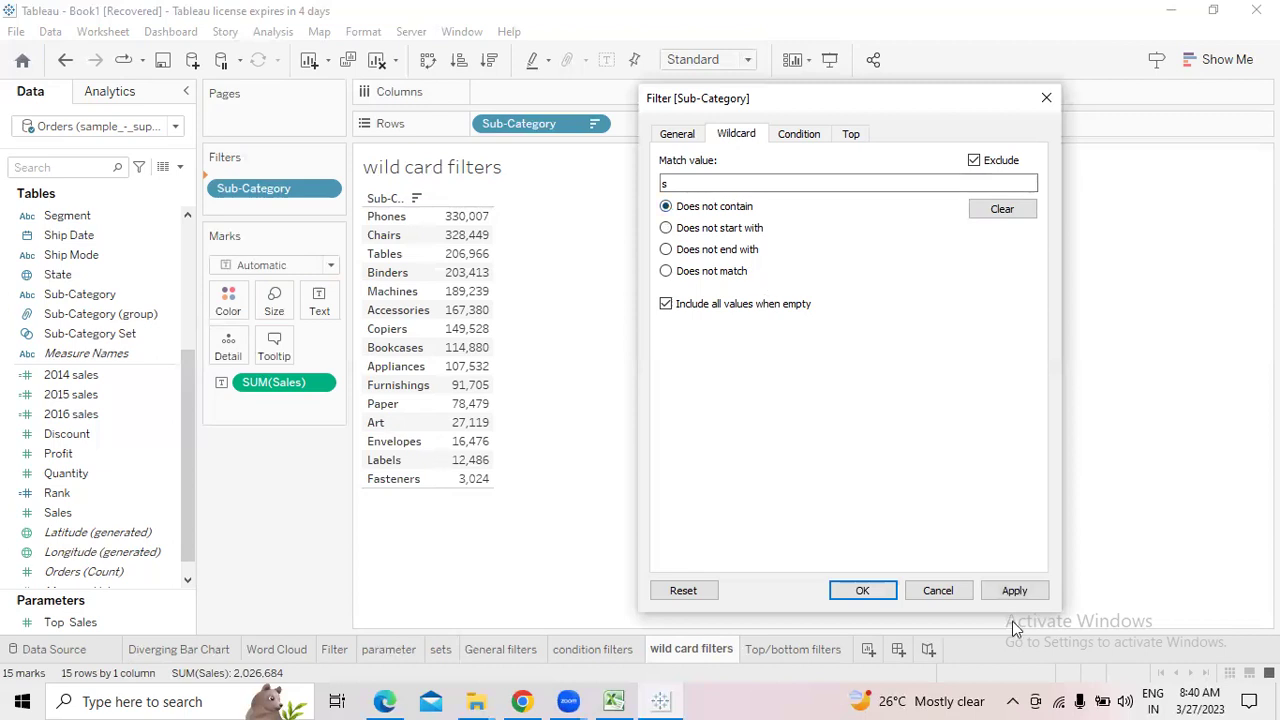
pyautogui.click(1015, 591)
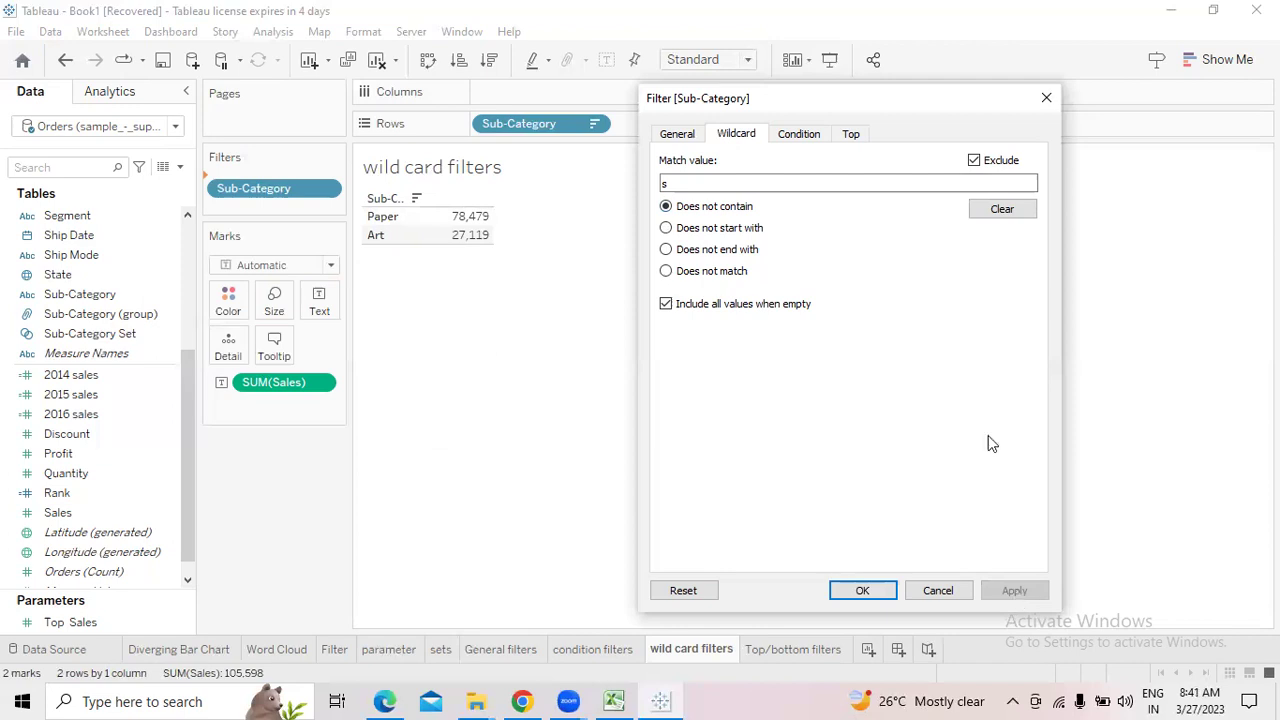
# Turn off exclusion for the "s" wildcard, review the general, condition and top settings, and accept the Sub-Category filter
pyautogui.click(974, 161)
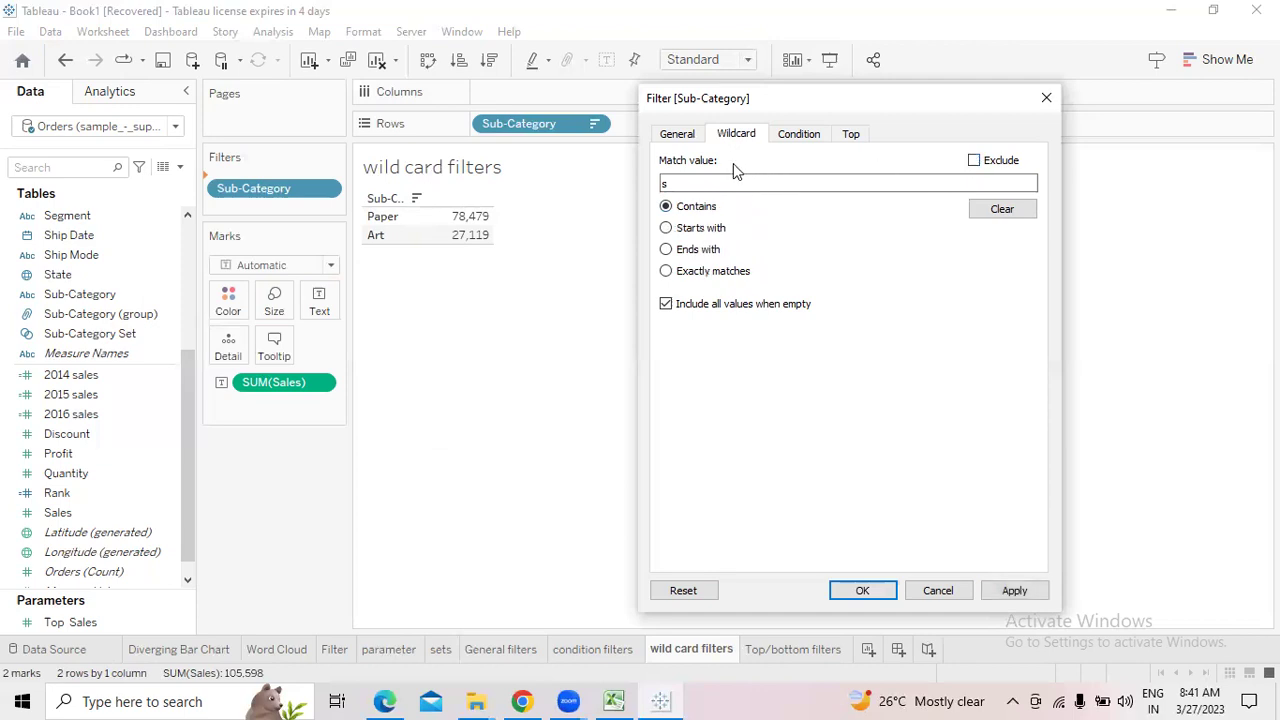
pyautogui.click(678, 136)
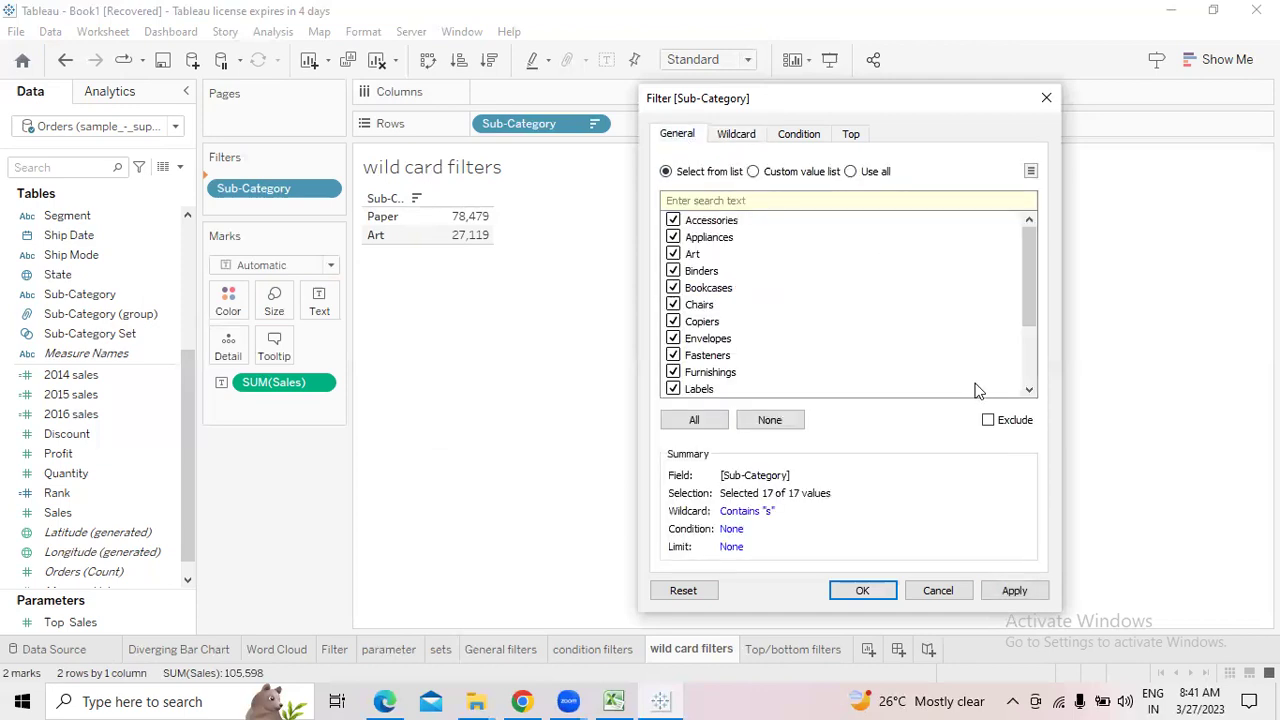
pyautogui.click(799, 136)
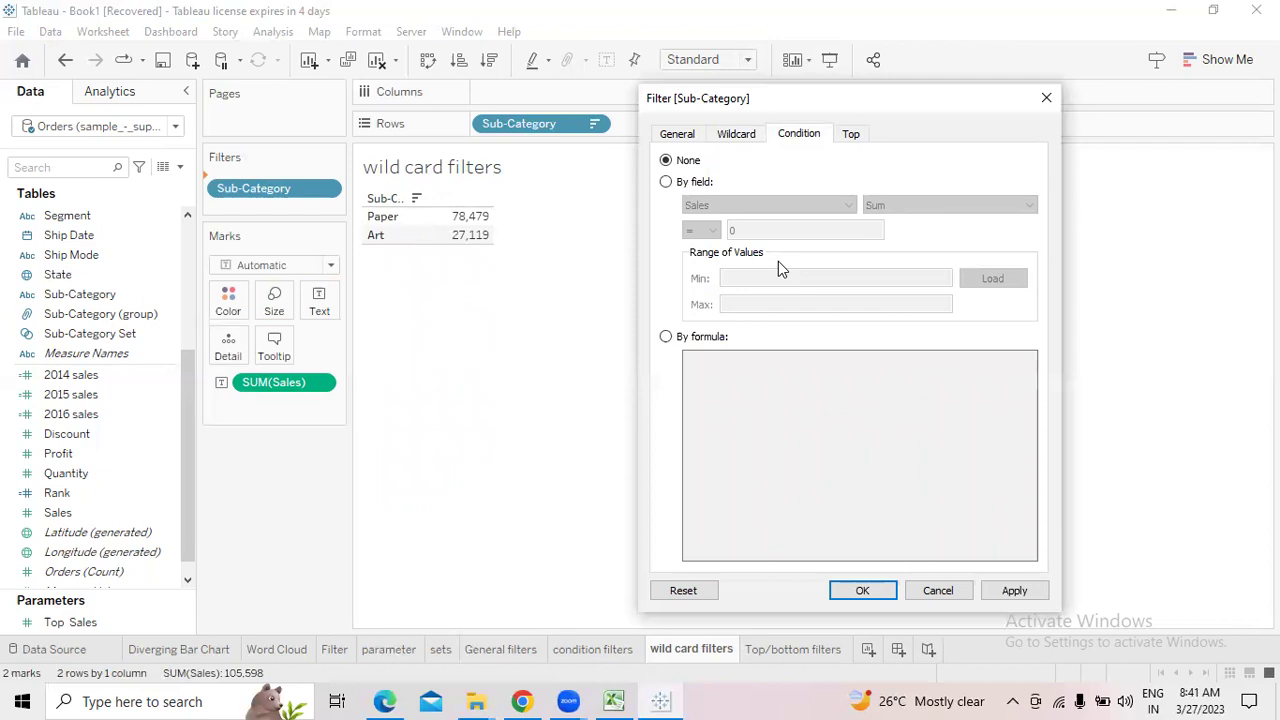
pyautogui.click(851, 135)
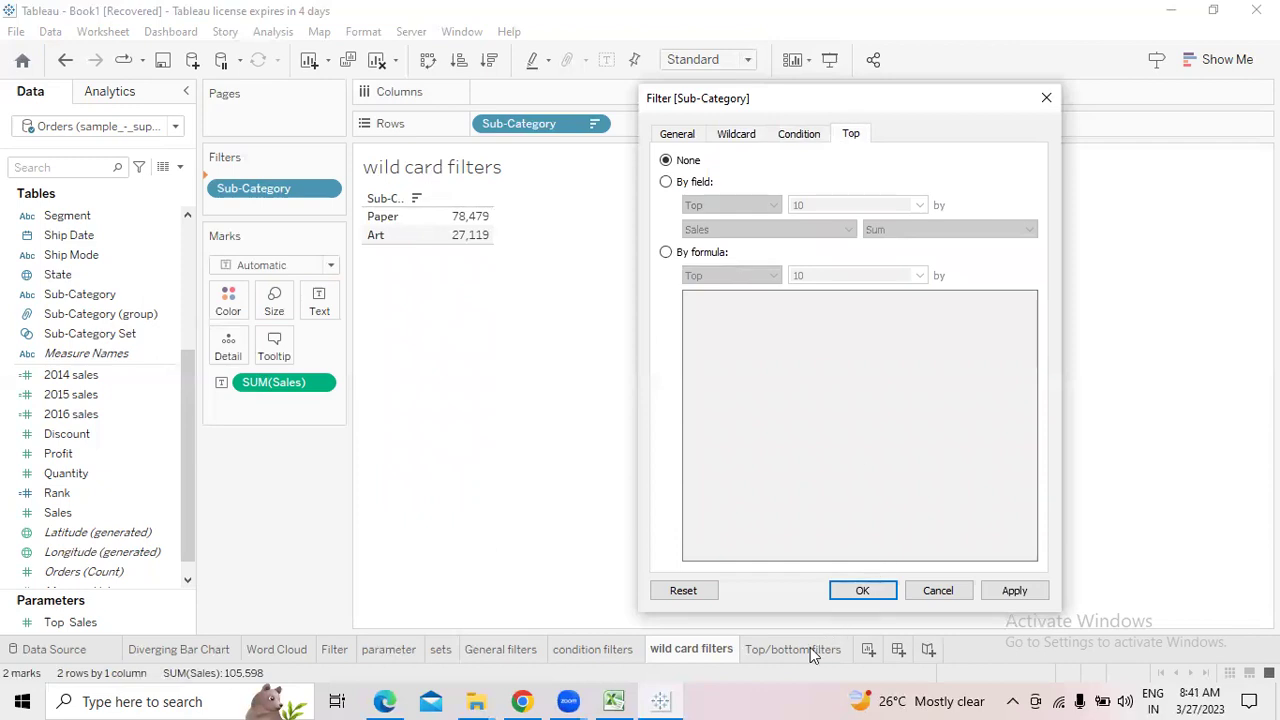
pyautogui.click(866, 596)
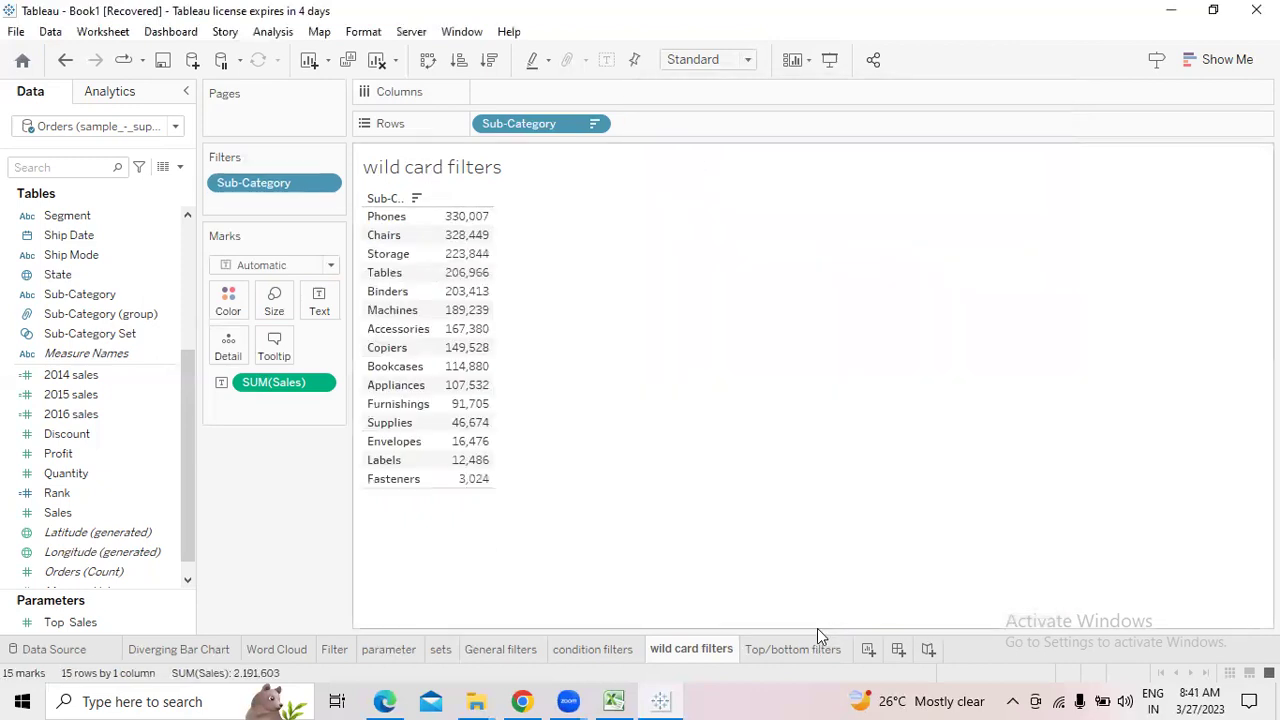
# On the Top/bottom filters sheet, build a text table of Profit by Sub-Category, sorted in descending order
pyautogui.click(786, 652)
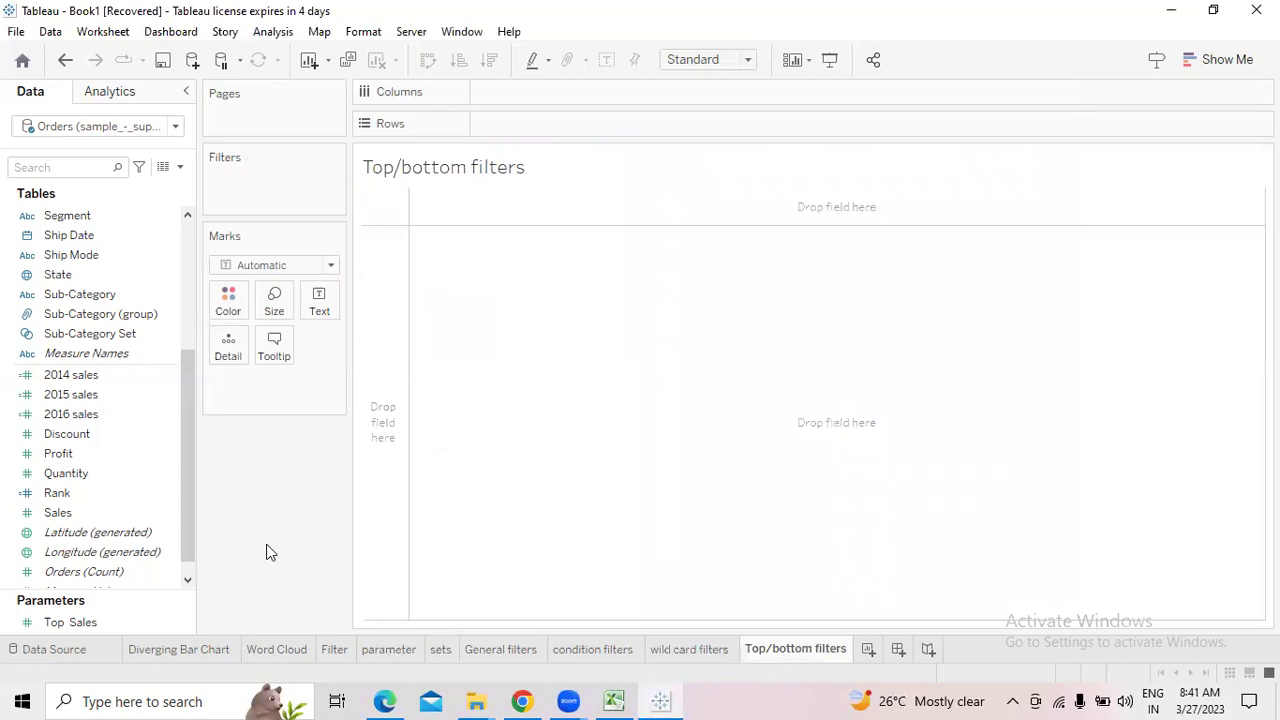
pyautogui.moveTo(90, 298); pyautogui.dragTo(521, 124)
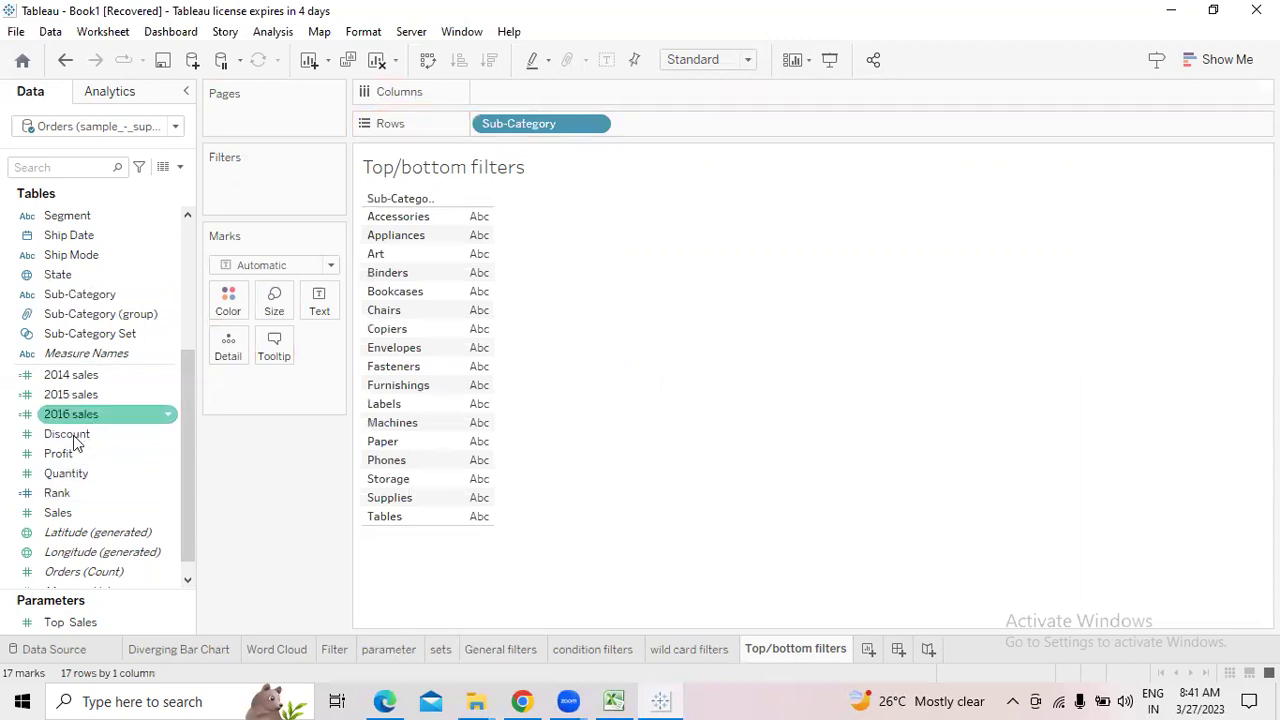
pyautogui.moveTo(60, 456); pyautogui.dragTo(463, 340)
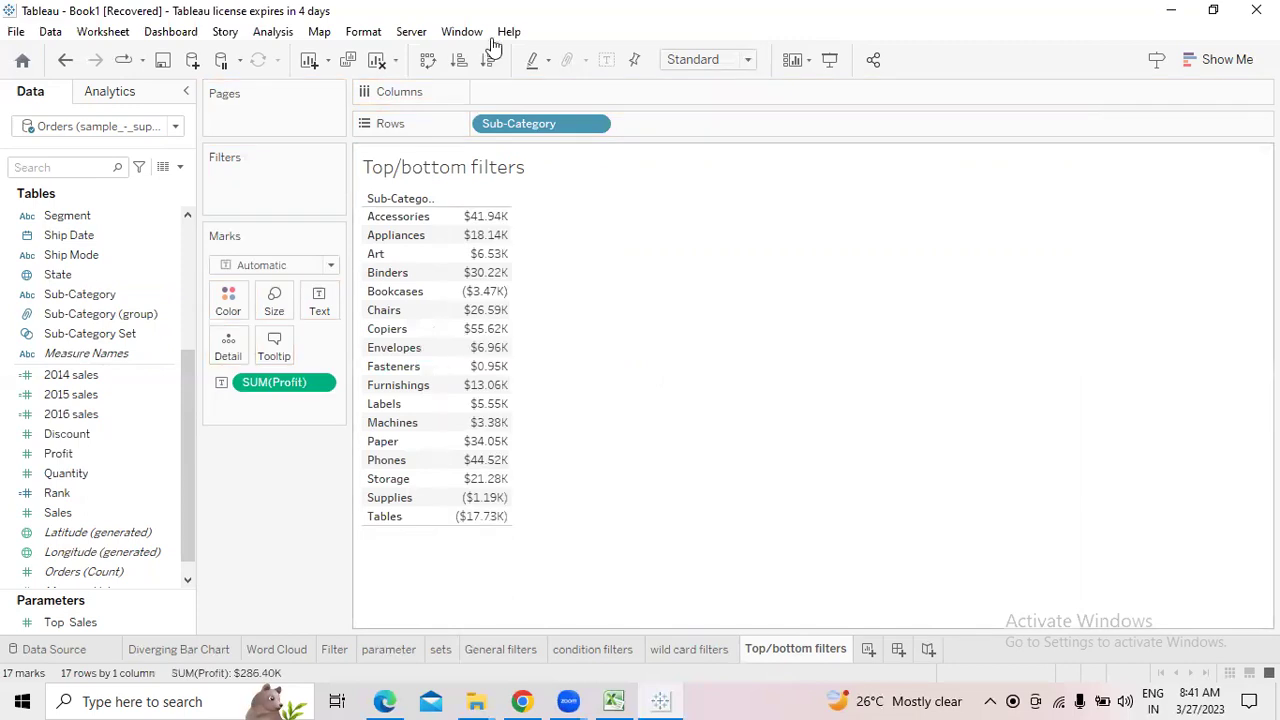
pyautogui.click(490, 61)
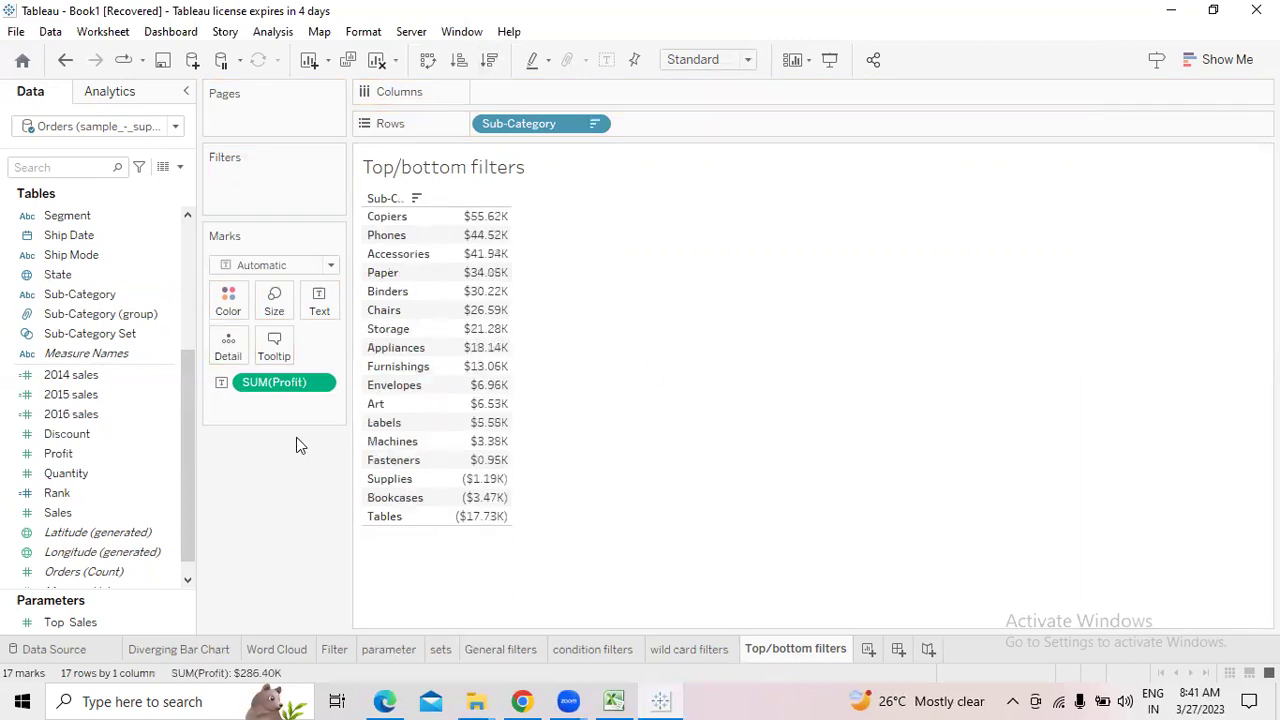
# Set the default number format of the Profit field to Automatic
pyautogui.click(166, 455)
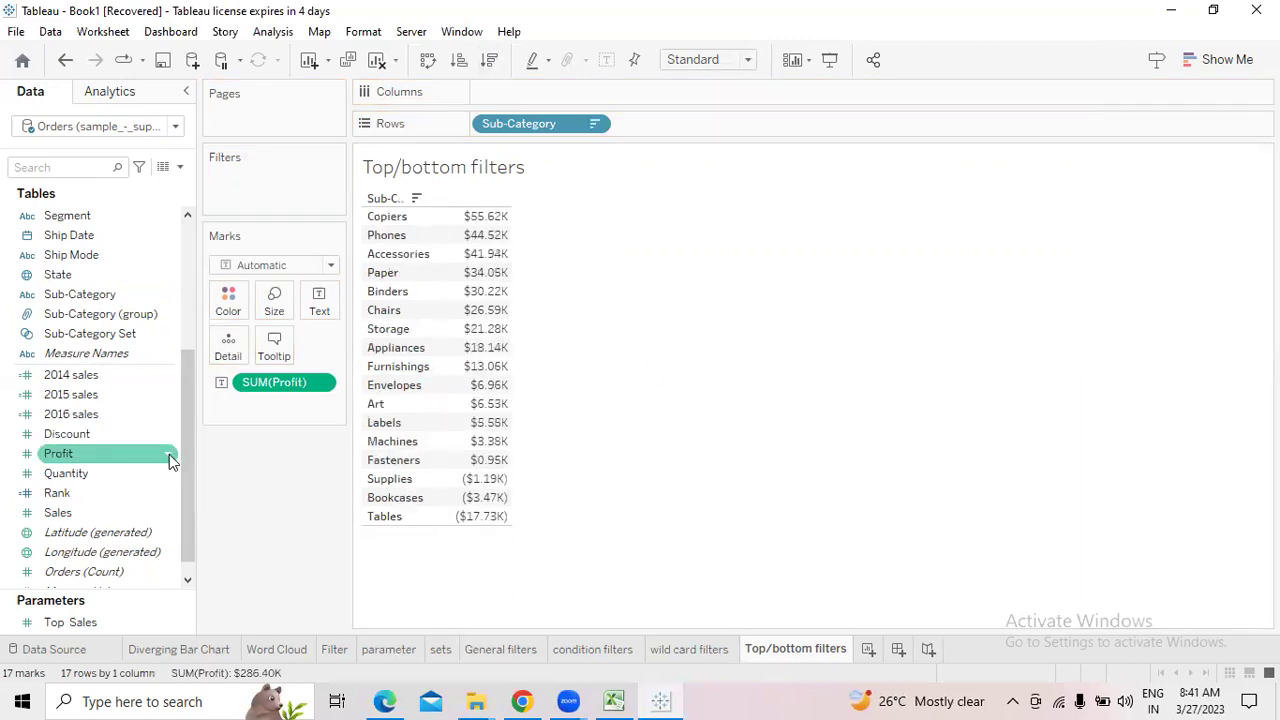
pyautogui.click(168, 455)
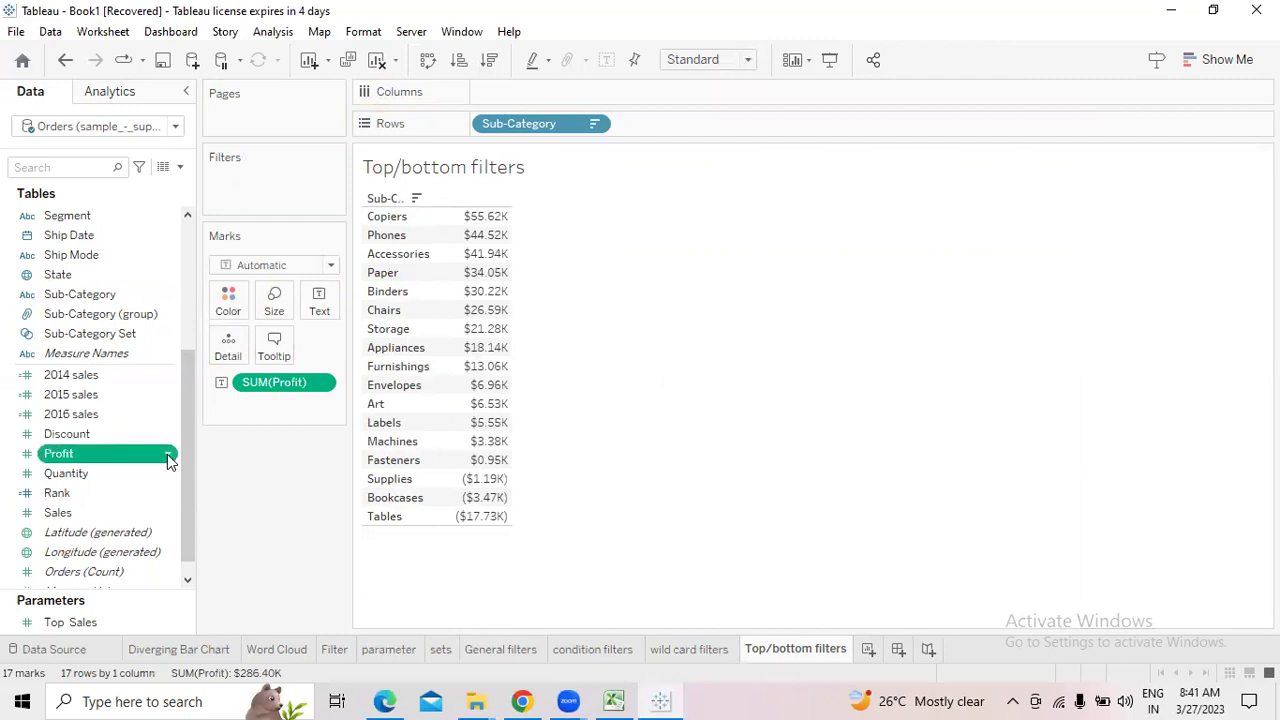
pyautogui.click(168, 455)
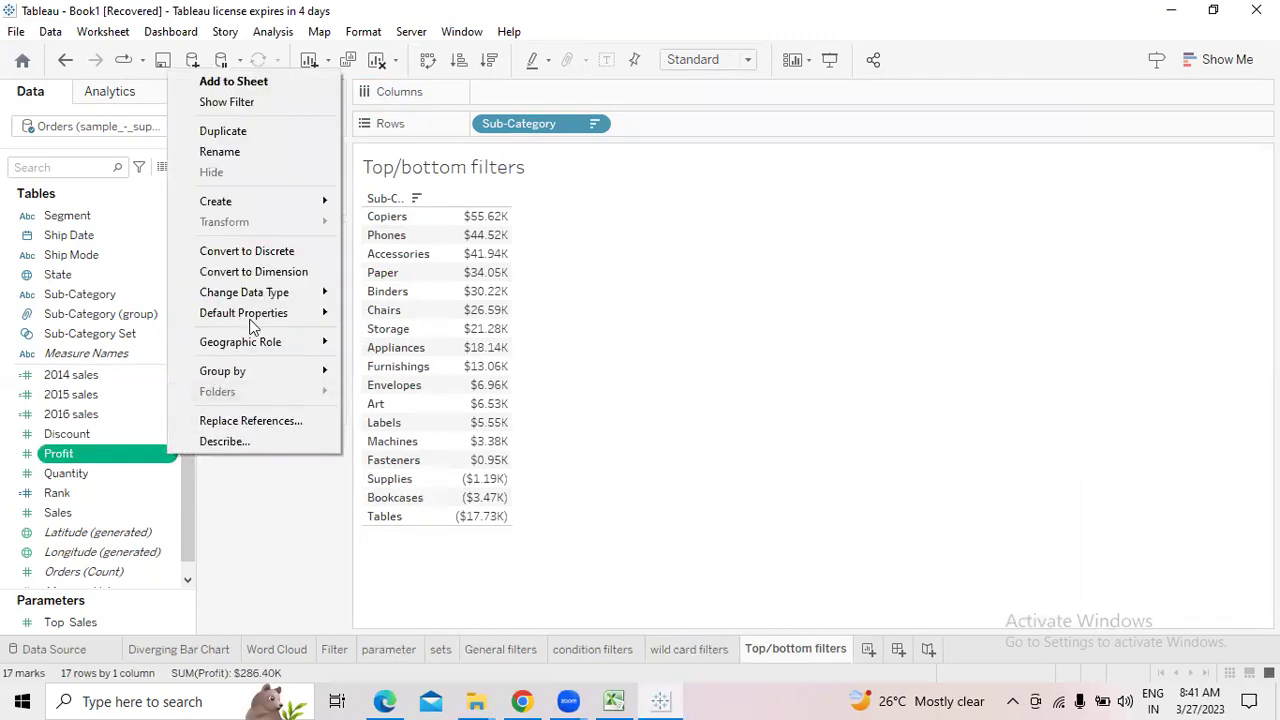
pyautogui.moveTo(259, 315)
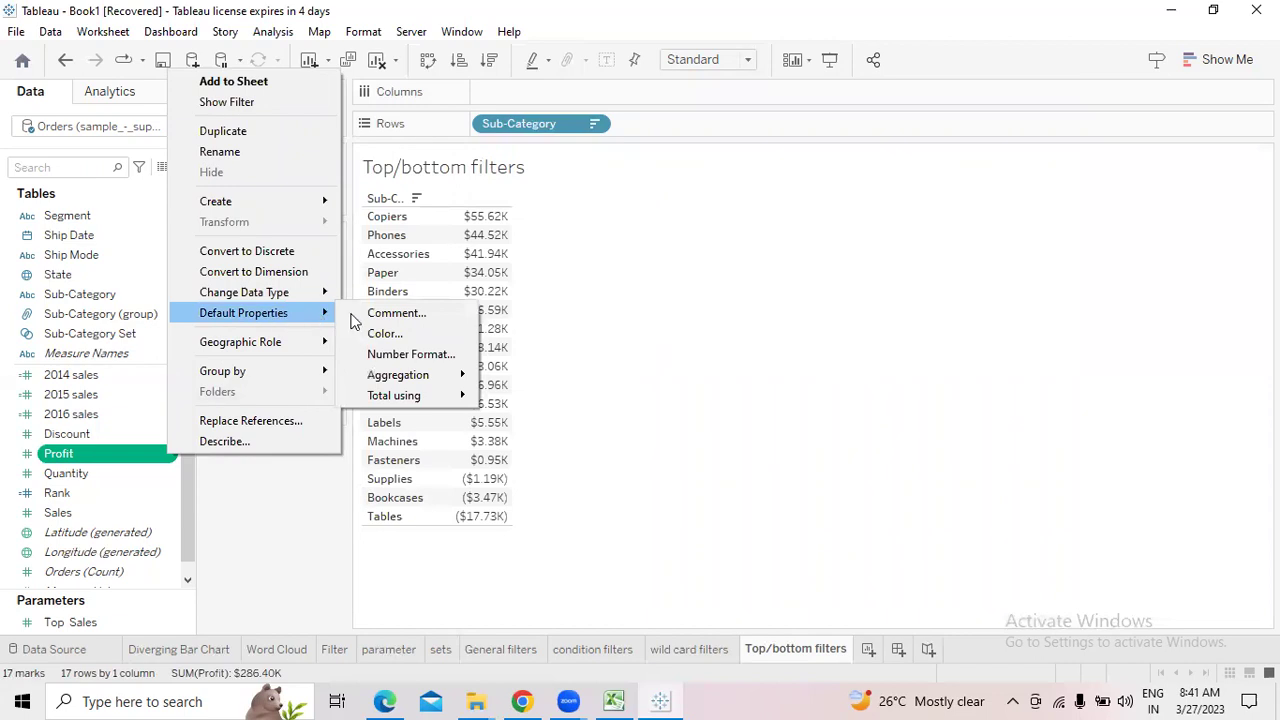
pyautogui.click(401, 354)
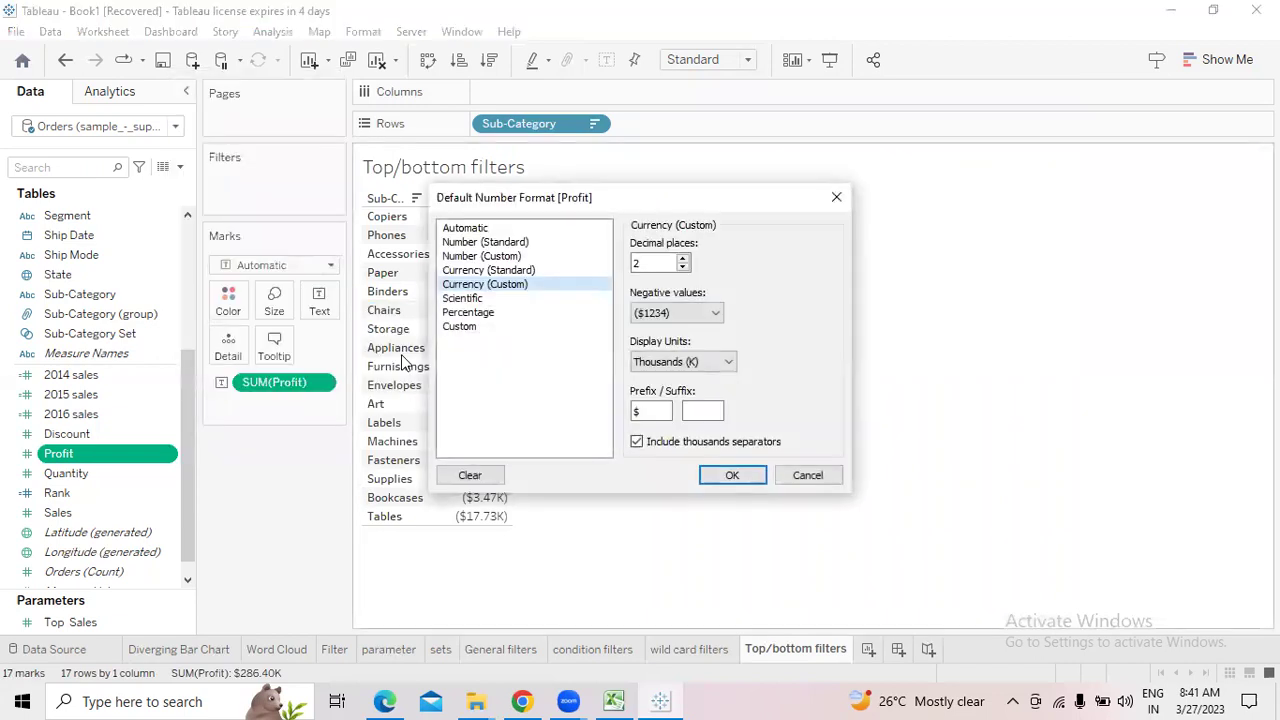
pyautogui.click(468, 230)
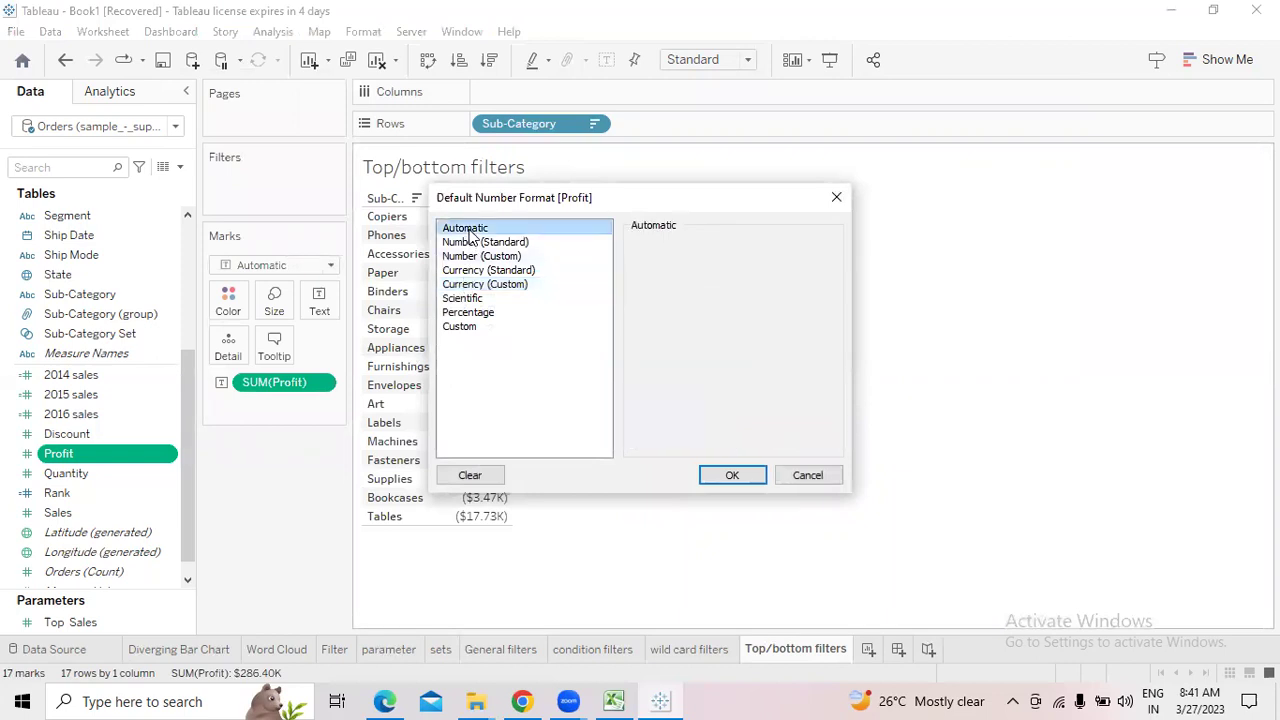
pyautogui.click(731, 478)
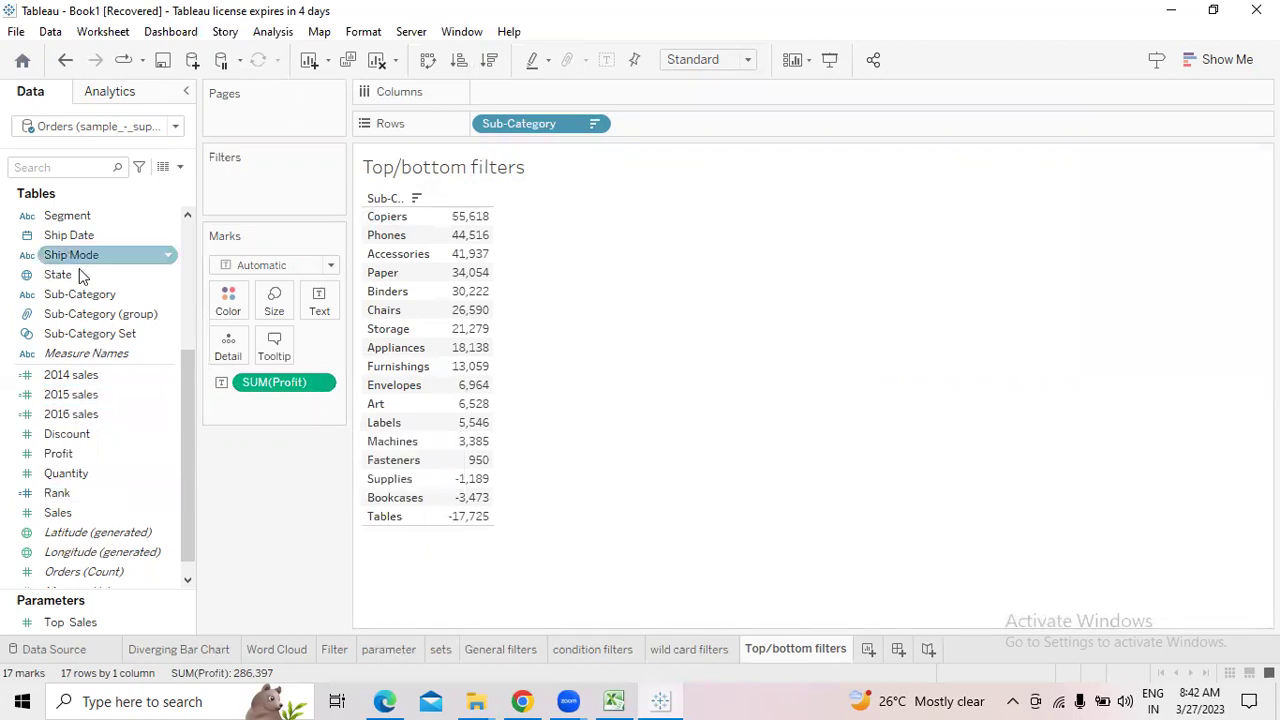
# Add a Sub-Category filter that keeps only the top 5 by sum of Profit
pyautogui.moveTo(84, 296); pyautogui.dragTo(242, 178)
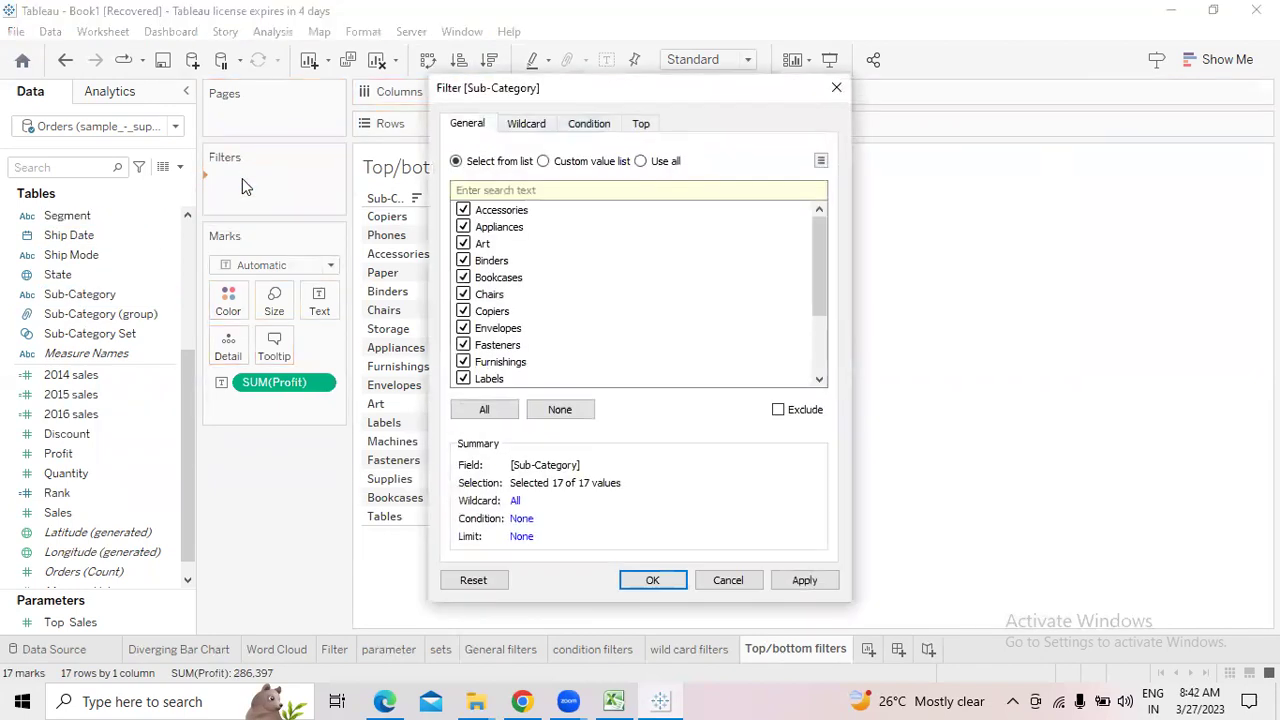
pyautogui.click(640, 124)
pyautogui.click(456, 172)
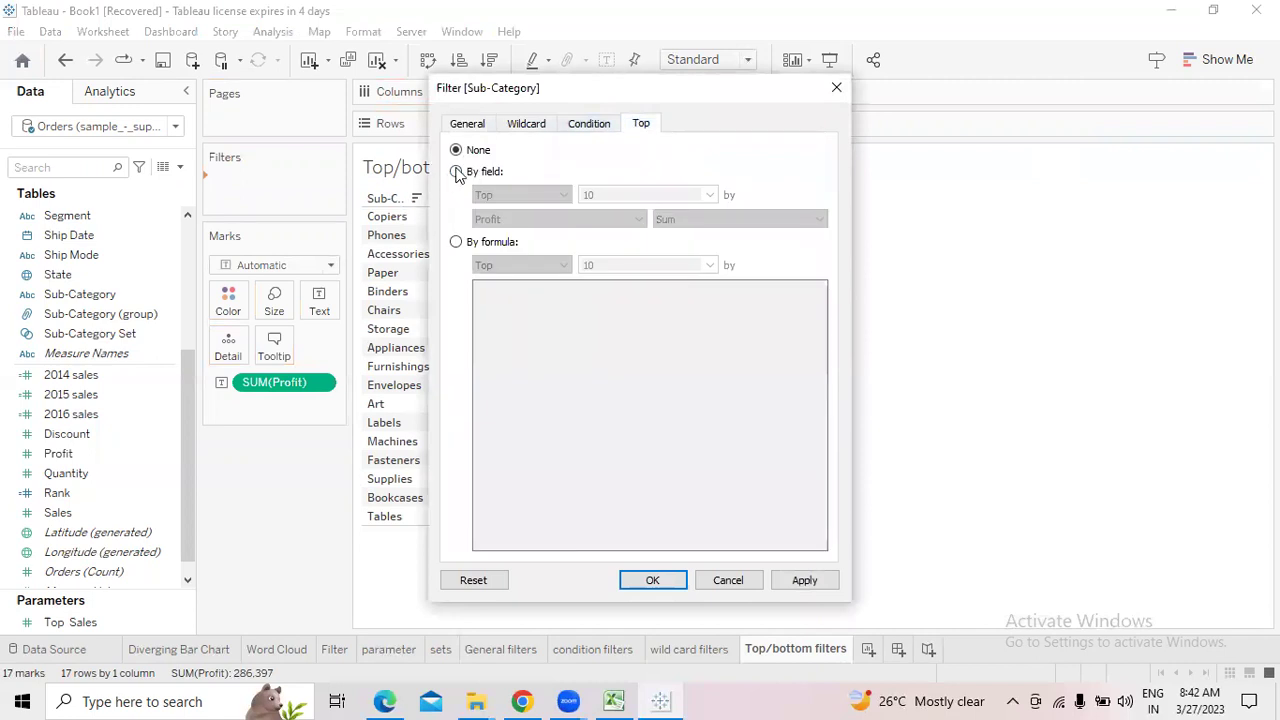
pyautogui.press('BackSpace')
pyautogui.press('BackSpace')
pyautogui.write('5')
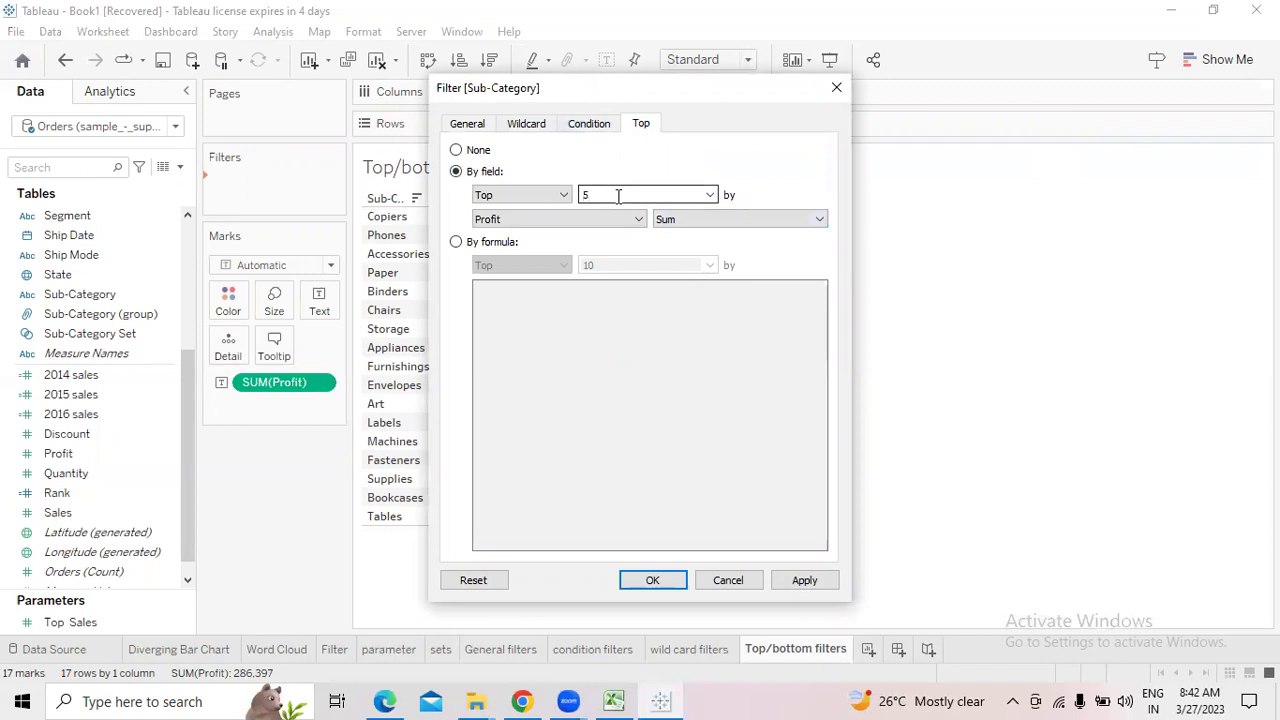
pyautogui.click(806, 582)
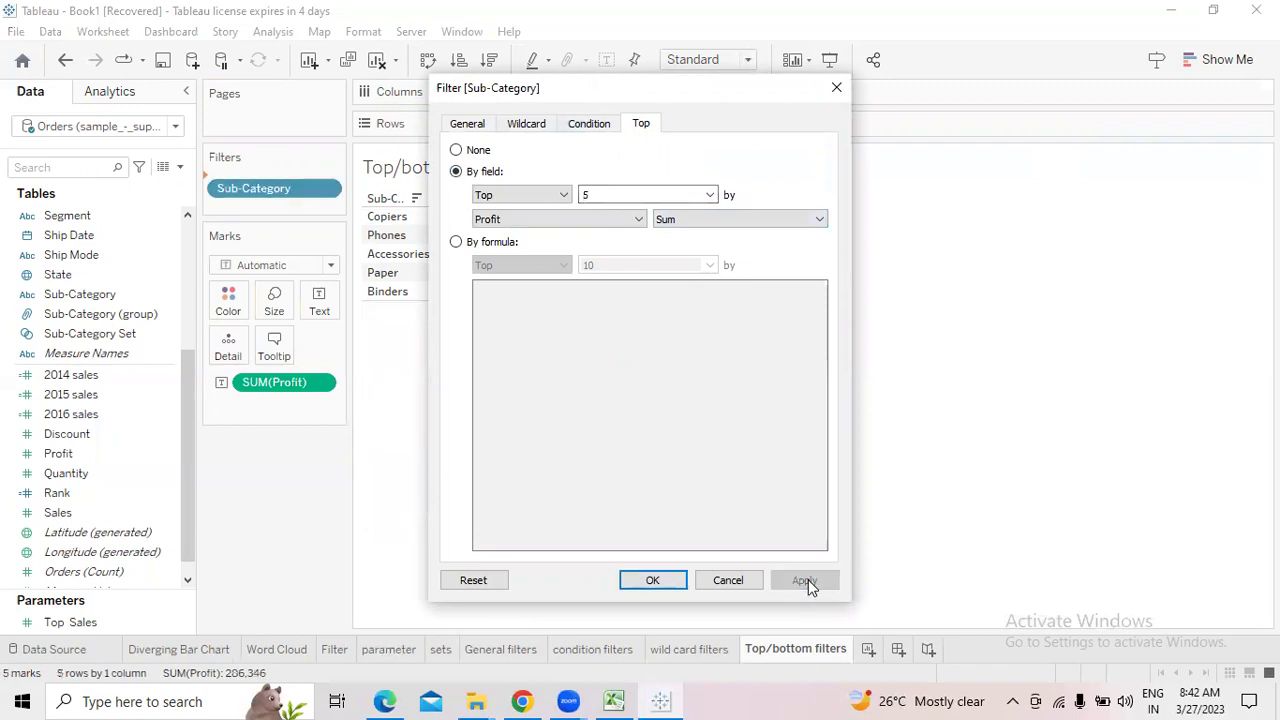
pyautogui.click(655, 580)
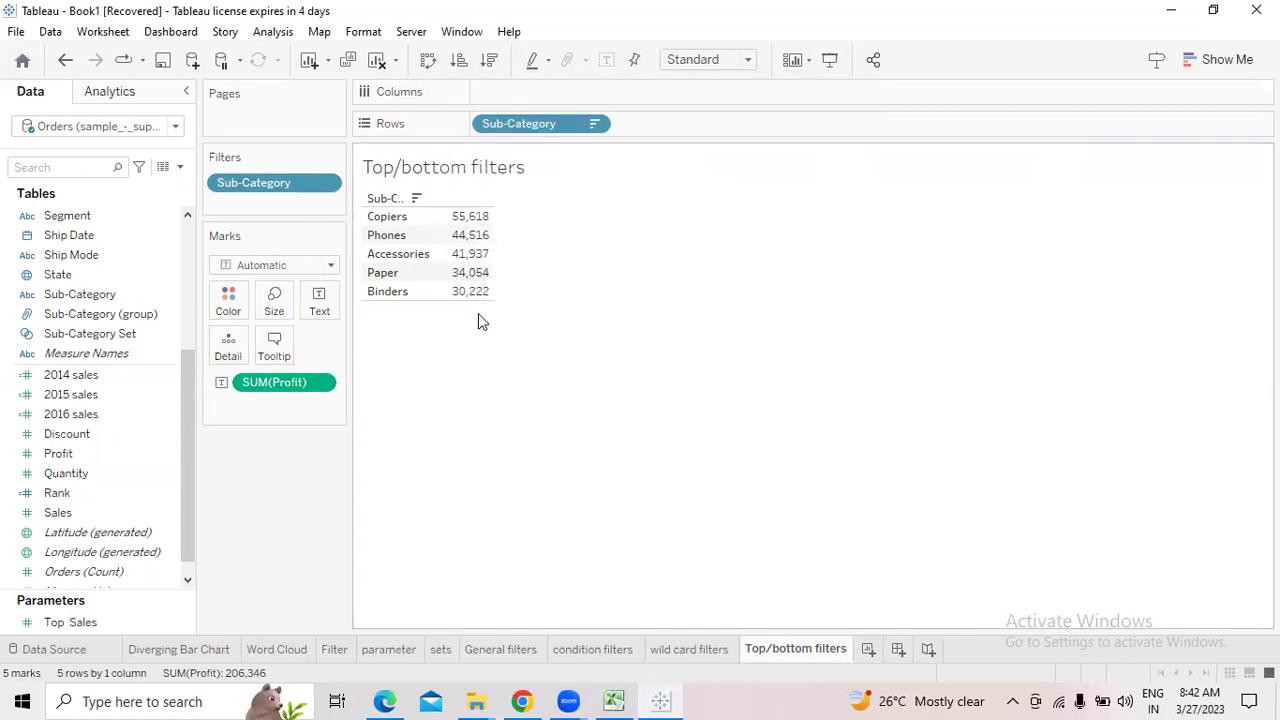
# Show column grand totals in the Profit by Sub-Category table
pyautogui.click(272, 34)
pyautogui.moveTo(300, 218)
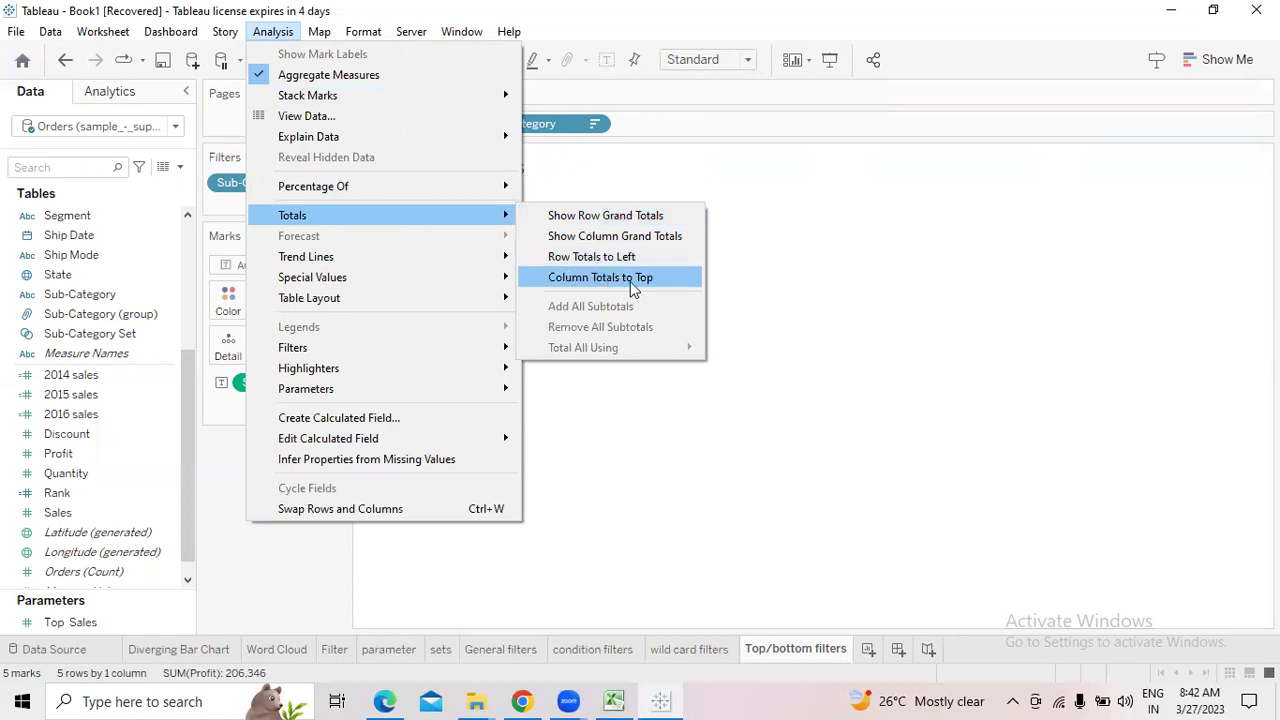
pyautogui.click(605, 237)
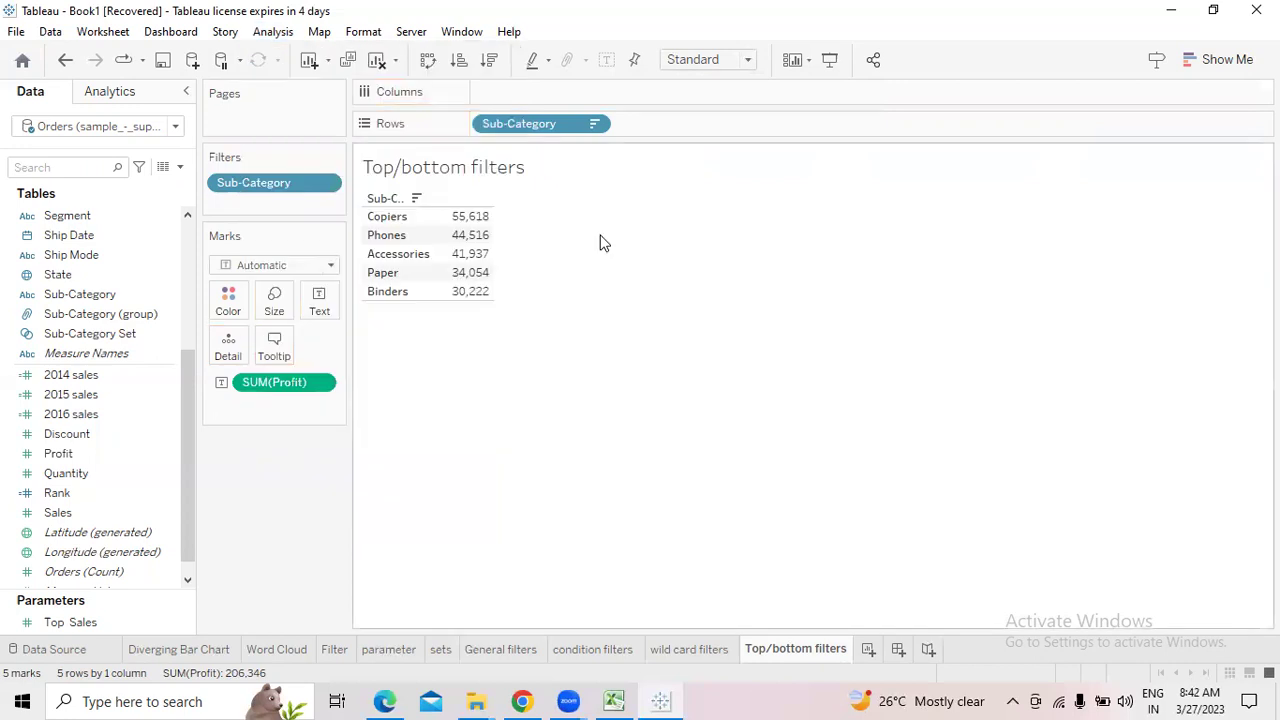
pyautogui.moveTo(466, 314)
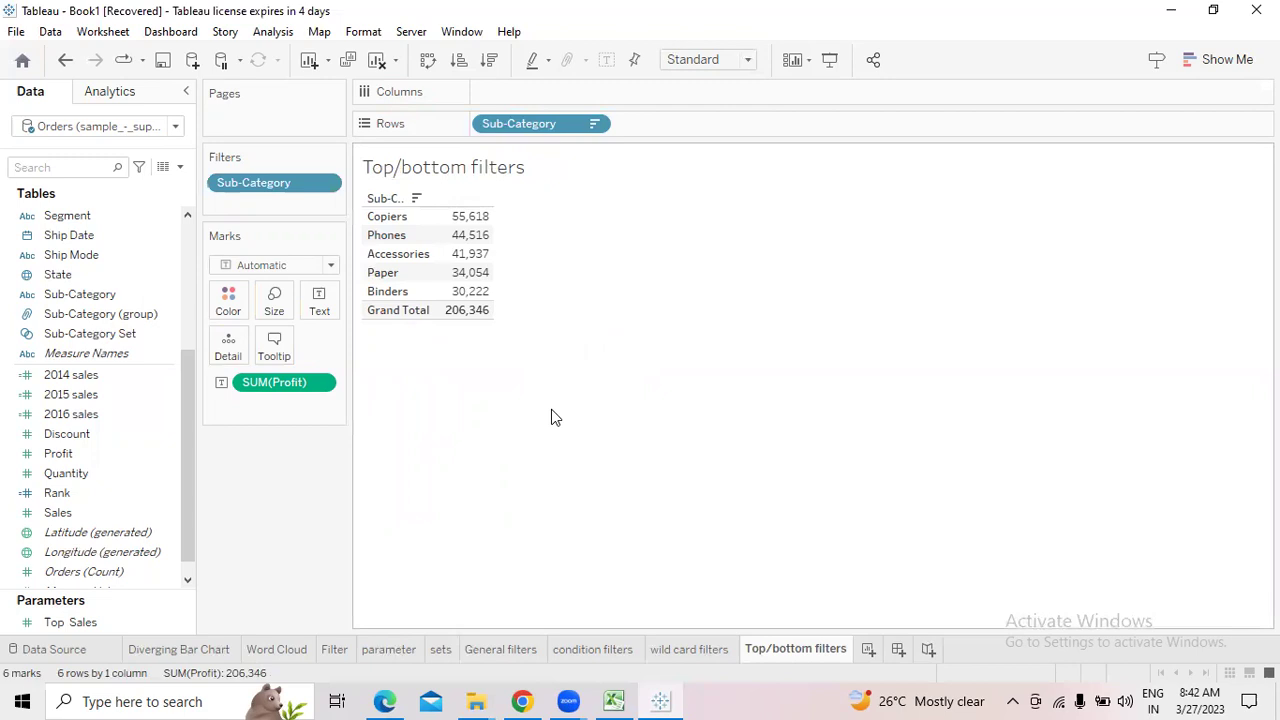
# Change the Sub-Category filter to keep the bottom 5 by sum of Profit
pyautogui.click(325, 184)
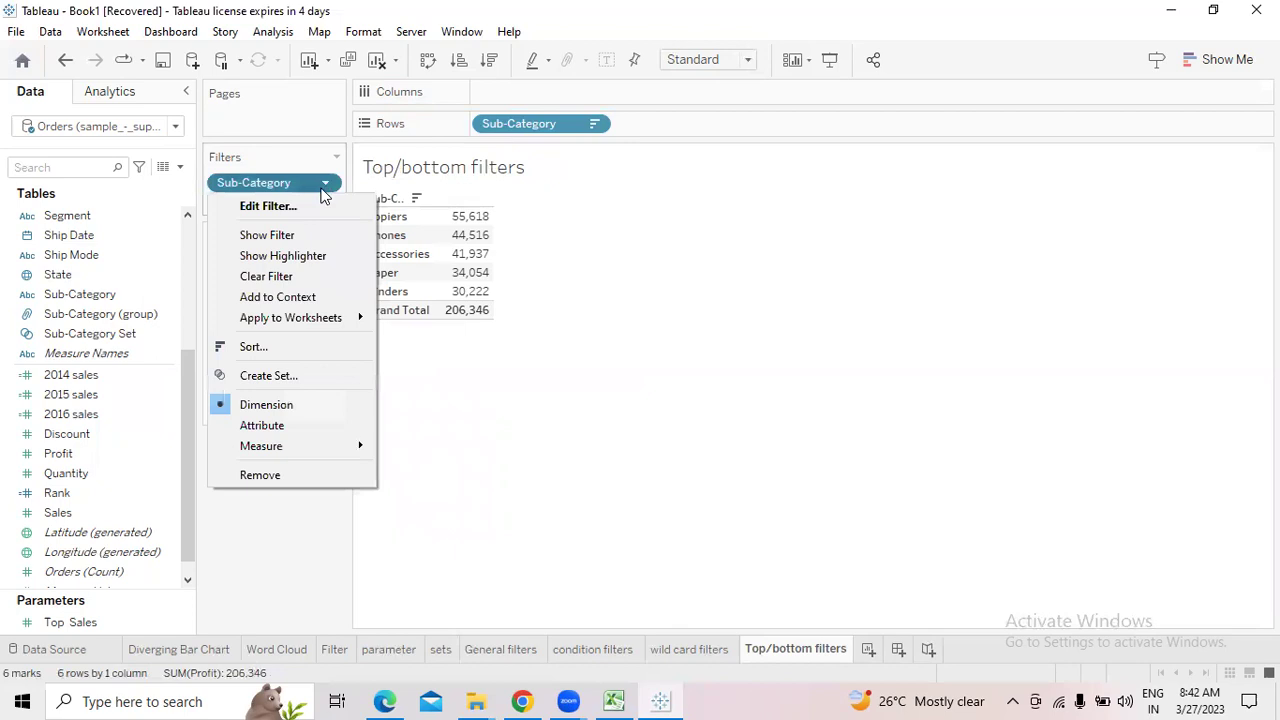
pyautogui.click(320, 208)
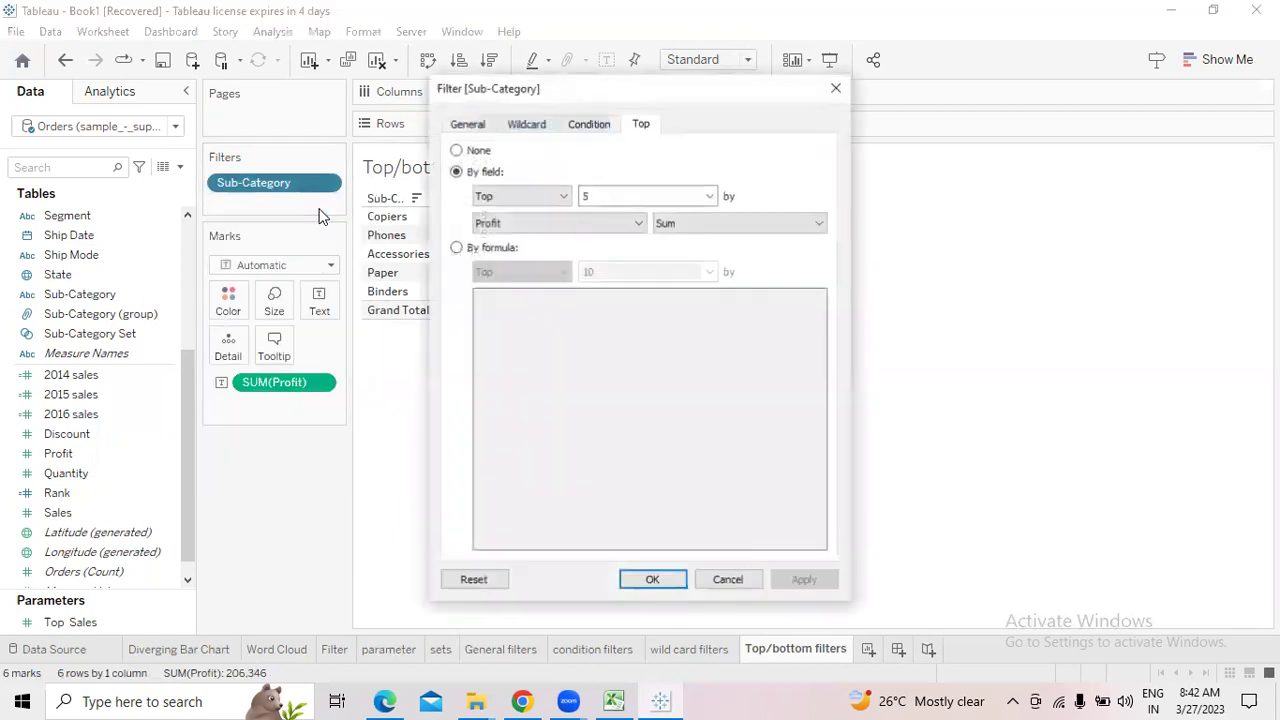
pyautogui.click(564, 197)
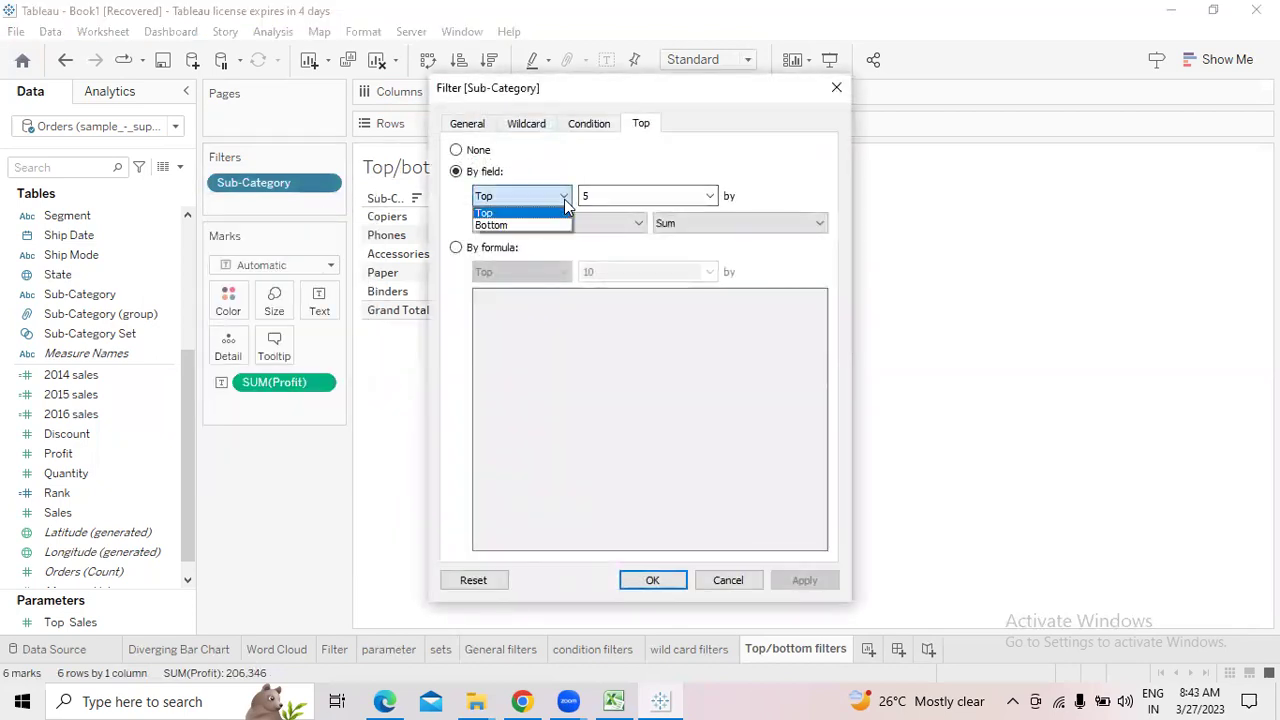
pyautogui.click(520, 225)
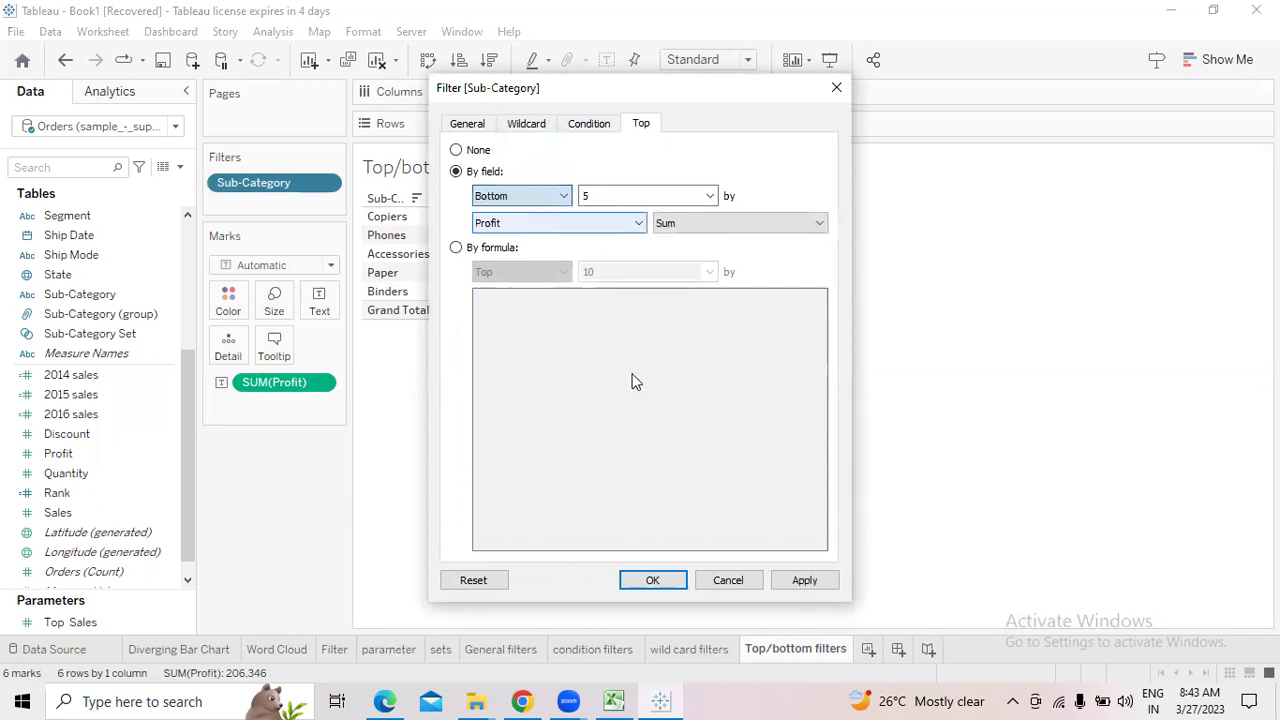
pyautogui.click(804, 580)
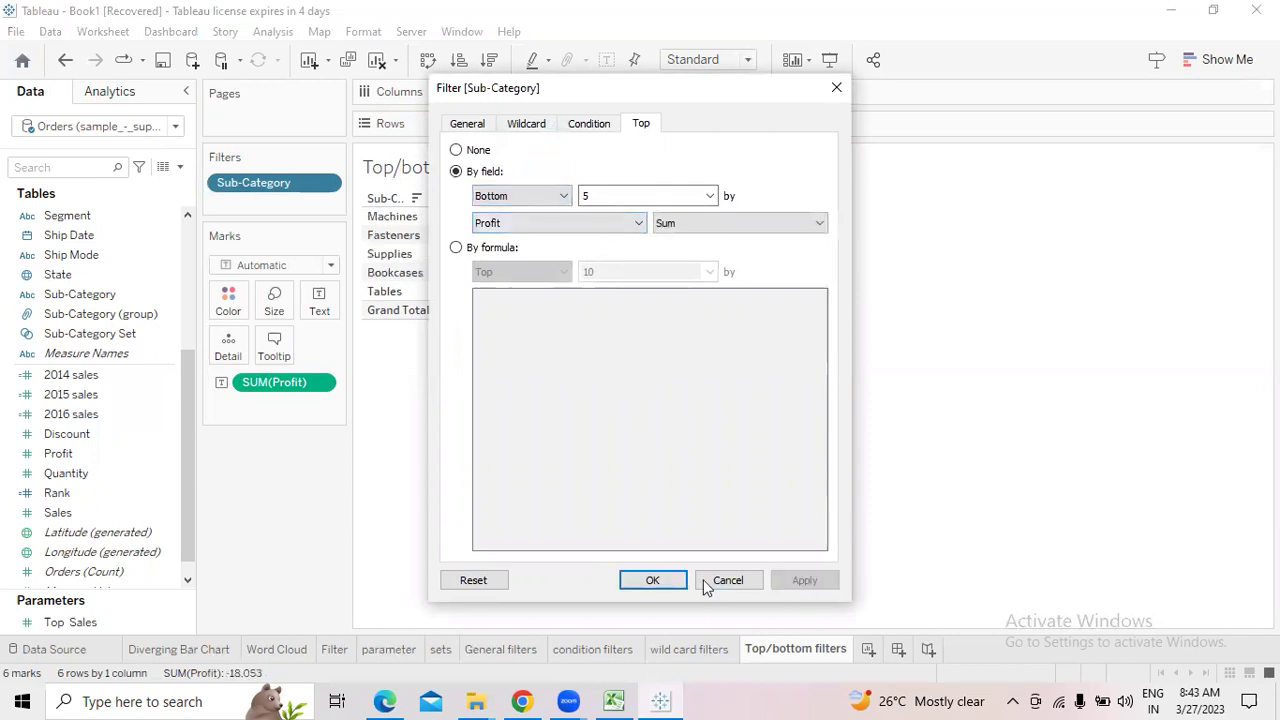
pyautogui.click(652, 581)
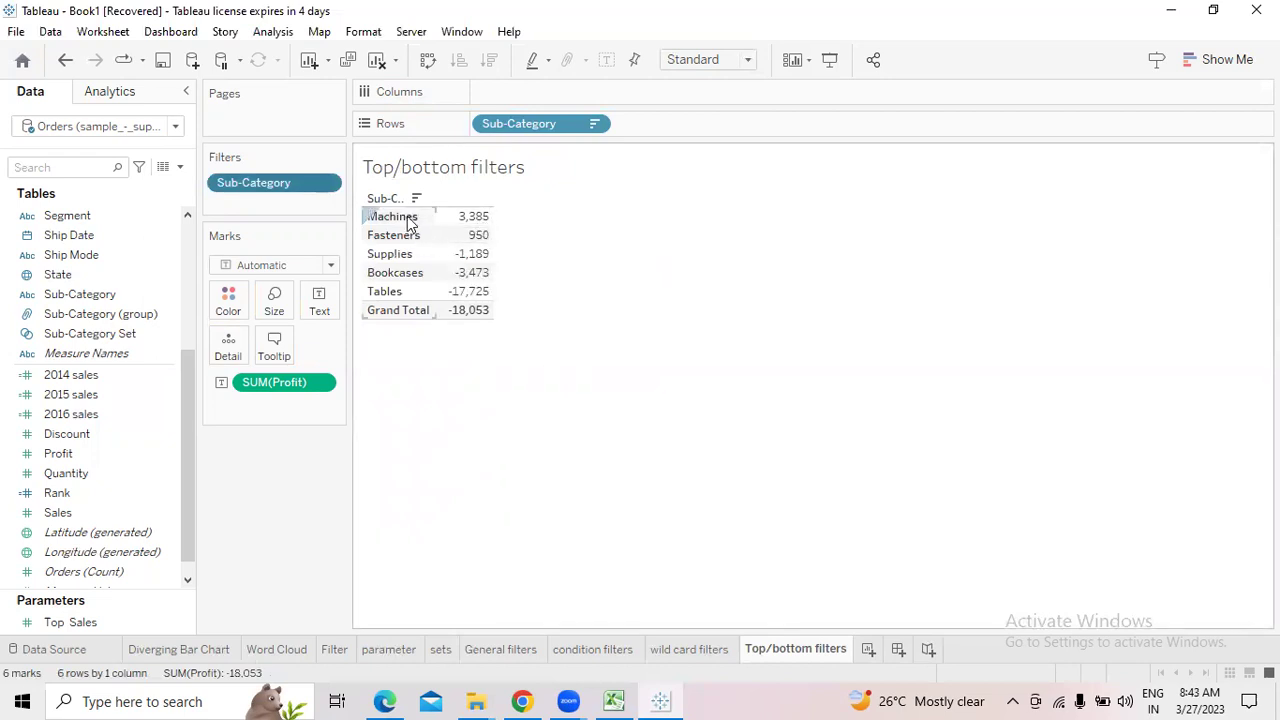
pyautogui.moveTo(449, 317)
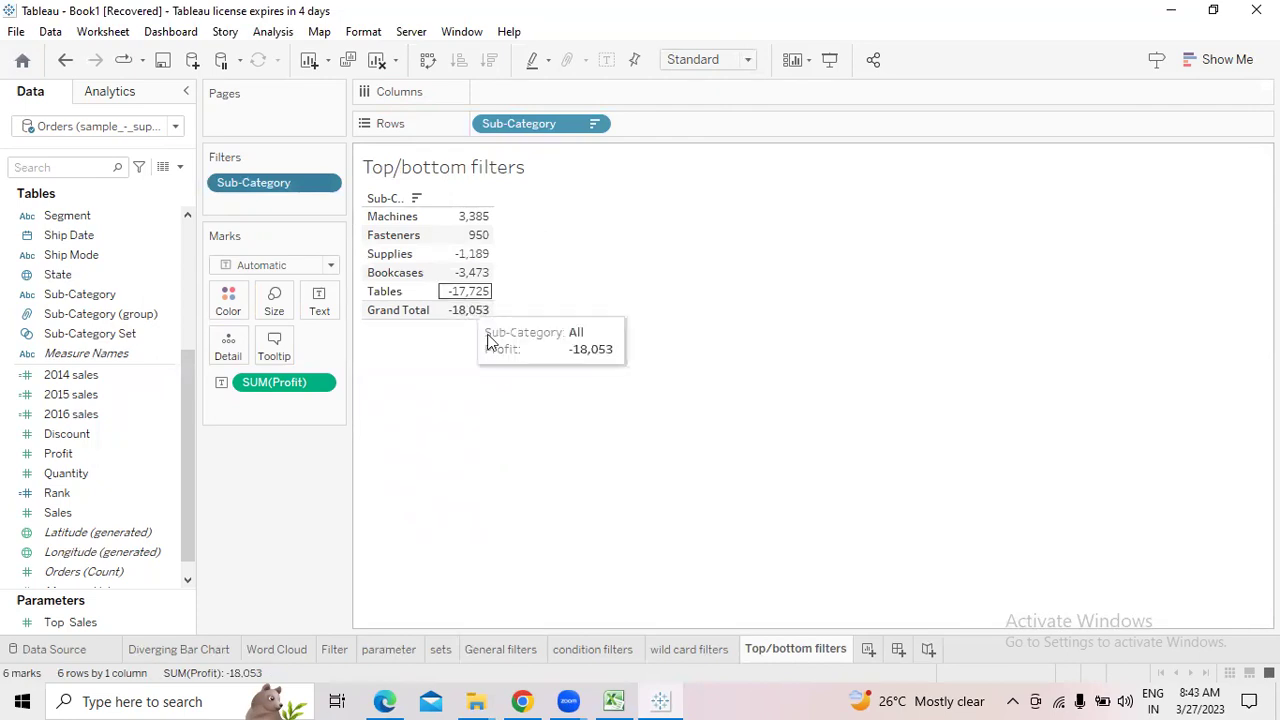
# Review the general, condition, wildcard and top/bottom filter sheets, and add a new worksheet named "Advanced filters"
pyautogui.click(505, 647)
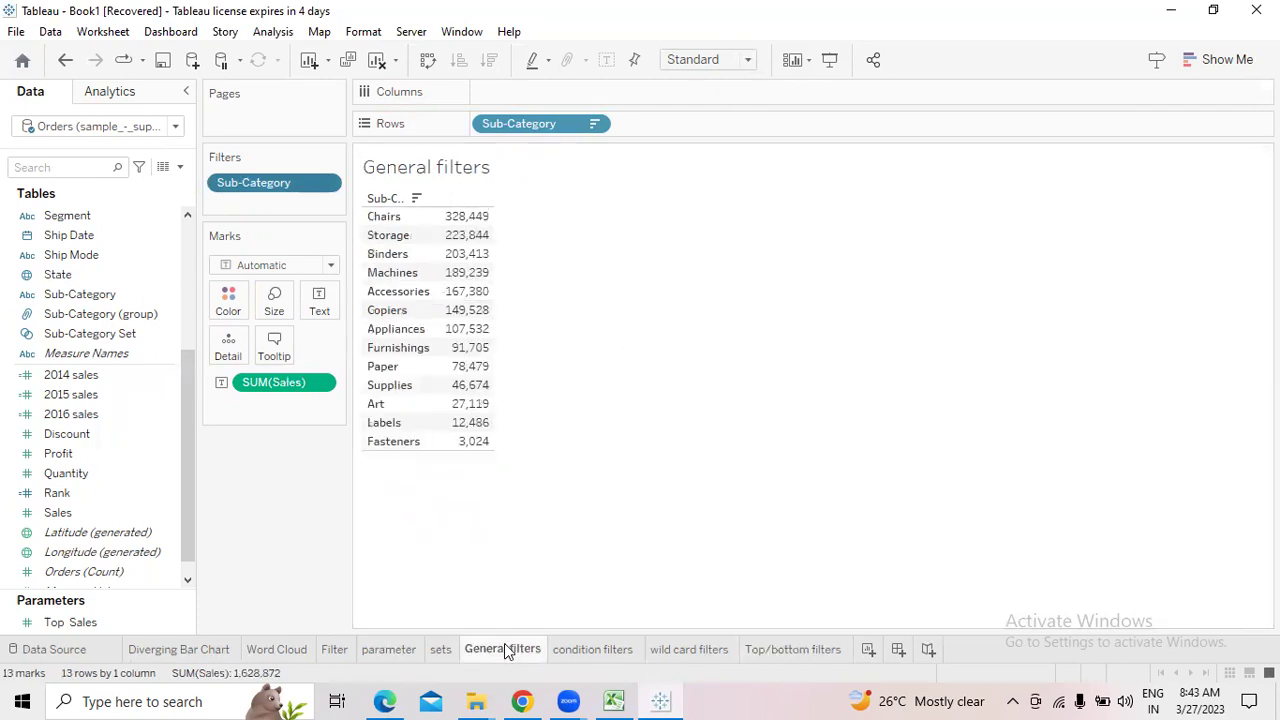
pyautogui.click(585, 647)
pyautogui.click(684, 649)
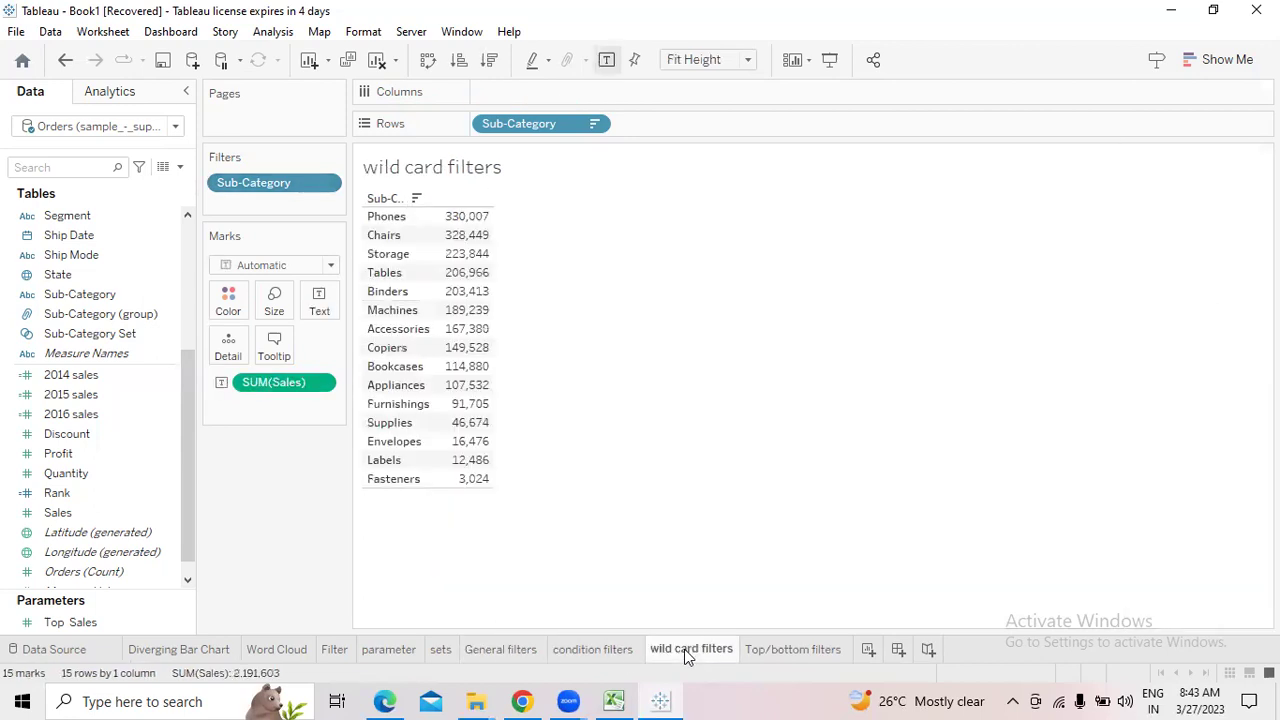
pyautogui.click(776, 651)
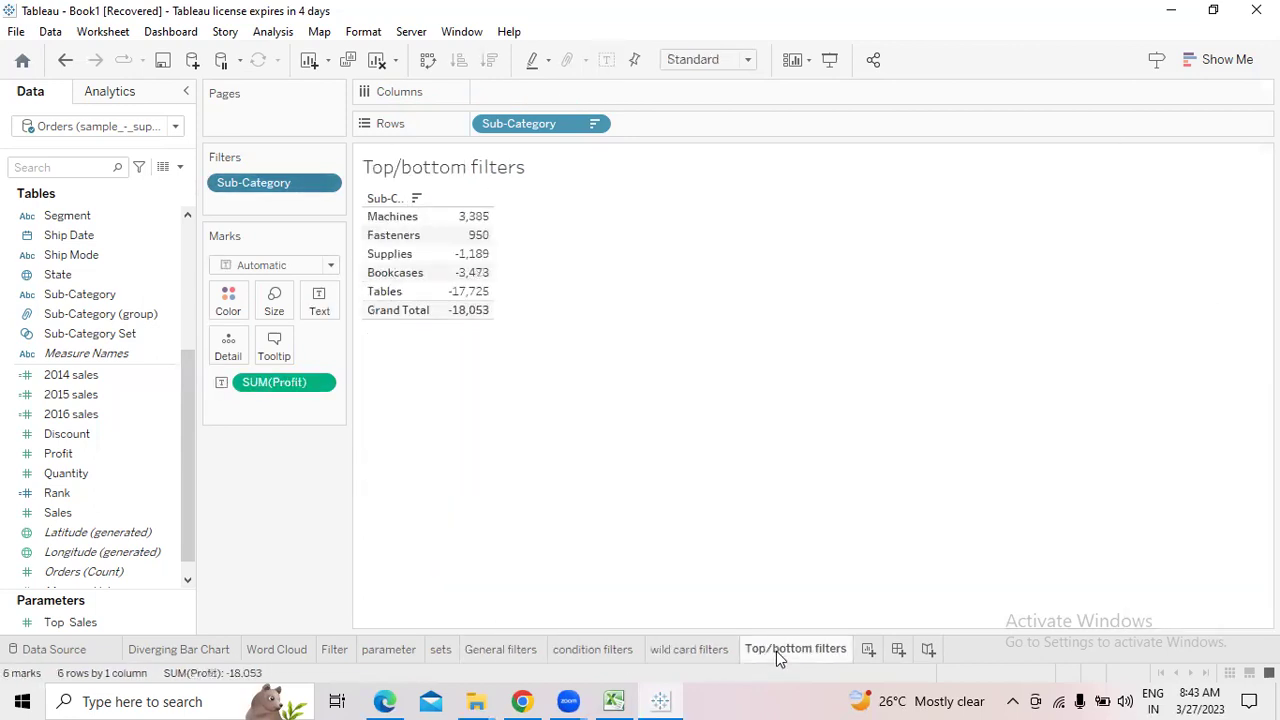
pyautogui.click(868, 649)
pyautogui.doubleClick(888, 650)
pyautogui.press('BackSpace')
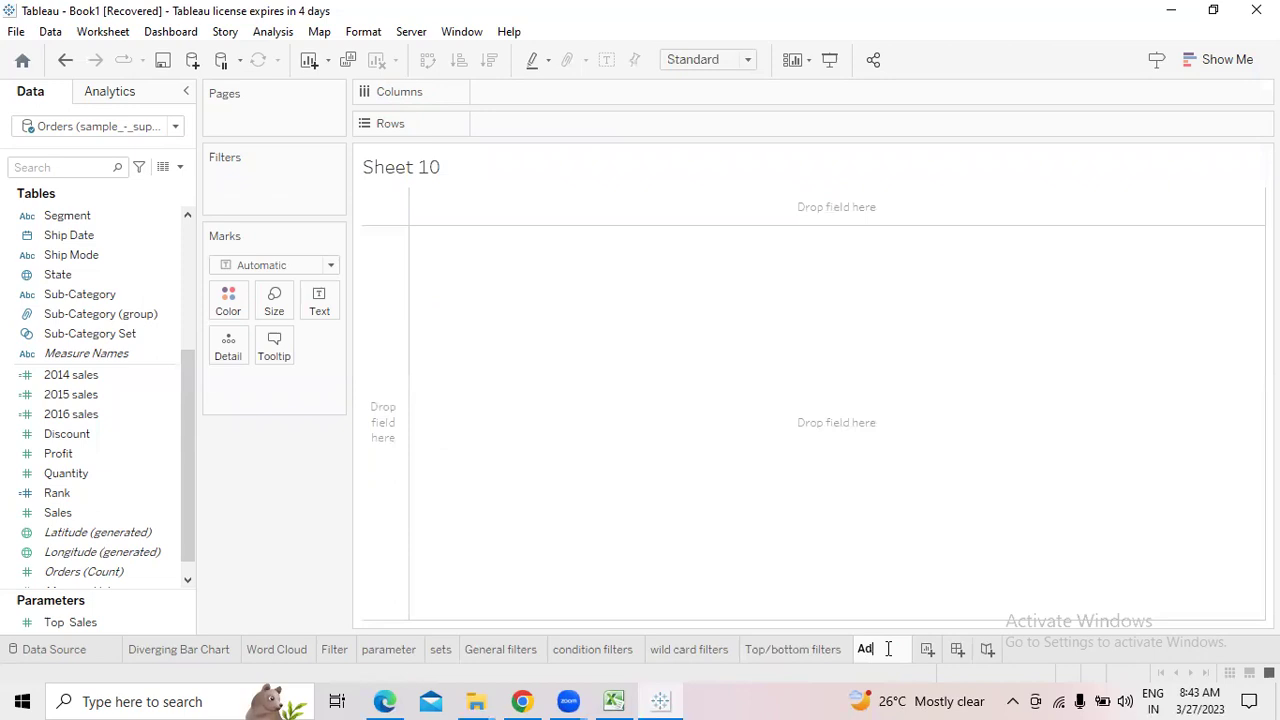
pyautogui.write('Advanced f')
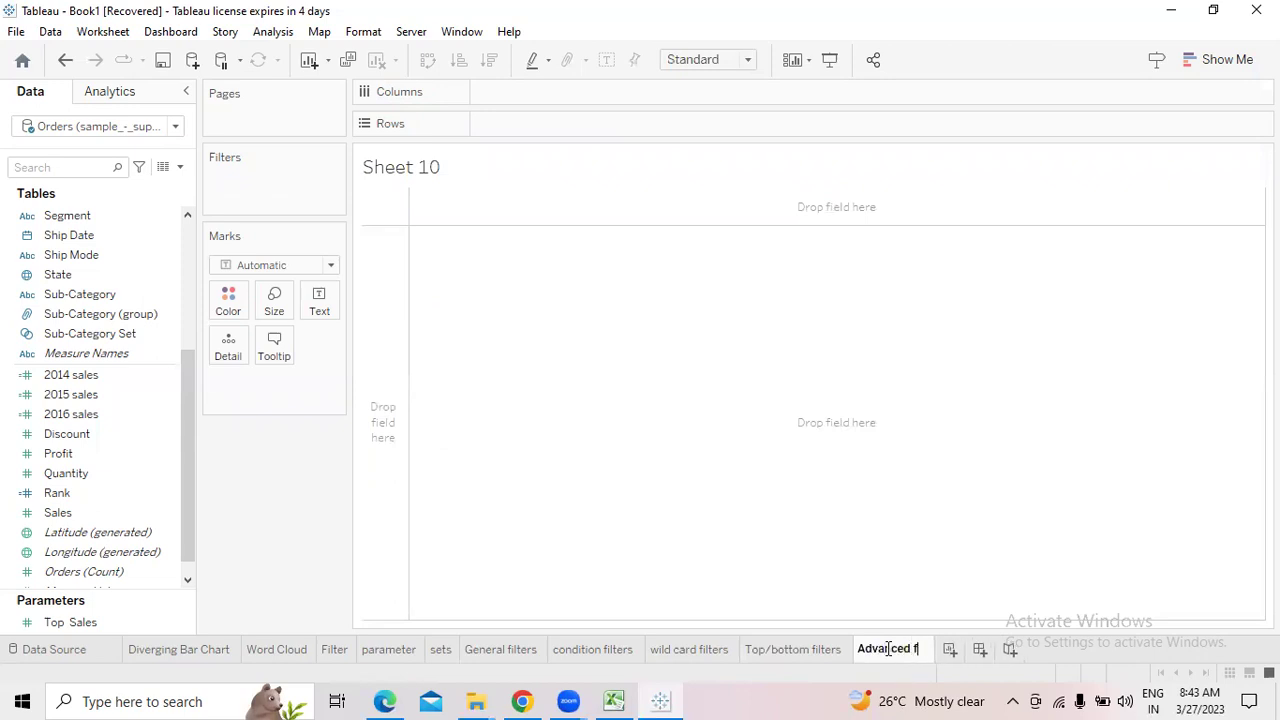
pyautogui.write('ilters')
pyautogui.press('Return')
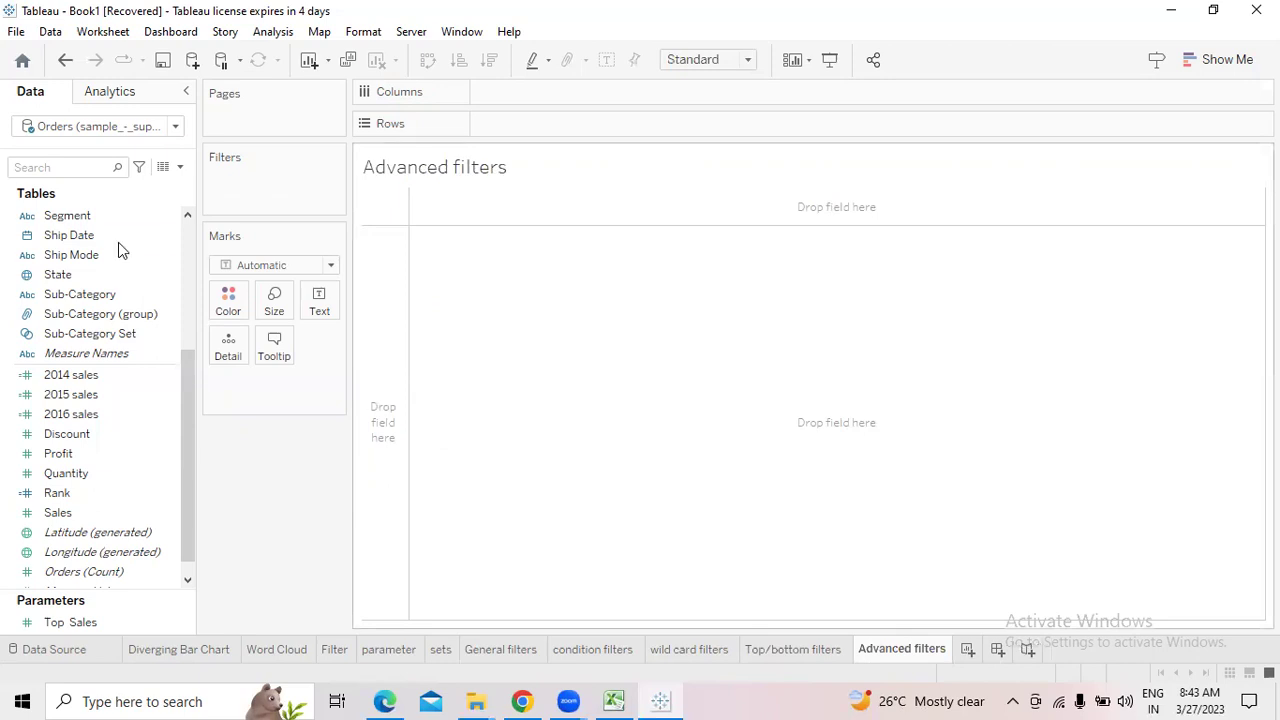
# Build a horizontal bar chart of Sales by Sub-Category, sorted in descending order and set to Fit Height
pyautogui.click(91, 300)
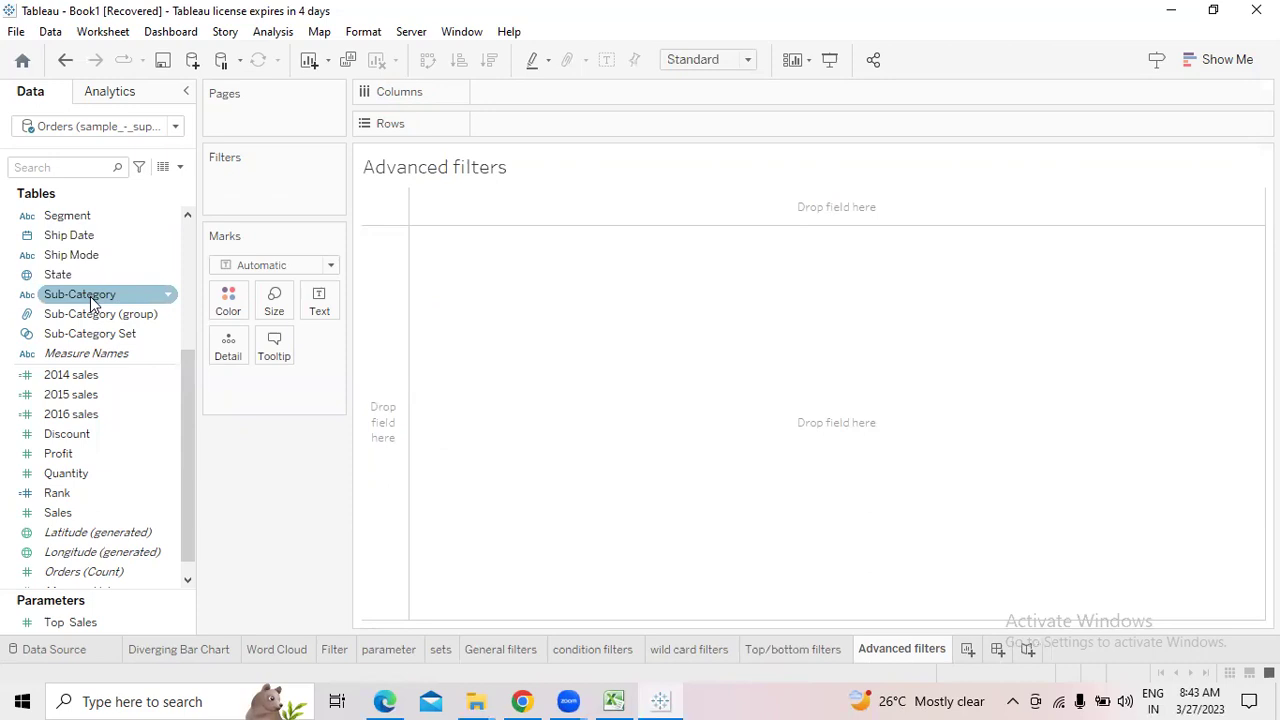
pyautogui.moveTo(91, 300); pyautogui.dragTo(282, 466)
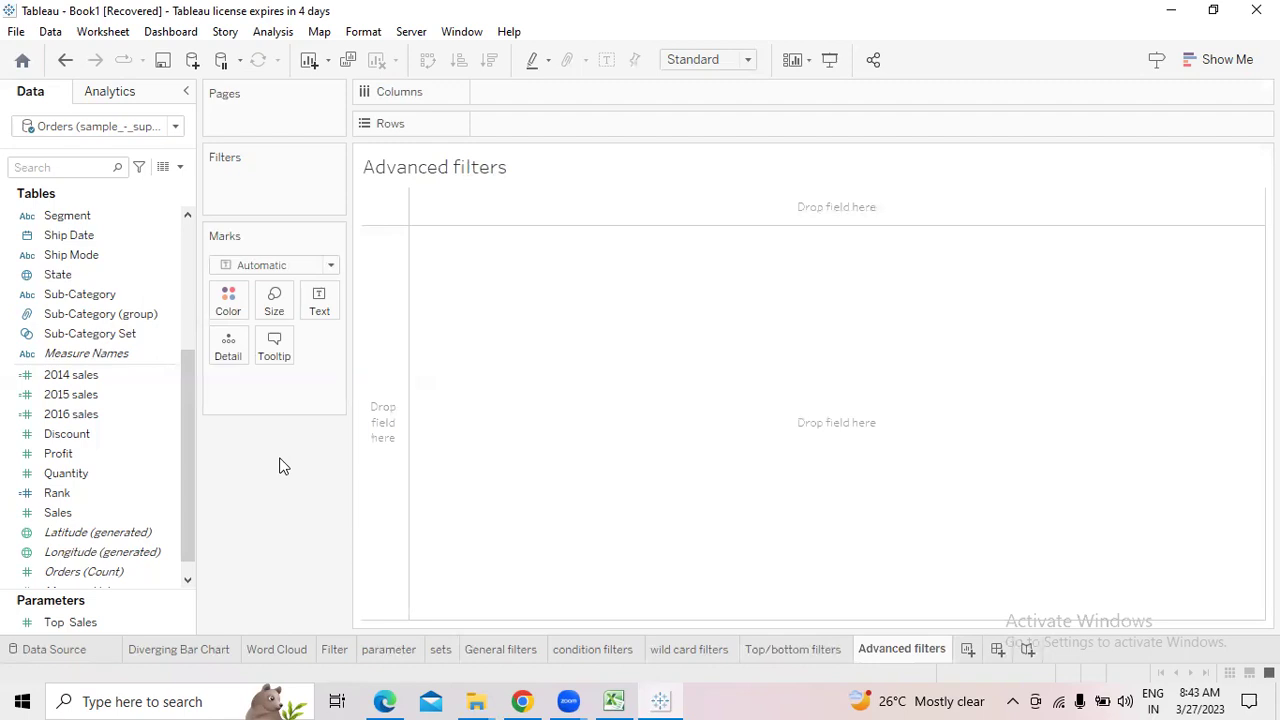
pyautogui.moveTo(86, 302); pyautogui.dragTo(552, 132)
pyautogui.moveTo(60, 515); pyautogui.dragTo(504, 90)
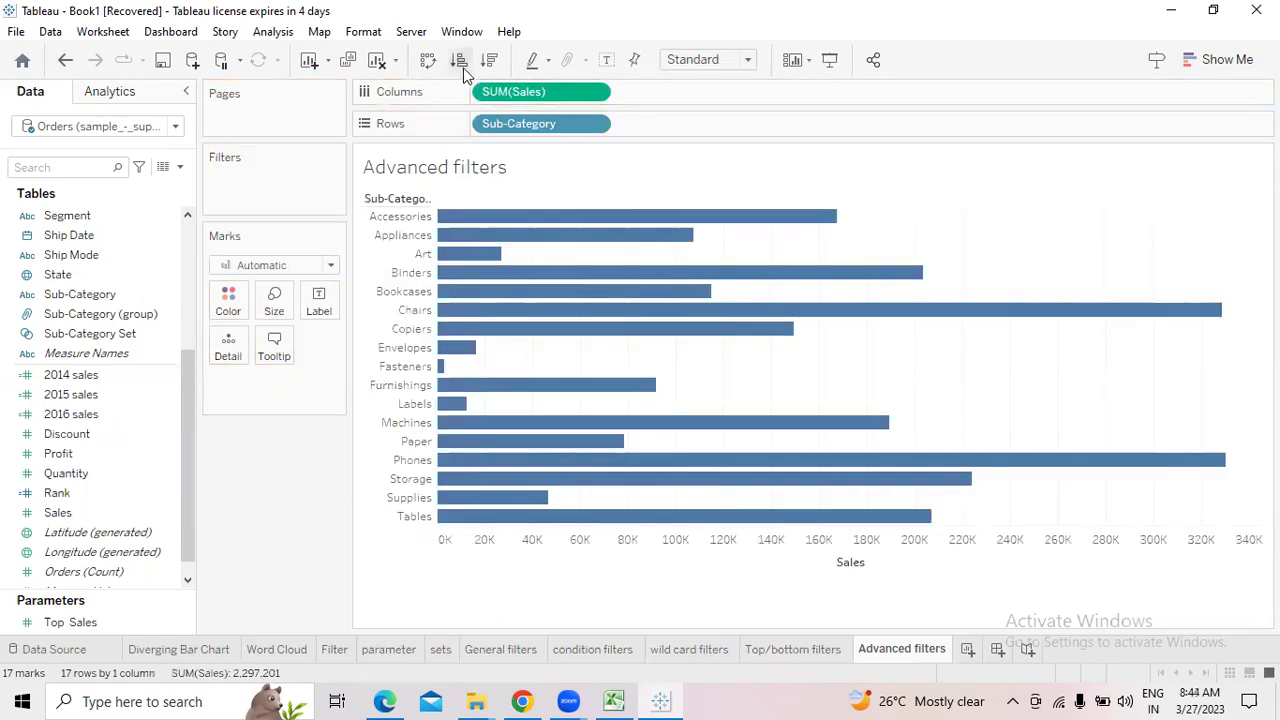
pyautogui.click(489, 61)
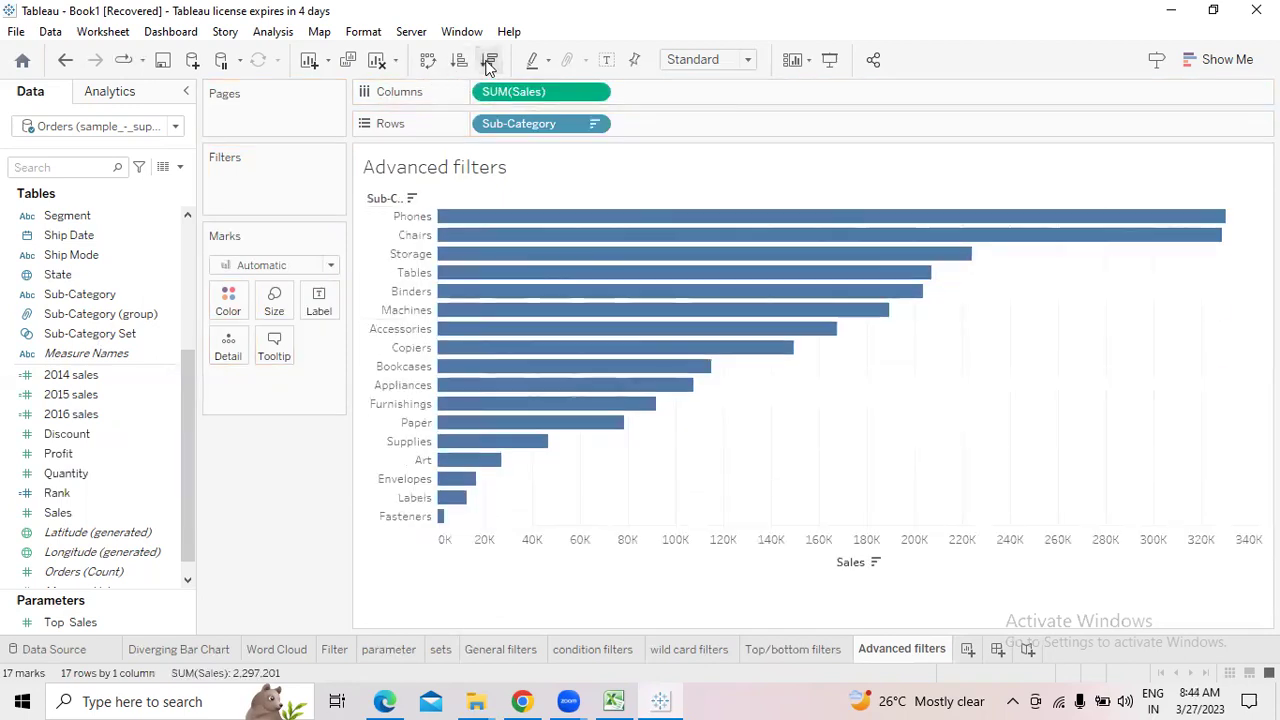
pyautogui.click(748, 60)
pyautogui.press('Escape')
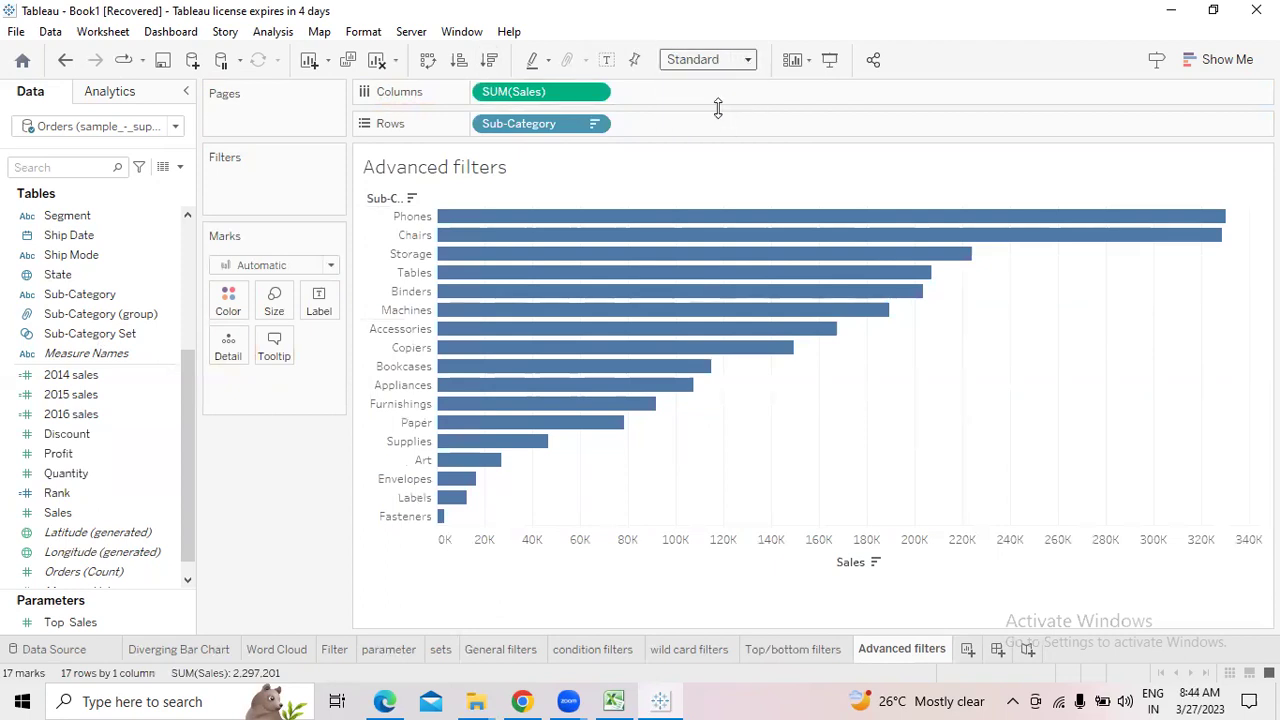
# Color the Sales bars by Sub-Category and hide the color legend
pyautogui.moveTo(91, 302); pyautogui.dragTo(226, 310)
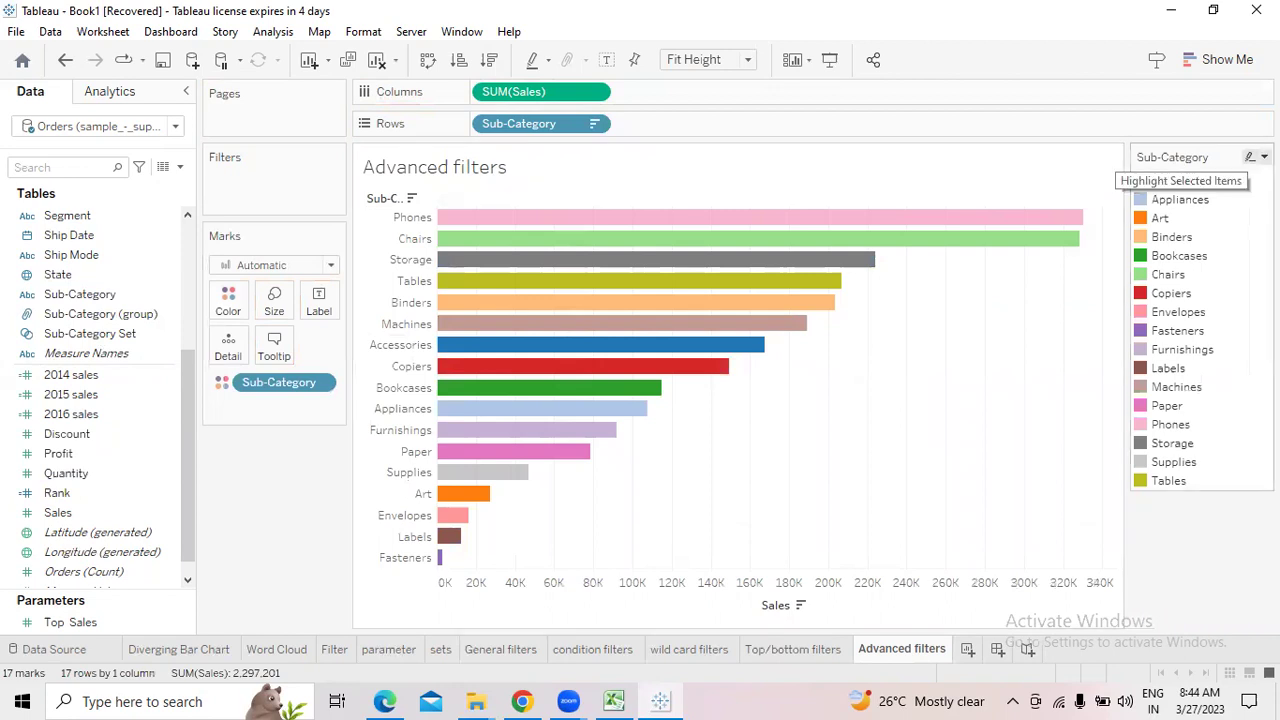
pyautogui.click(1264, 157)
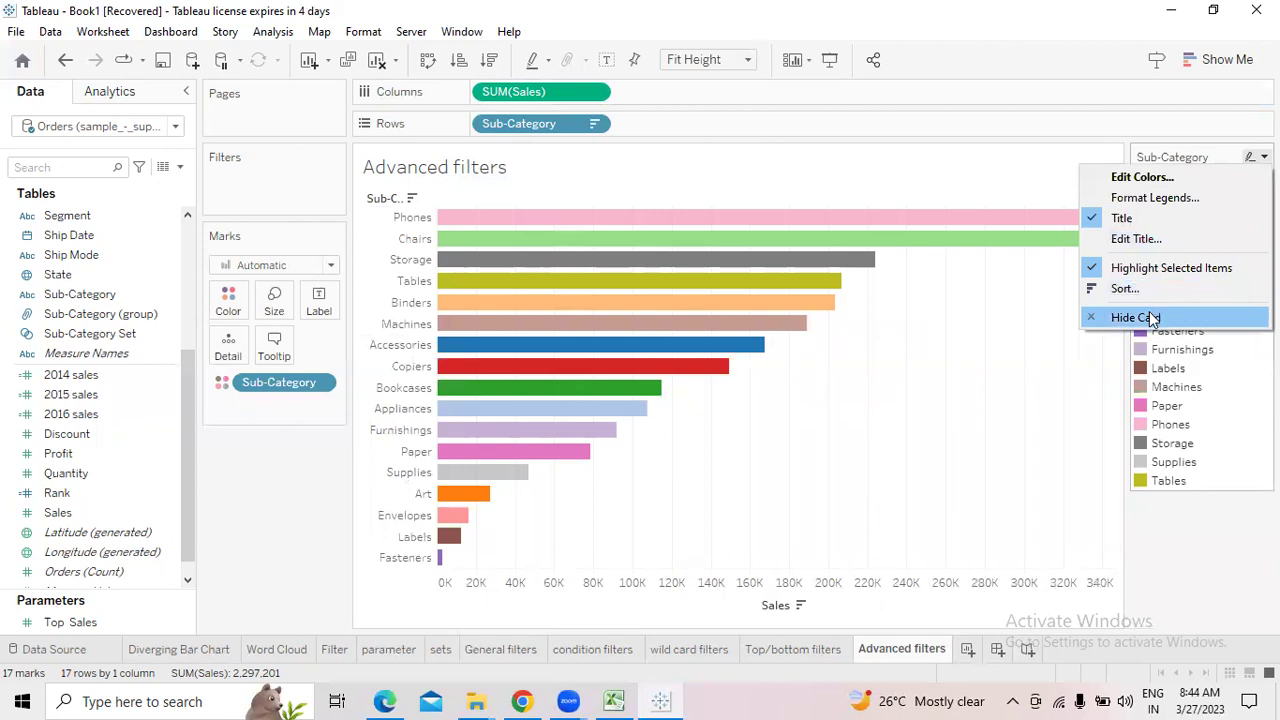
pyautogui.click(1135, 317)
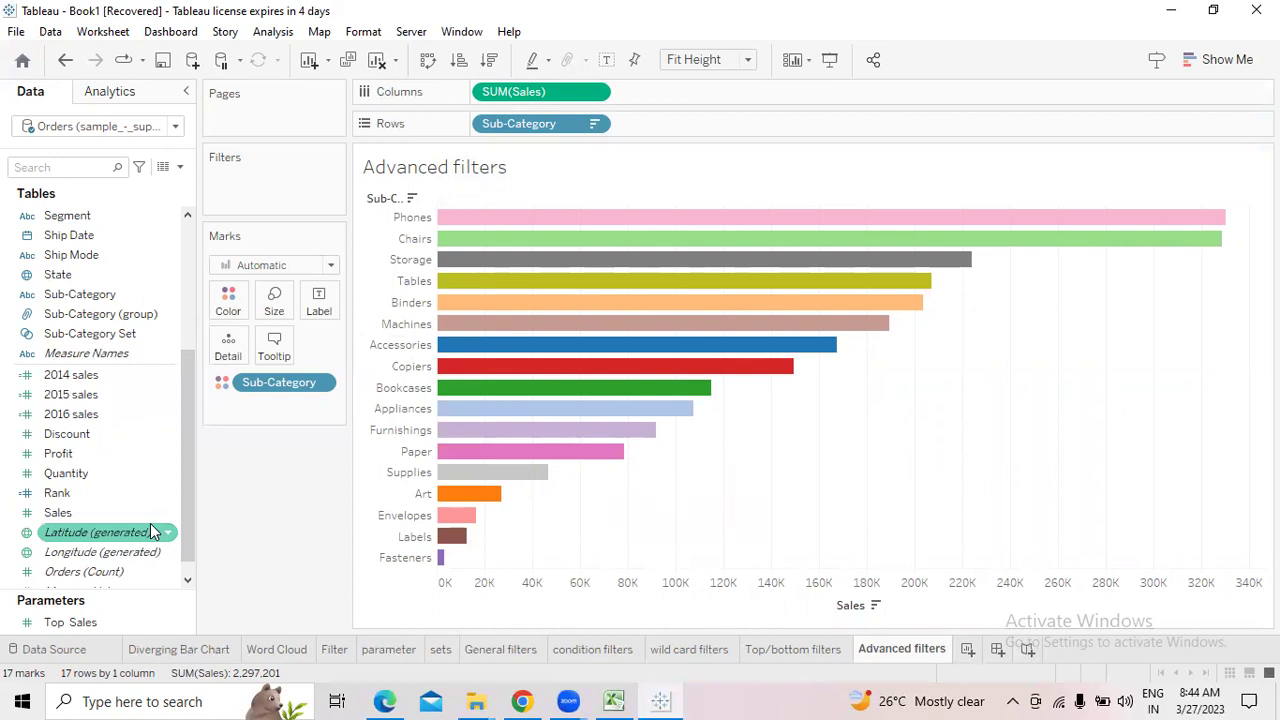
# Show a filter control for the Sub-Category field on the sheet
pyautogui.moveTo(186, 346); pyautogui.dragTo(178, 250)
pyautogui.moveTo(88, 491)
pyautogui.mouseDown()
pyautogui.moveTo(226, 265)
pyautogui.moveTo(252, 185)
pyautogui.moveTo(215, 318)
pyautogui.moveTo(104, 506)
pyautogui.moveTo(89, 494)
pyautogui.mouseUp()
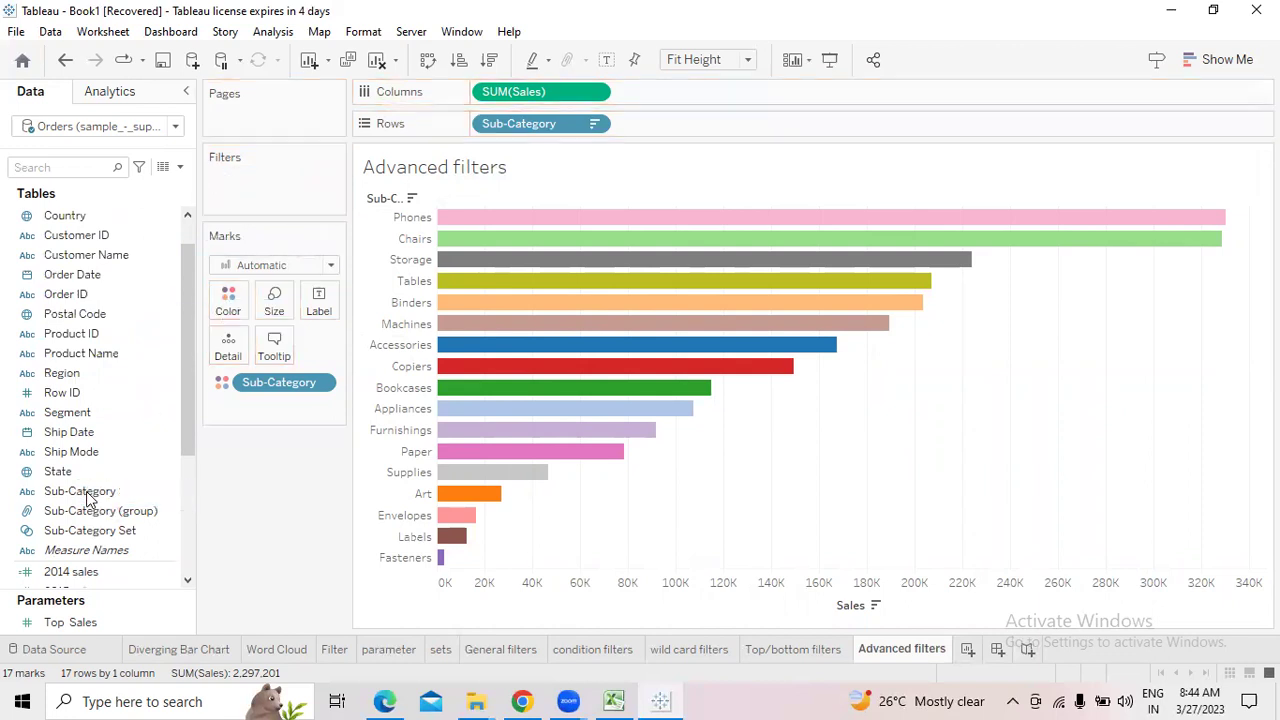
pyautogui.rightClick(170, 498)
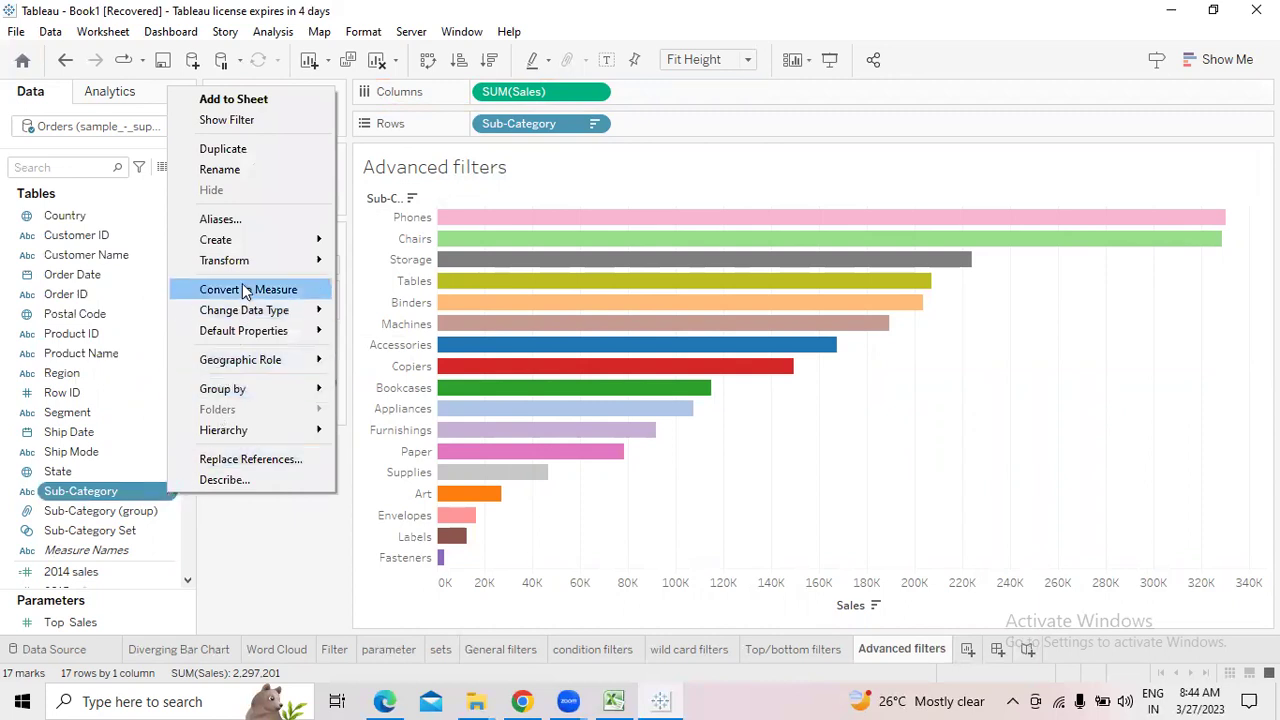
pyautogui.click(237, 122)
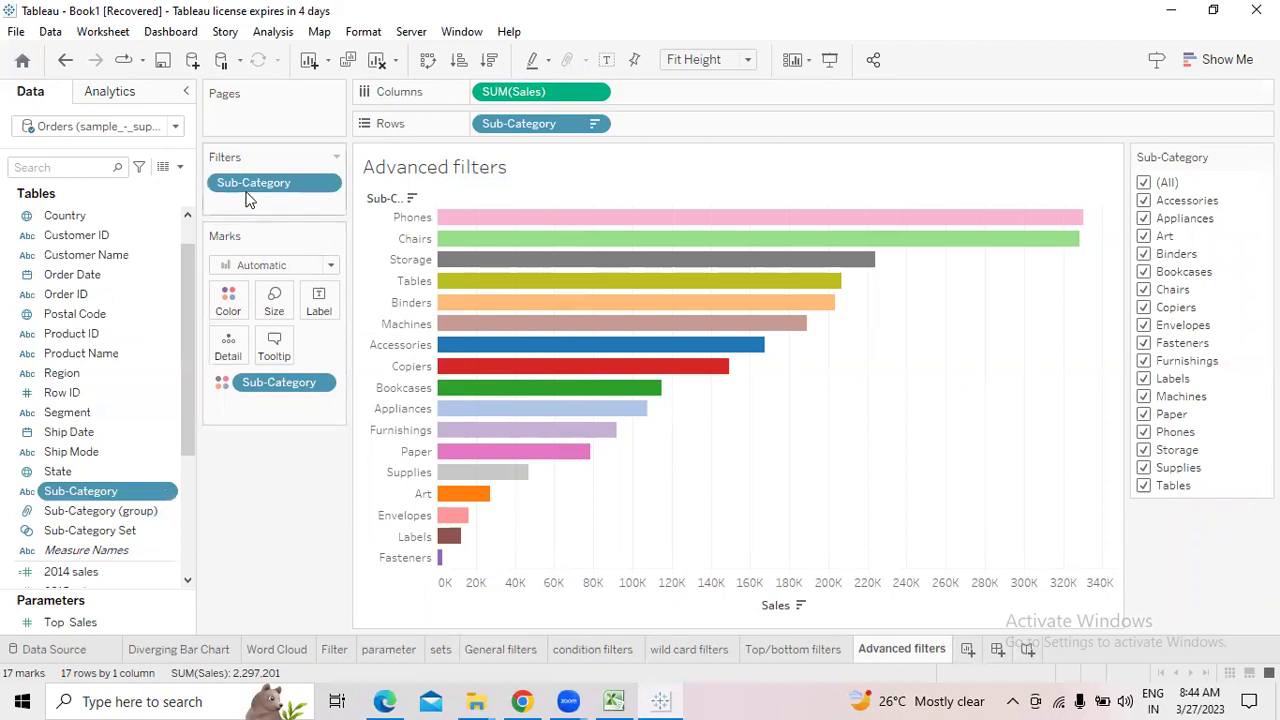
# Exclude Binders, Copiers and Labels with the Sub-Category filter, and reselect all values
pyautogui.click(1143, 254)
pyautogui.click(1143, 307)
pyautogui.click(1144, 379)
pyautogui.click(1144, 432)
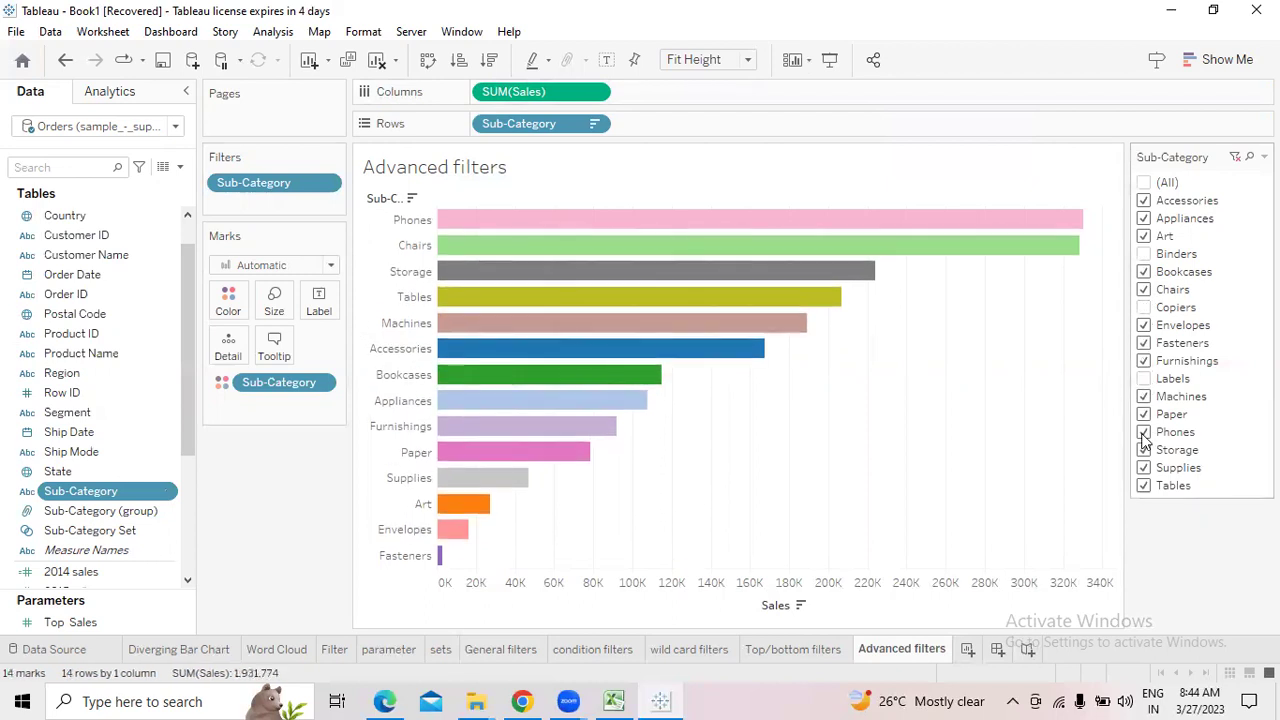
pyautogui.click(1145, 185)
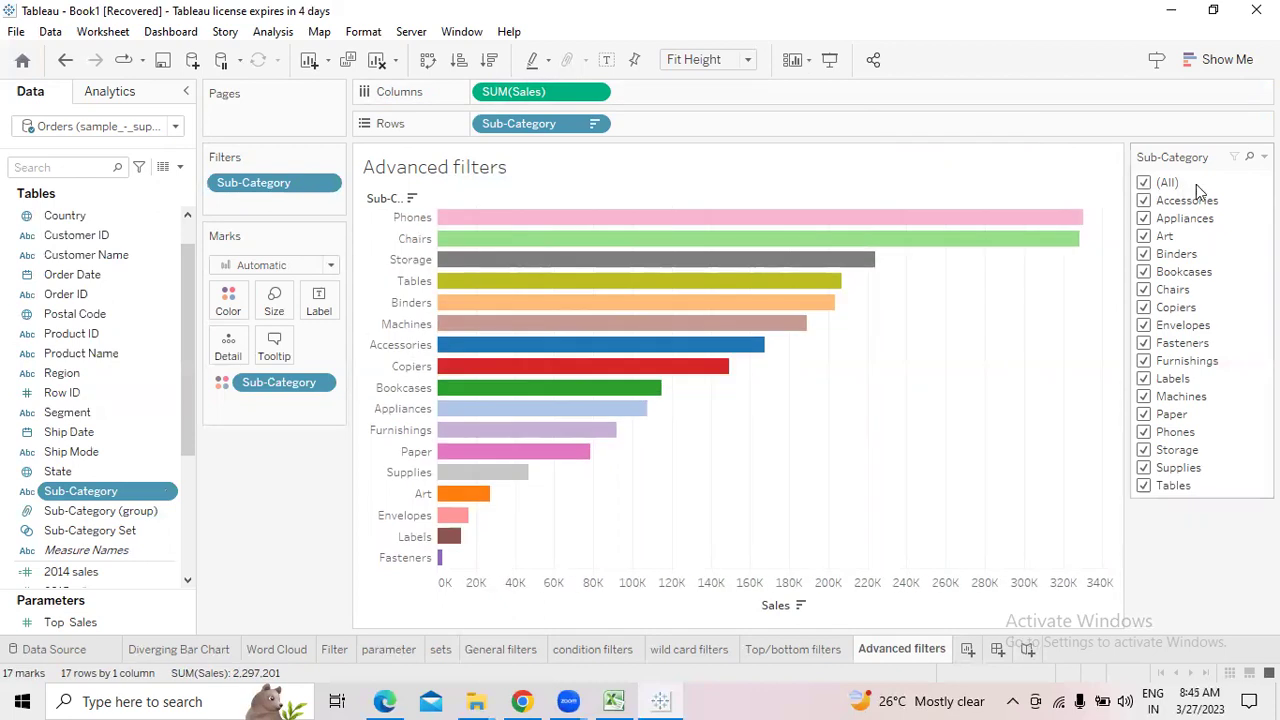
# Switch the Sub-Category filter to Multiple Values (dropdown) and keep only Appliances, Binders, Chairs, Copiers, Fasteners, Furnishings, Paper and Supplies
pyautogui.click(1264, 157)
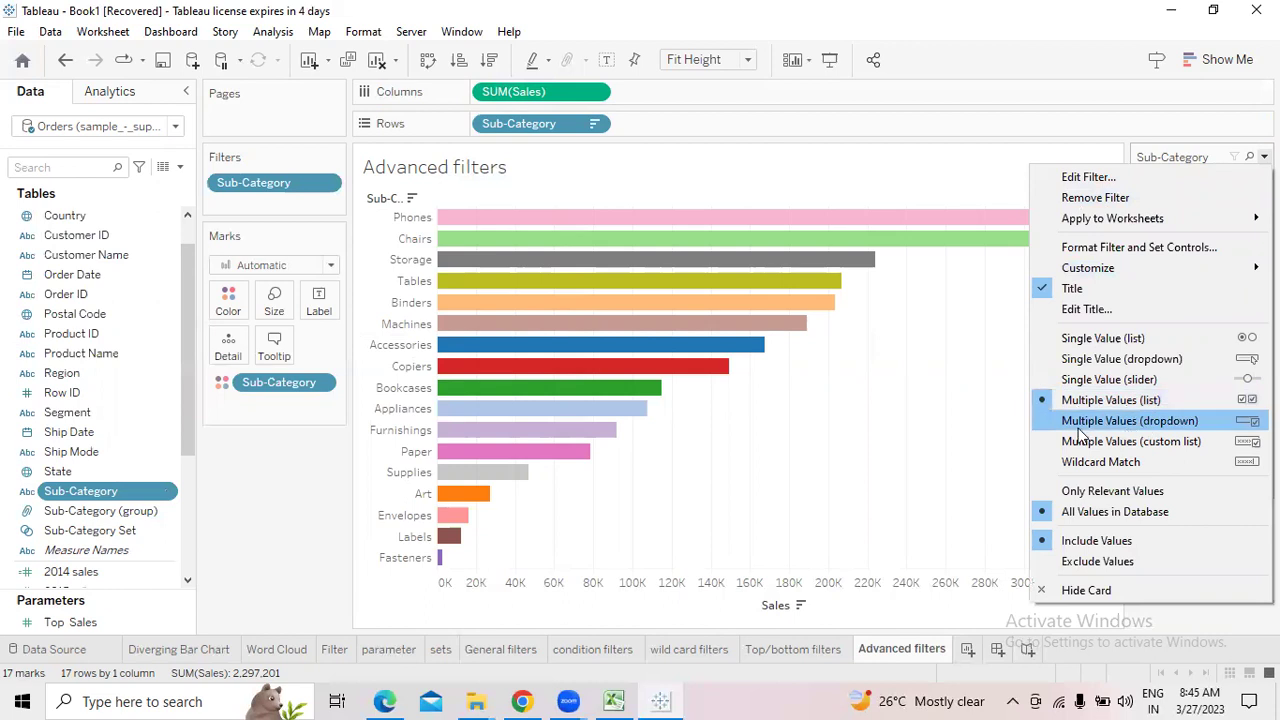
pyautogui.click(1134, 422)
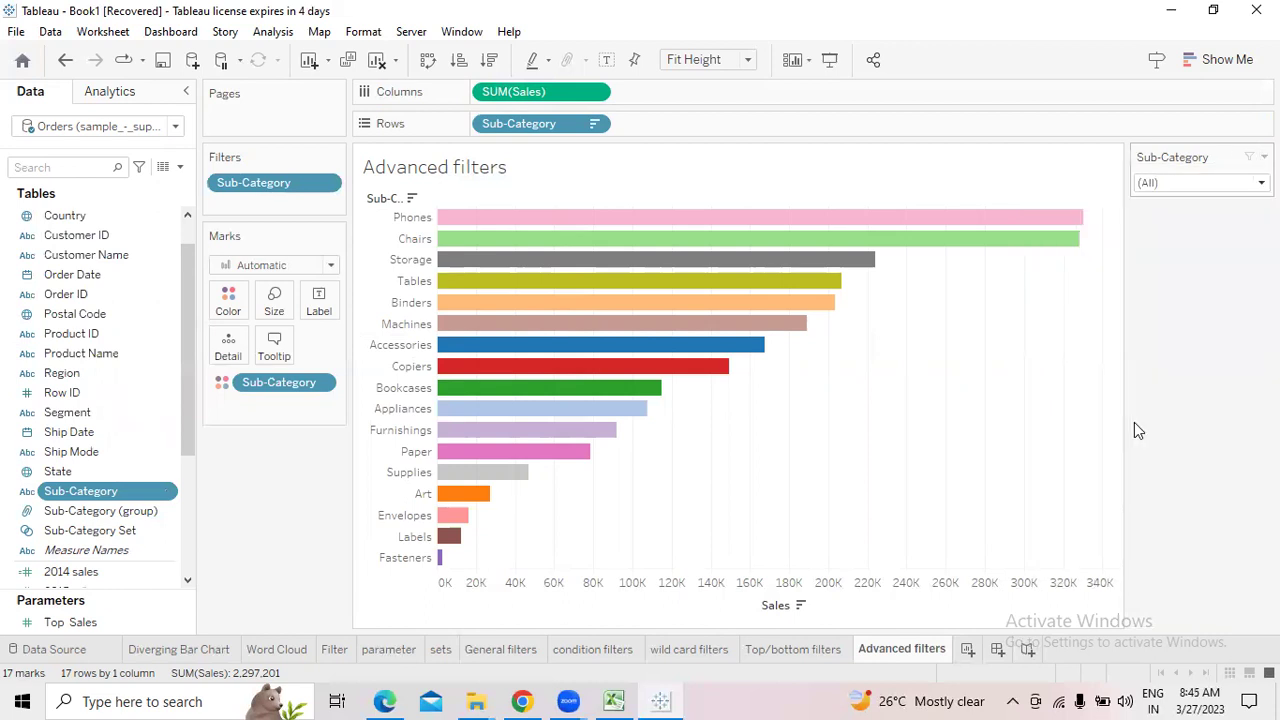
pyautogui.click(1240, 183)
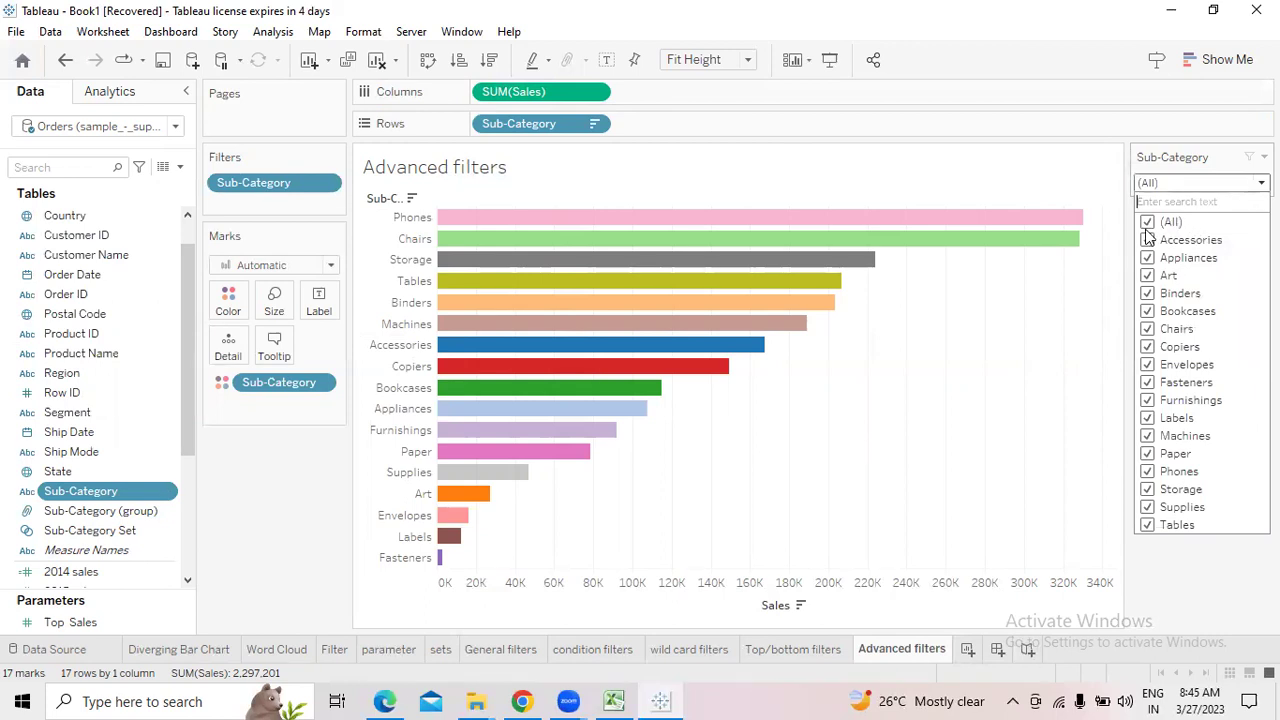
pyautogui.click(1147, 223)
pyautogui.click(1147, 258)
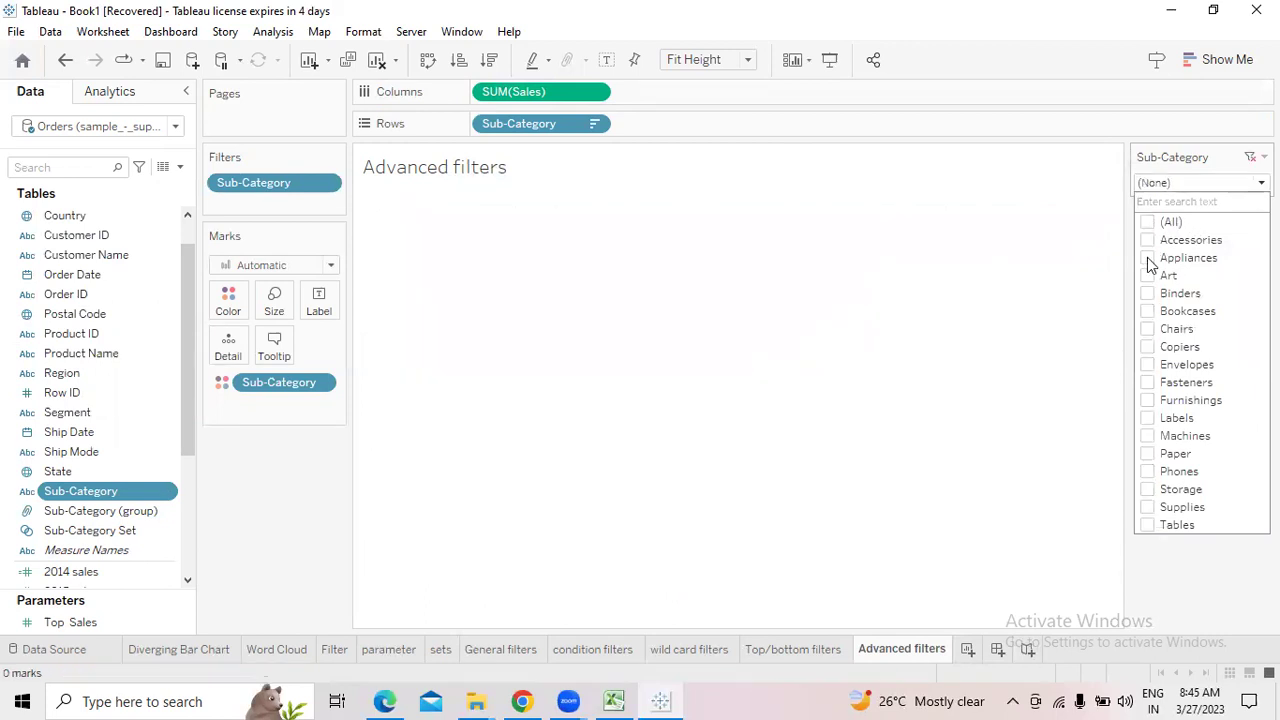
pyautogui.click(1148, 293)
pyautogui.click(1148, 347)
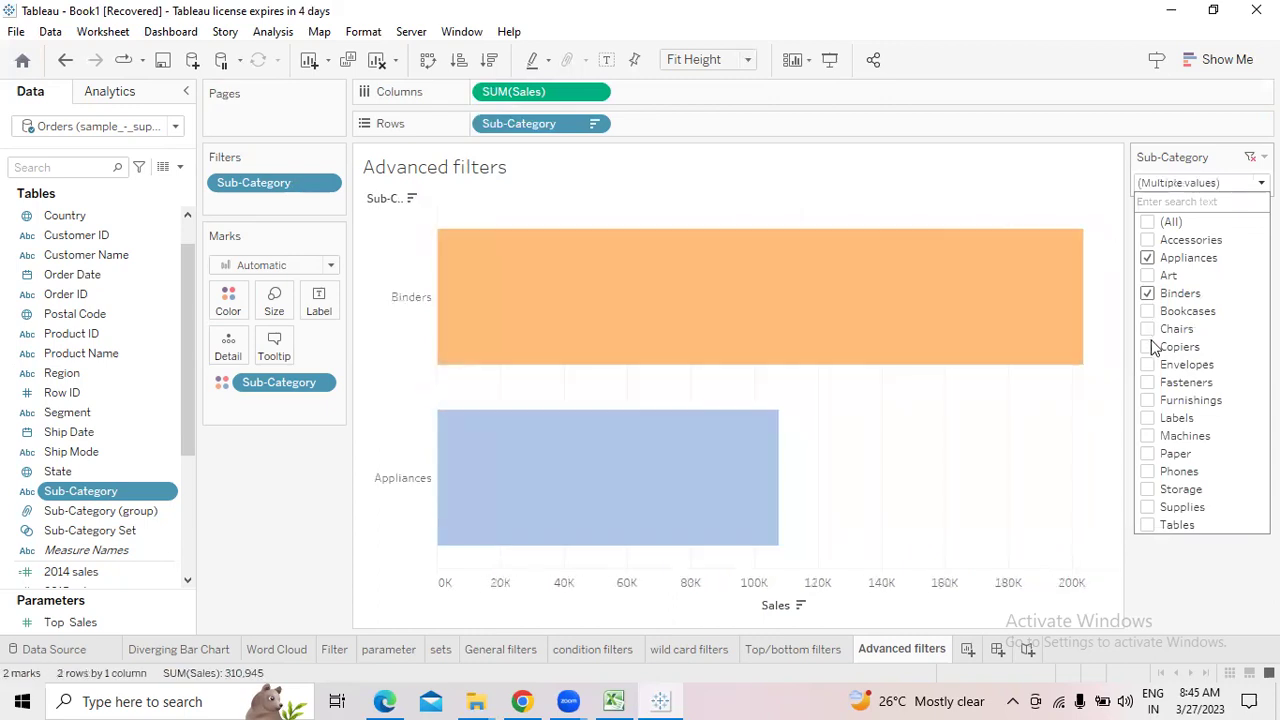
pyautogui.click(1147, 400)
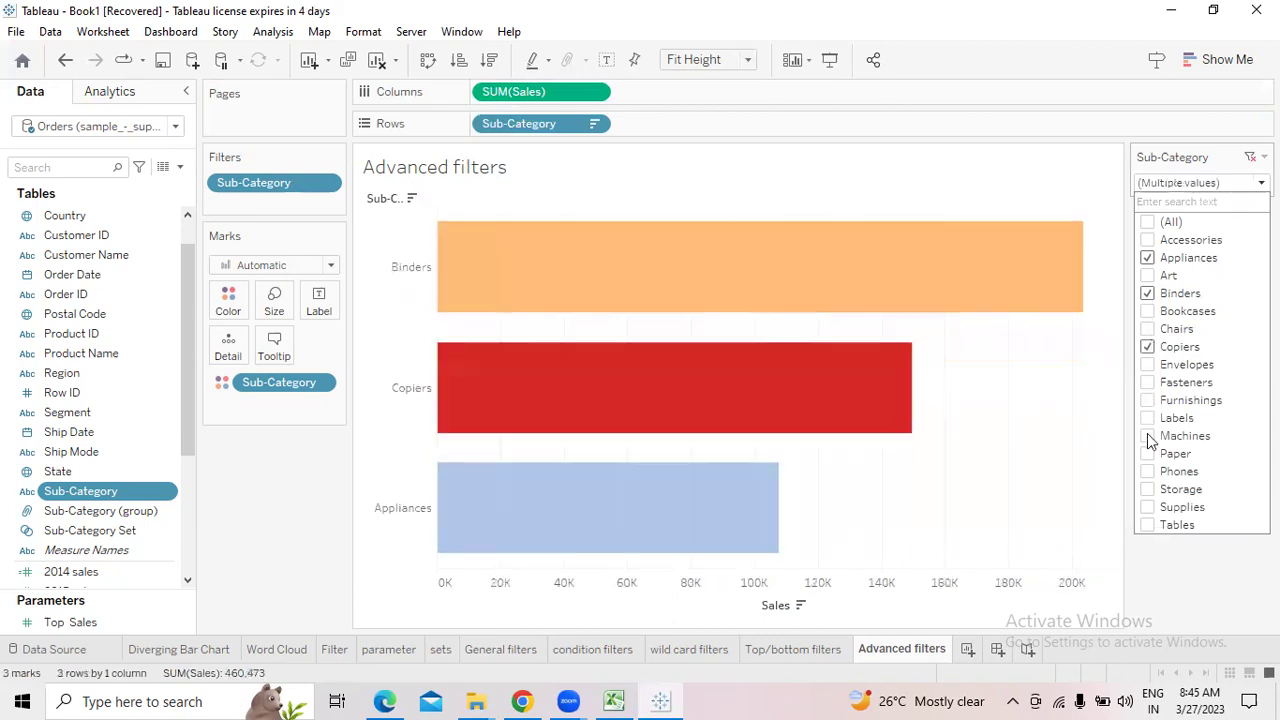
pyautogui.click(1147, 454)
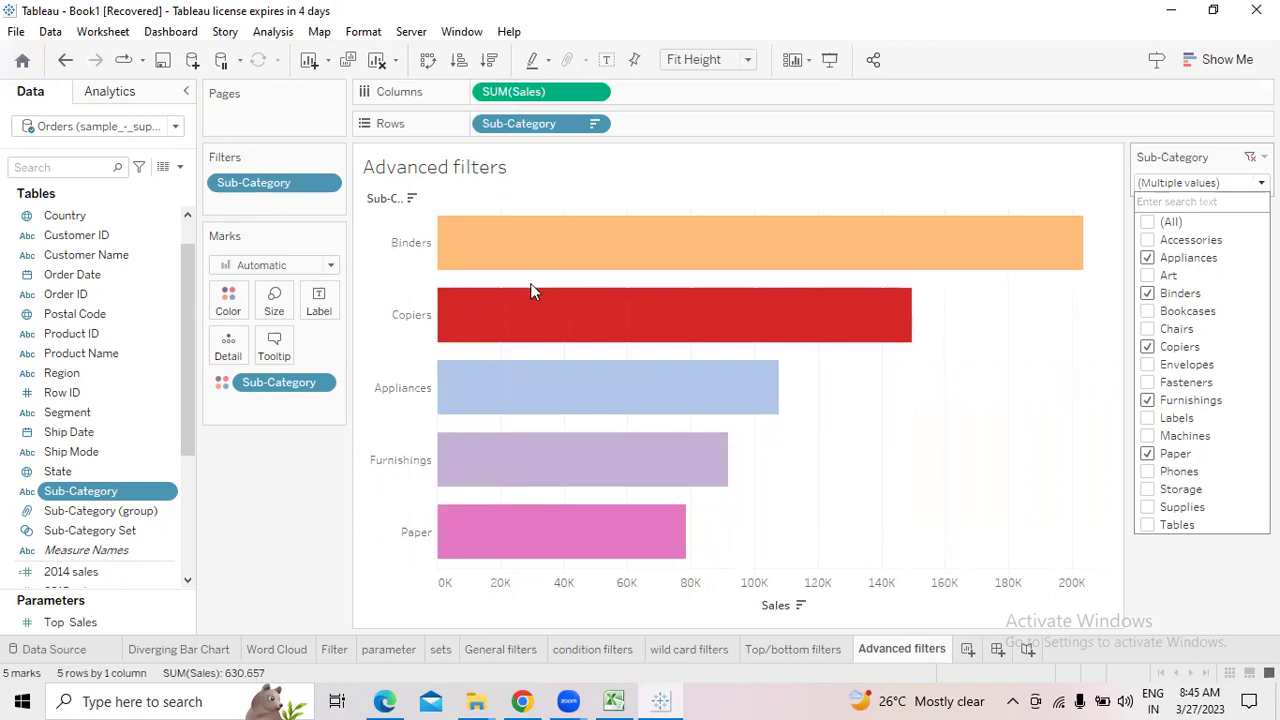
pyautogui.click(1148, 509)
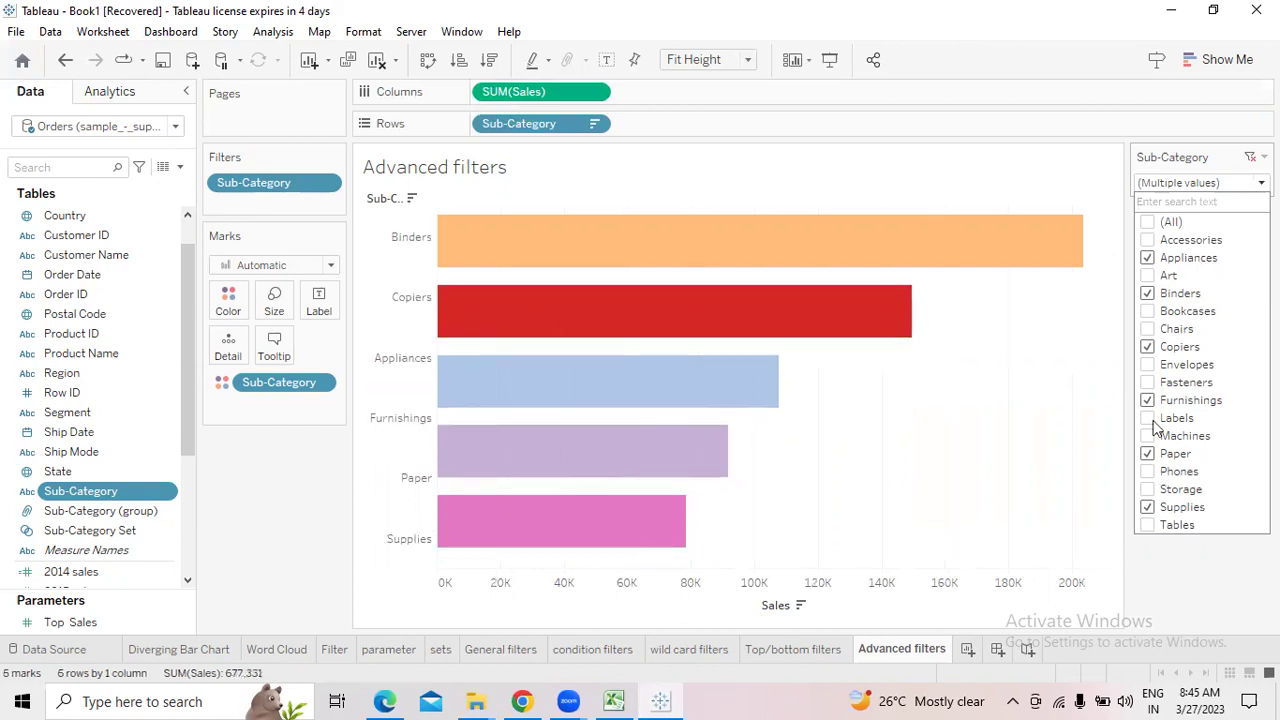
pyautogui.click(1148, 329)
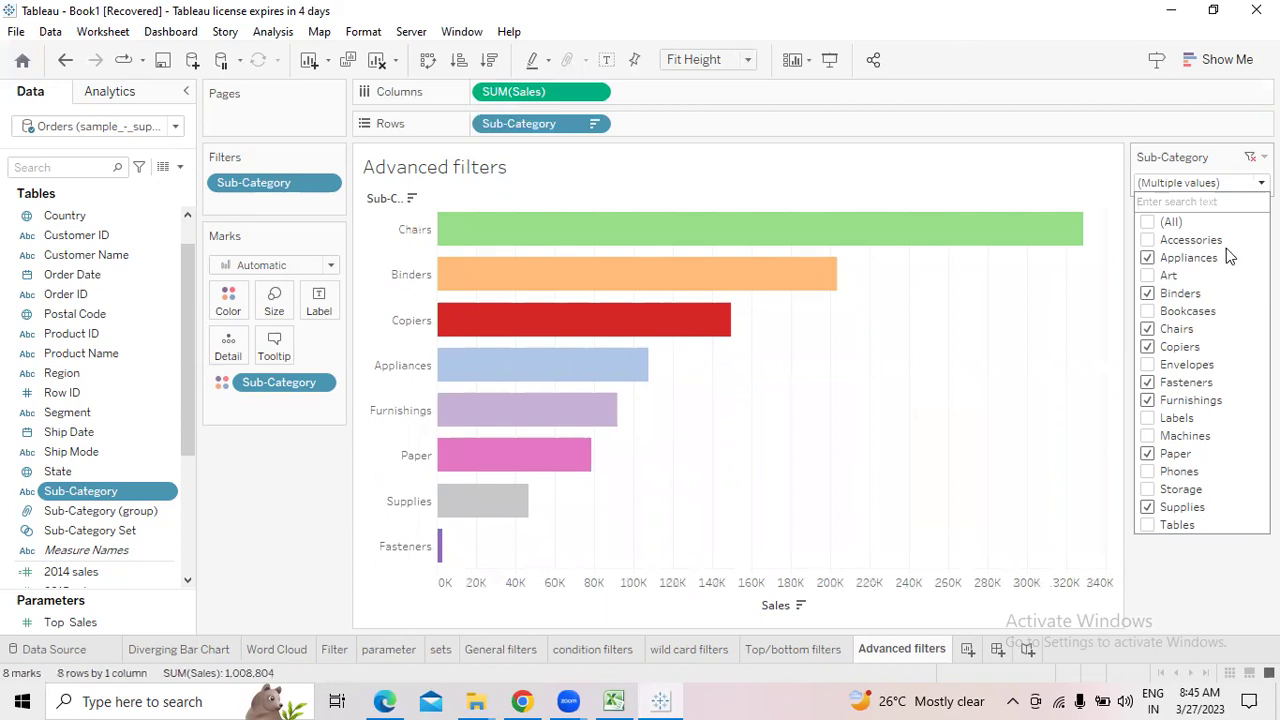
pyautogui.click(812, 471)
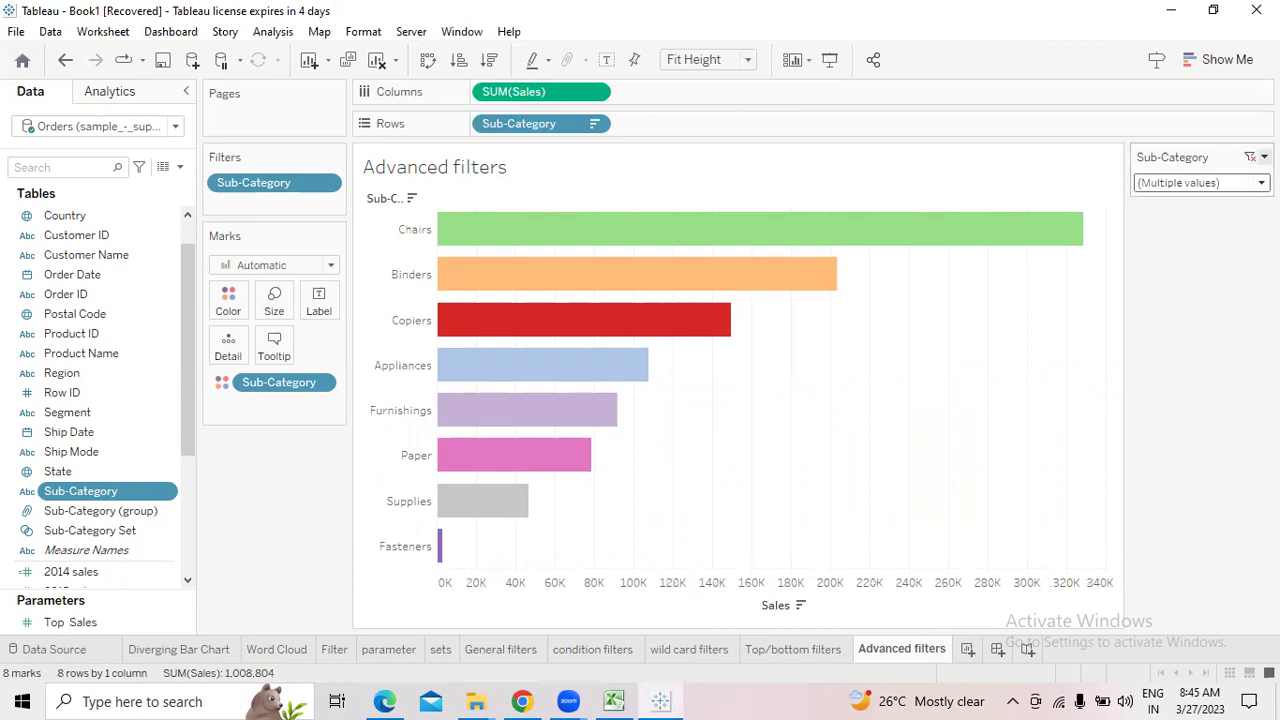
# Reset the Sub-Category filter to all values, and switch it to Multiple Values (list) and back to Multiple Values (dropdown)
pyautogui.click(1250, 157)
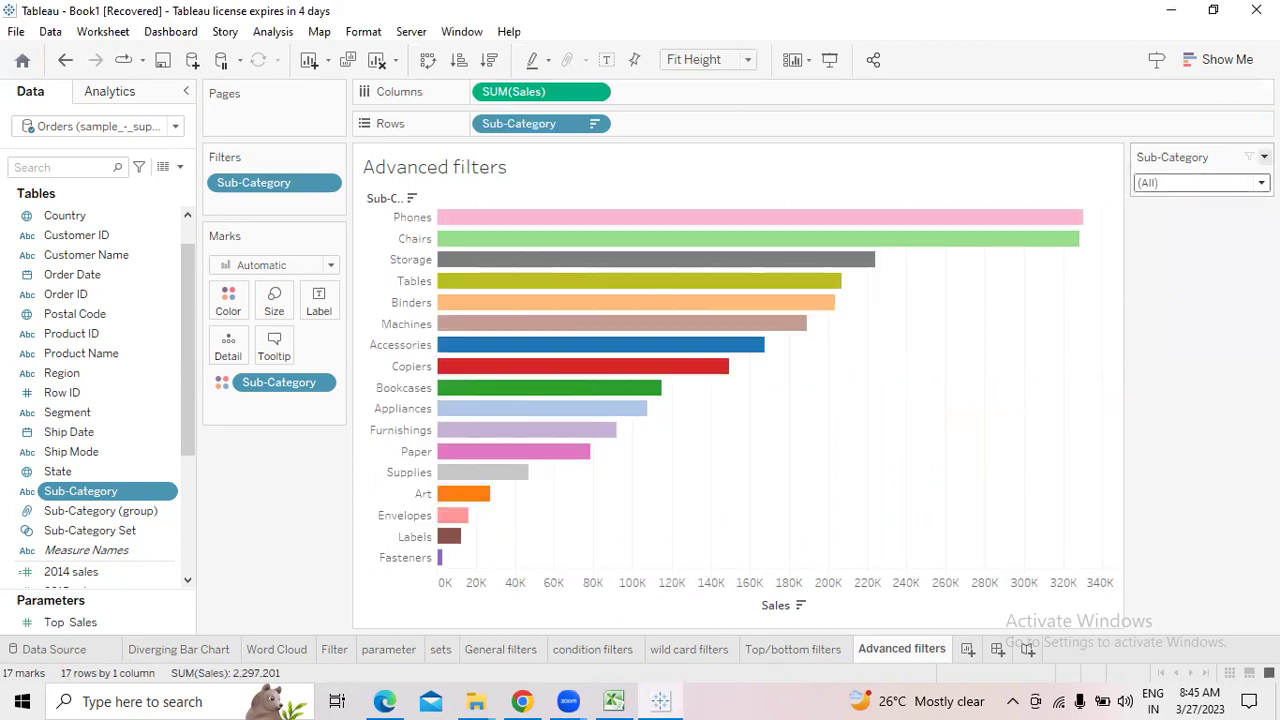
pyautogui.click(1264, 157)
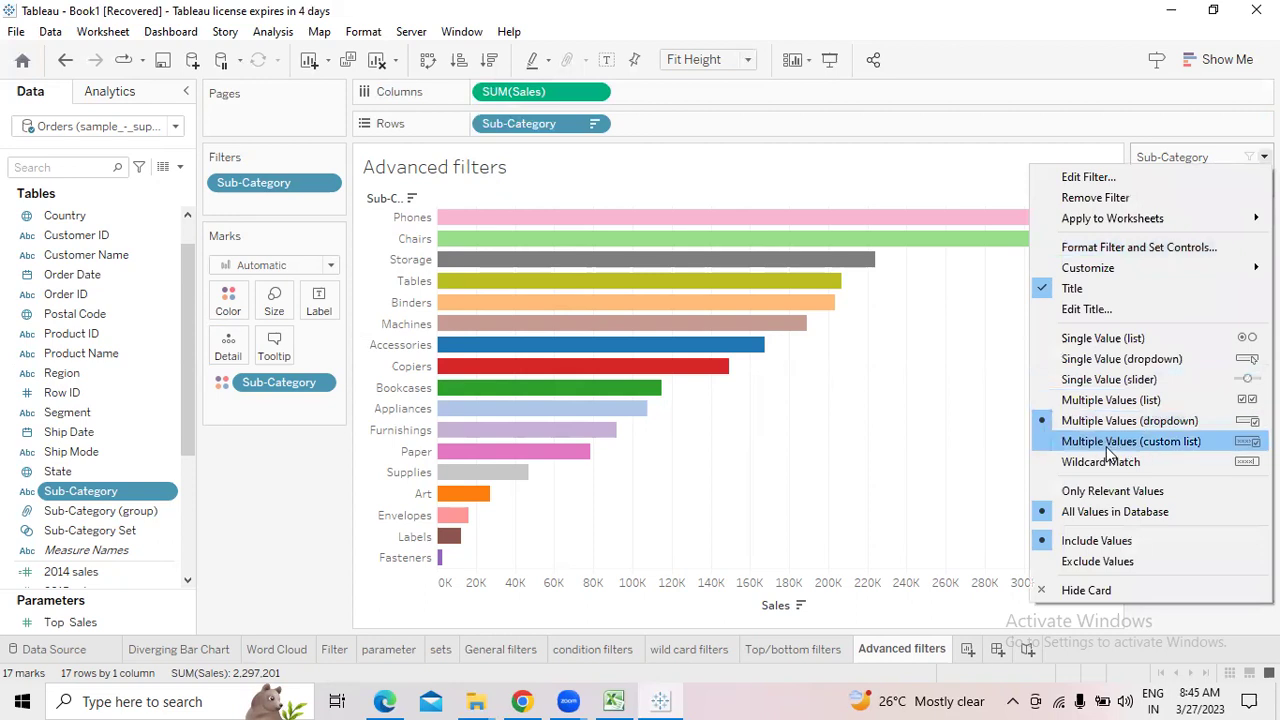
pyautogui.click(1106, 401)
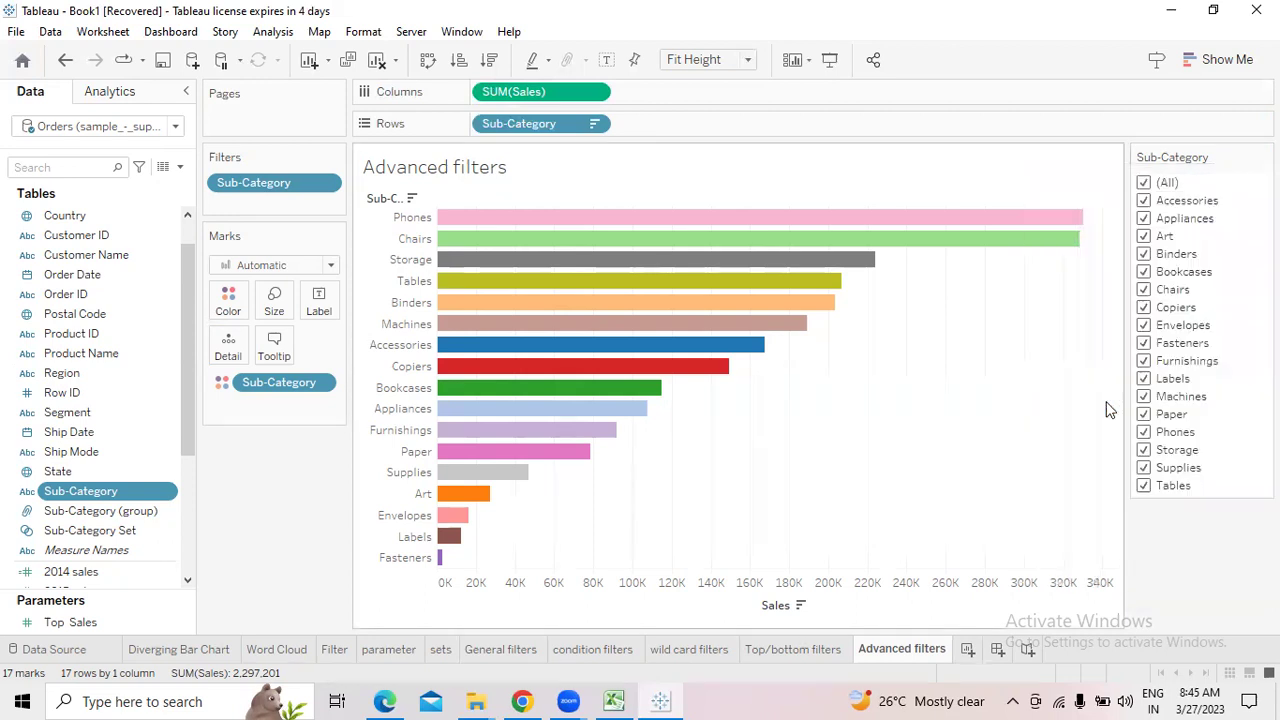
pyautogui.click(1264, 157)
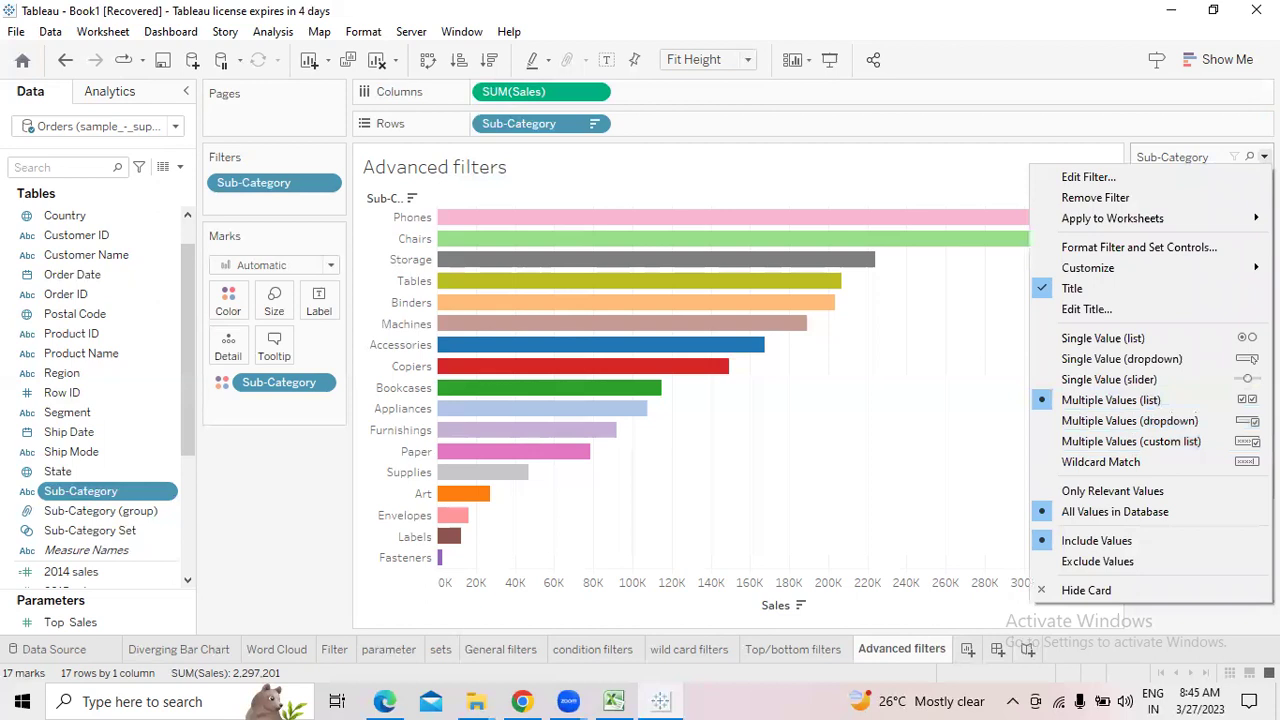
pyautogui.click(1160, 421)
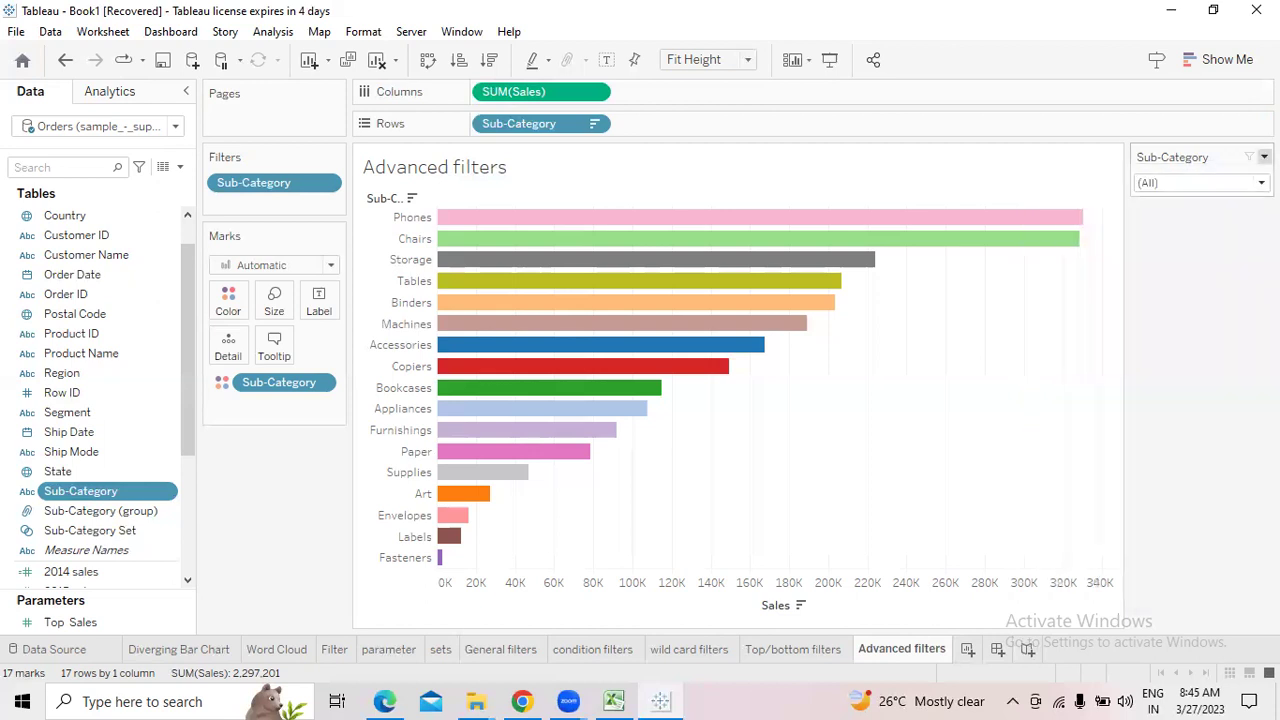
# Switch the Sub-Category filter to Multiple Values (custom list) and add phones, art, paper and storages to the list
pyautogui.click(1264, 157)
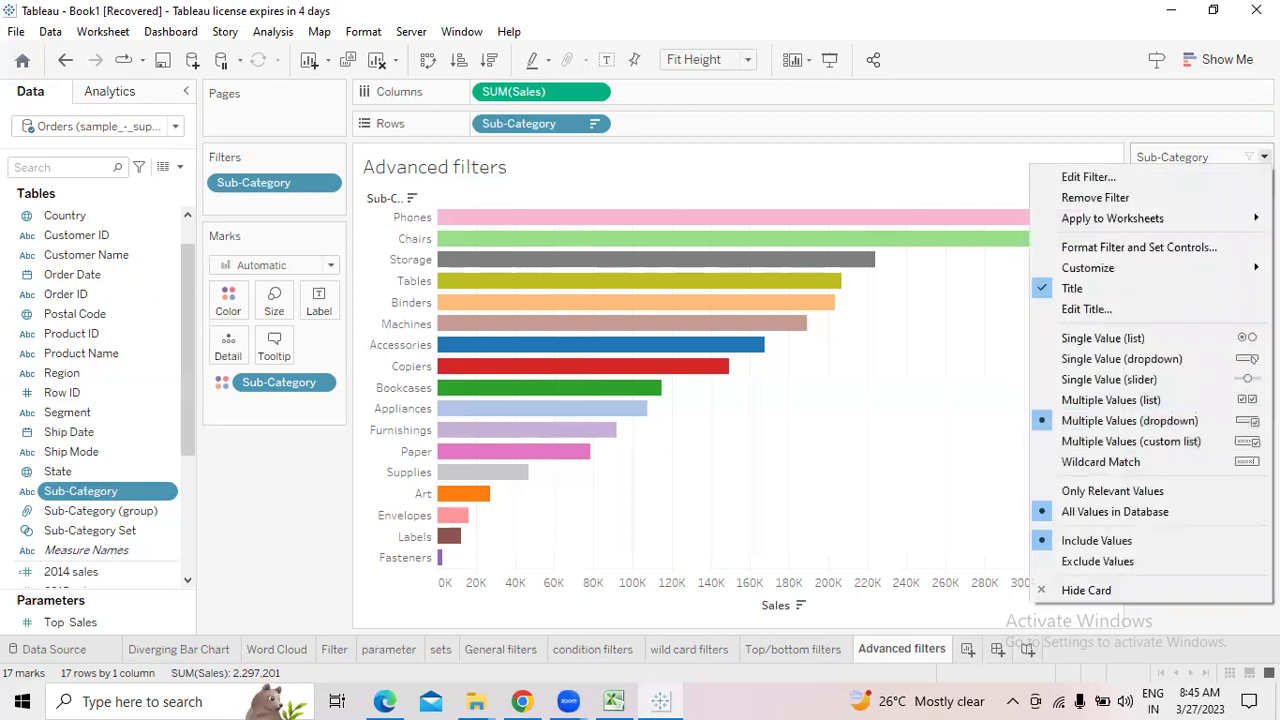
pyautogui.click(1140, 450)
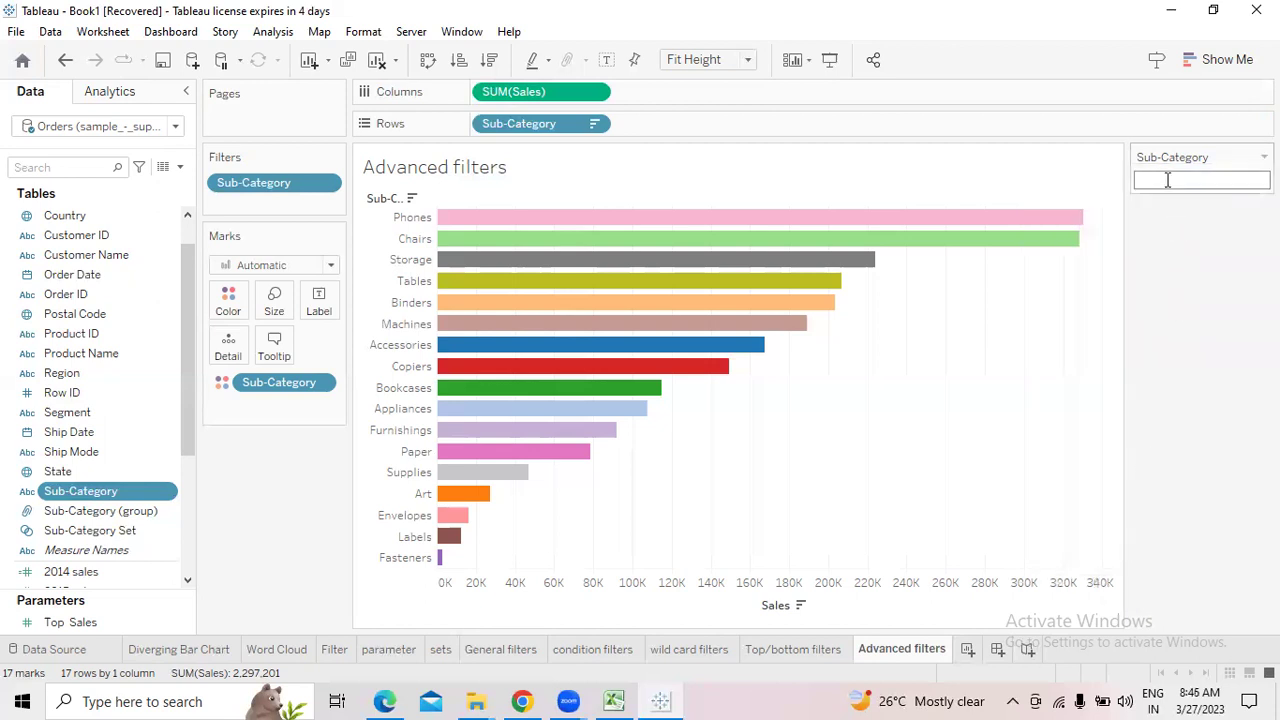
pyautogui.click(1167, 179)
pyautogui.write('phones')
pyautogui.click(1247, 180)
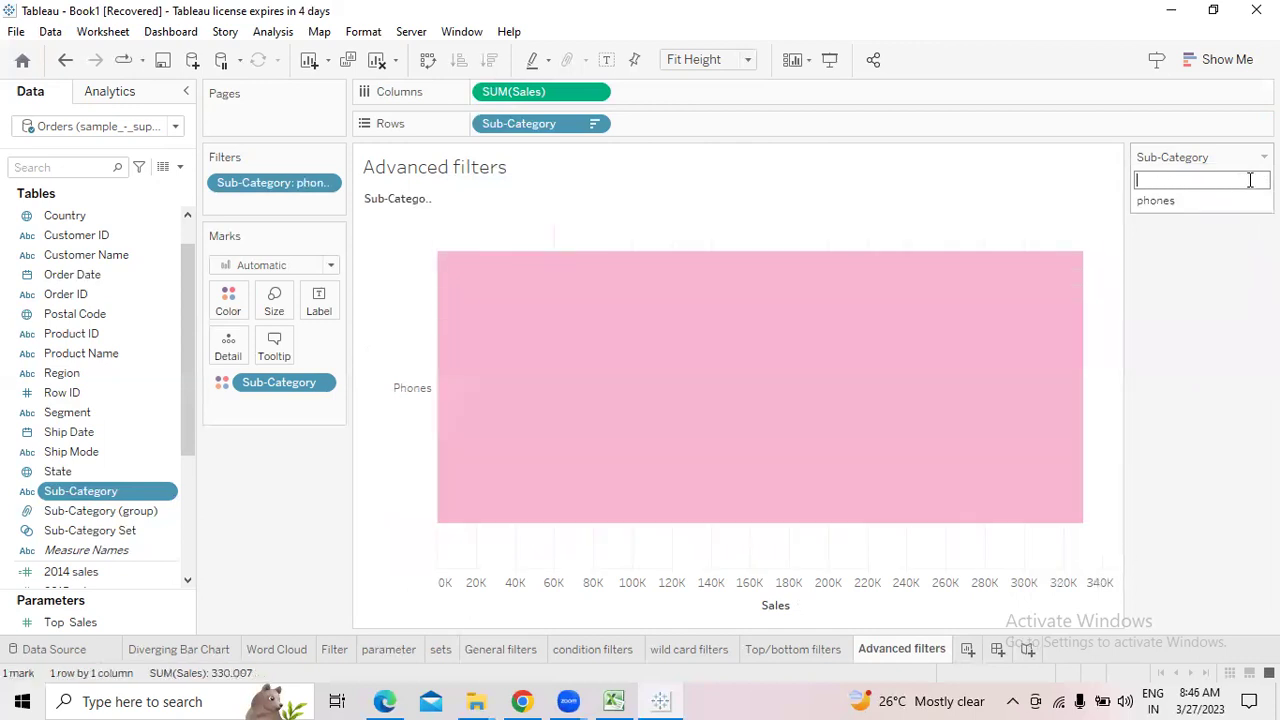
pyautogui.write('aper')
pyautogui.press('Return')
pyautogui.write('pa')
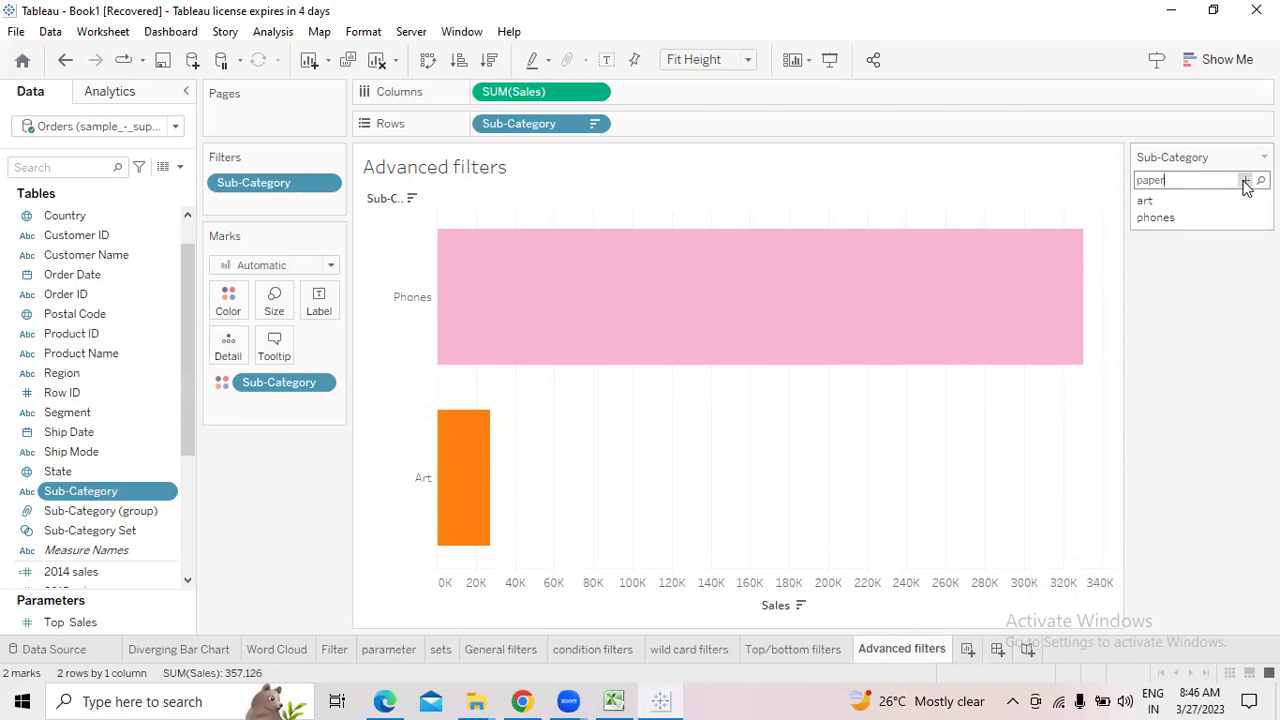
pyautogui.press('Return')
pyautogui.write('st')
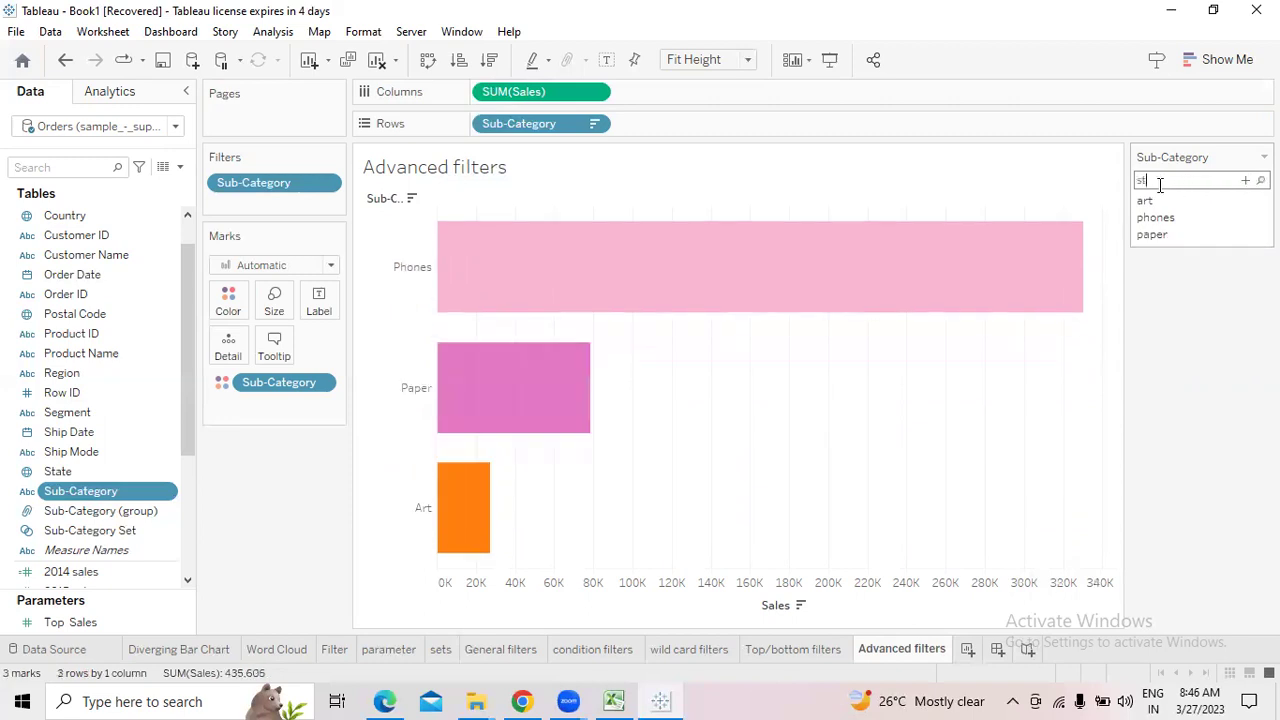
pyautogui.write('orages')
pyautogui.click(1245, 181)
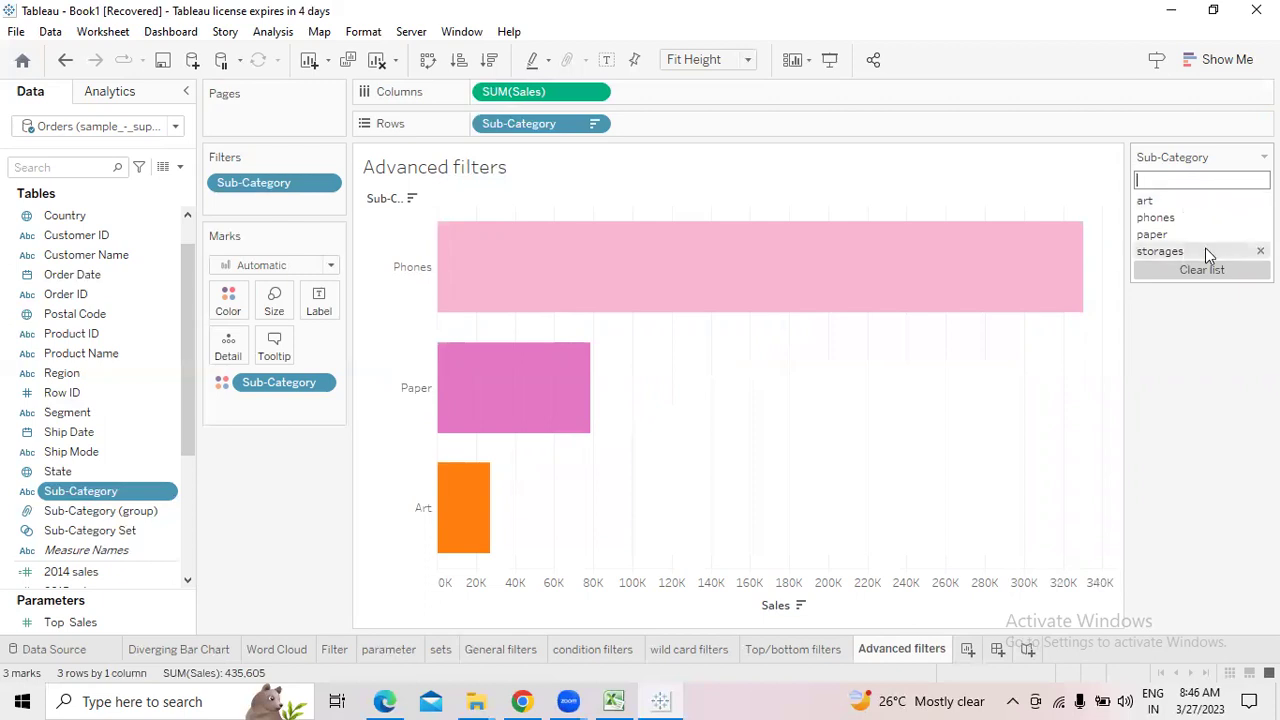
# Replace the "storages" entry in the Sub-Category filter's custom list with "storage"
pyautogui.click(1260, 251)
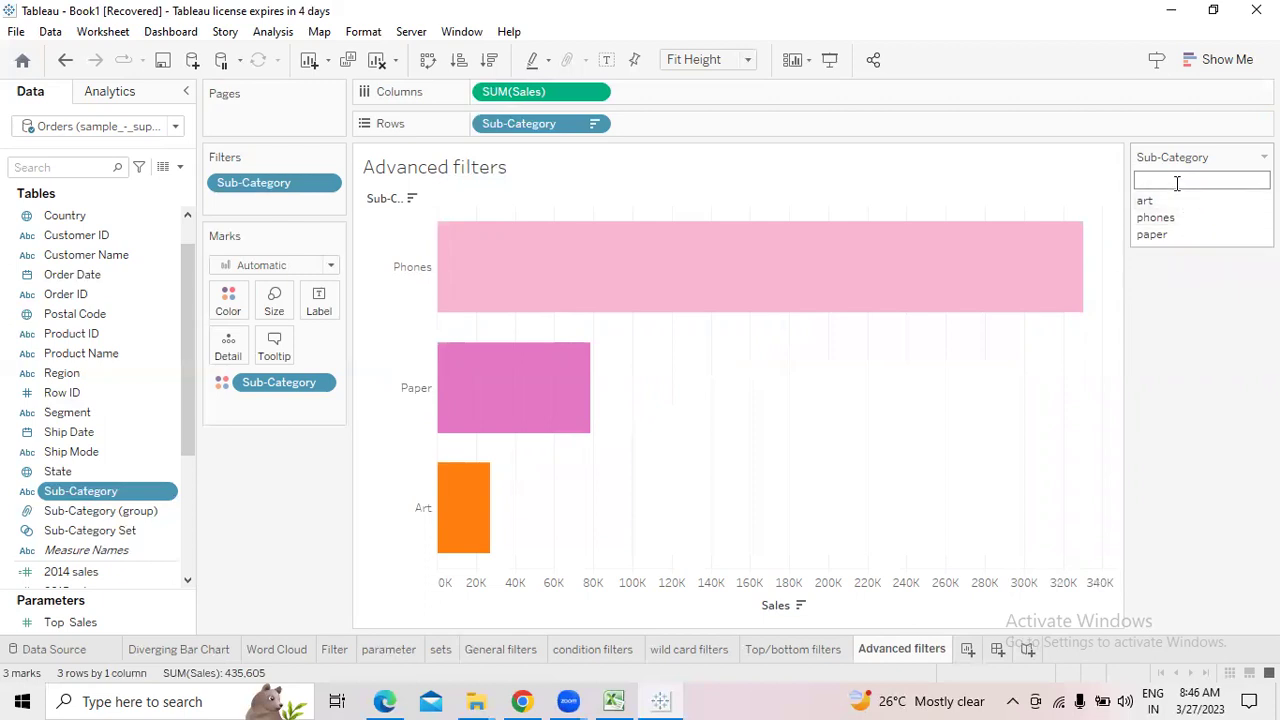
pyautogui.click(1175, 181)
pyautogui.write('storage')
pyautogui.click(1246, 180)
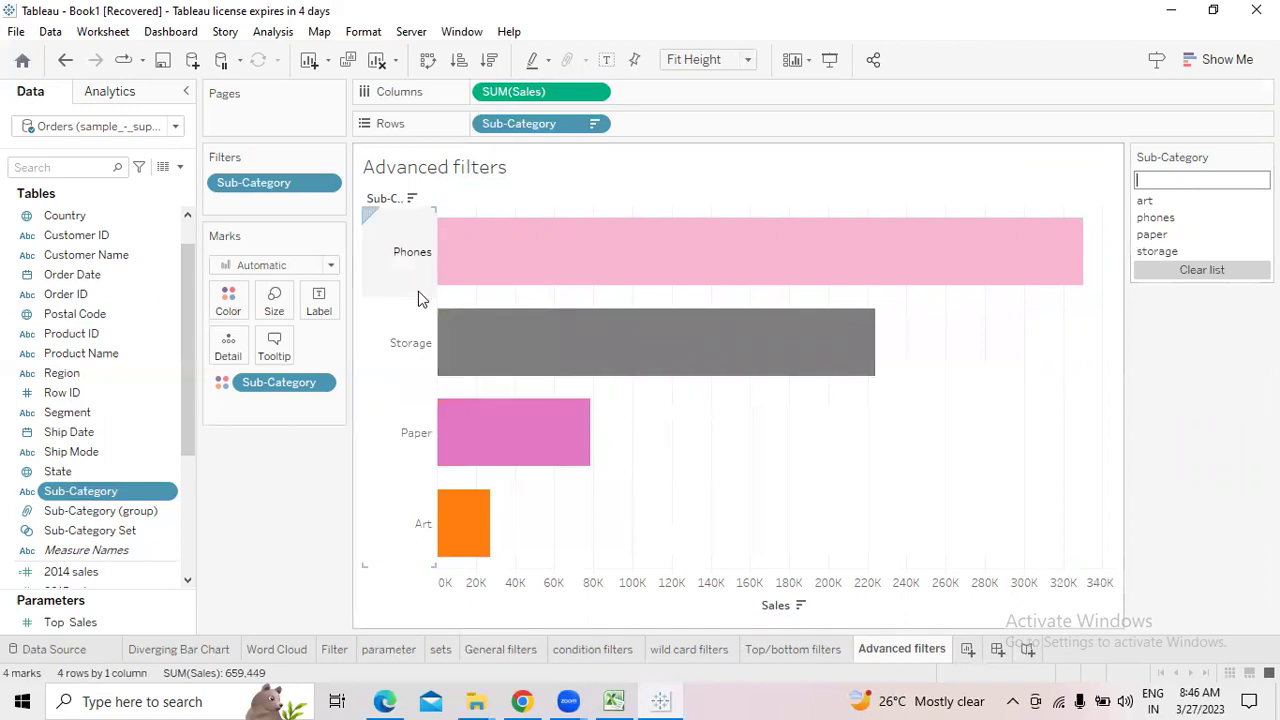
# Clear the Sub-Category custom list and switch the filter to Wildcard Match
pyautogui.click(1211, 272)
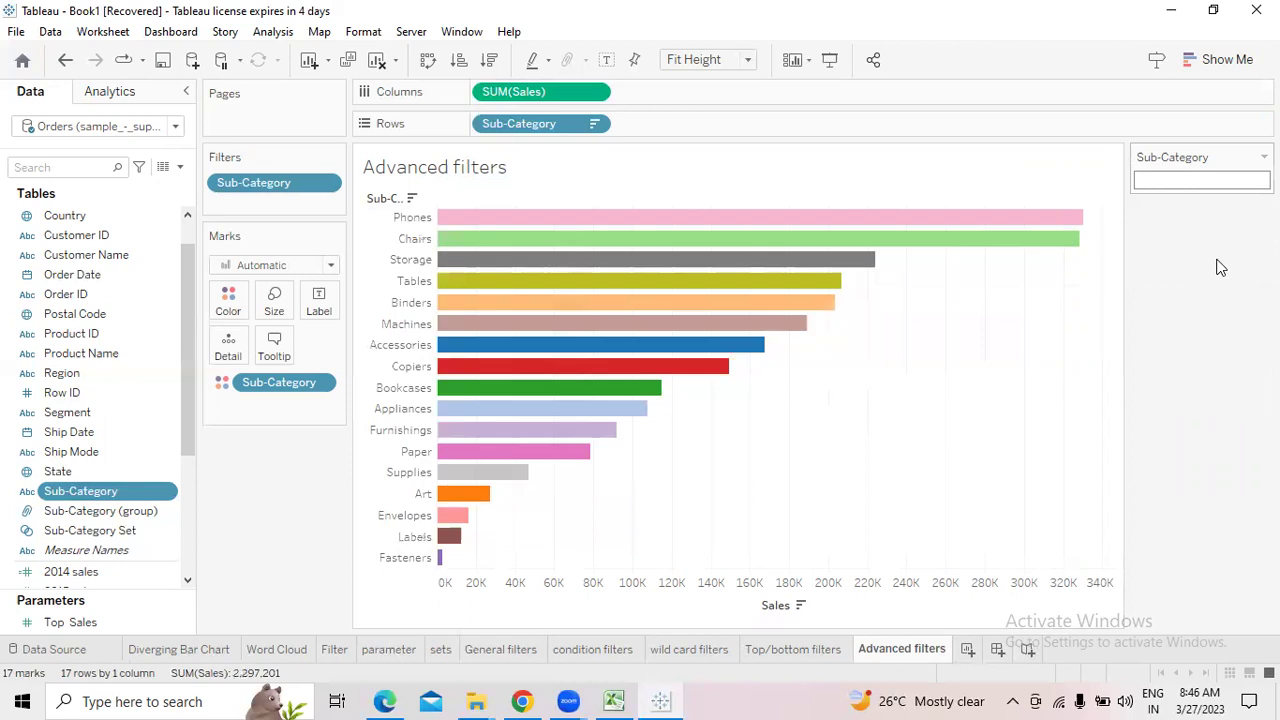
pyautogui.click(1264, 157)
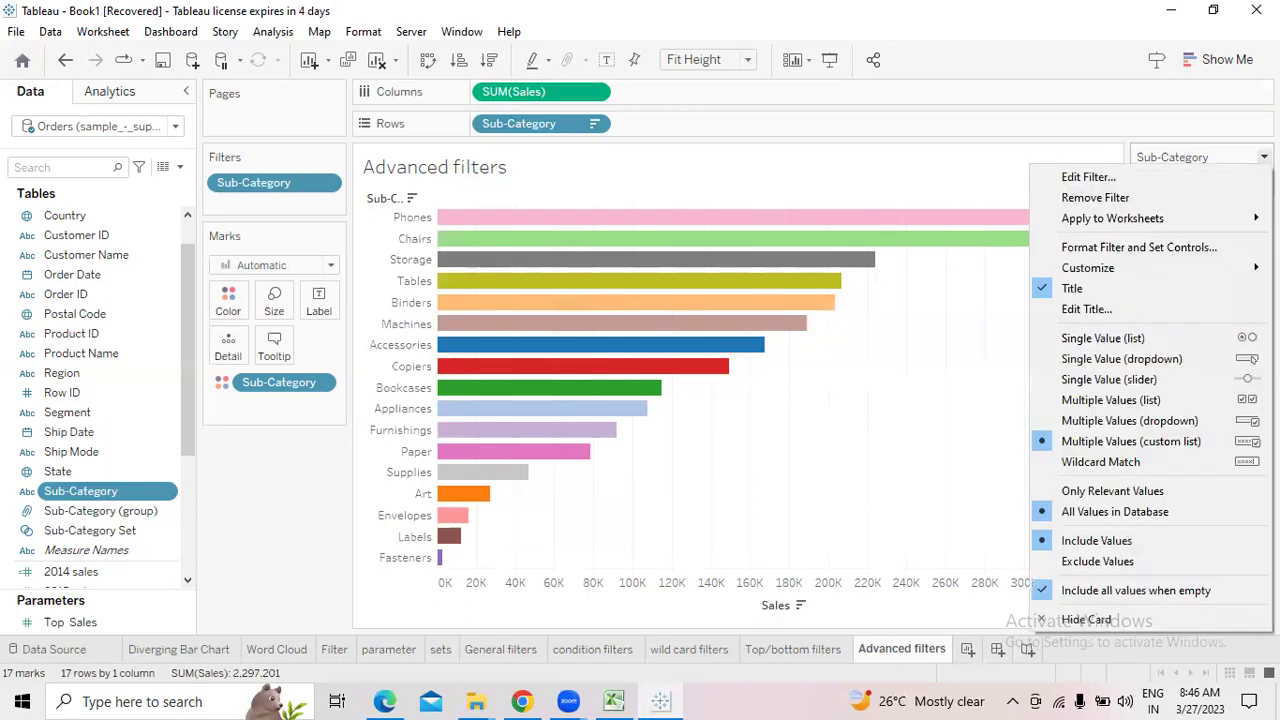
pyautogui.click(1103, 463)
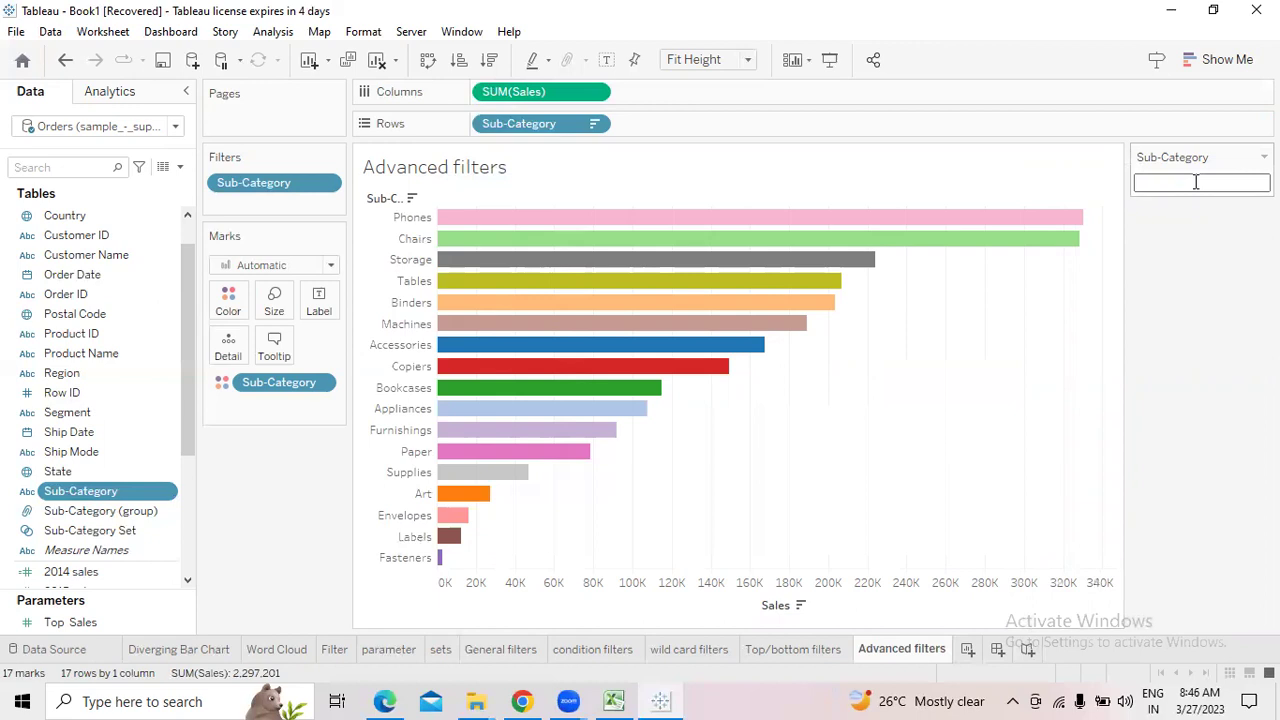
# Switch the Sub-Category filter to Single Value (list), show Binders, Copiers, Paper, Labels and Bookcases one at a time, and reset it to all values
pyautogui.click(1264, 157)
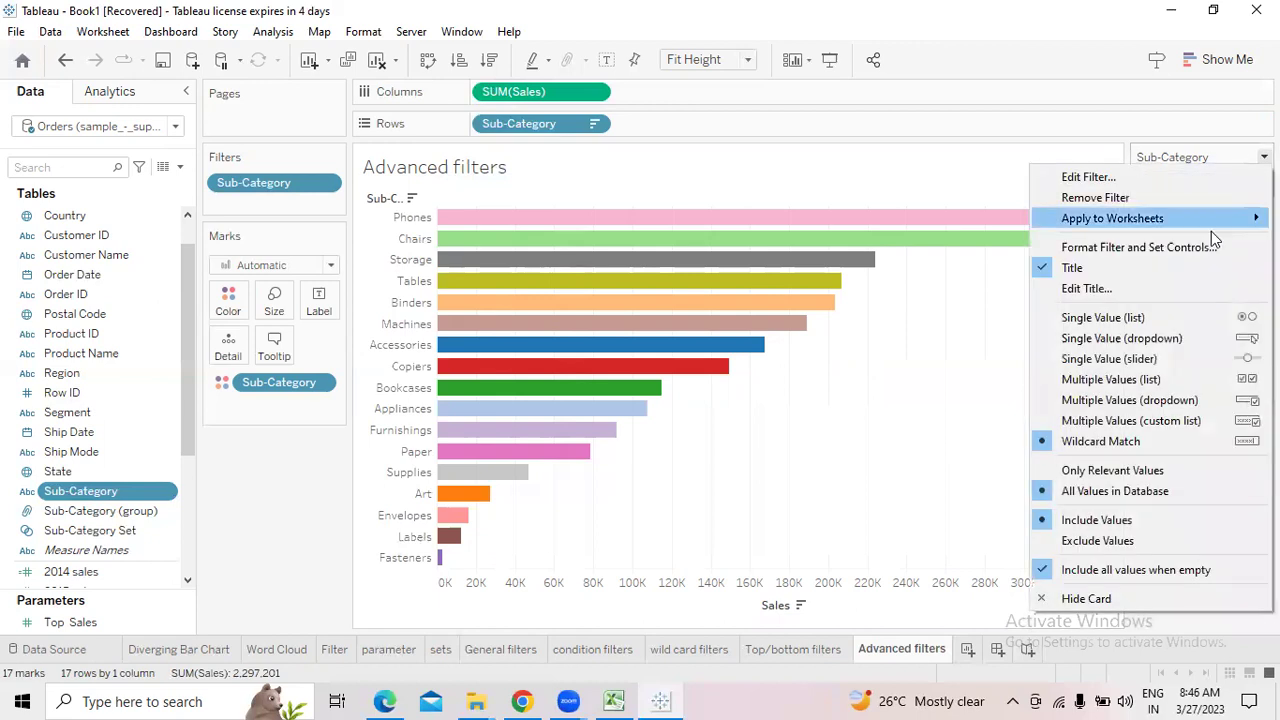
pyautogui.click(1140, 320)
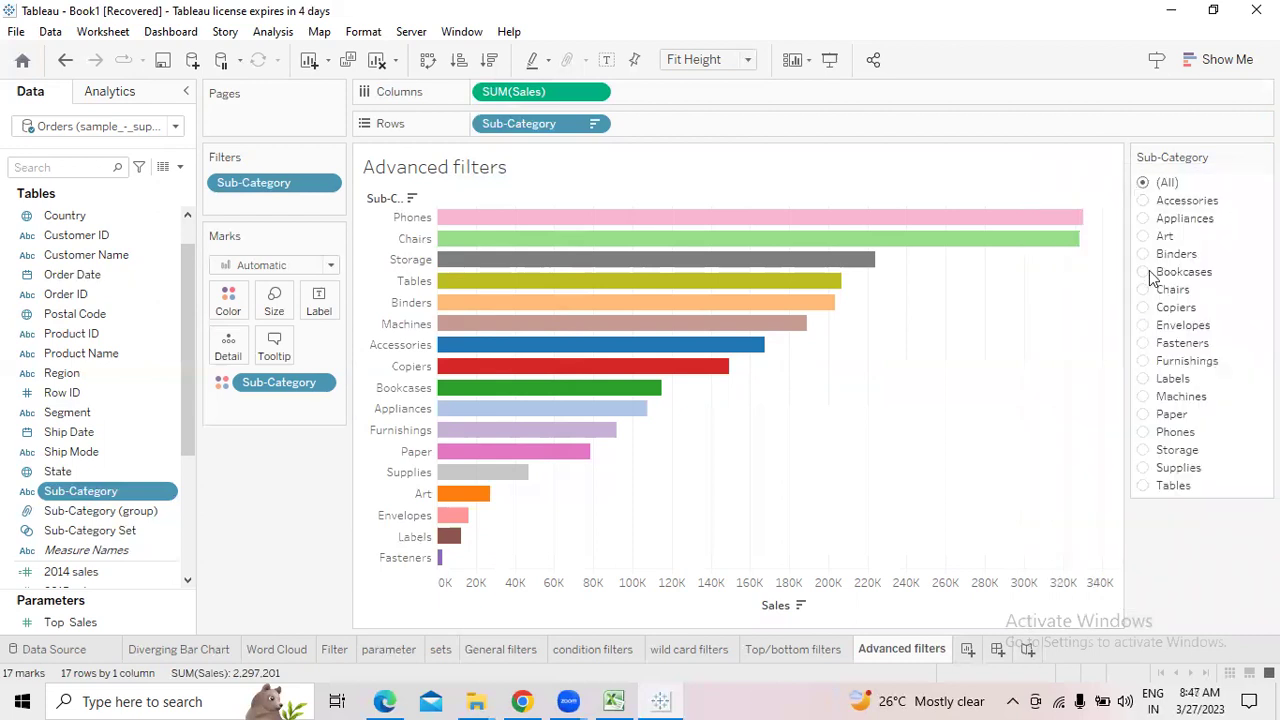
pyautogui.click(1143, 254)
pyautogui.click(1143, 307)
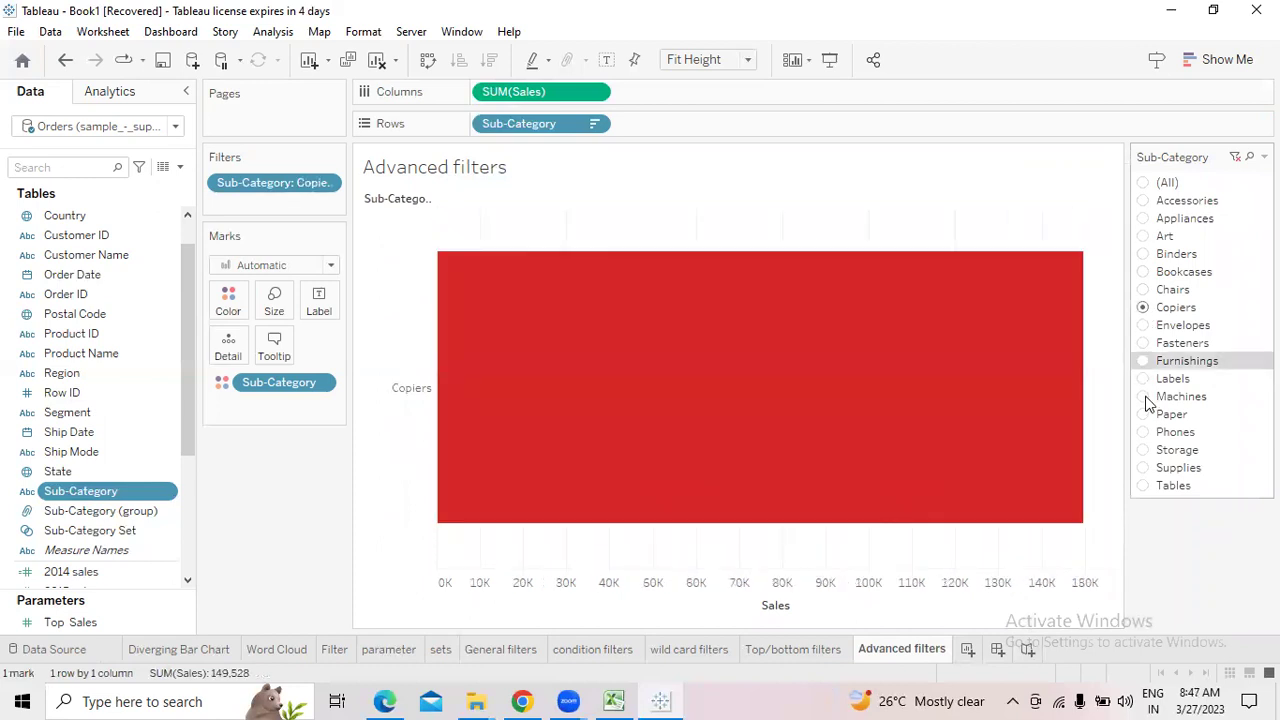
pyautogui.click(1143, 415)
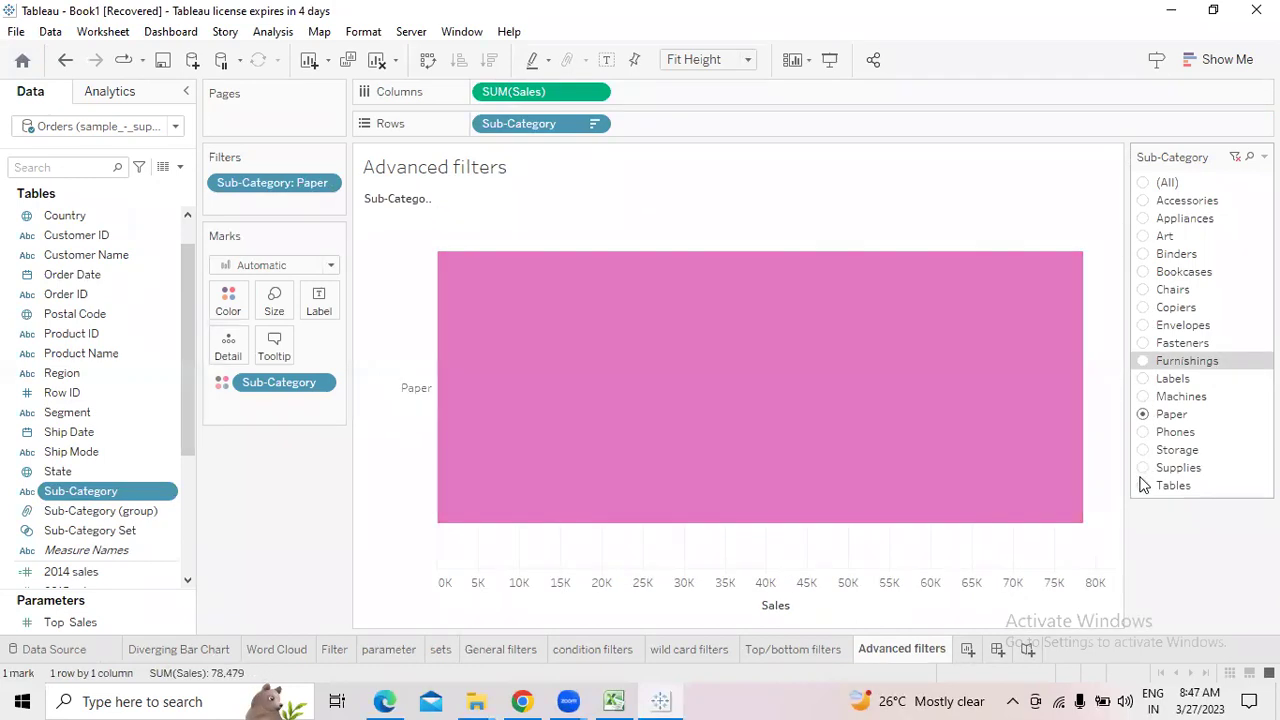
pyautogui.click(1143, 379)
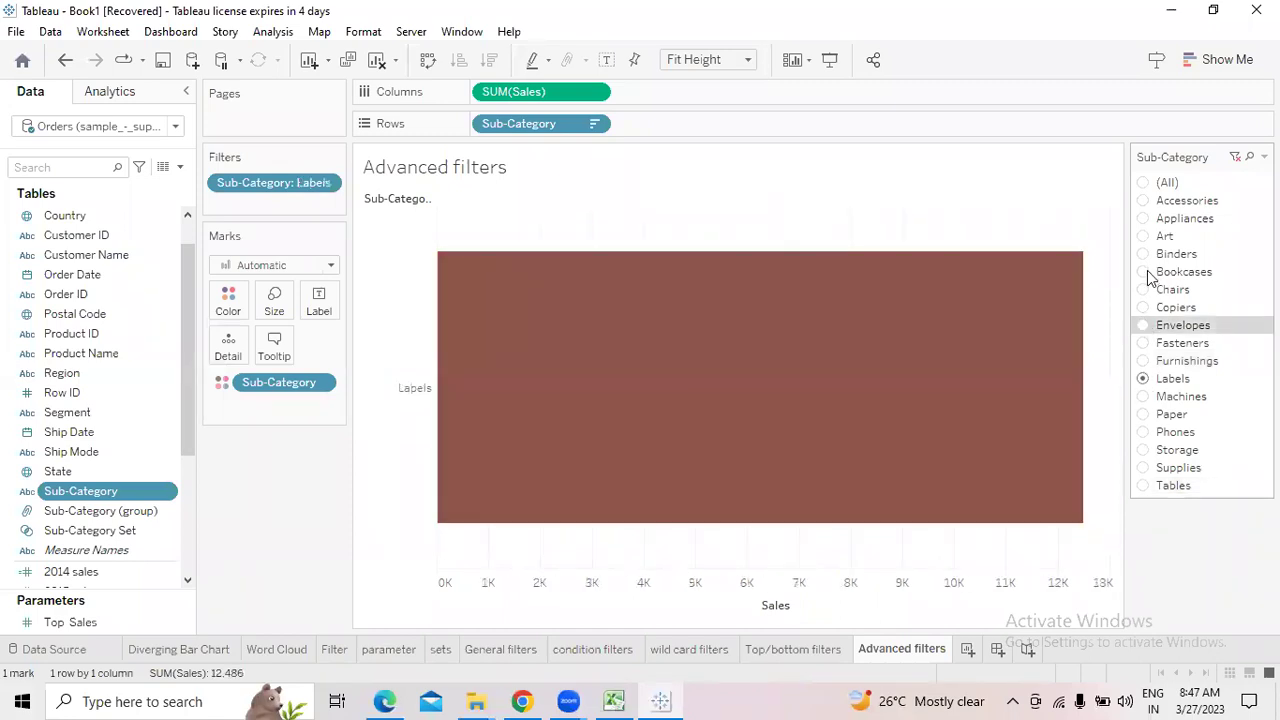
pyautogui.click(1144, 272)
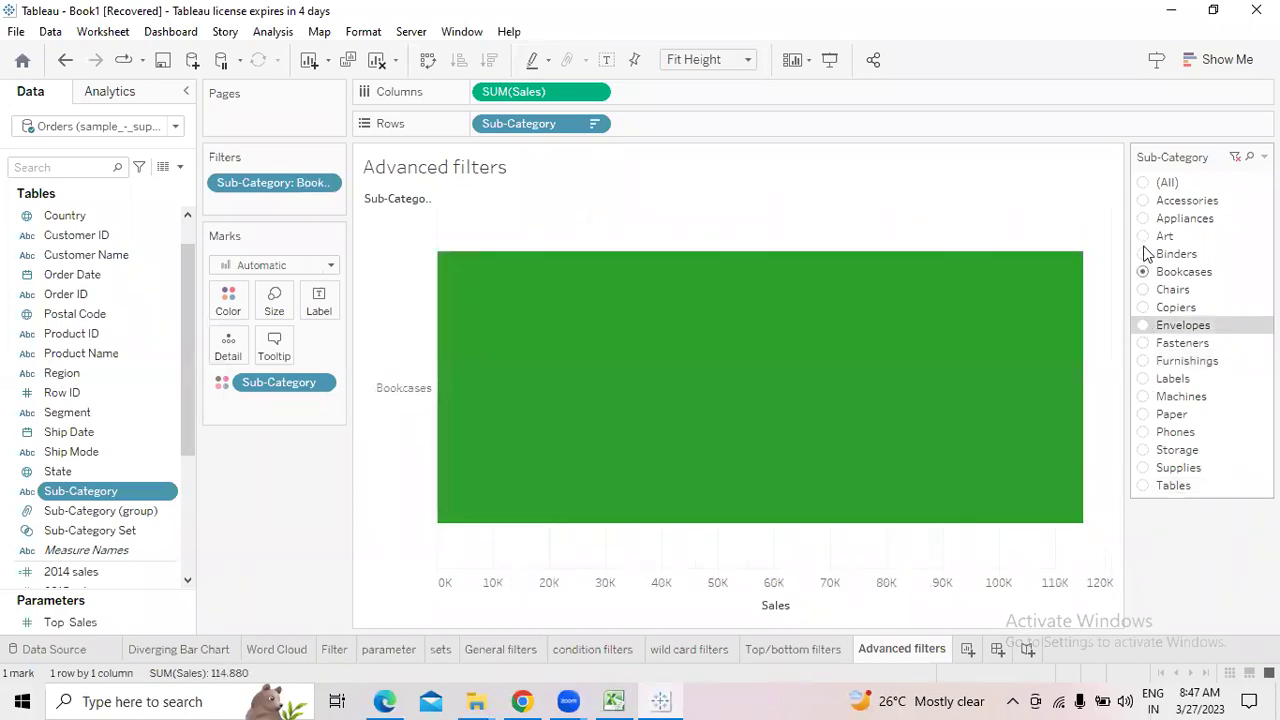
pyautogui.click(1144, 183)
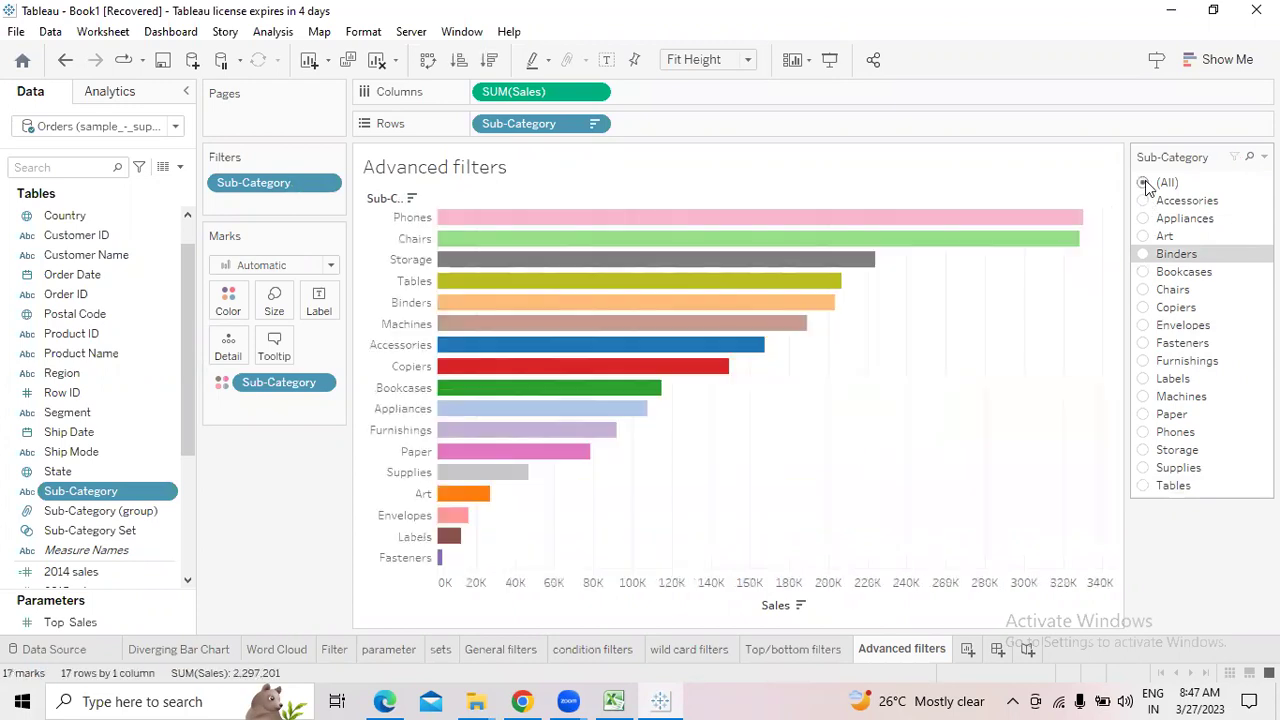
# Switch the Sub-Category filter to Single Value (dropdown), filter to Machines, and reset it to all values
pyautogui.click(1264, 157)
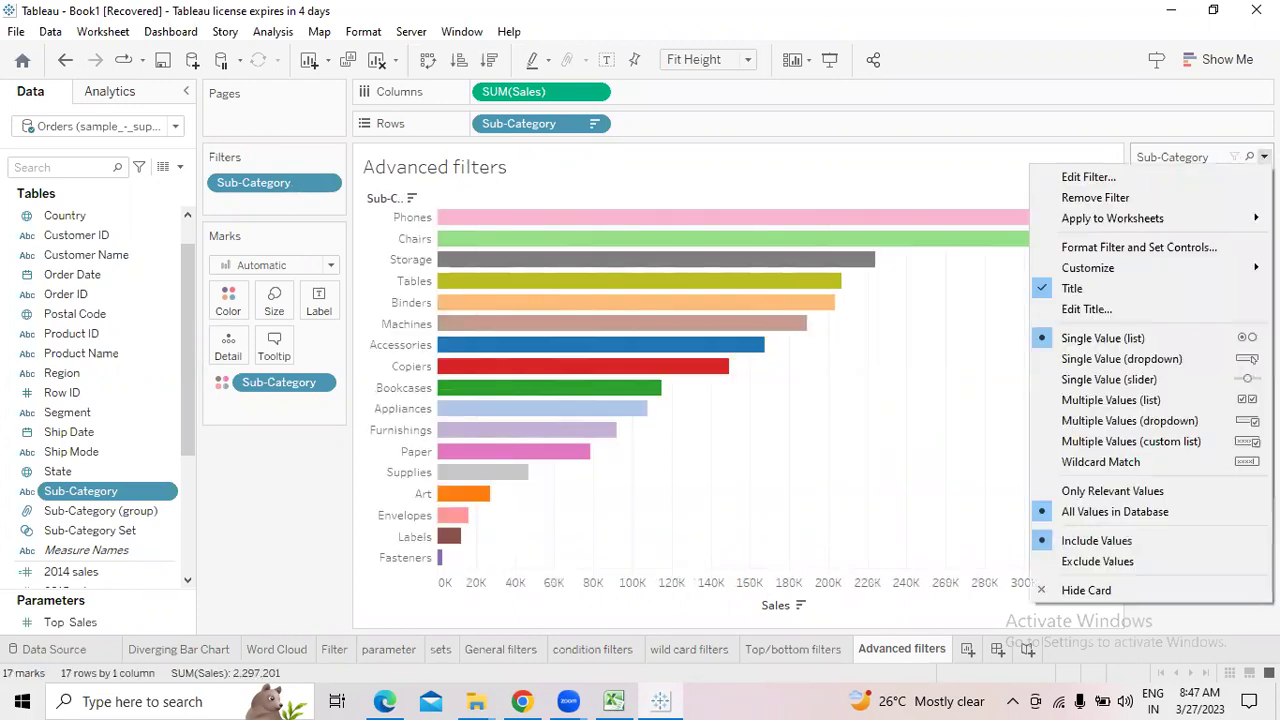
pyautogui.click(1134, 360)
pyautogui.click(1200, 182)
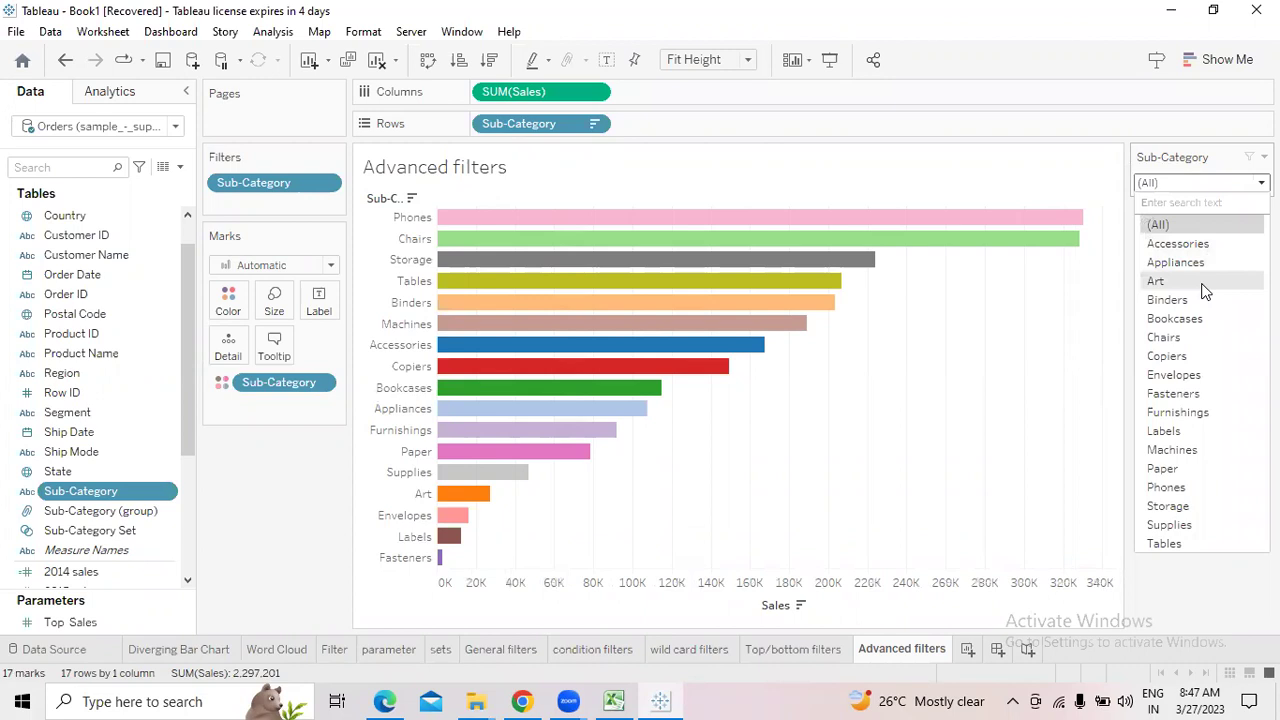
pyautogui.click(1165, 450)
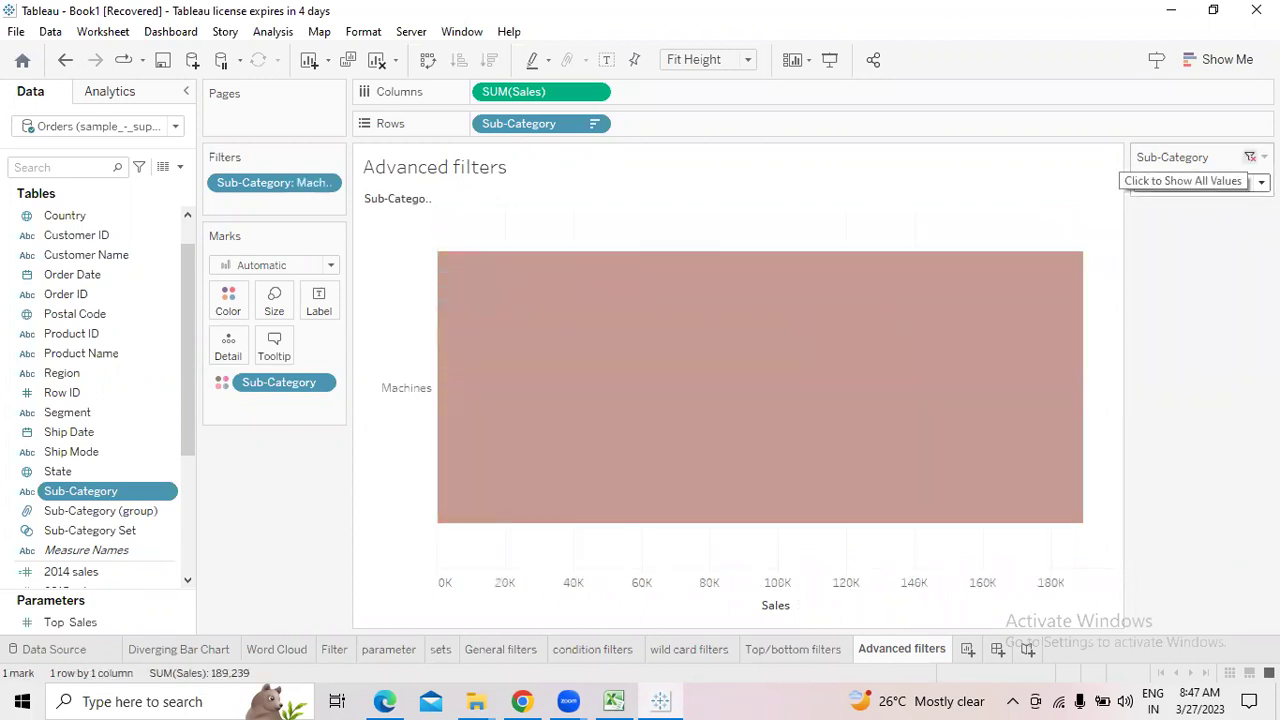
pyautogui.click(1249, 157)
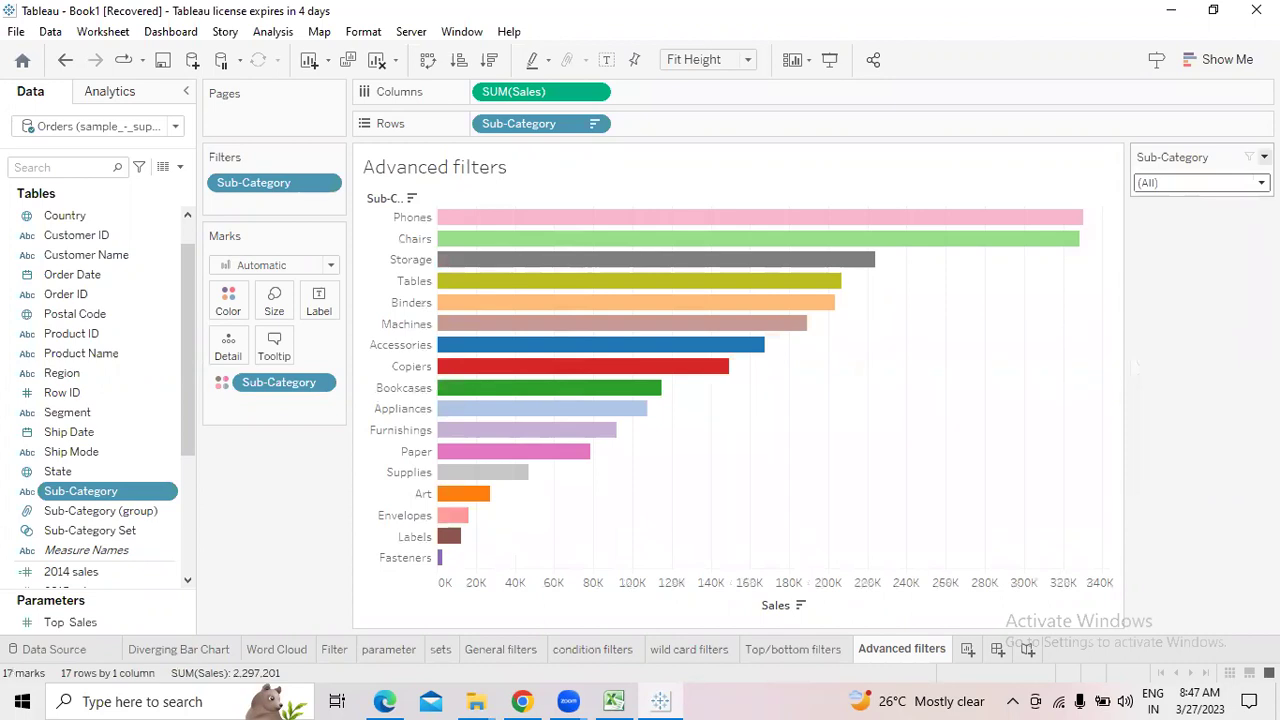
# Switch the Sub-Category filter to Single Value (slider), step forward through the sub-categories and back to Binders
pyautogui.click(1264, 157)
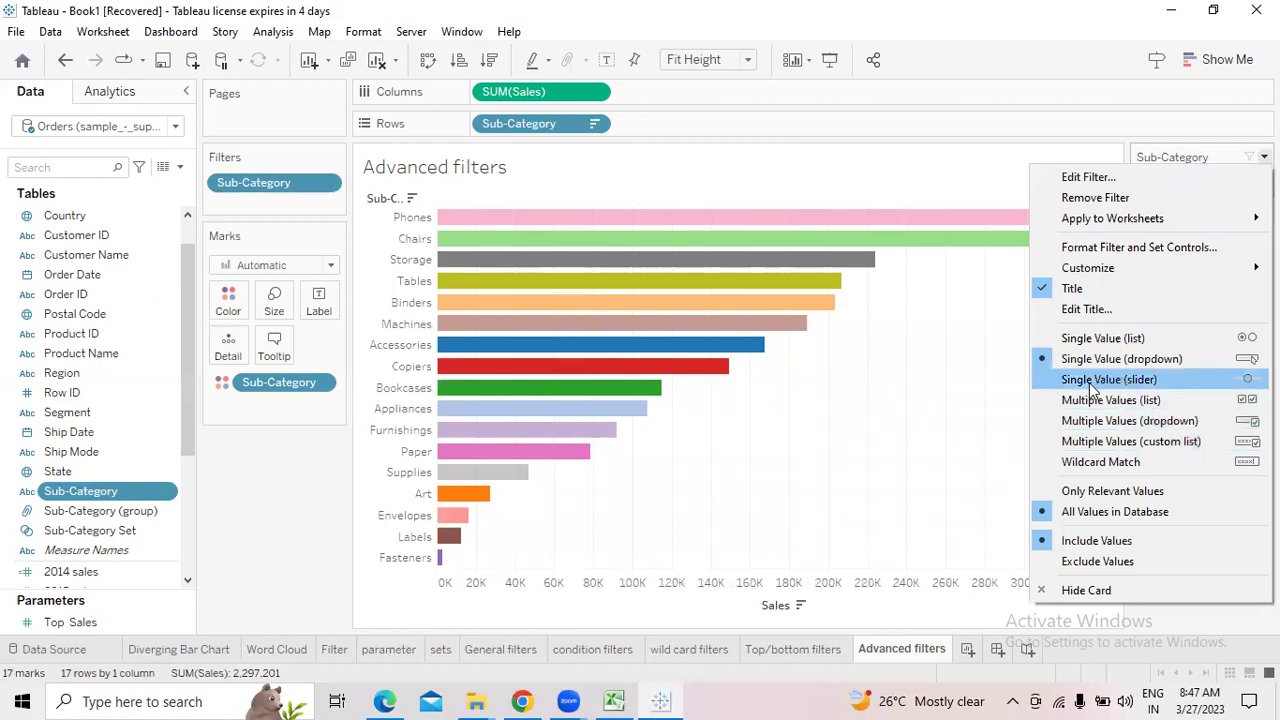
pyautogui.click(1128, 380)
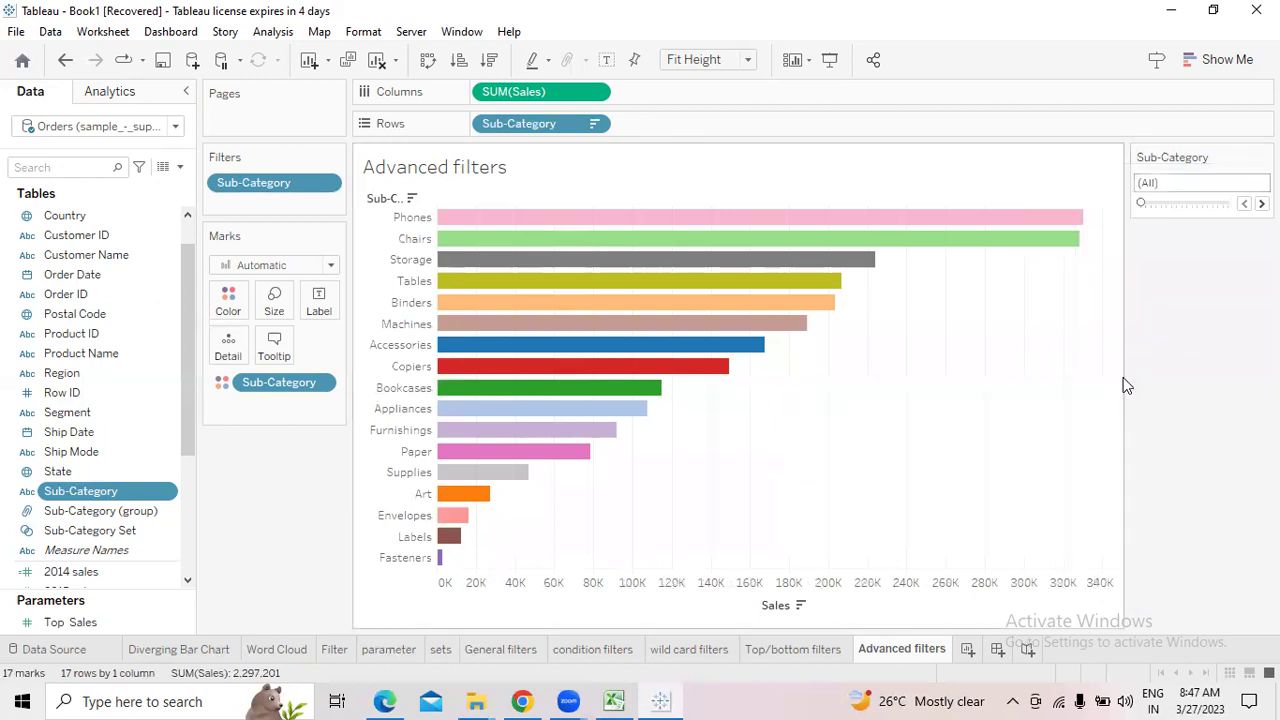
pyautogui.click(1261, 203)
pyautogui.click(1261, 203)
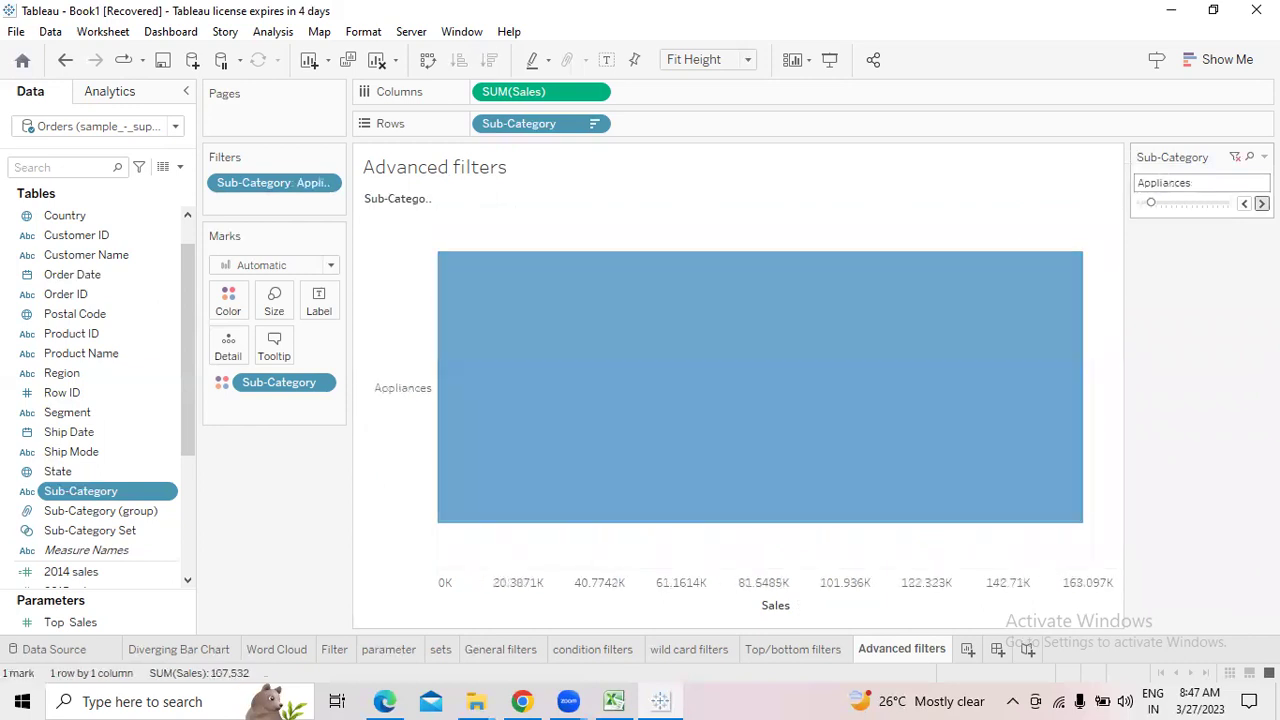
pyautogui.click(1261, 203)
pyautogui.click(1261, 203)
pyautogui.click(1261, 203)
pyautogui.click(1261, 203)
pyautogui.click(1261, 203)
pyautogui.click(1261, 203)
pyautogui.click(1261, 203)
pyautogui.click(1261, 203)
pyautogui.click(1261, 203)
pyautogui.click(1261, 203)
pyautogui.click(1261, 203)
pyautogui.click(1243, 204)
pyautogui.click(1243, 204)
pyautogui.click(1243, 204)
pyautogui.click(1243, 204)
pyautogui.click(1243, 204)
pyautogui.click(1243, 204)
pyautogui.click(1243, 204)
pyautogui.click(1243, 204)
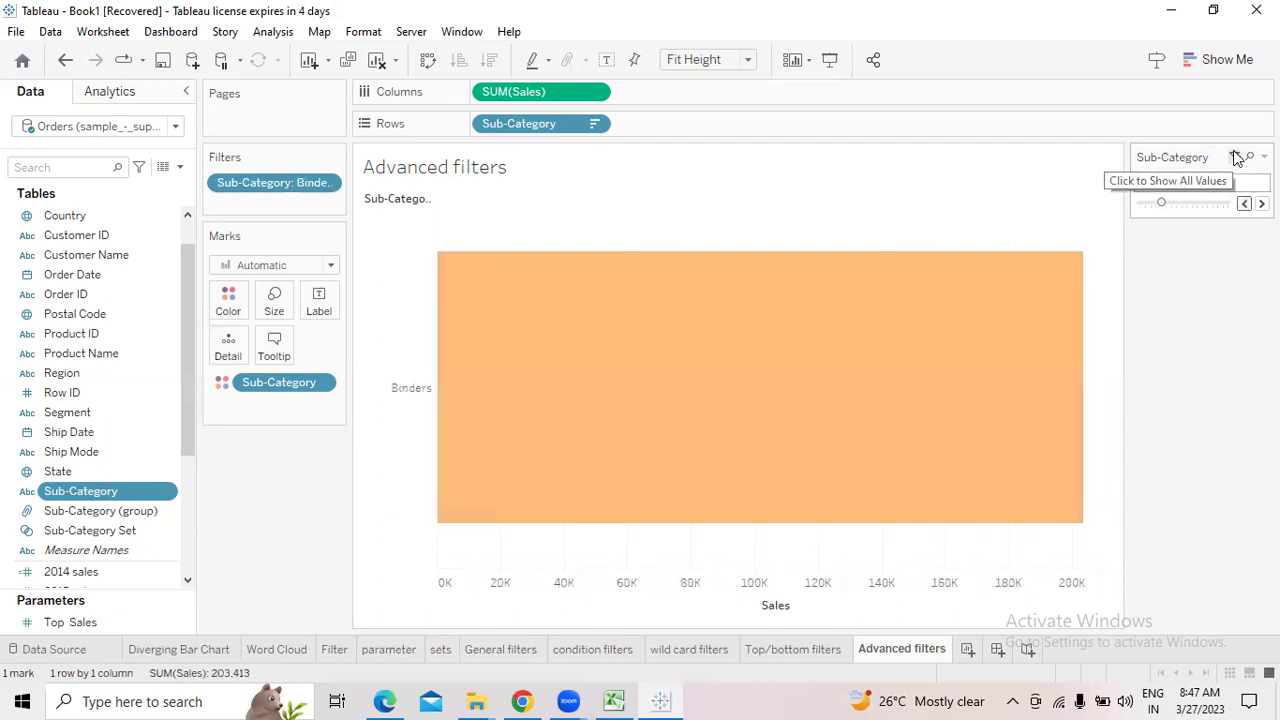
# Reset the Sub-Category filter to all values and switch it to Single Value (list)
pyautogui.click(1236, 158)
pyautogui.click(1264, 157)
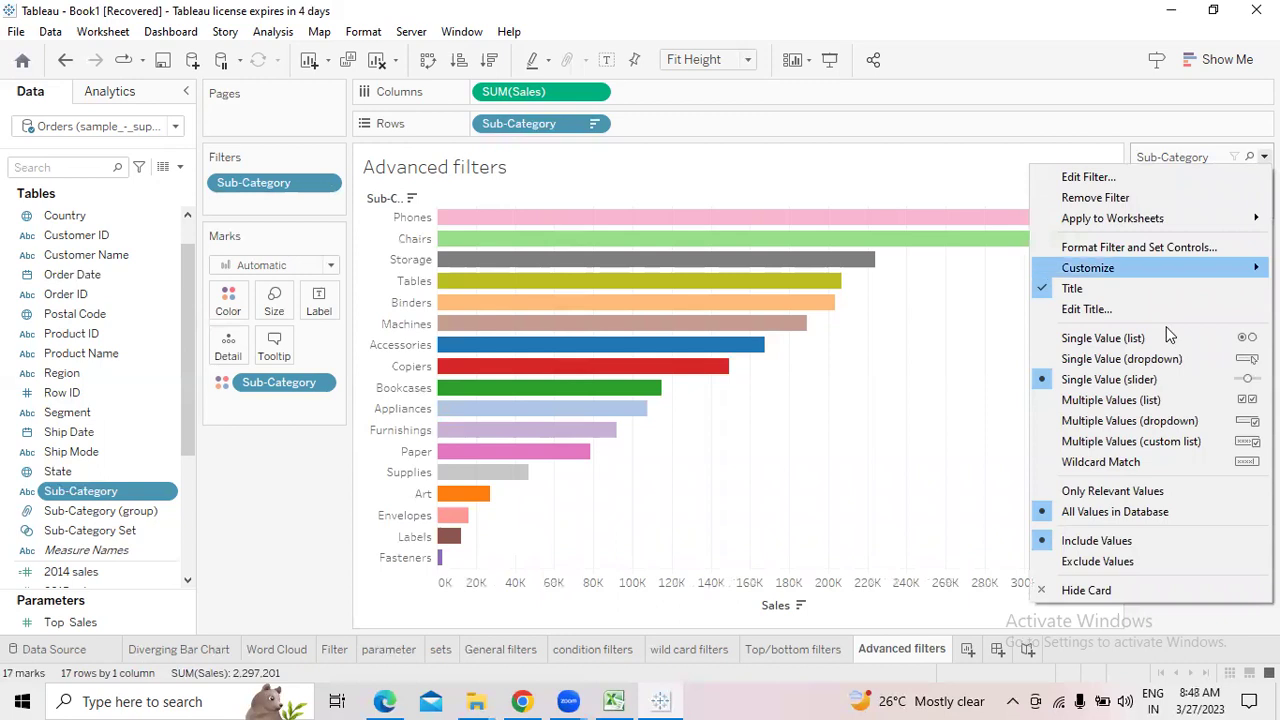
pyautogui.click(1128, 341)
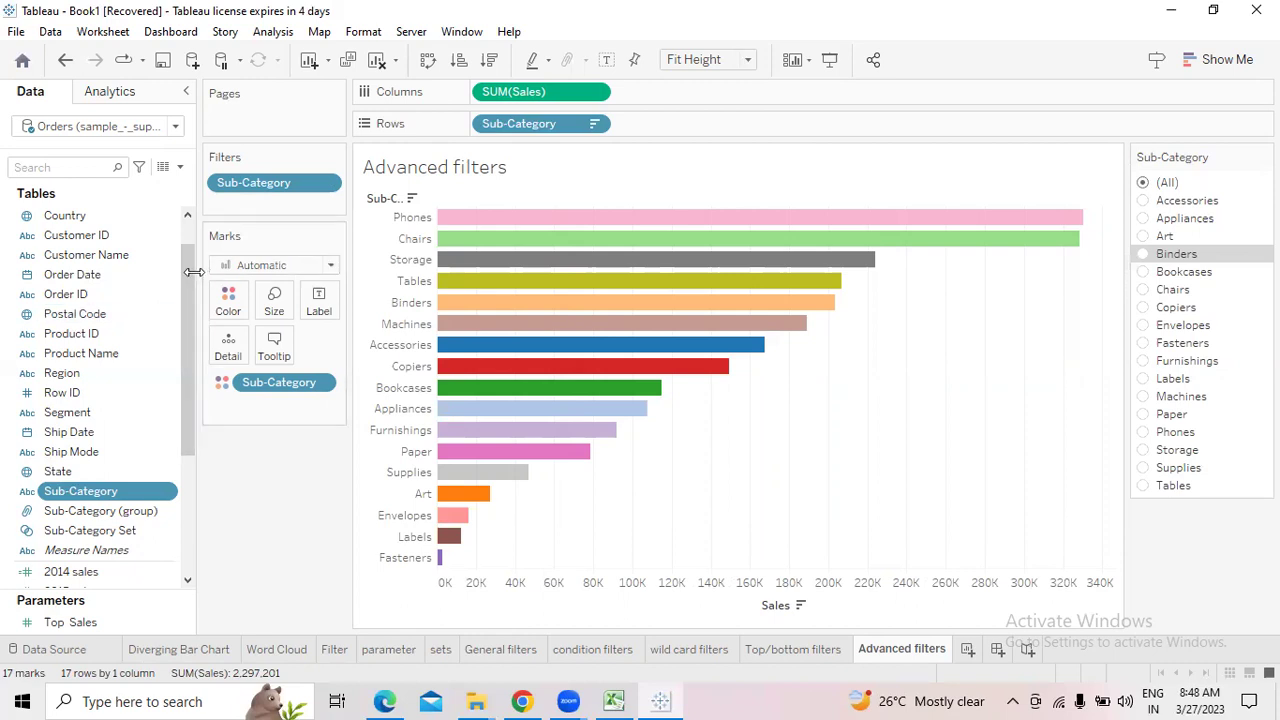
# Show a filter for the Category field and switch it to Single Value (list) with all values selected
pyautogui.scroll(2, 184, 283)
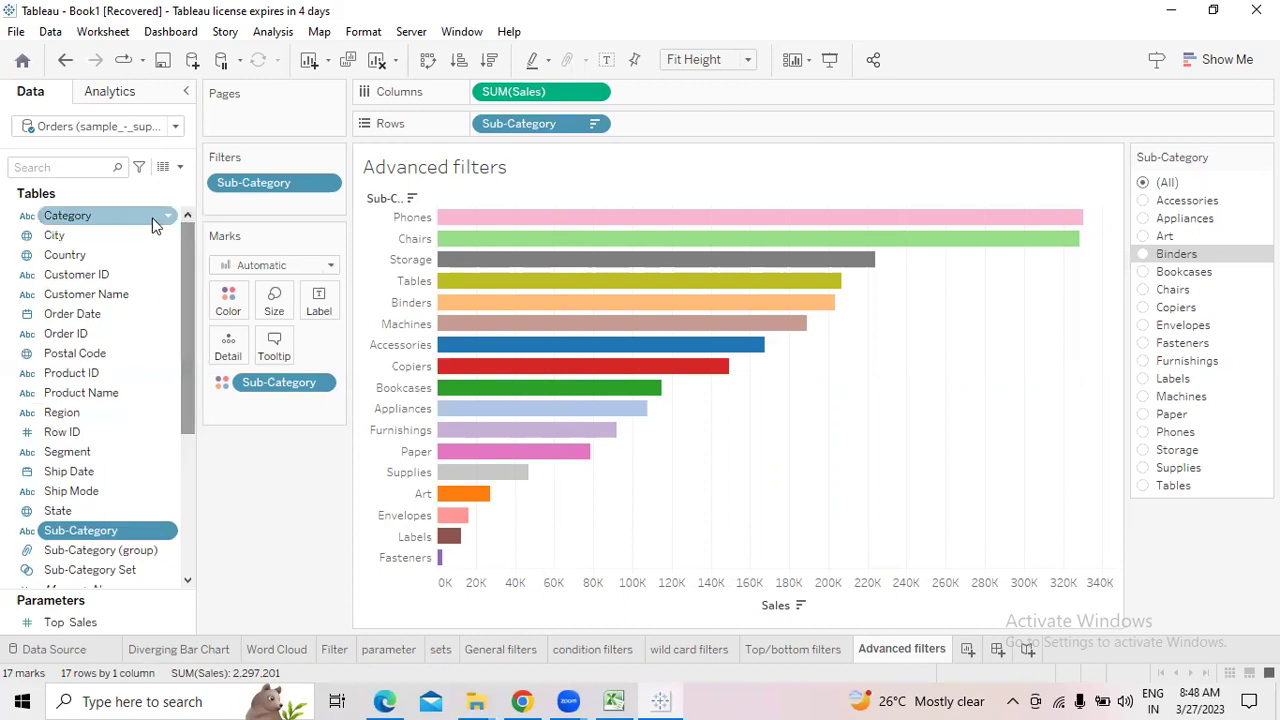
pyautogui.click(166, 222)
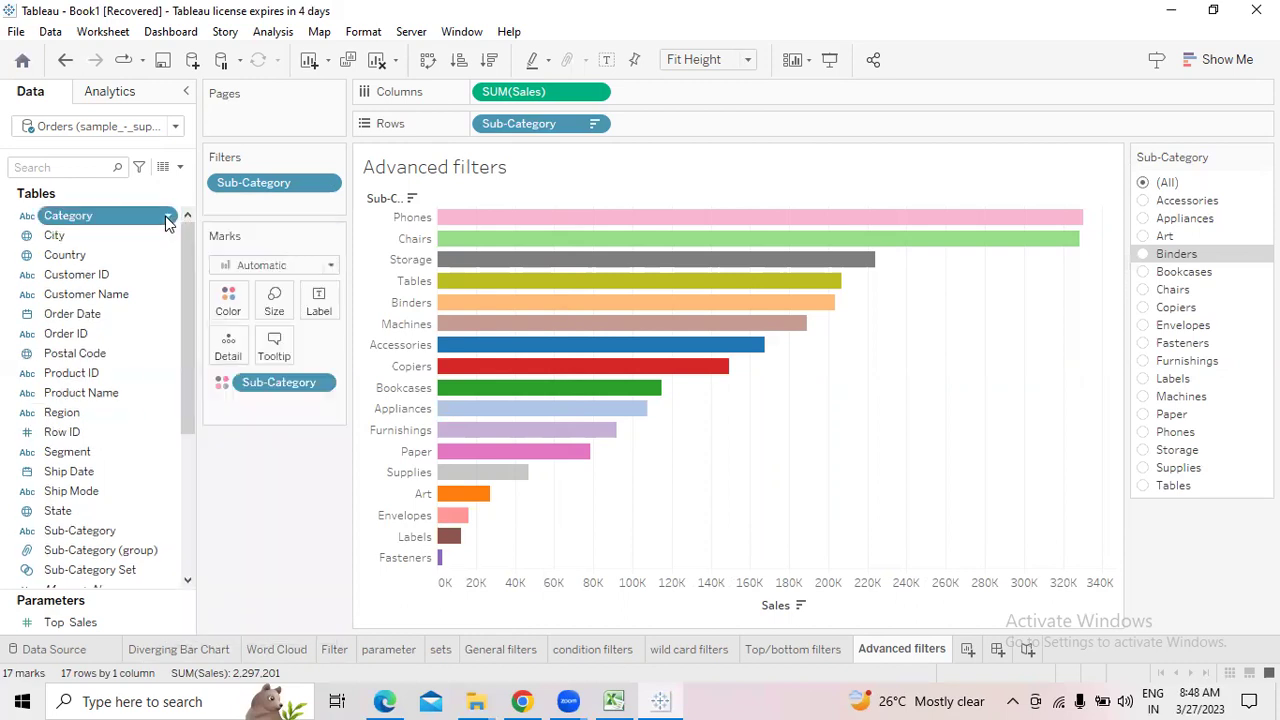
pyautogui.click(168, 218)
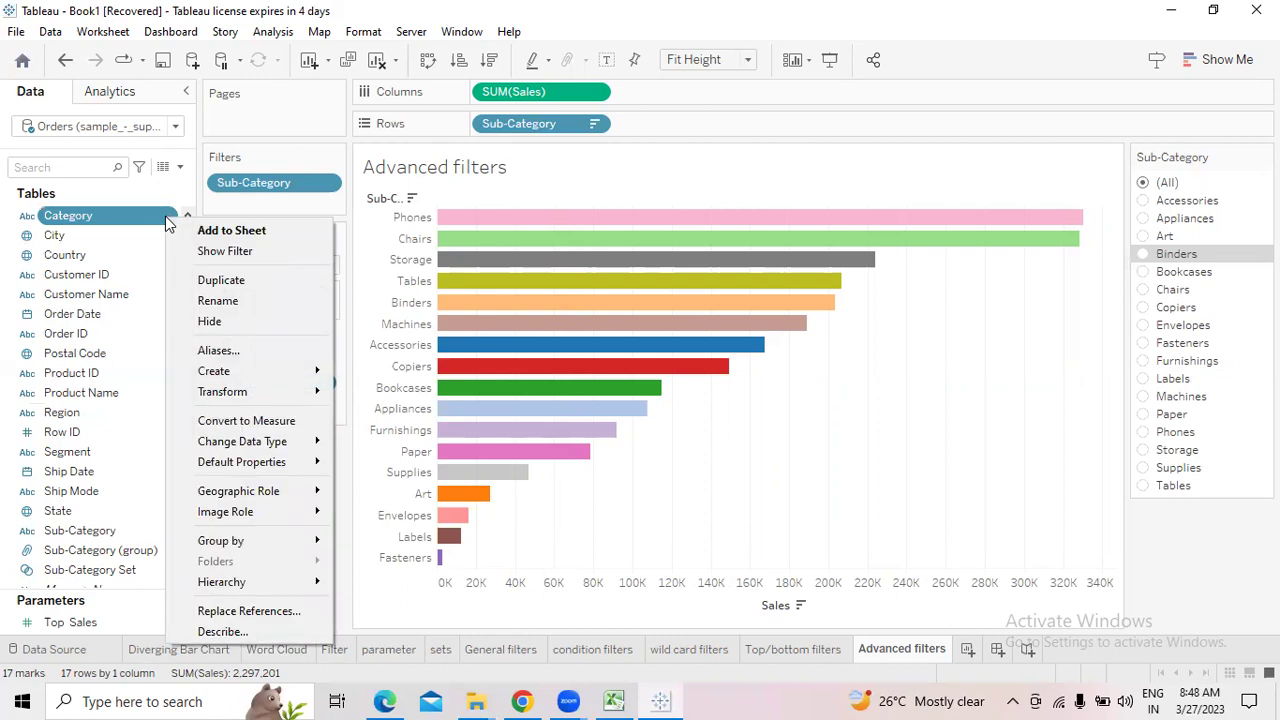
pyautogui.click(237, 262)
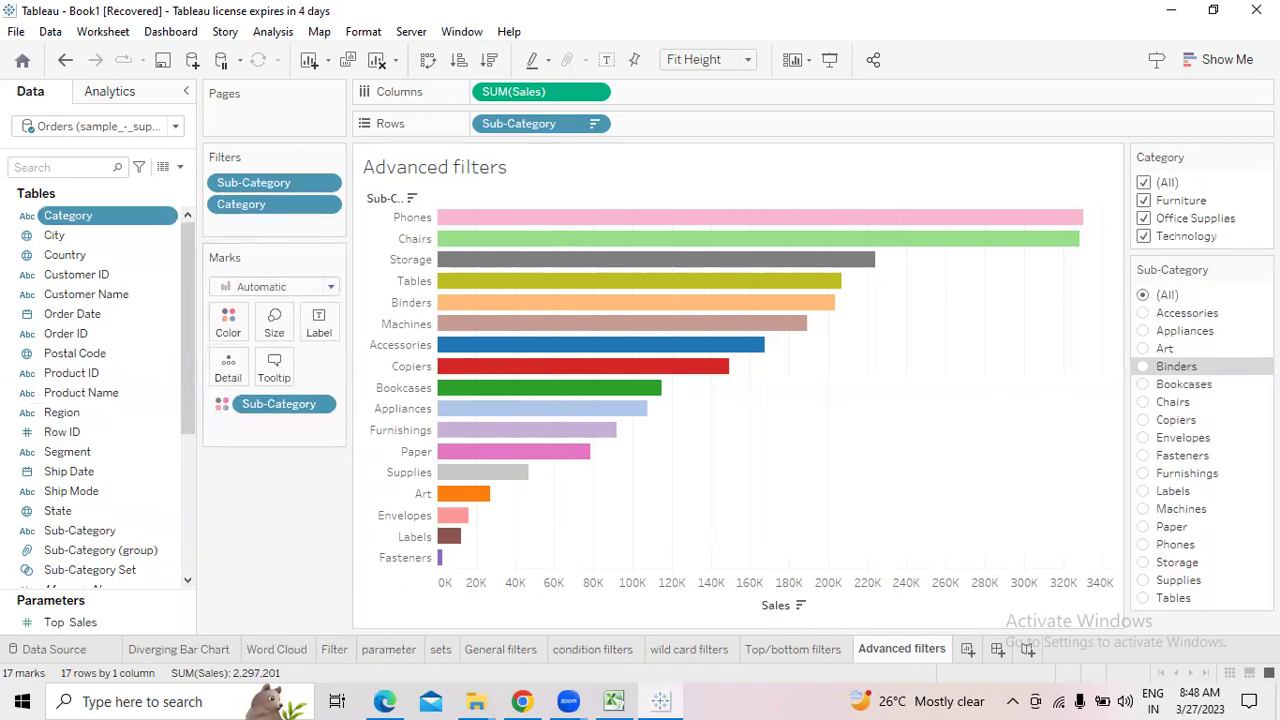
pyautogui.click(1264, 157)
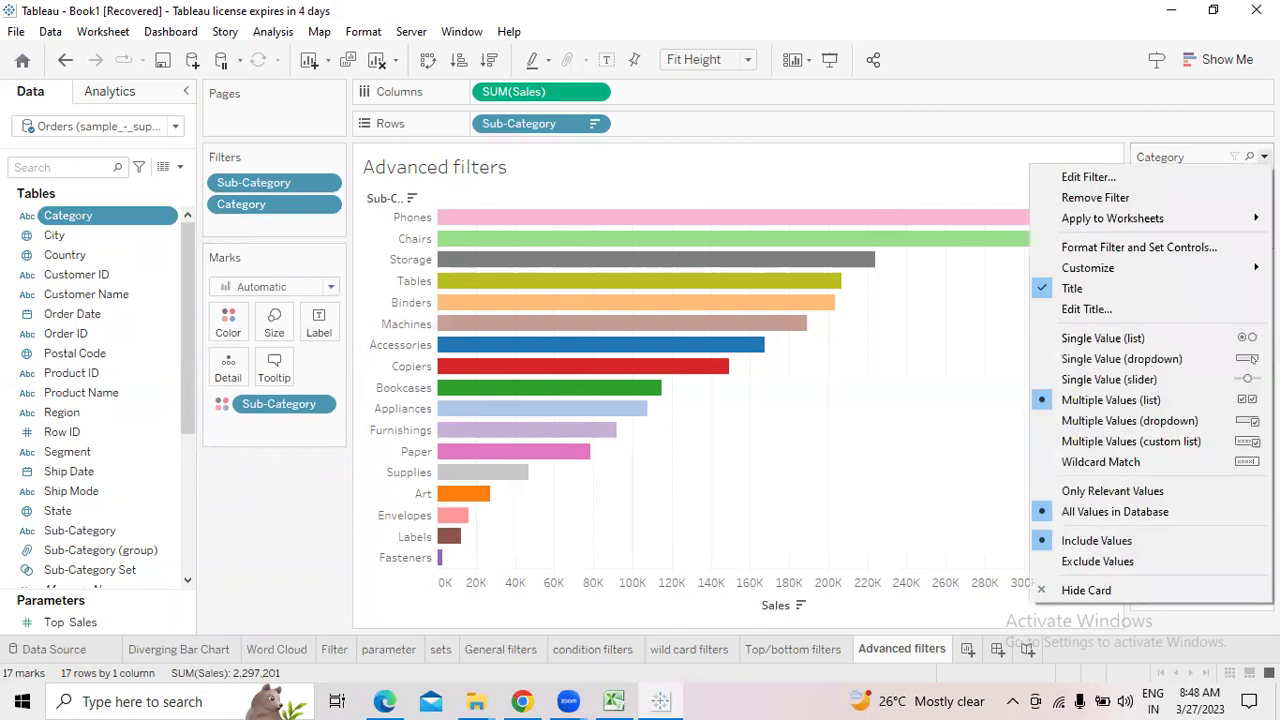
pyautogui.click(1128, 338)
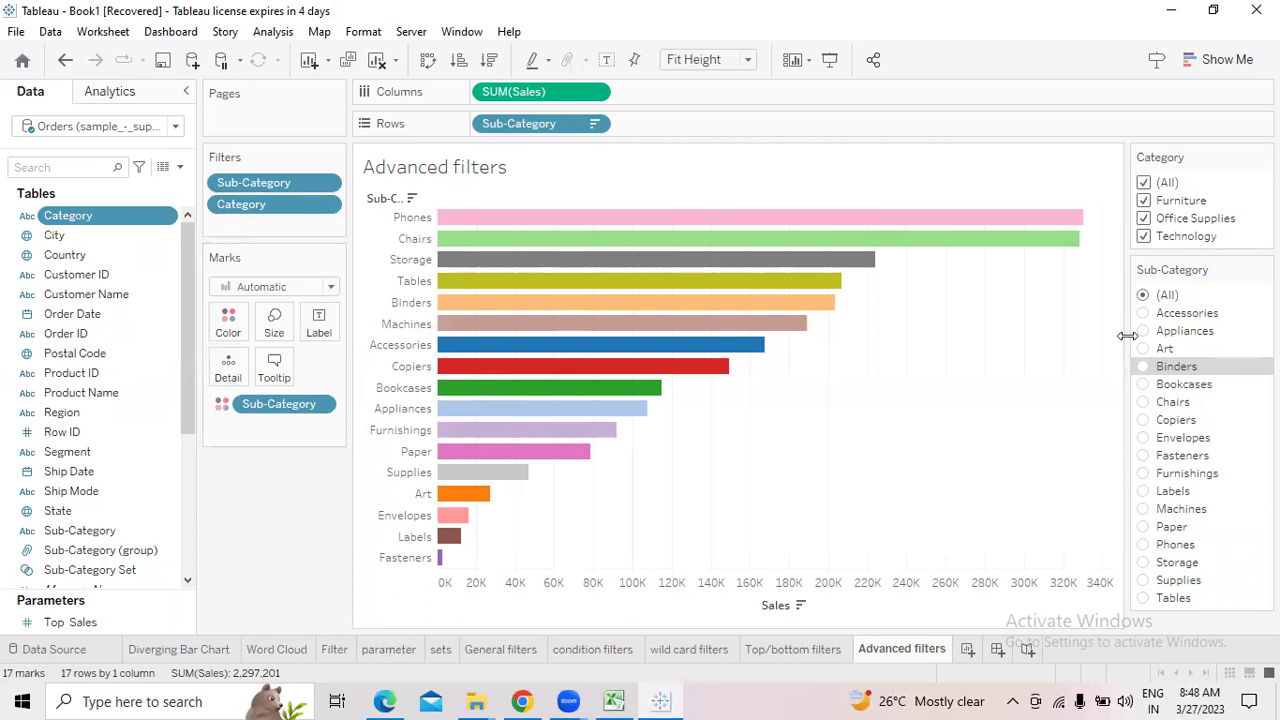
pyautogui.click(1144, 184)
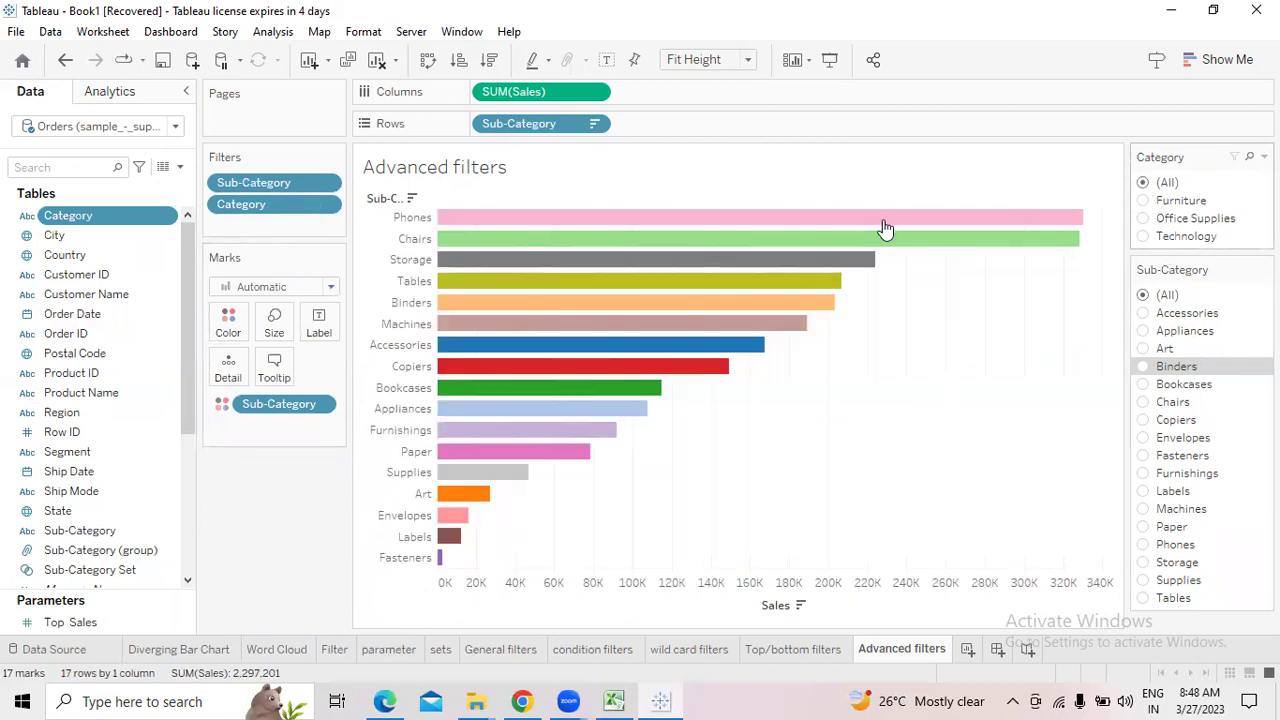
# Filter the chart by Category to Furniture and compare it with Technology
pyautogui.click(1143, 201)
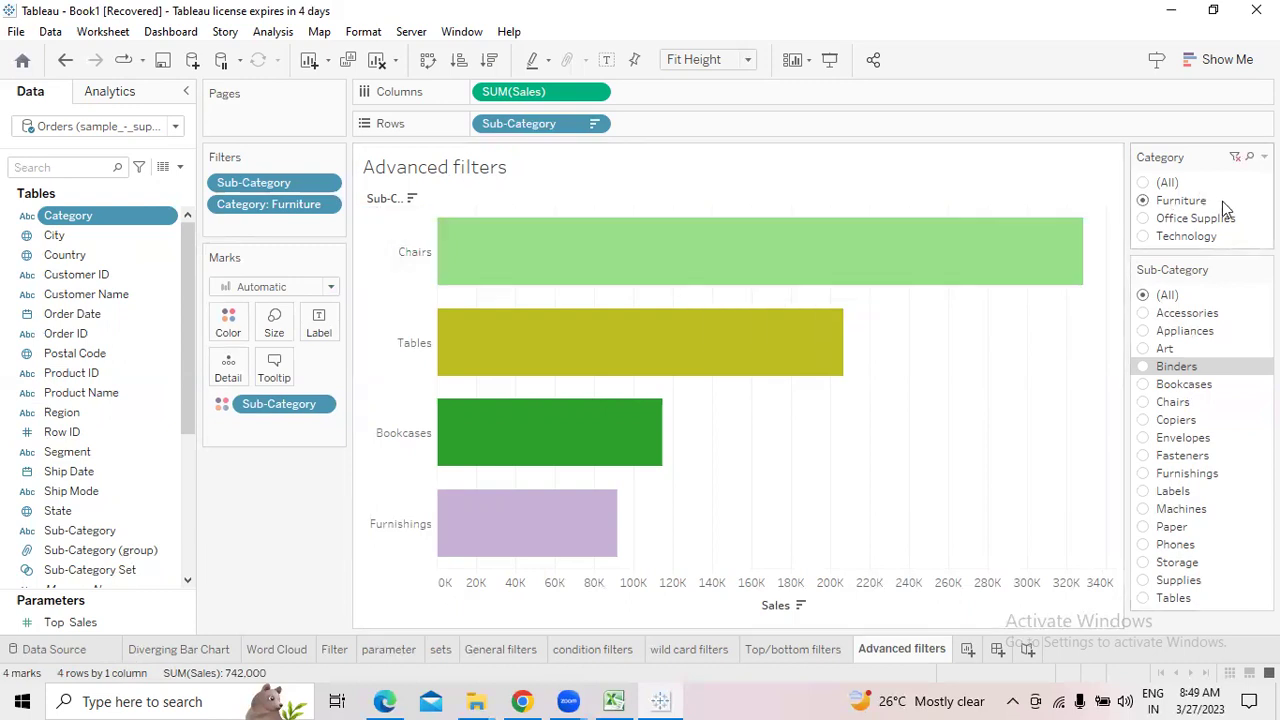
pyautogui.moveTo(1071, 232)
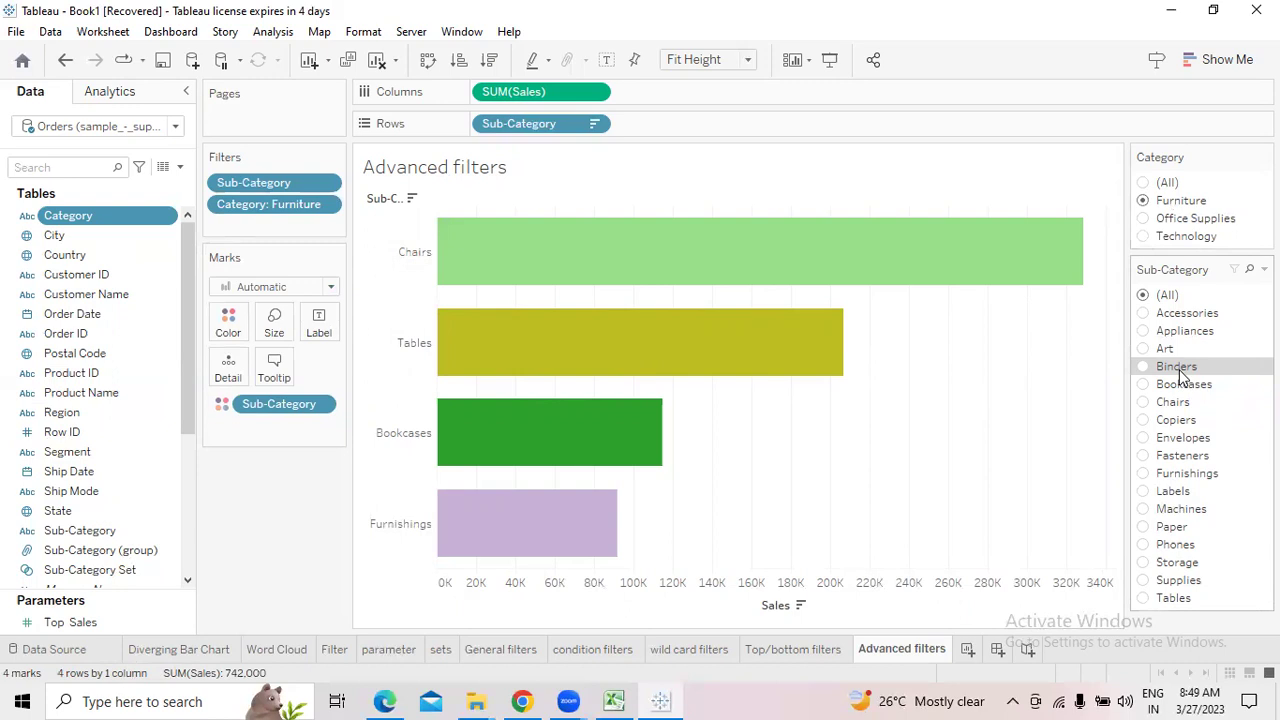
pyautogui.click(1142, 237)
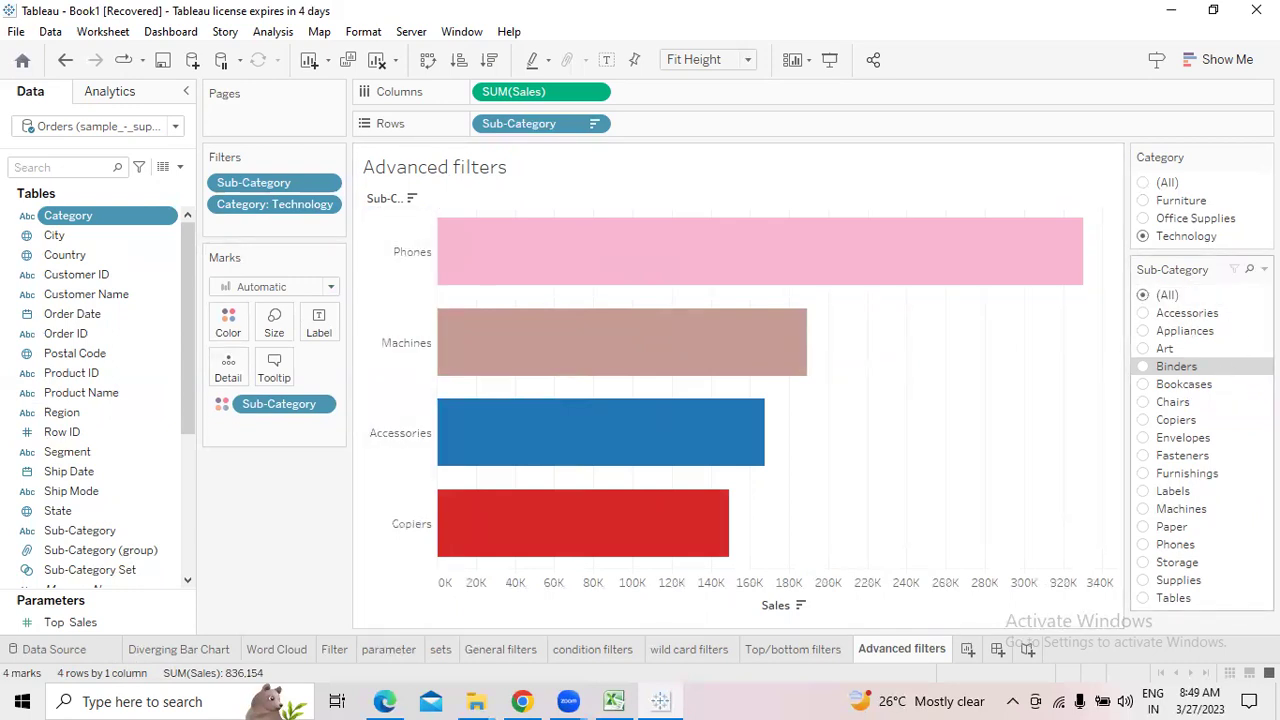
# Set both the Sub-Category and Category filters to show only relevant values
pyautogui.click(1264, 269)
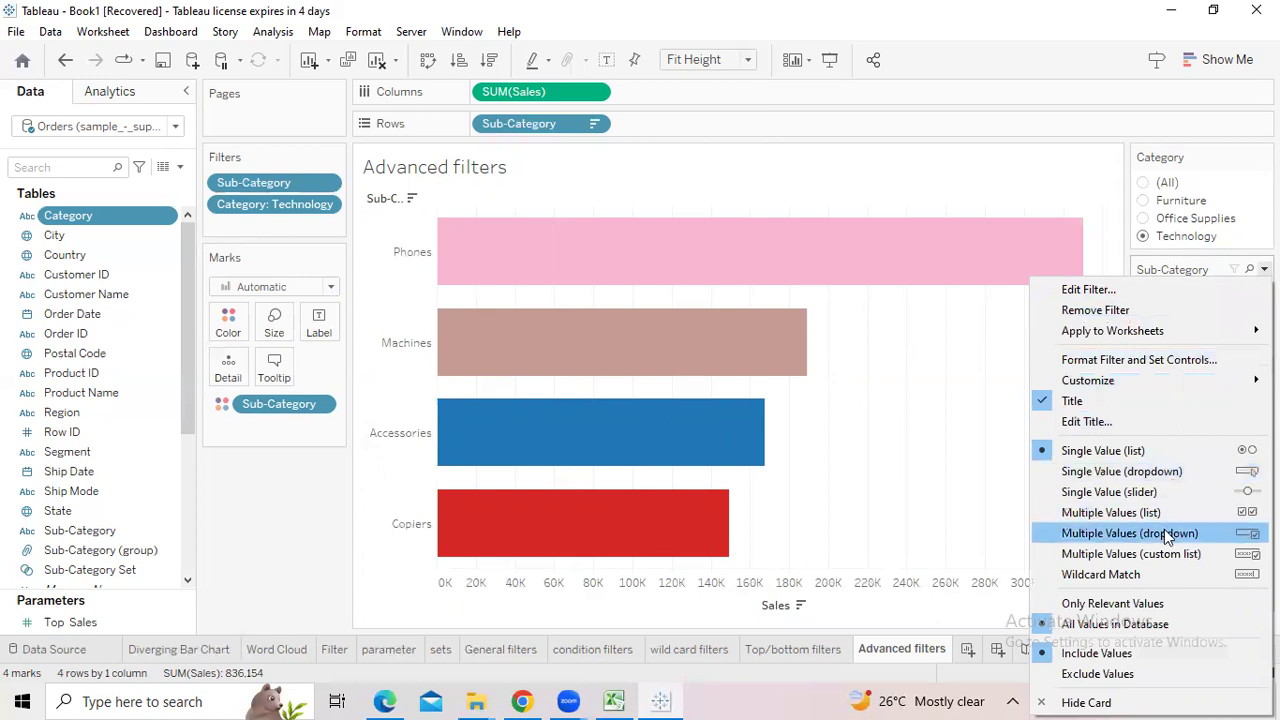
pyautogui.click(1116, 604)
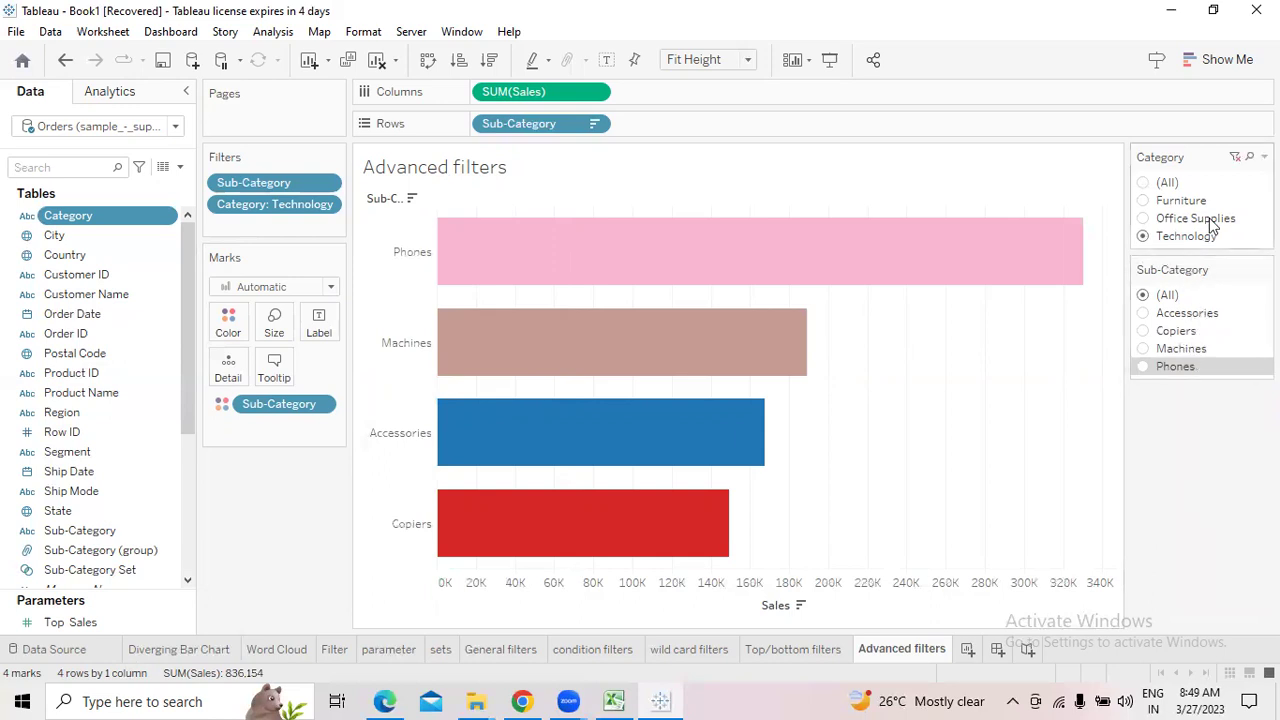
pyautogui.click(1264, 157)
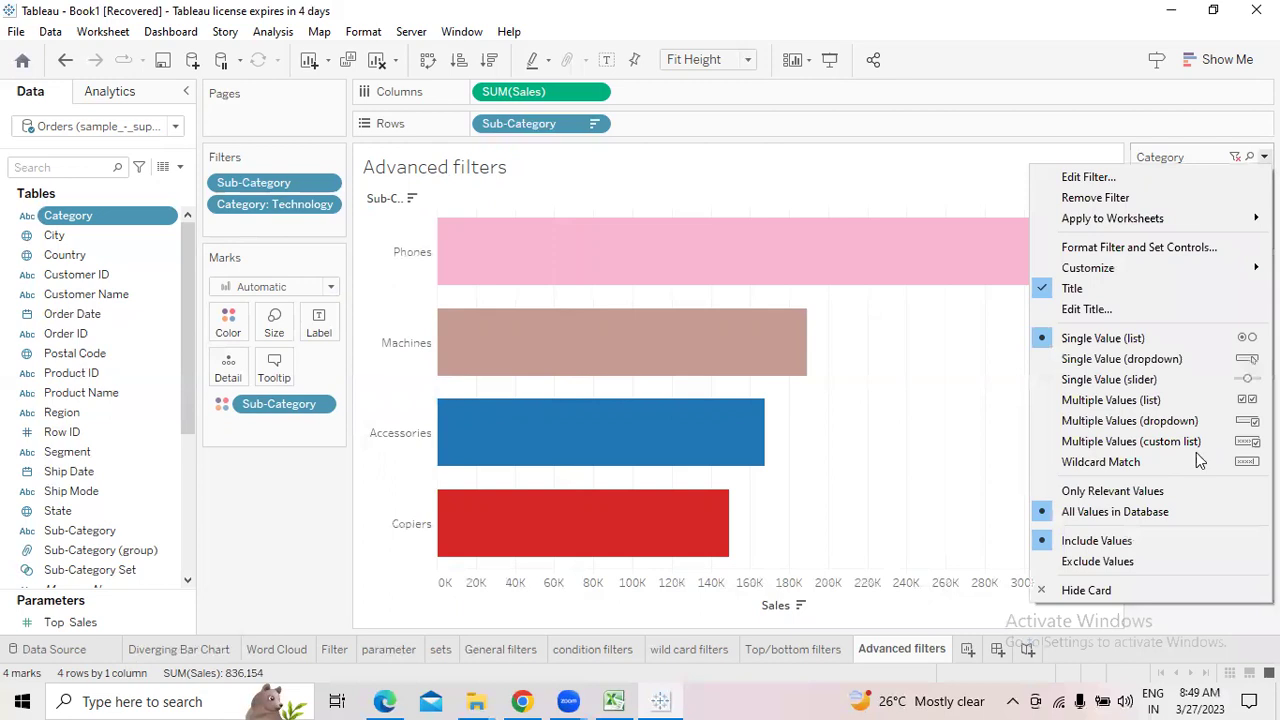
pyautogui.click(1163, 492)
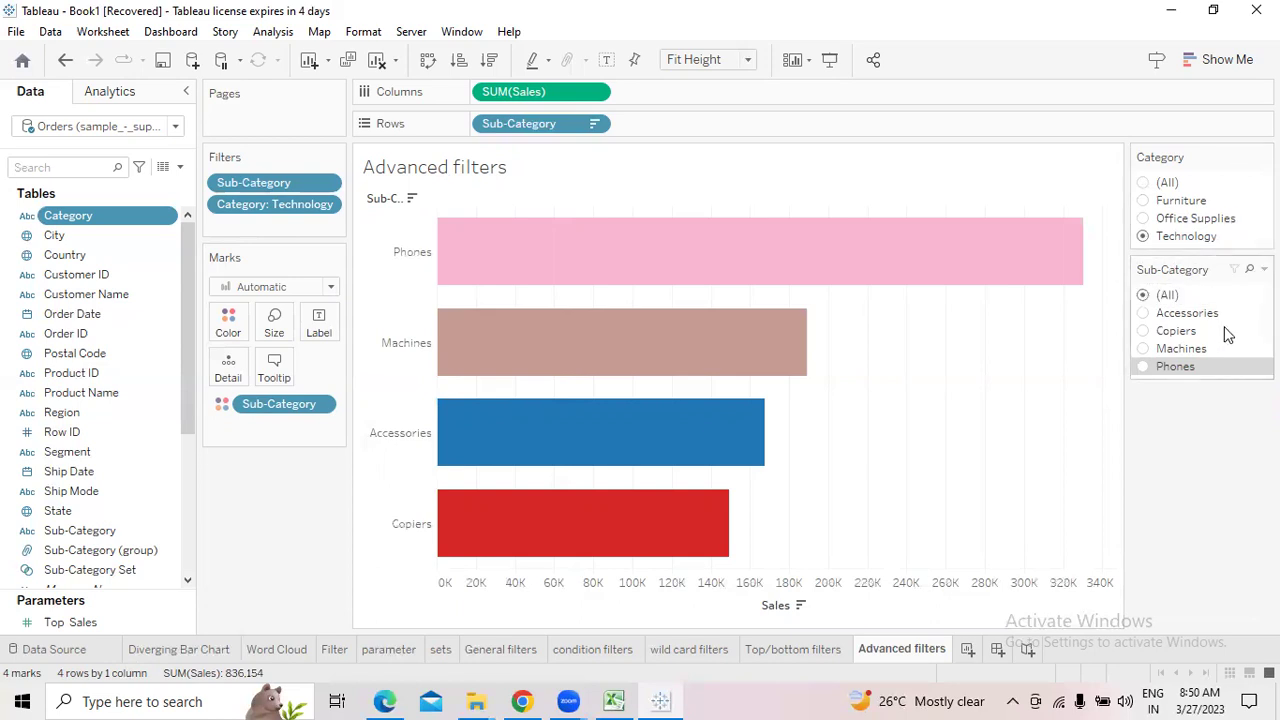
# Cycle the Category filter through all values, Office Supplies and Technology, and set it back to all values
pyautogui.click(1143, 182)
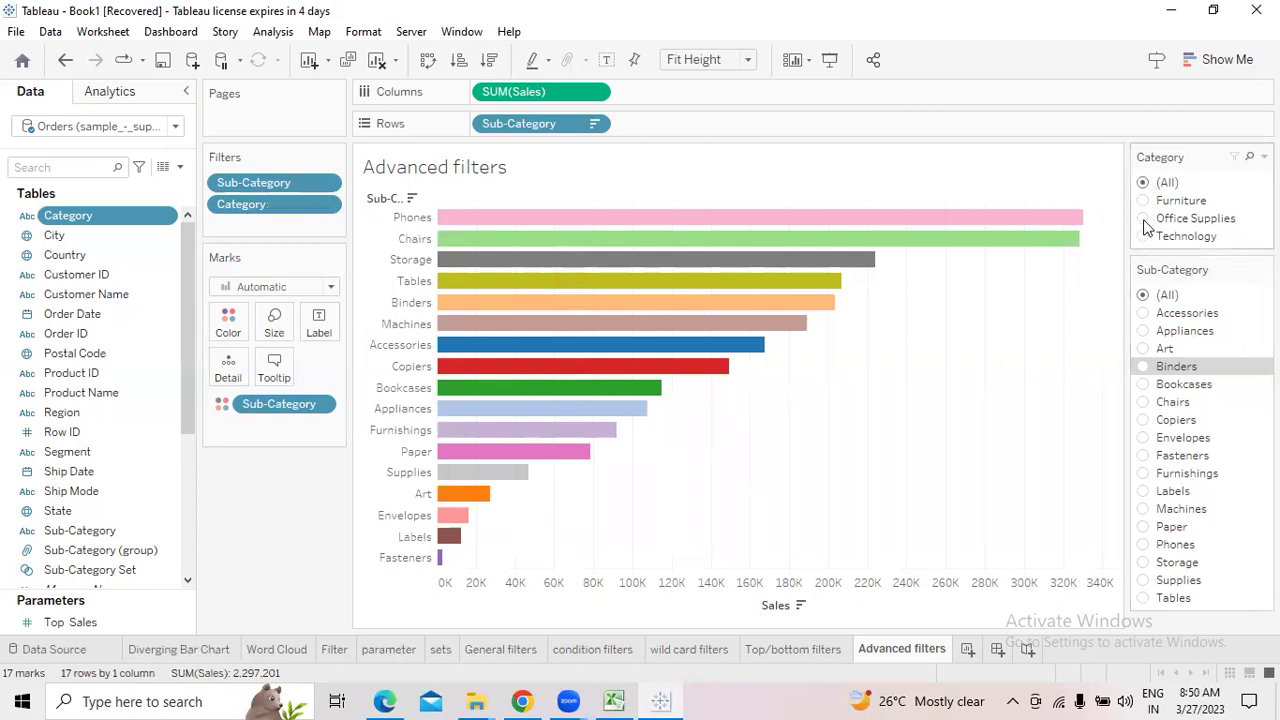
pyautogui.click(1143, 218)
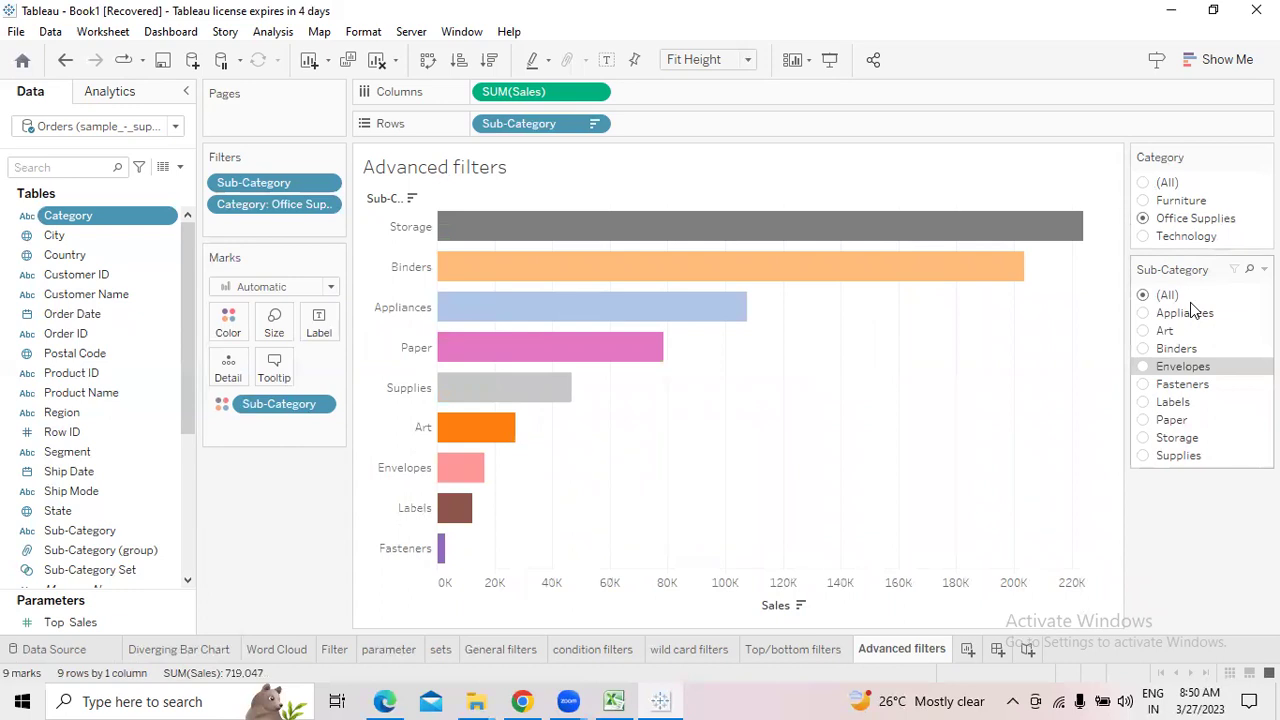
pyautogui.click(1143, 237)
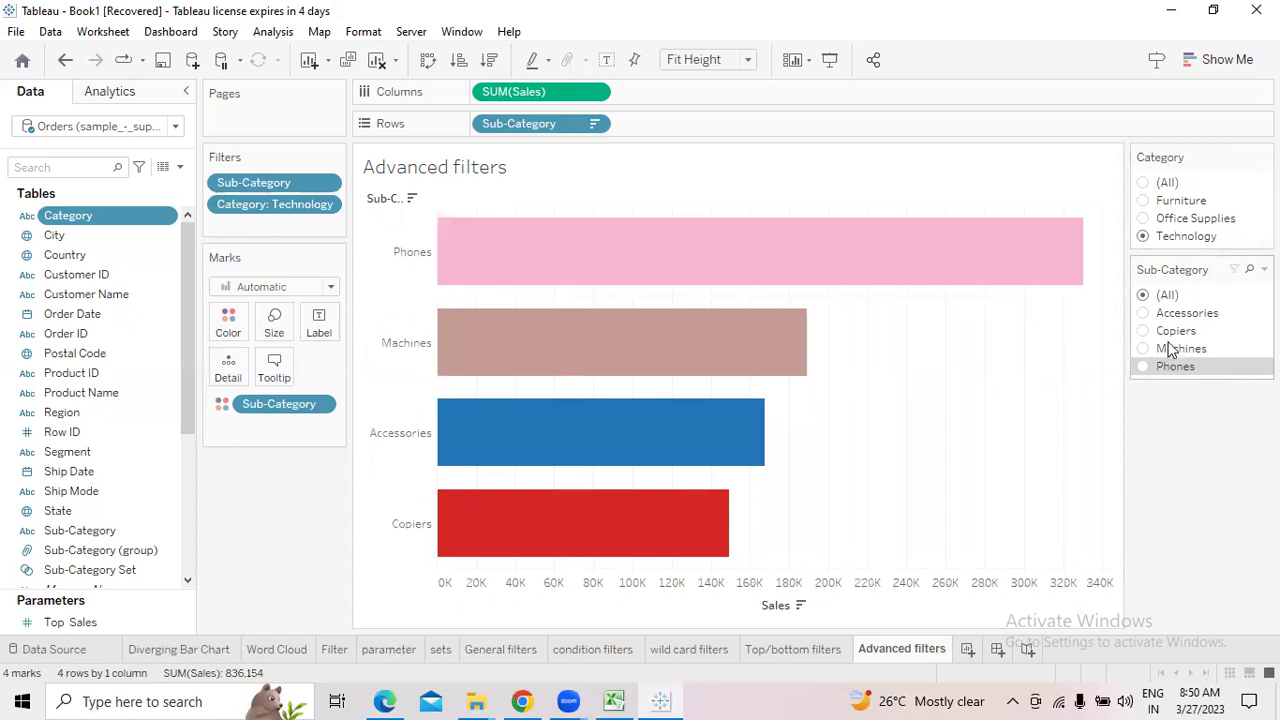
pyautogui.click(1144, 183)
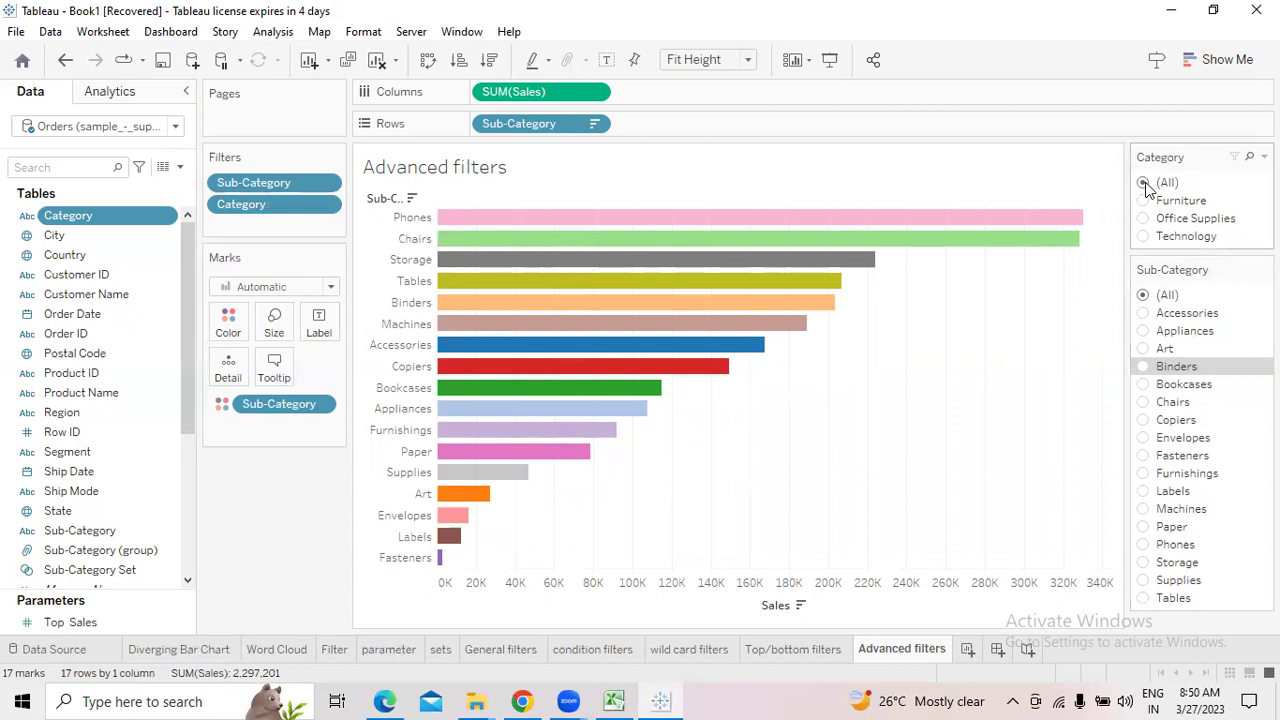
# Cycle the Sub-Category filter through Fasteners, Paper, Supplies and Phones, and set it back to all values
pyautogui.click(1144, 456)
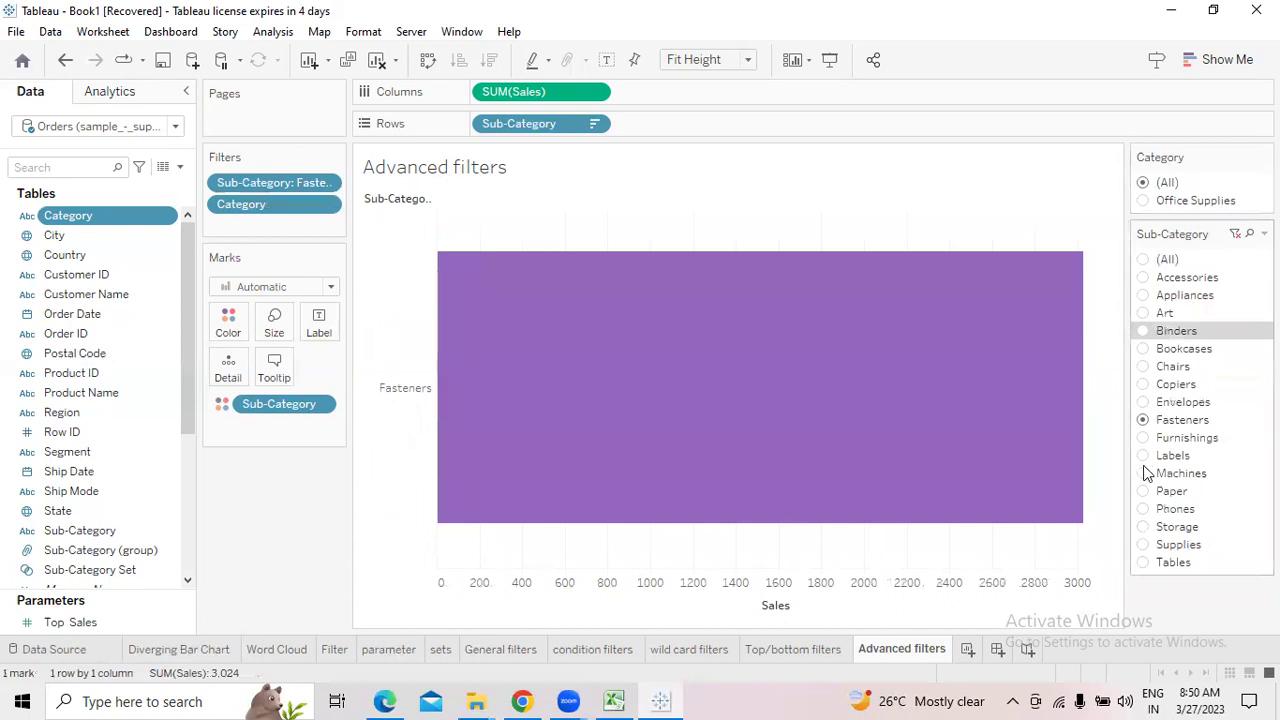
pyautogui.click(1144, 492)
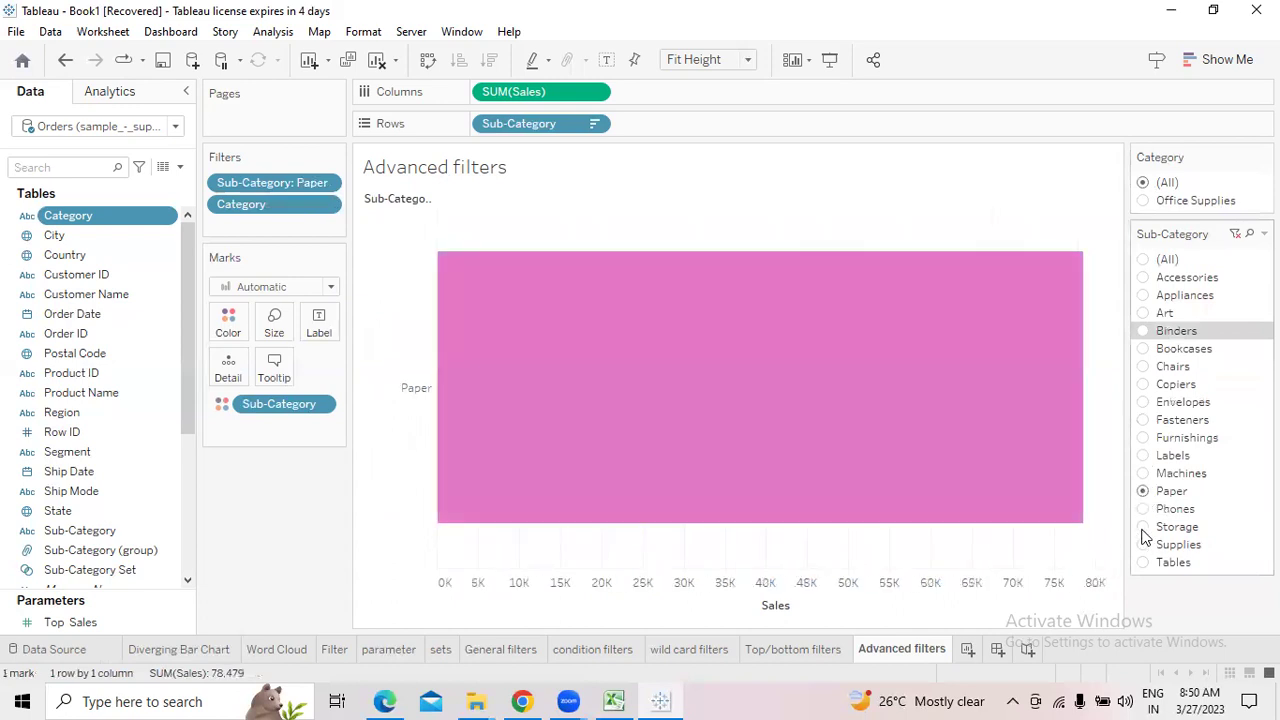
pyautogui.click(1144, 546)
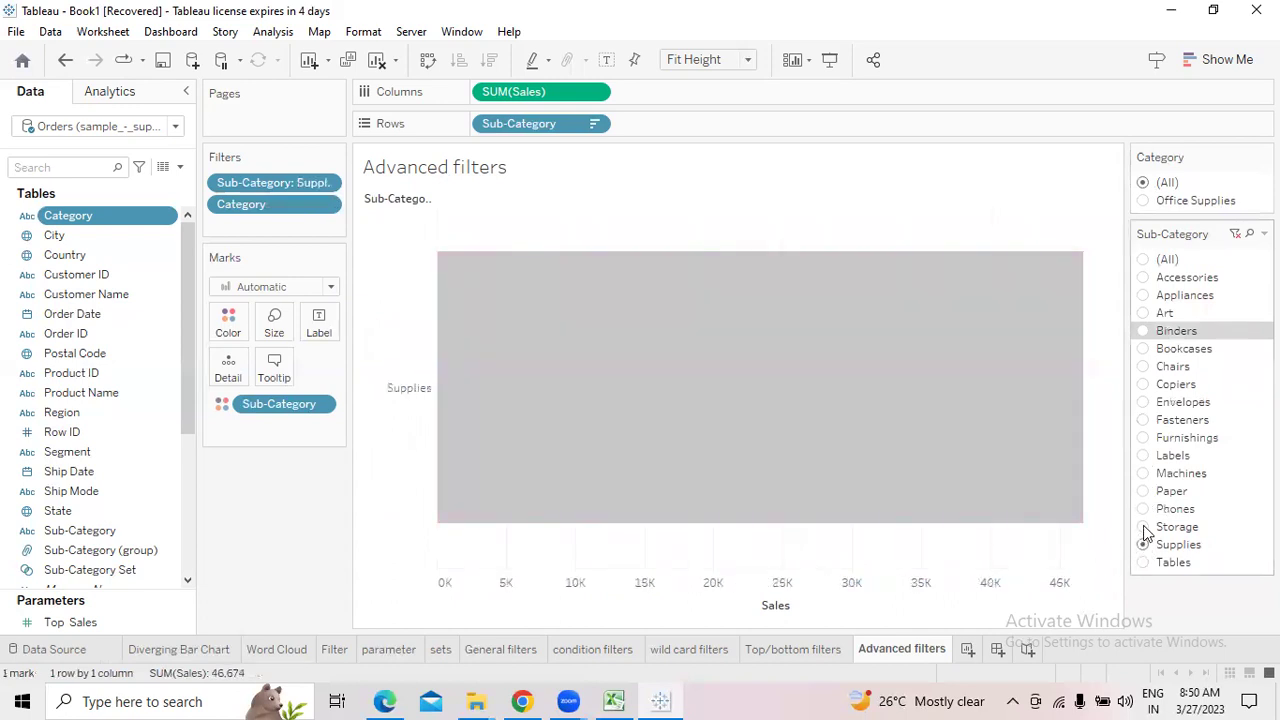
pyautogui.click(1144, 510)
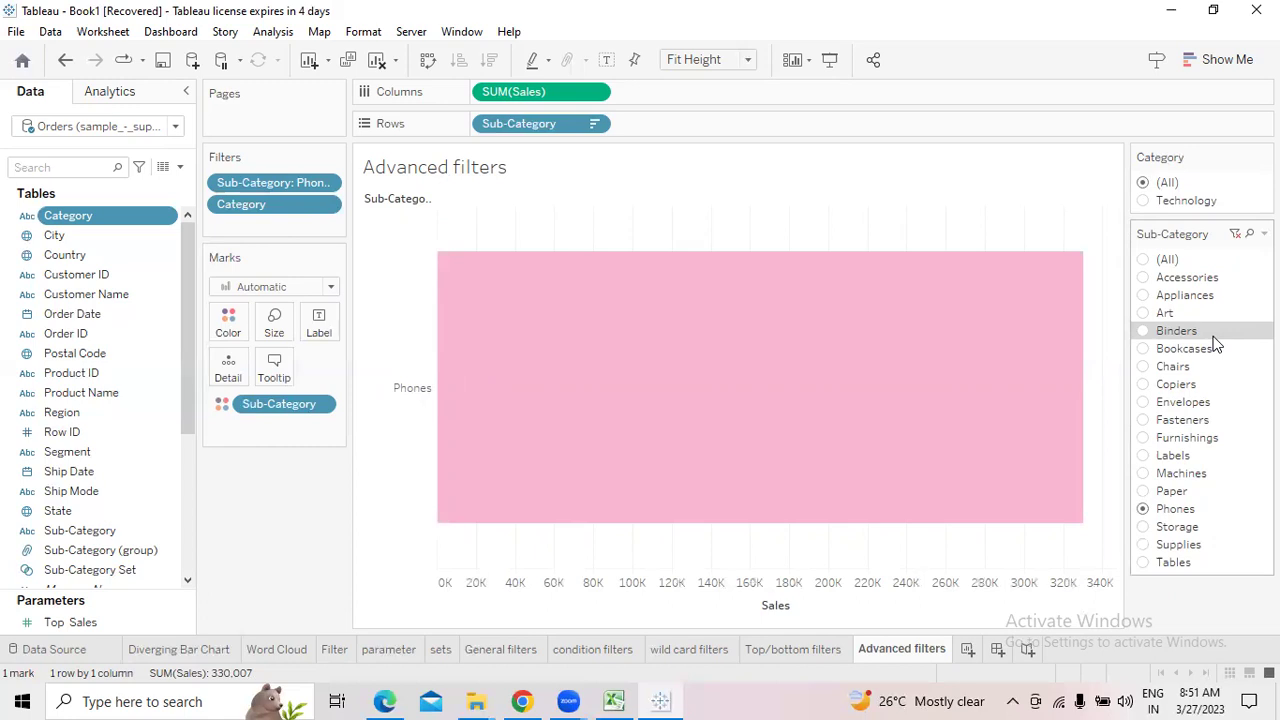
pyautogui.click(1144, 260)
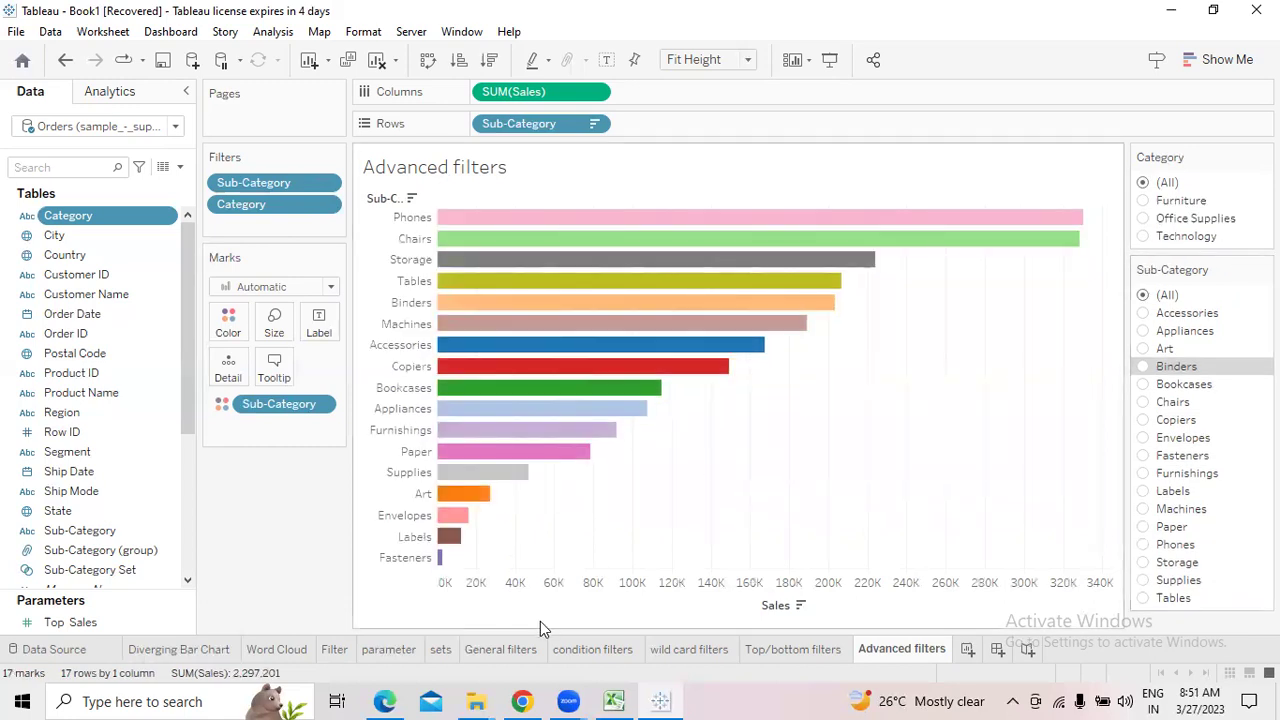
# Review the General filters, condition filters, wild card filters and Top/bottom filters worksheets, and return to the Advanced filters worksheet
pyautogui.click(503, 649)
pyautogui.click(587, 649)
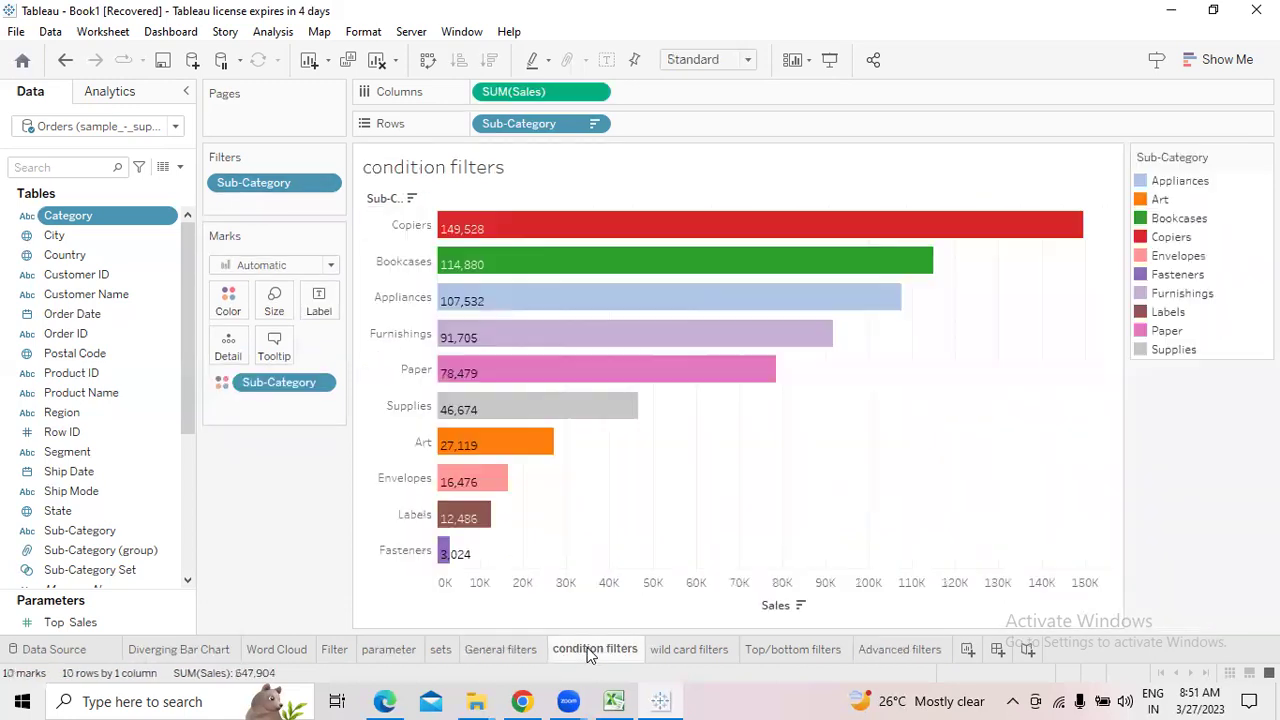
pyautogui.click(690, 649)
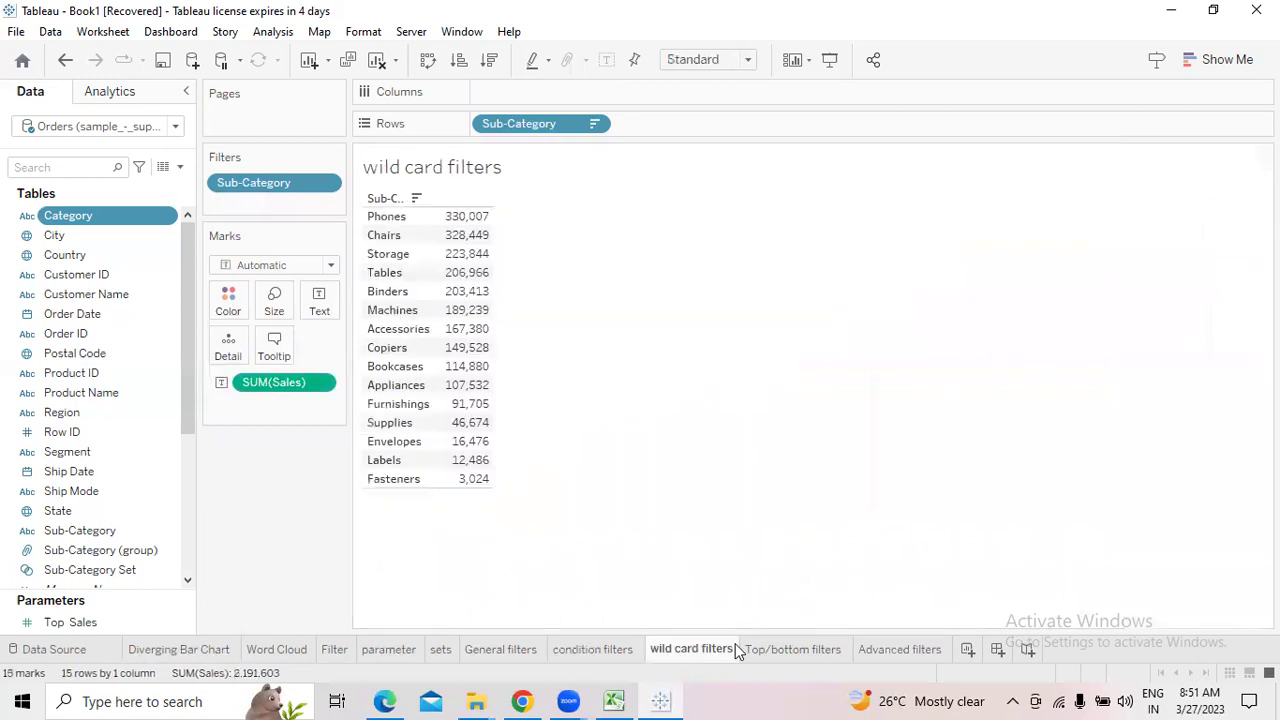
pyautogui.click(772, 649)
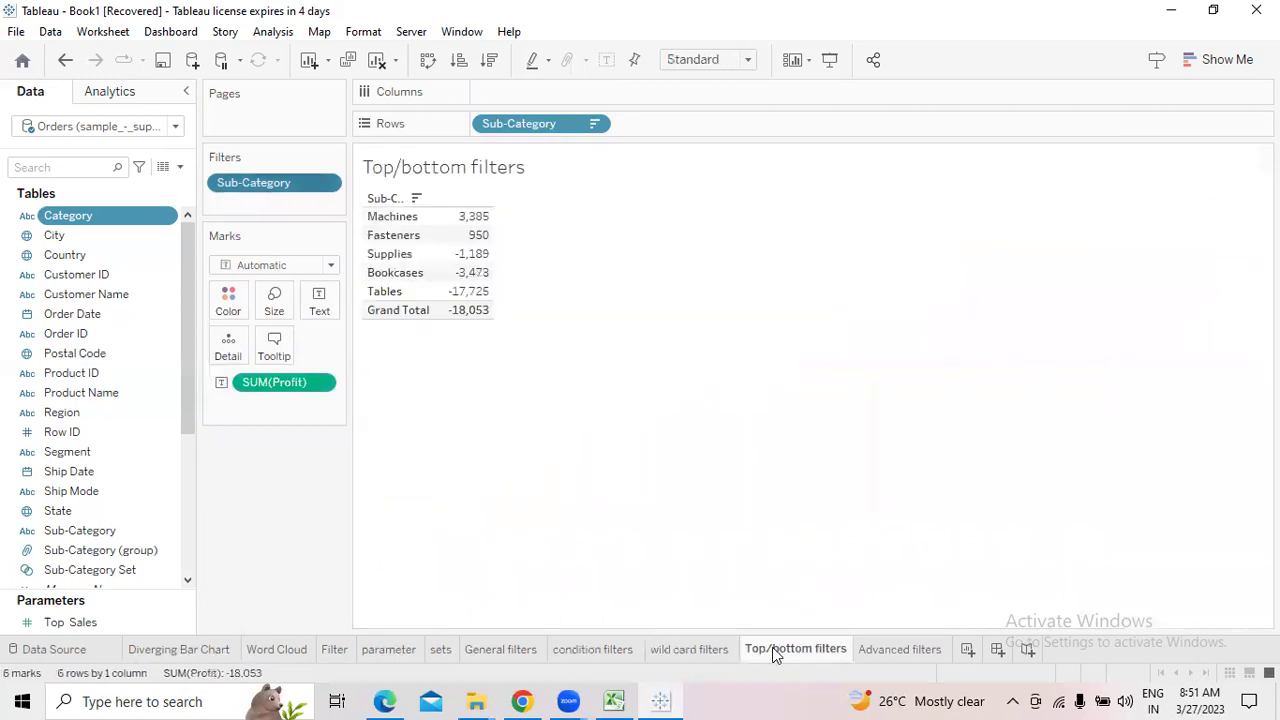
pyautogui.click(903, 651)
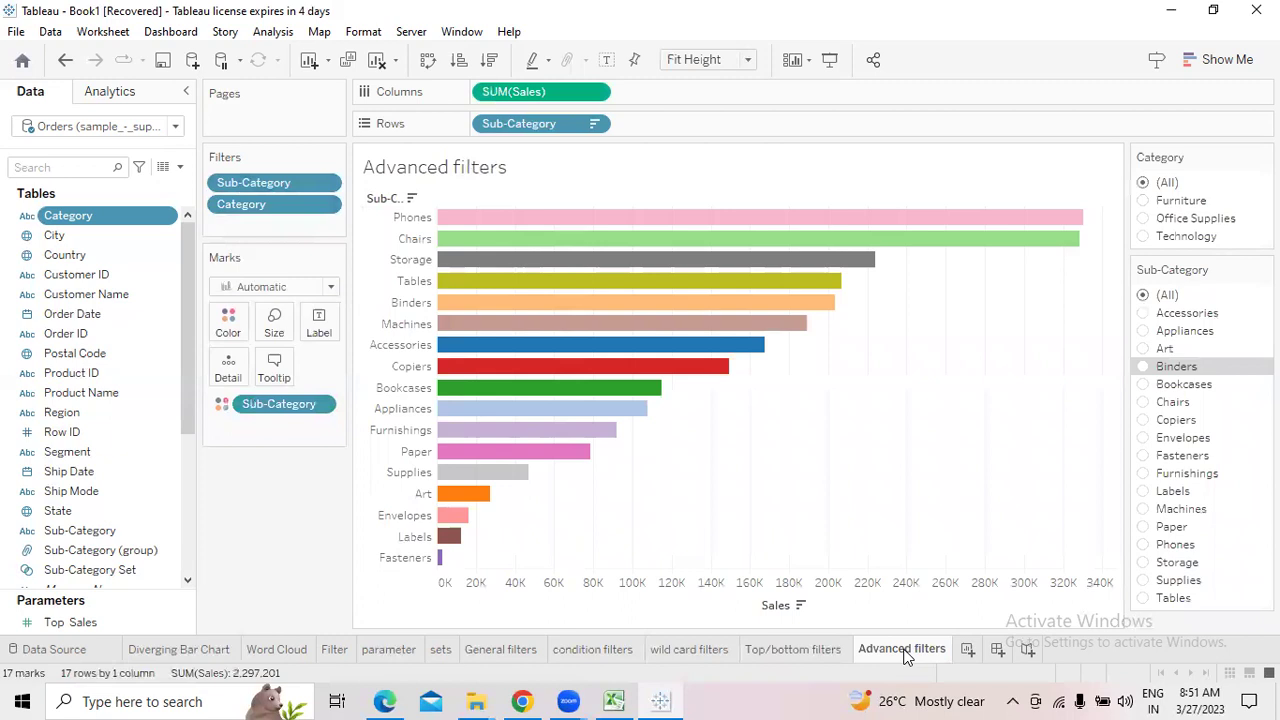